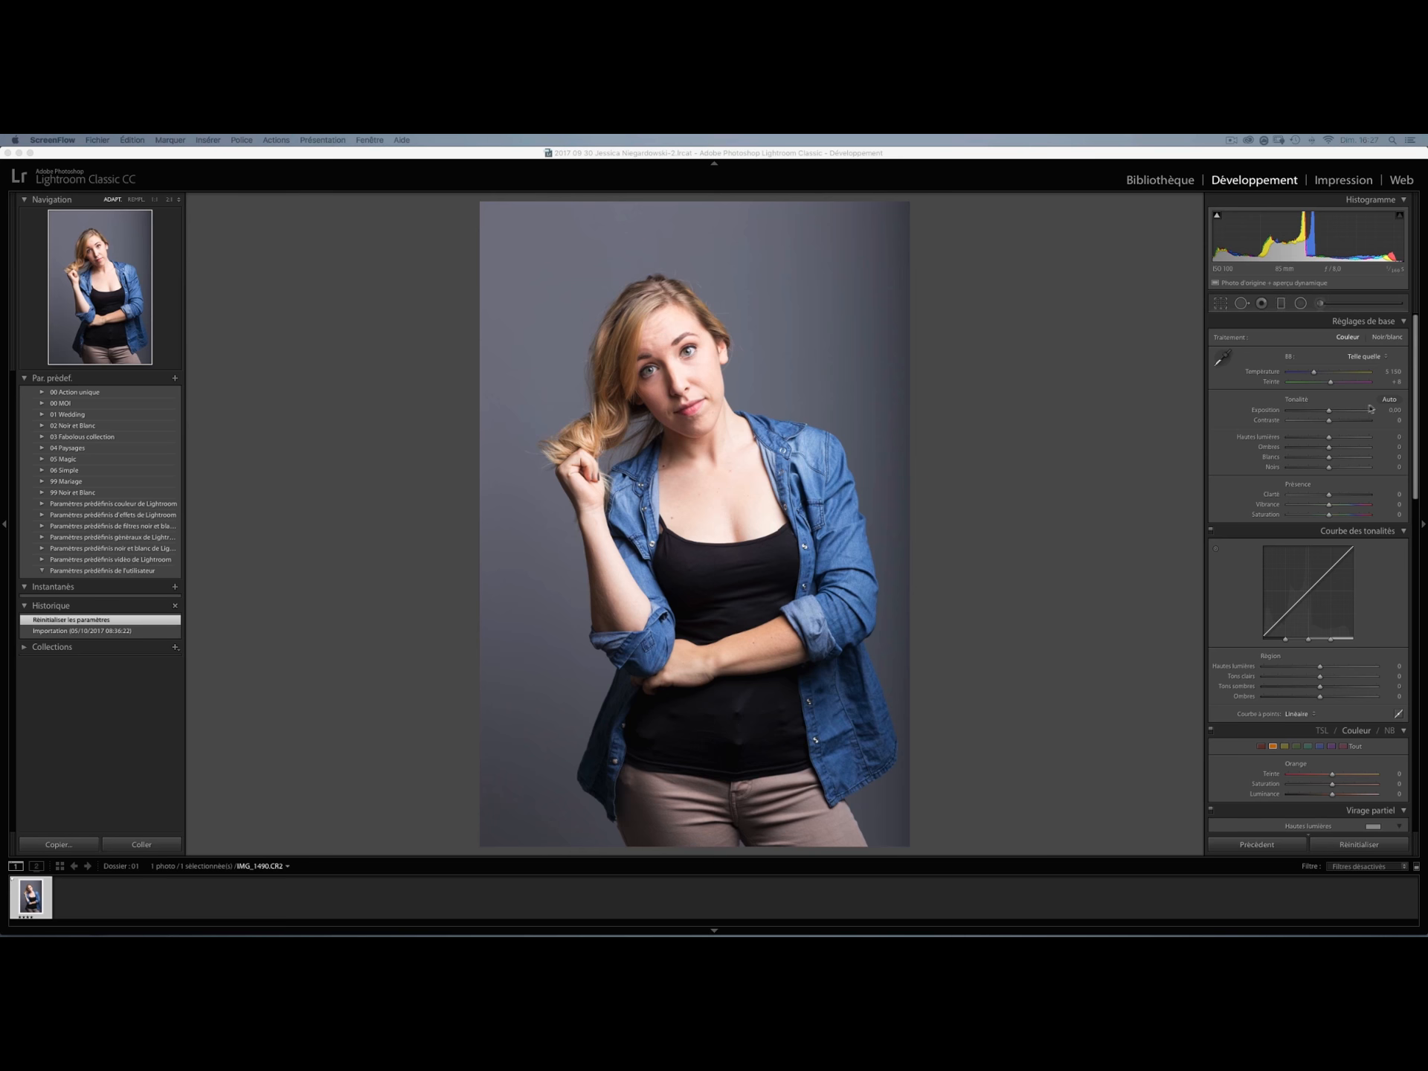
- Set the portrait's exposure to −0.05
{"action": "left_click_drag", "start_coordinate": [1330, 416], "coordinate": [1330, 415]}
{"action": "double_click", "coordinate": [1330, 414]}
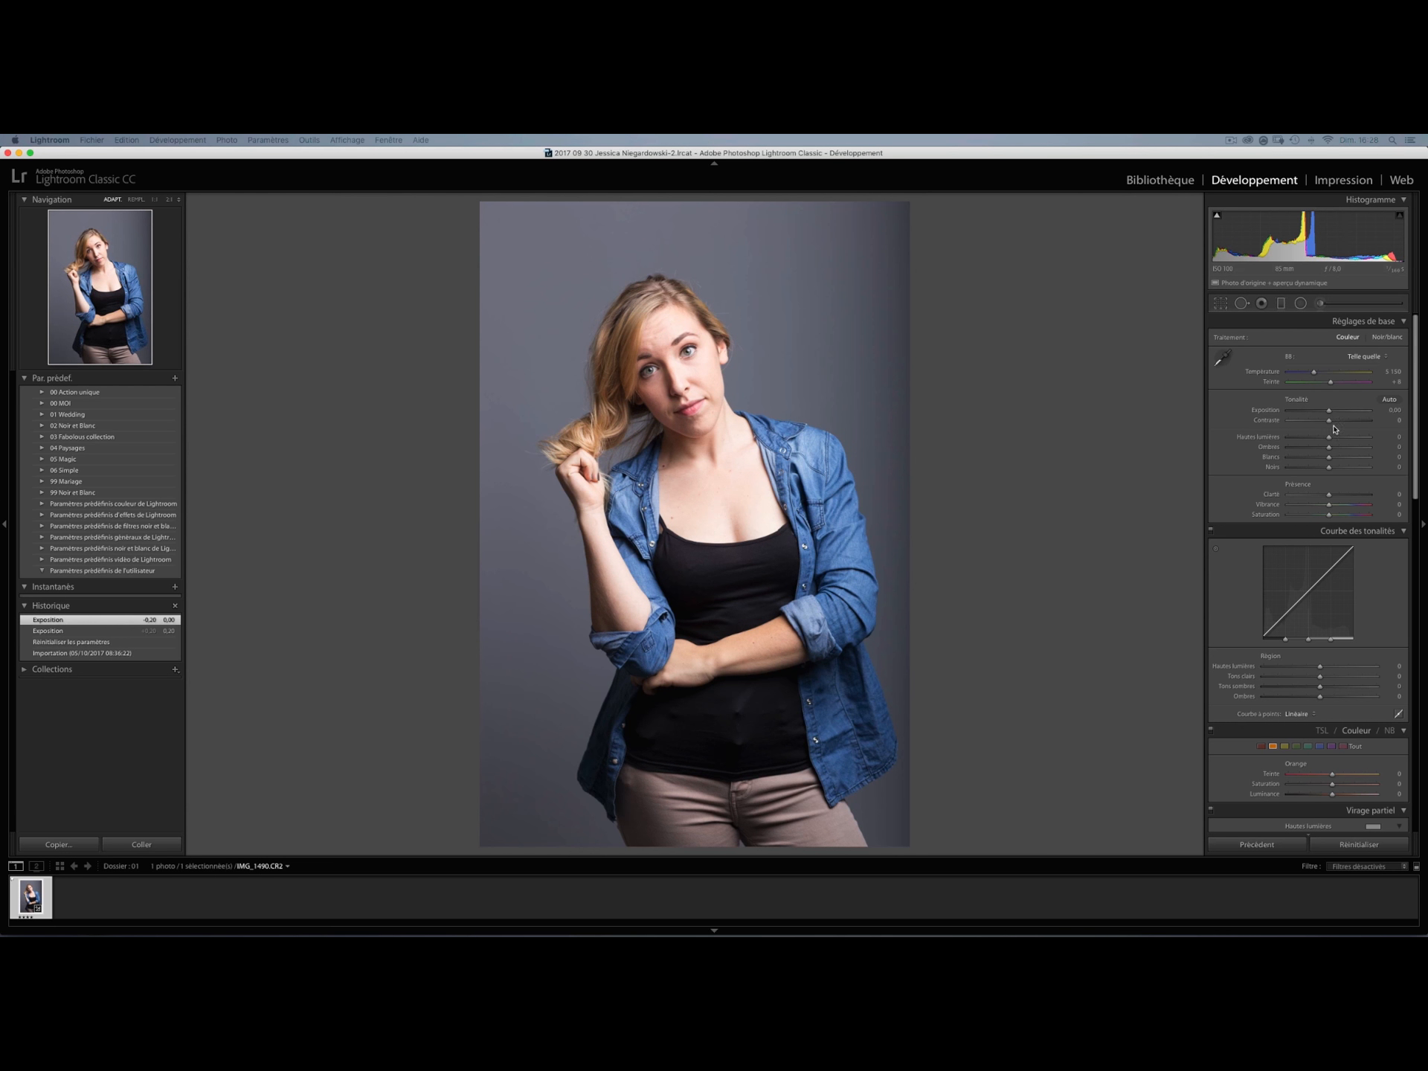
{"action": "left_click_drag", "start_coordinate": [1328, 409], "coordinate": [1328, 409]}
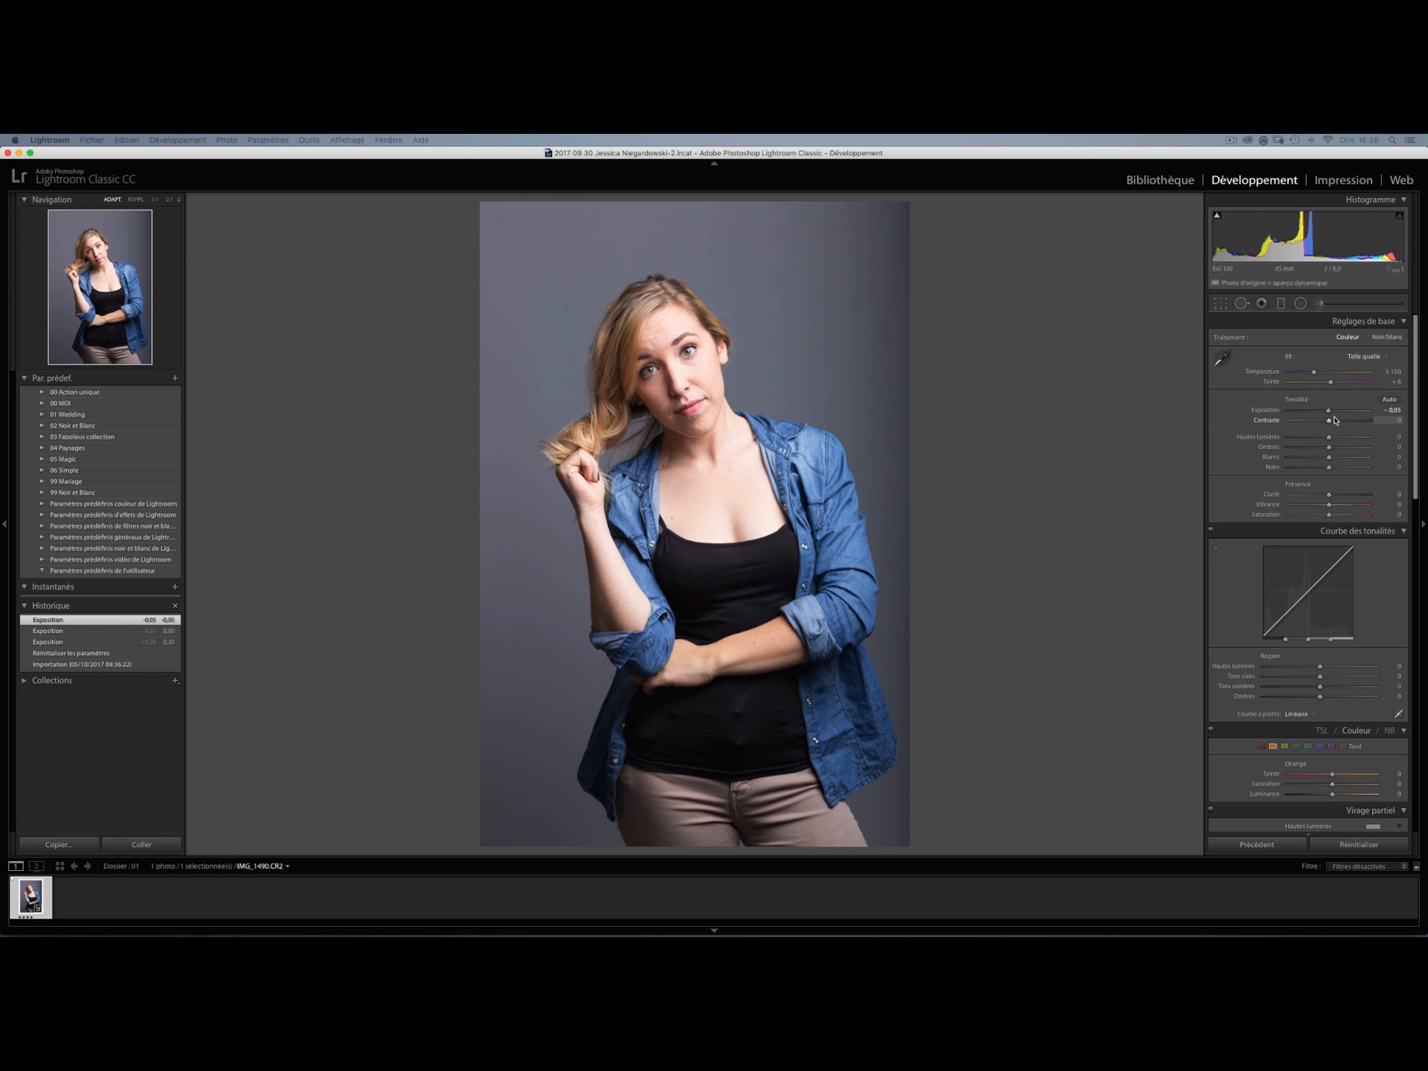
- Set highlights to −21, whites to +14 and clarity to +15, slightly lower shadows and blacks, and slightly raise vibrance
{"action": "left_click_drag", "start_coordinate": [1330, 439], "coordinate": [1361, 454]}
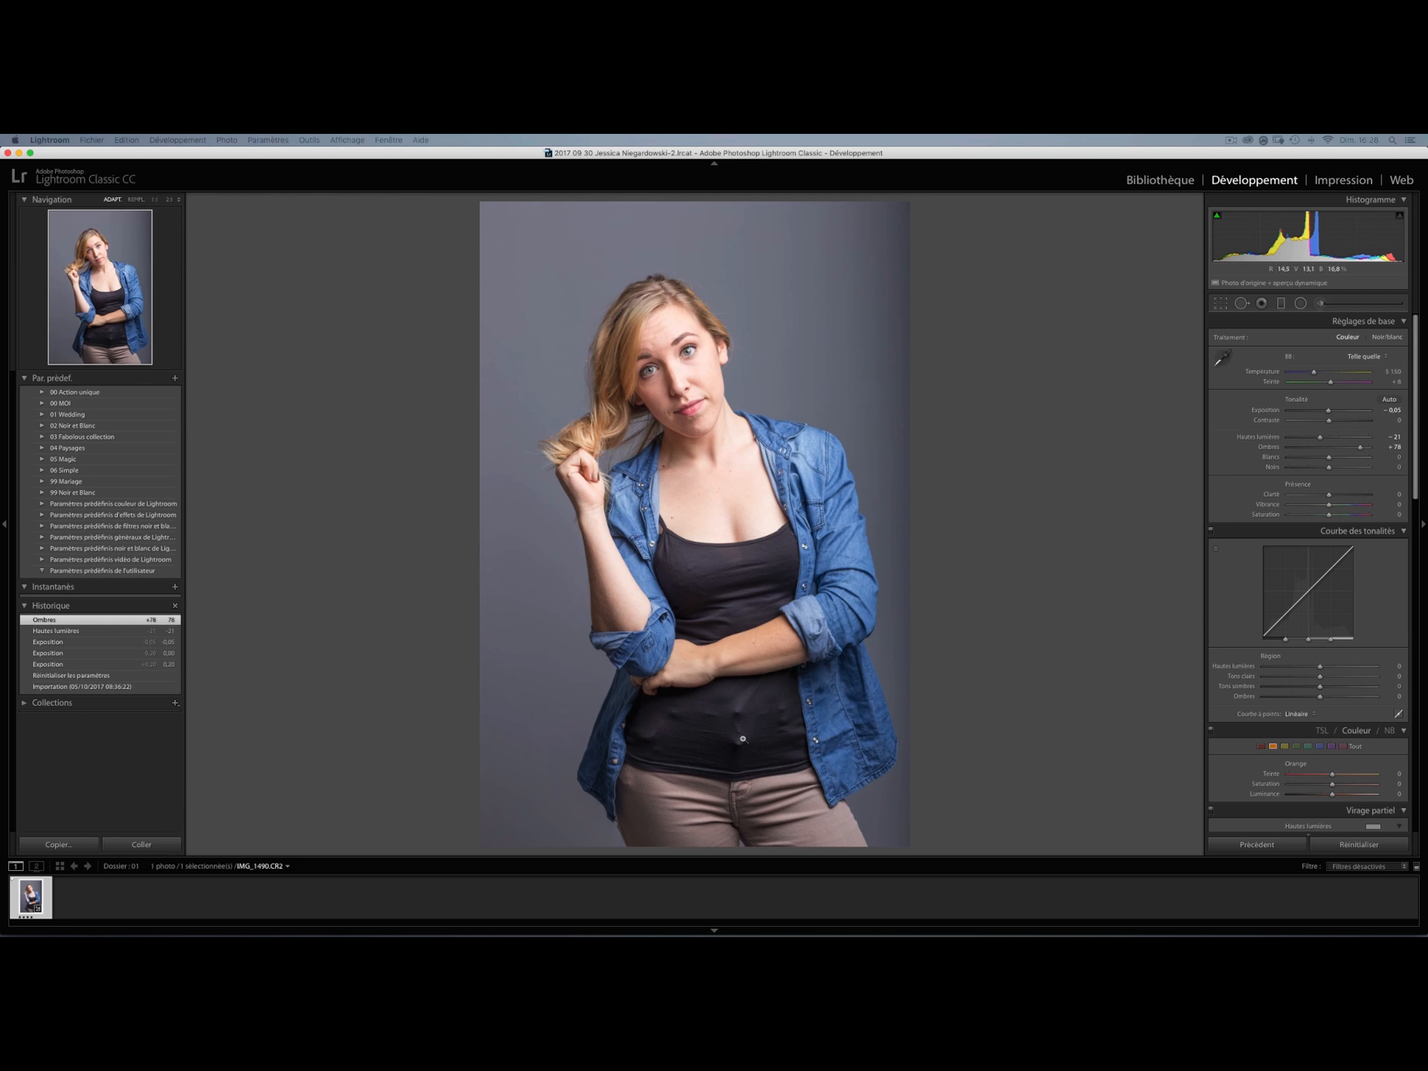
{"action": "left_click_drag", "start_coordinate": [1360, 450], "coordinate": [1334, 507]}
{"action": "double_click", "coordinate": [1331, 507]}
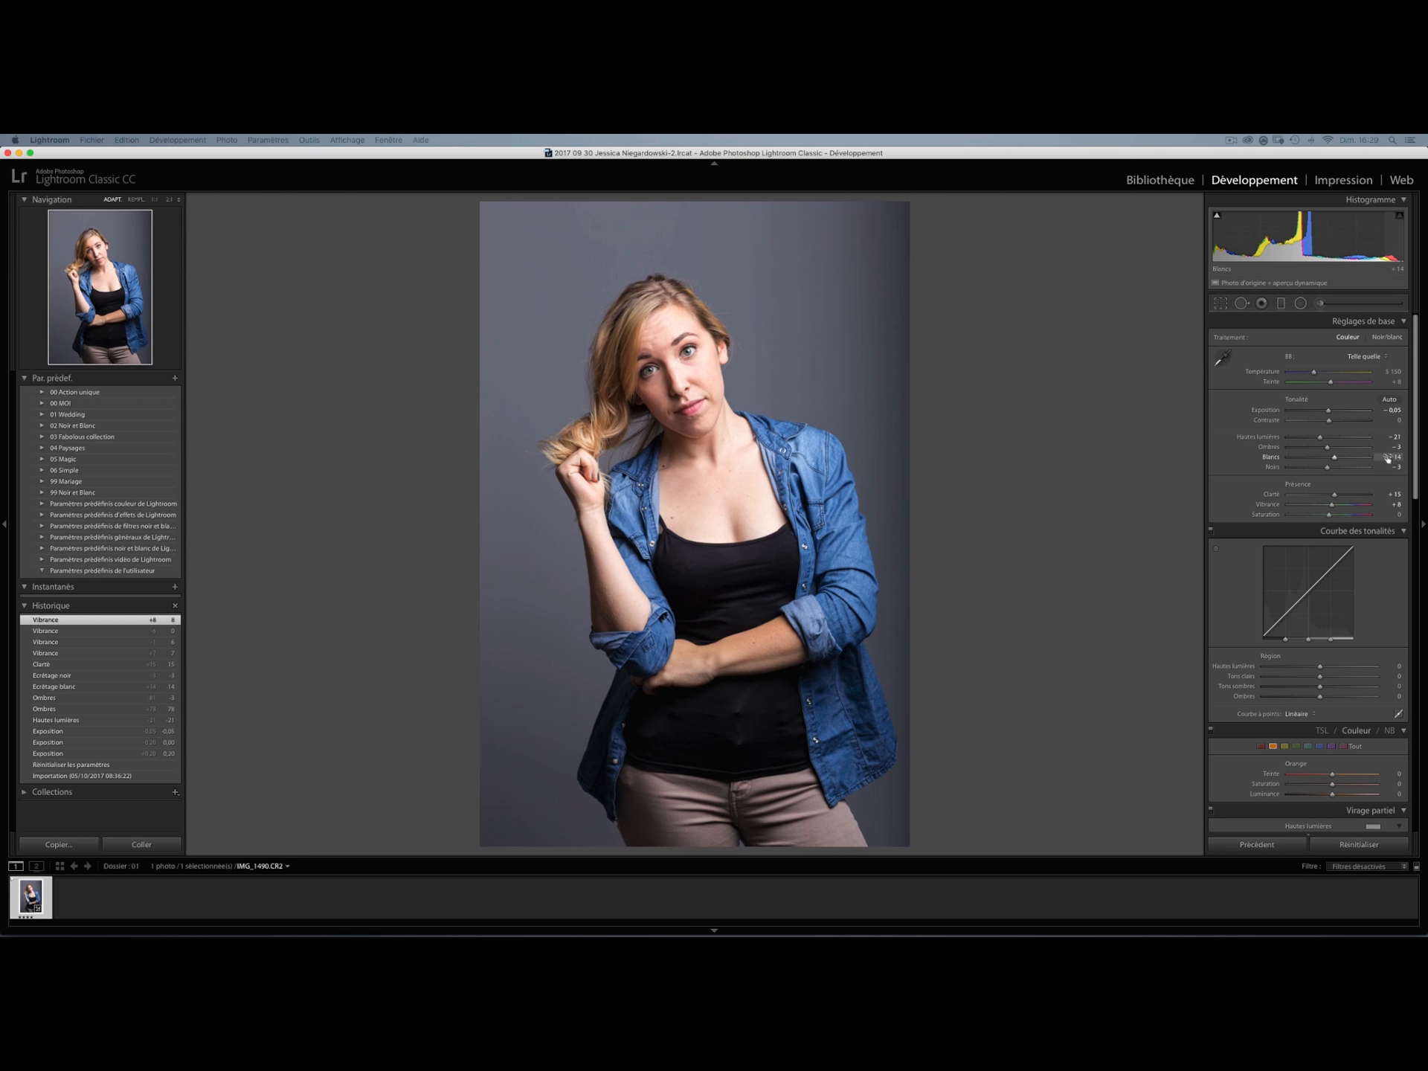
- Try lowering the contrast to about −79, and reset it to 0
{"action": "left_click_drag", "start_coordinate": [1329, 424], "coordinate": [1298, 422]}
{"action": "double_click", "coordinate": [1297, 421]}
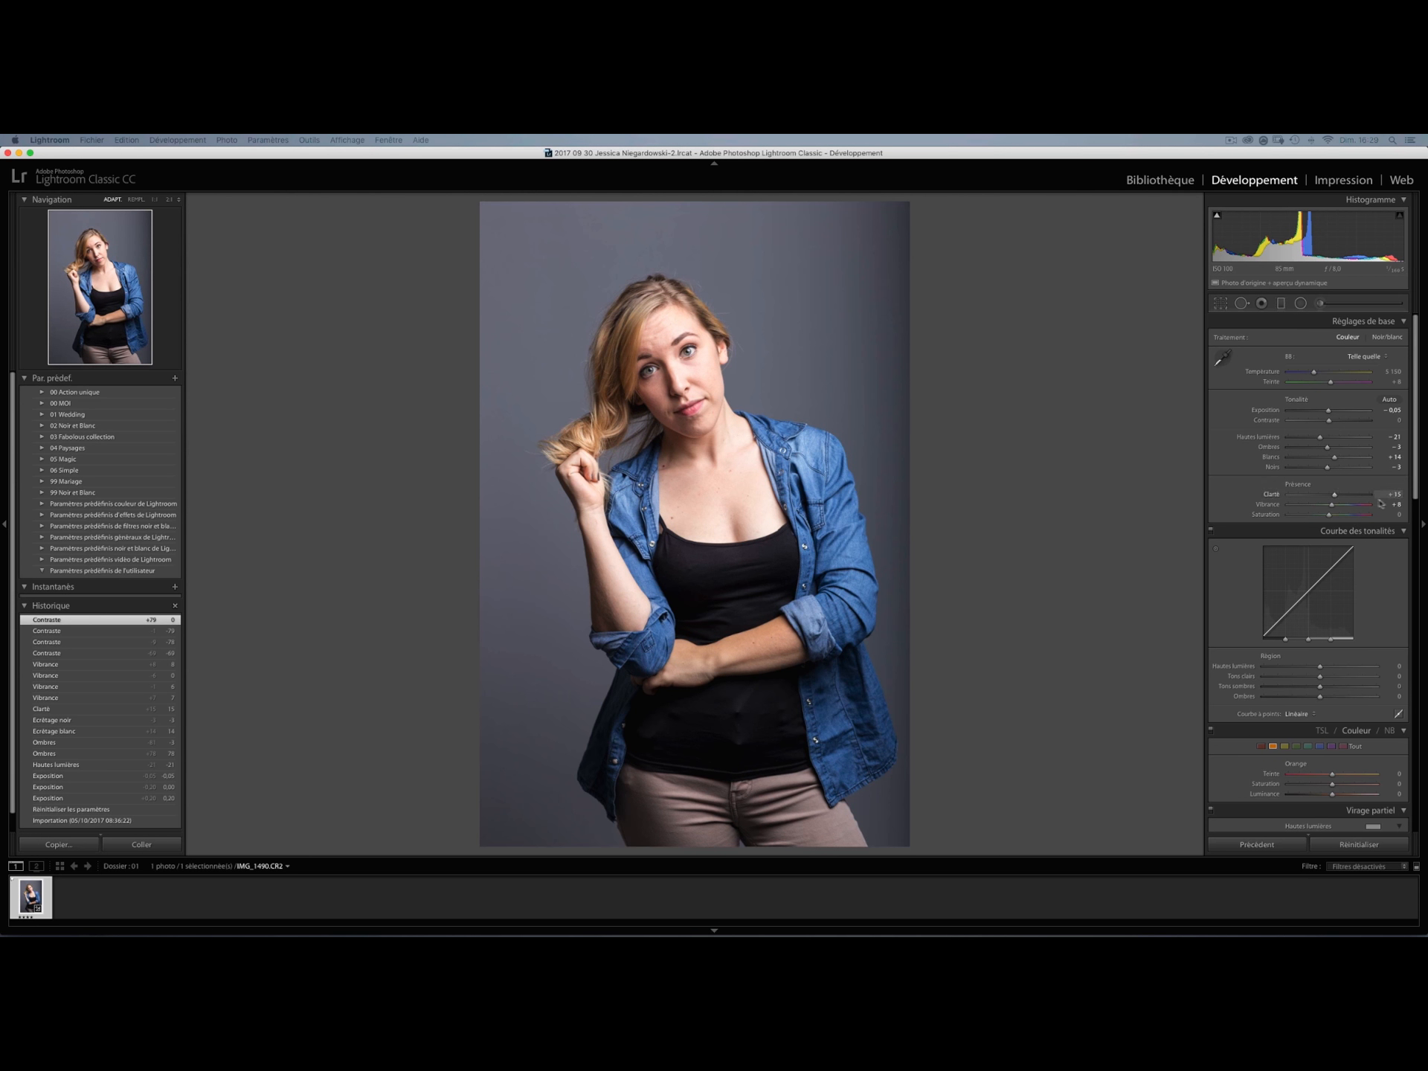
- Shift the blue tones of the denim shirt by setting blue hue to +13 and blue saturation to +11
{"action": "scroll", "coordinate": [1398, 550], "scroll_direction": "down", "scroll_amount": 5}
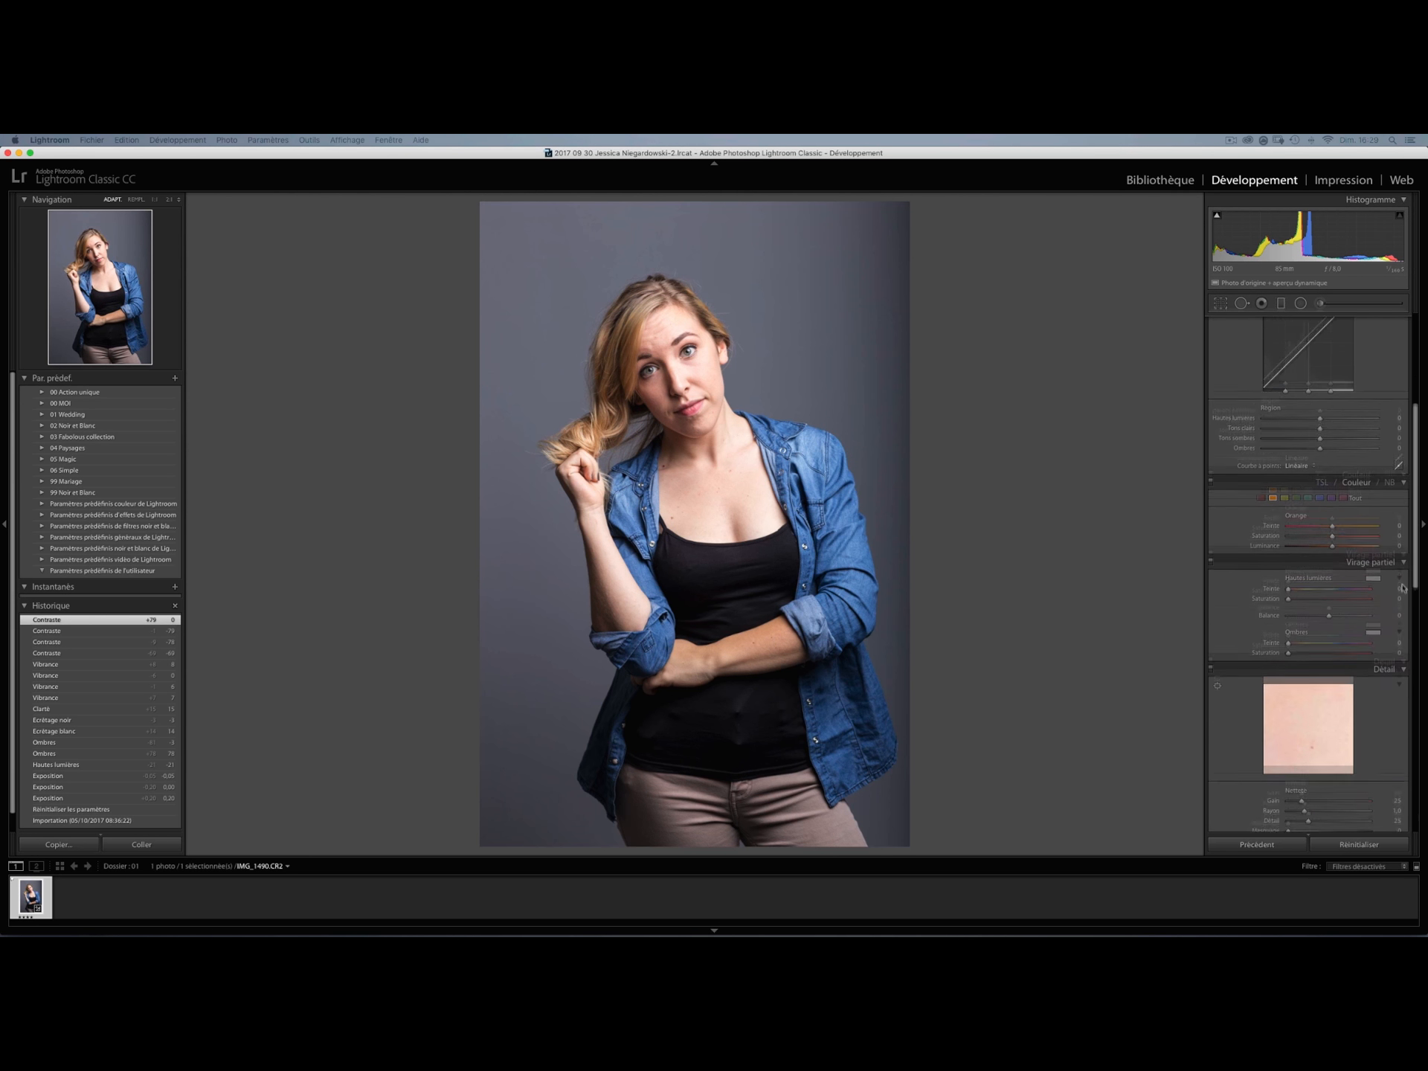
{"action": "scroll", "coordinate": [1402, 588], "scroll_direction": "down", "scroll_amount": 3}
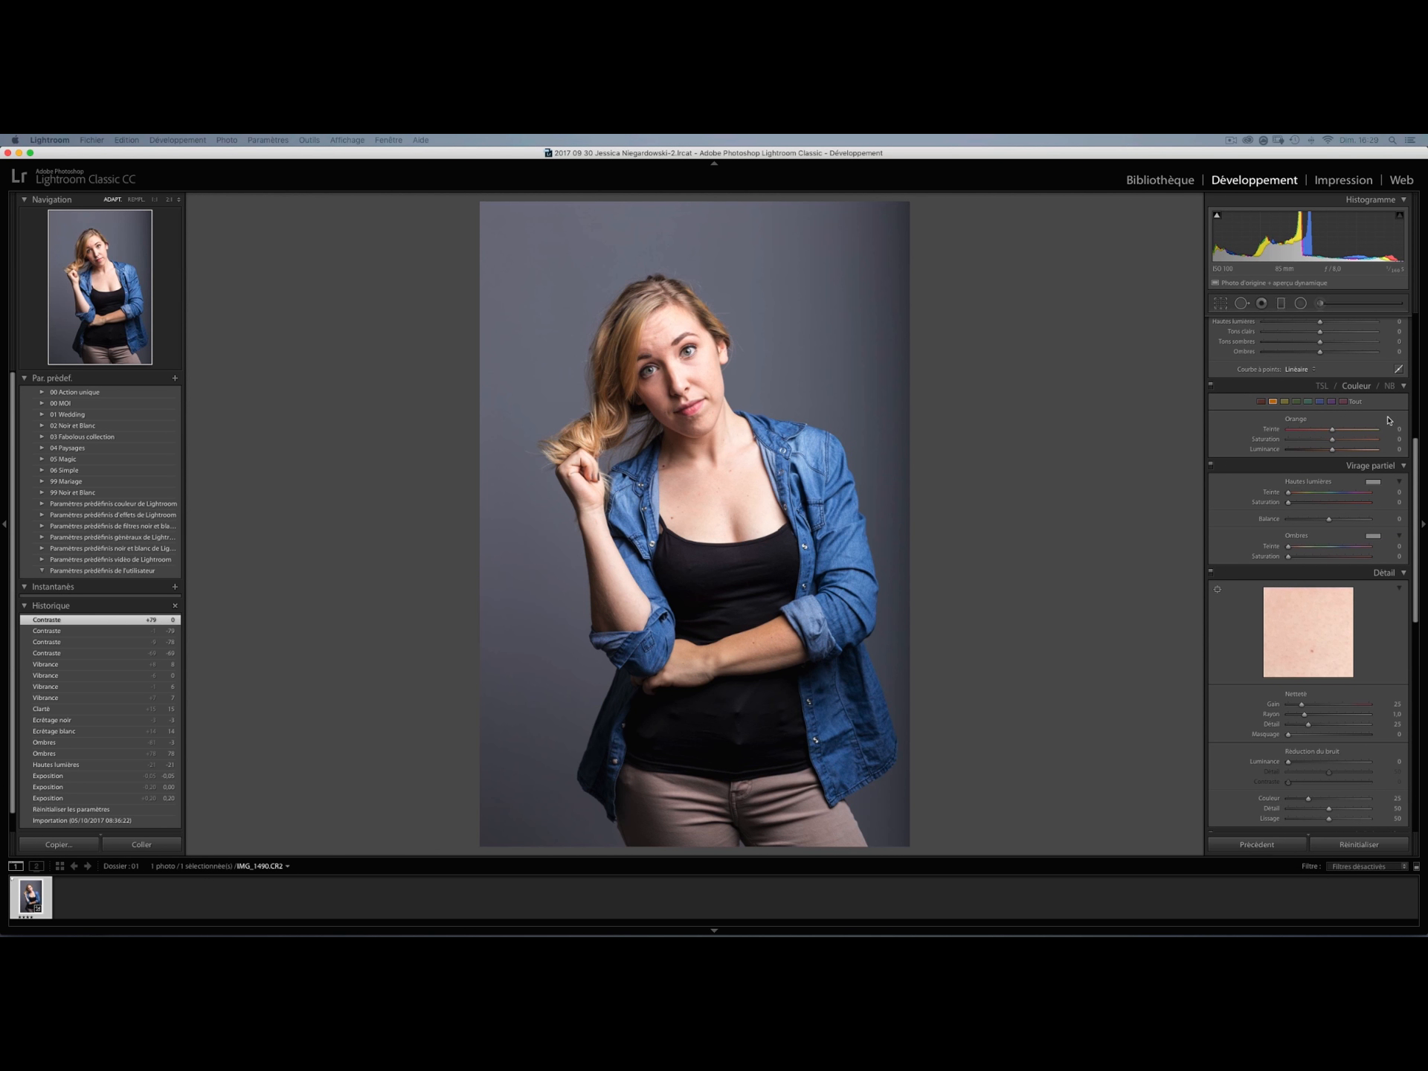
{"action": "left_click", "coordinate": [1320, 404]}
{"action": "left_click_drag", "start_coordinate": [1342, 434], "coordinate": [1338, 434]}
{"action": "left_click_drag", "start_coordinate": [1336, 430], "coordinate": [1336, 438]}
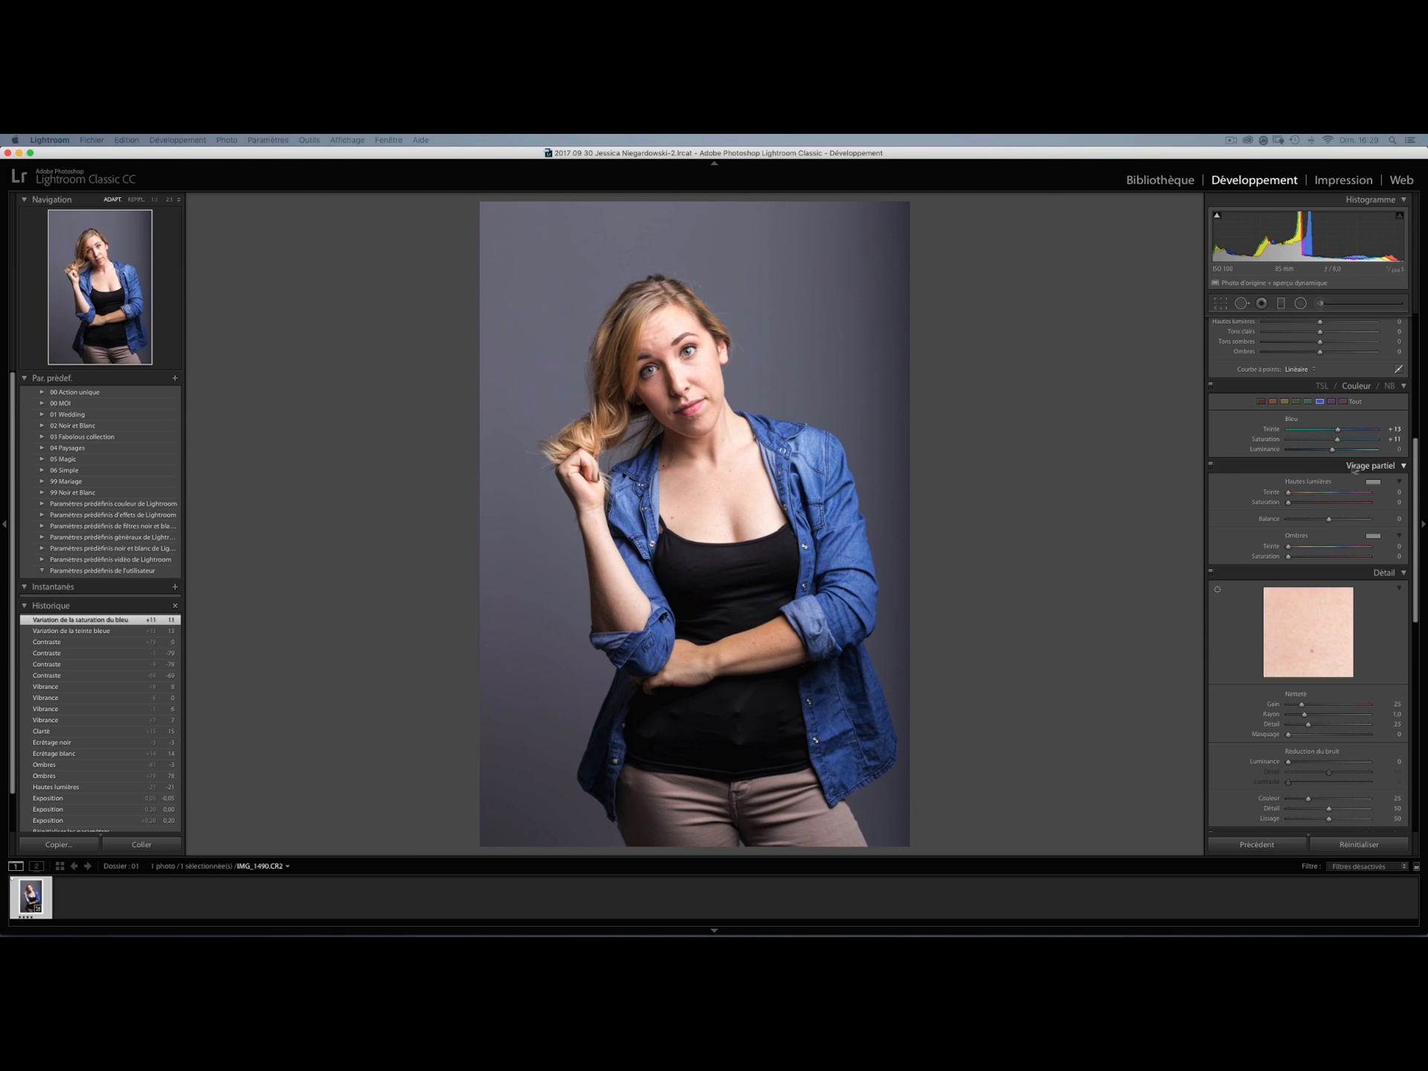
- Adjust the yellow tones with hue +8, saturation +8 and luminance −9
{"action": "left_click", "coordinate": [1283, 400]}
{"action": "left_click_drag", "start_coordinate": [1336, 444], "coordinate": [1324, 447]}
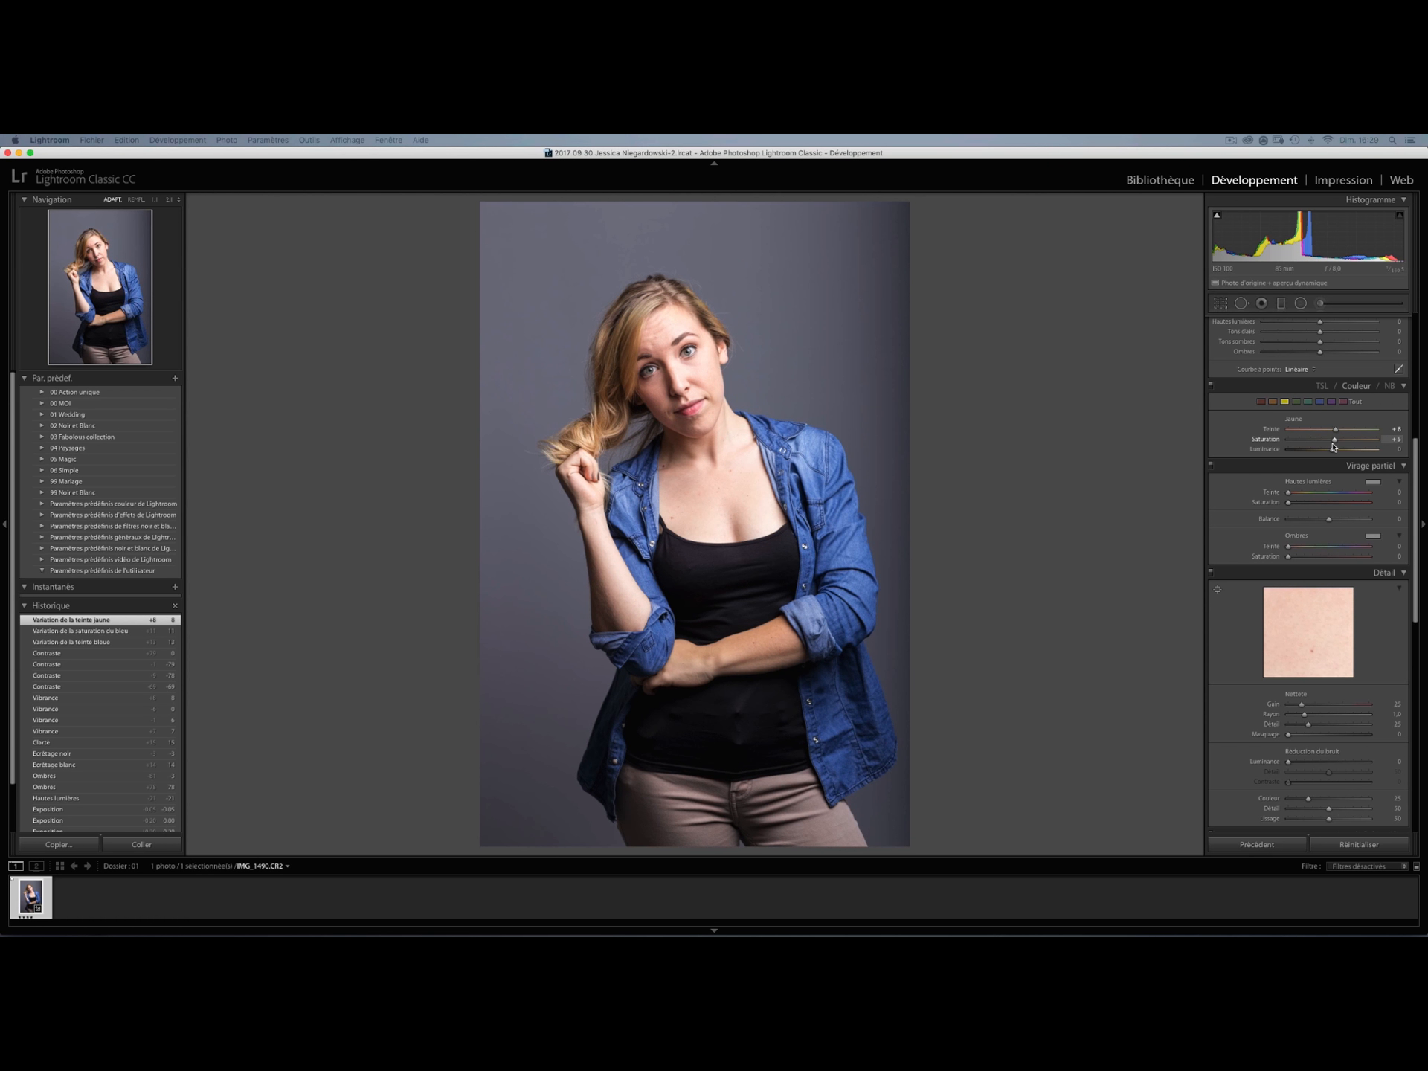
{"action": "left_click_drag", "start_coordinate": [1333, 446], "coordinate": [1332, 451]}
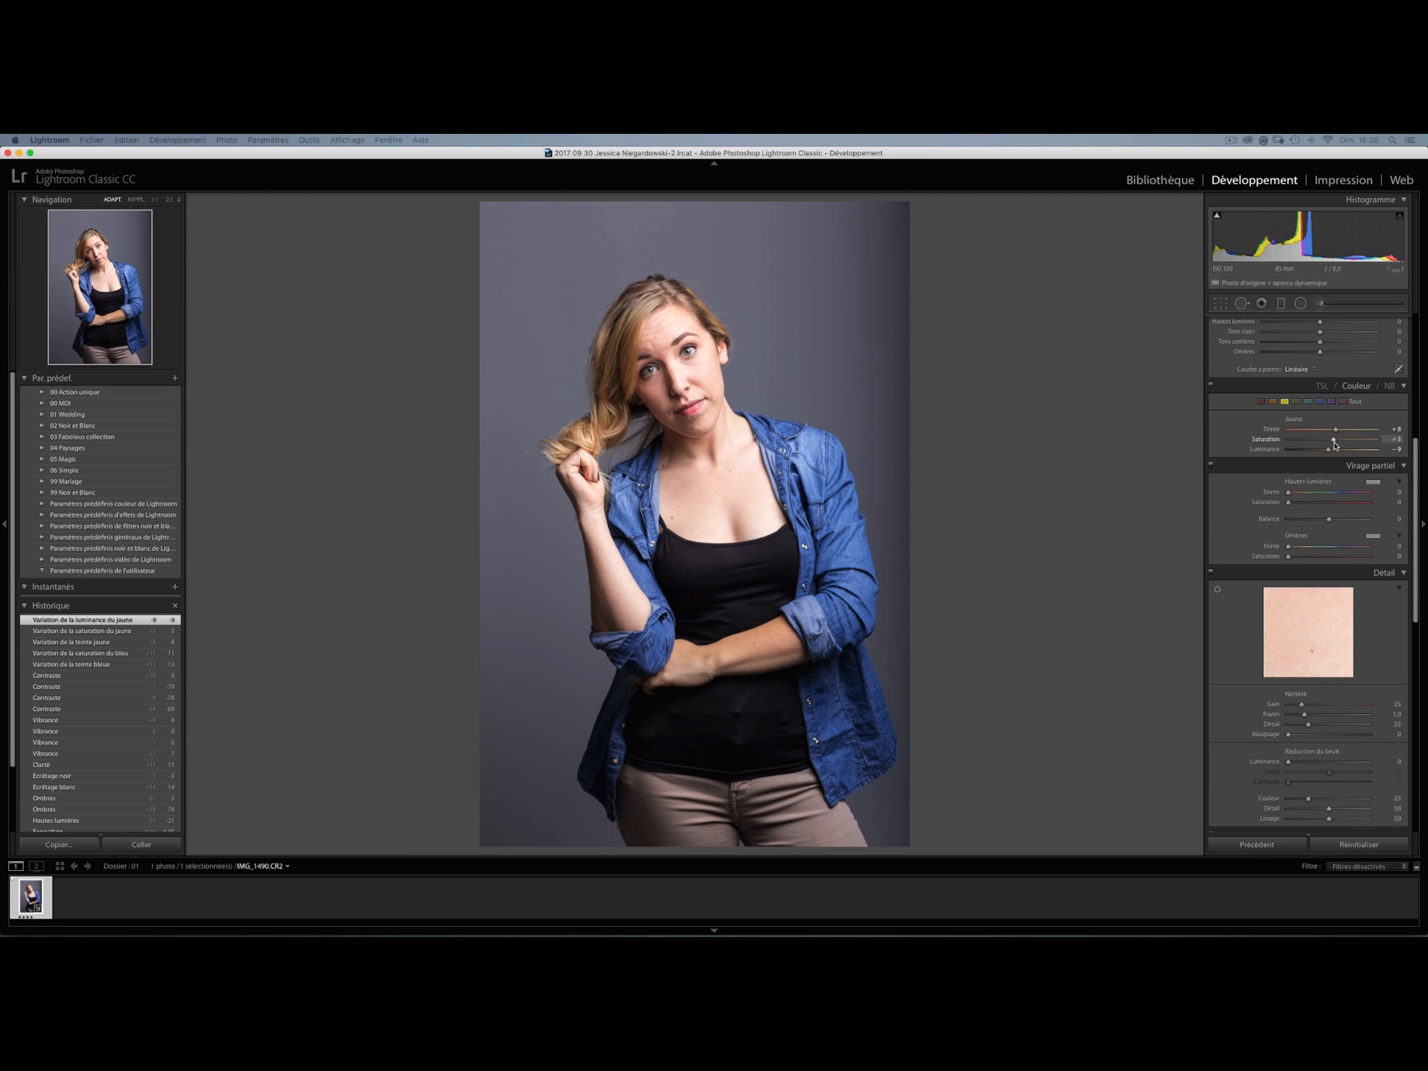
{"action": "left_click_drag", "start_coordinate": [1338, 444], "coordinate": [1337, 444]}
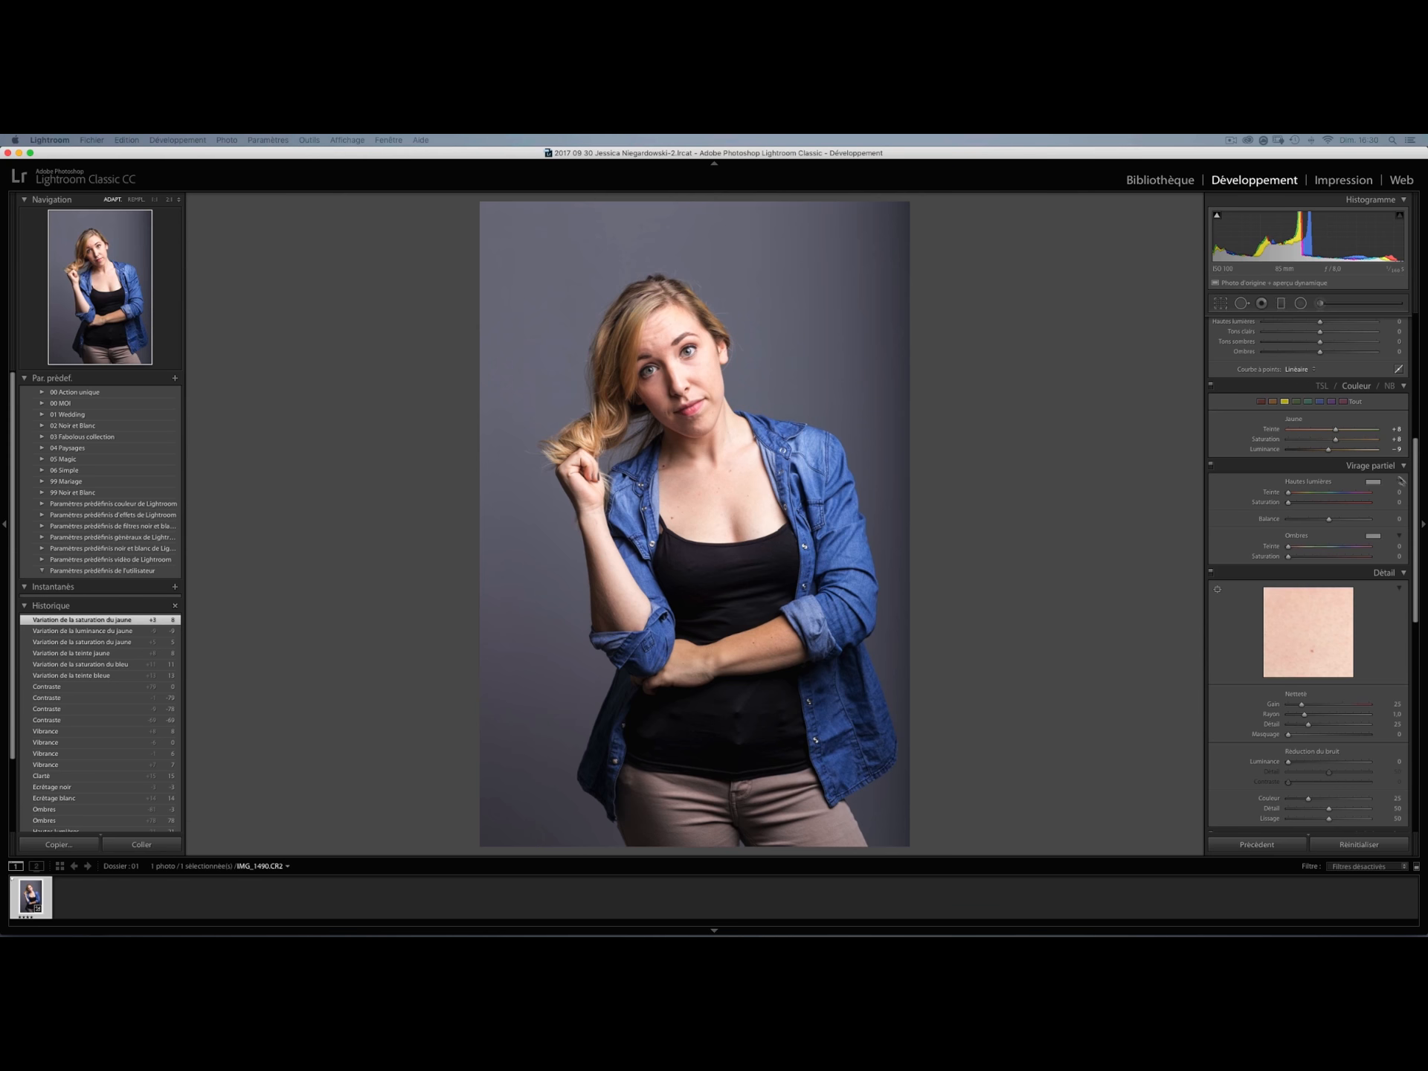
- Set sharpening amount to 44 and masking to 50, with luminance noise reduction at 12 and colour noise reduction at 100
{"action": "left_click_drag", "start_coordinate": [1416, 485], "coordinate": [1420, 579]}
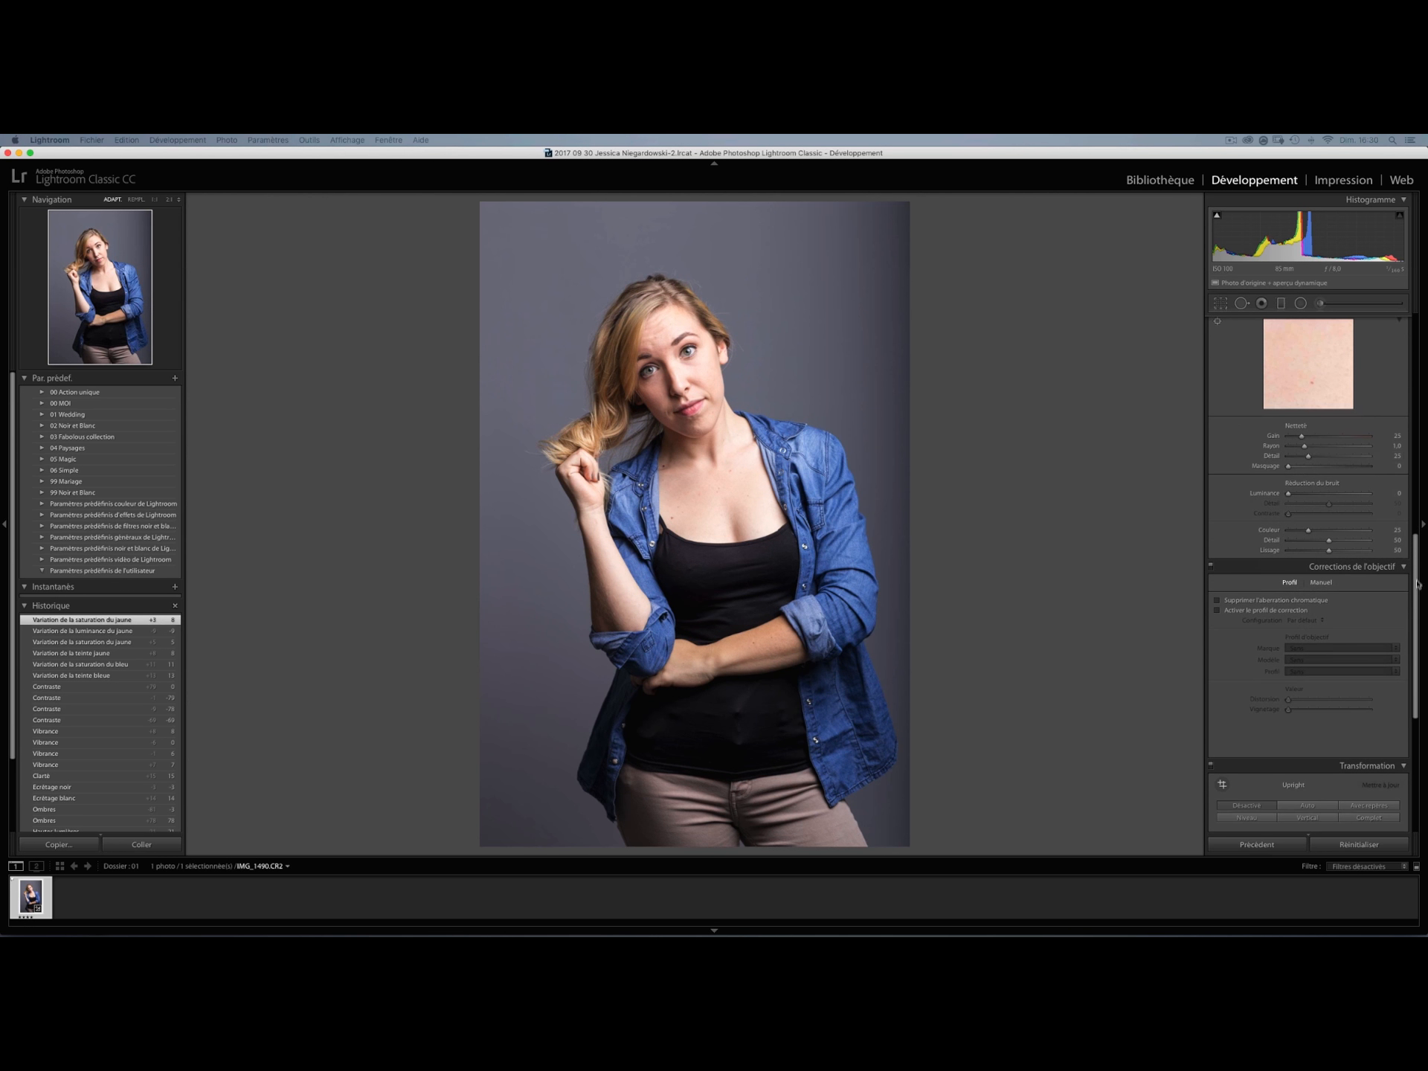
{"action": "left_click_drag", "start_coordinate": [1301, 438], "coordinate": [1369, 531]}
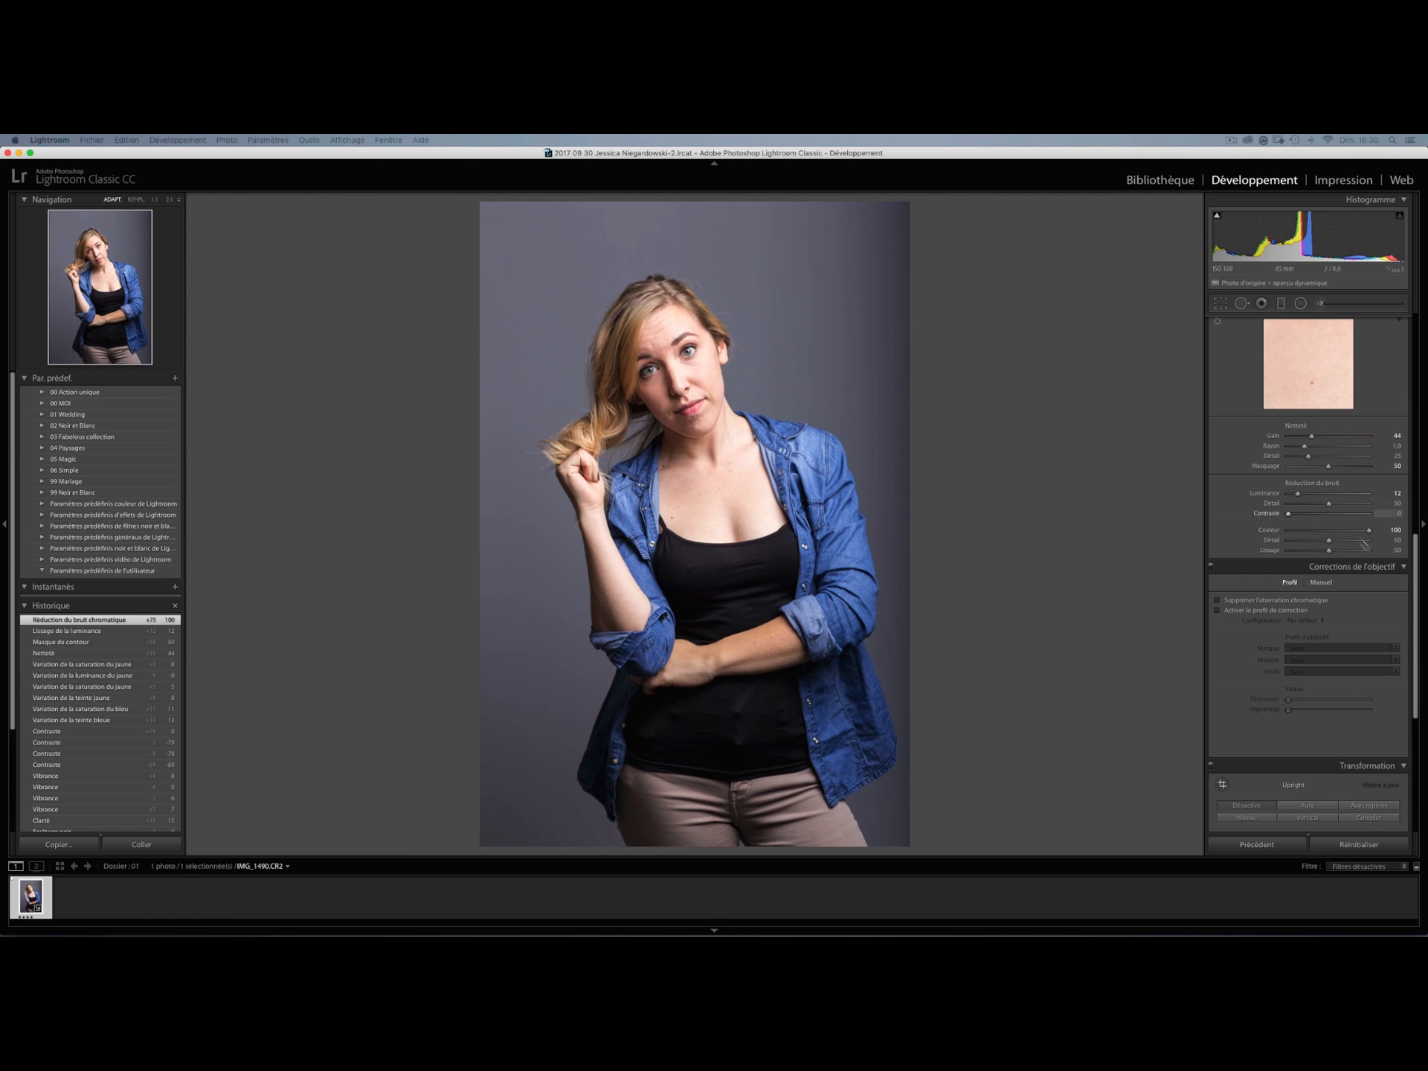
- Enable chromatic aberration removal and the lens profile correction
{"action": "scroll", "coordinate": [1416, 558], "scroll_direction": "down", "scroll_amount": 5}
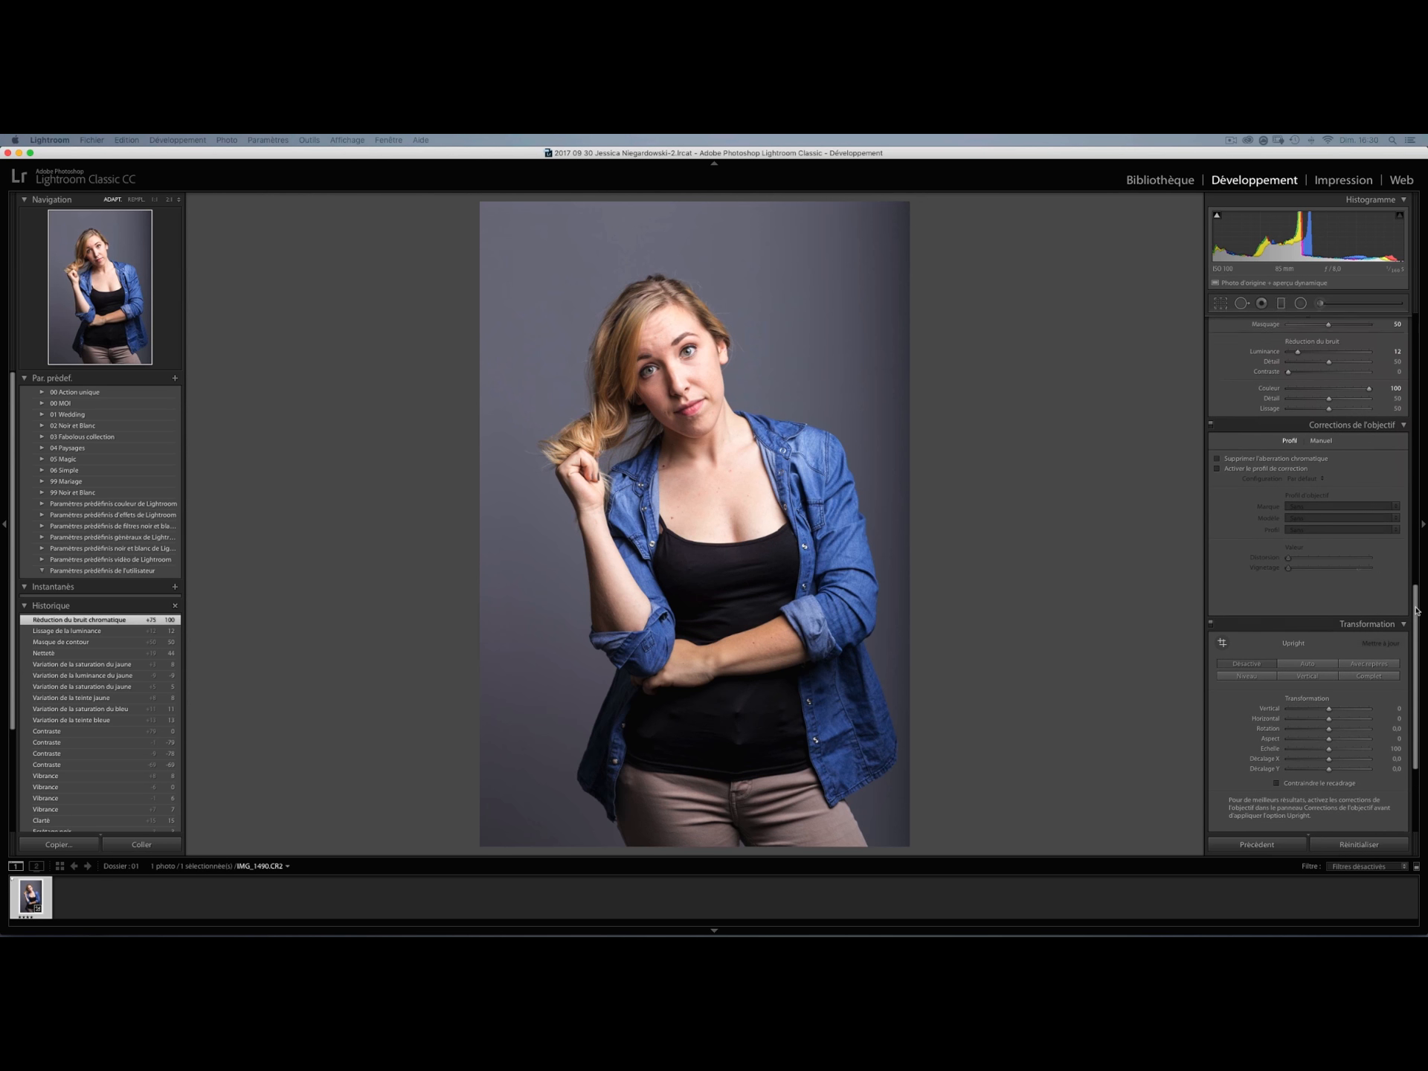
{"action": "left_click", "coordinate": [1243, 448]}
{"action": "left_click", "coordinate": [1242, 458]}
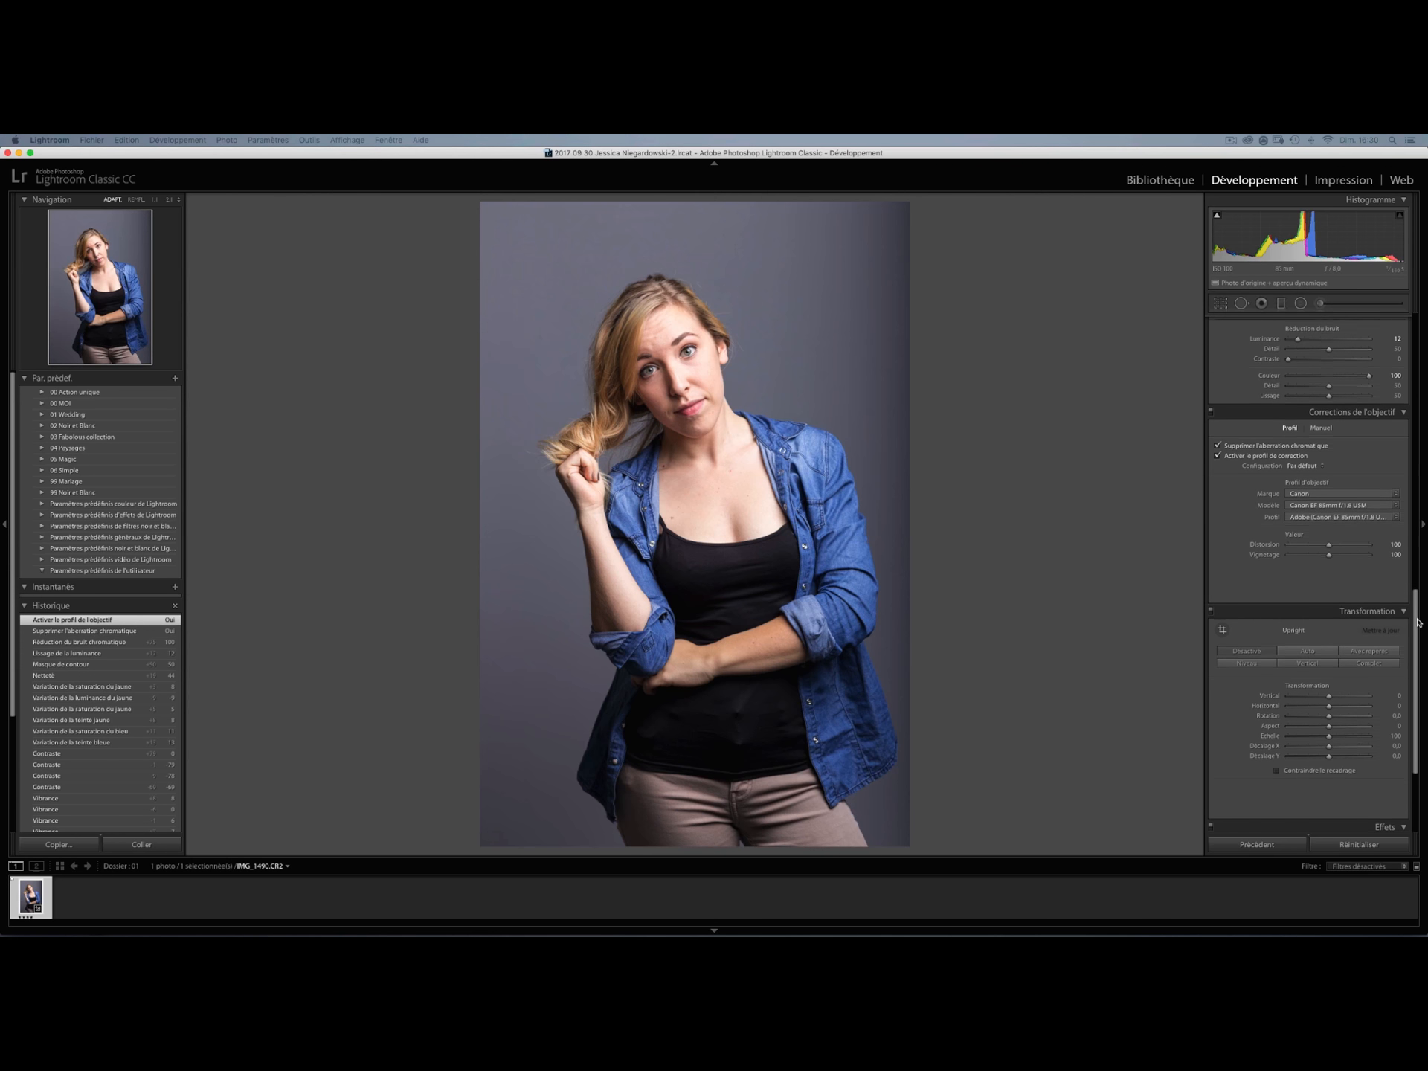
- Darken the photo's corners with a post-crop vignette amount of −12
{"action": "scroll", "coordinate": [1316, 610], "scroll_direction": "down", "scroll_amount": 3}
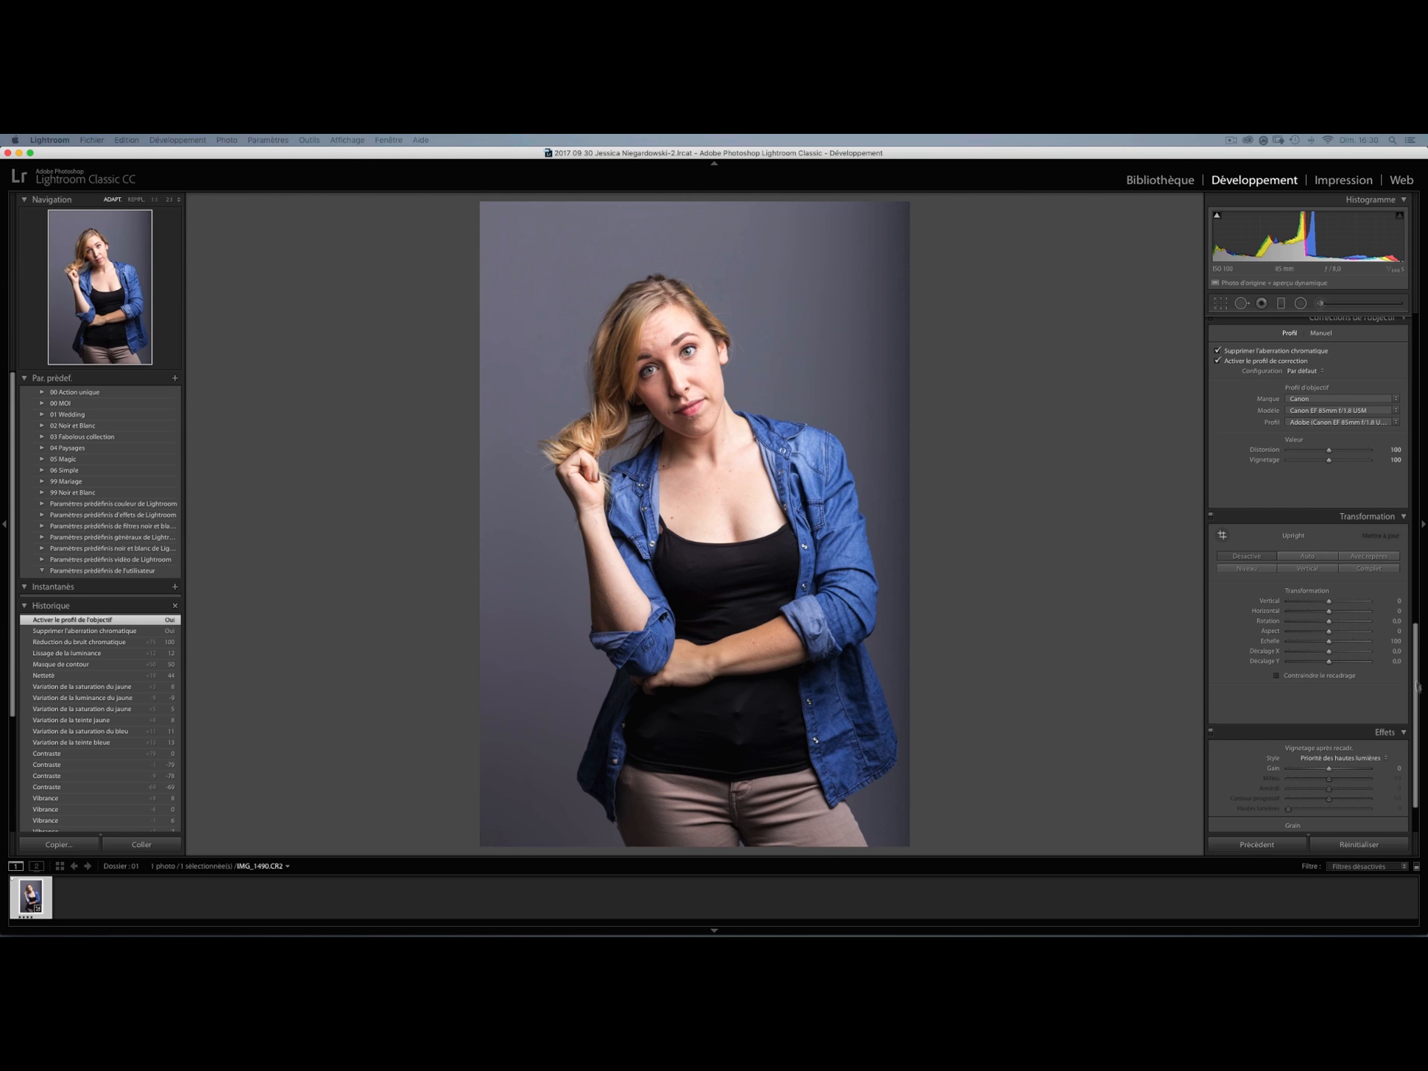
{"action": "scroll", "coordinate": [1333, 700], "scroll_direction": "down", "scroll_amount": 2}
{"action": "mouse_move", "coordinate": [1331, 708]}
{"action": "left_mouse_down"}
{"action": "mouse_move", "coordinate": [1372, 706]}
{"action": "mouse_move", "coordinate": [1327, 714]}
{"action": "left_mouse_up"}
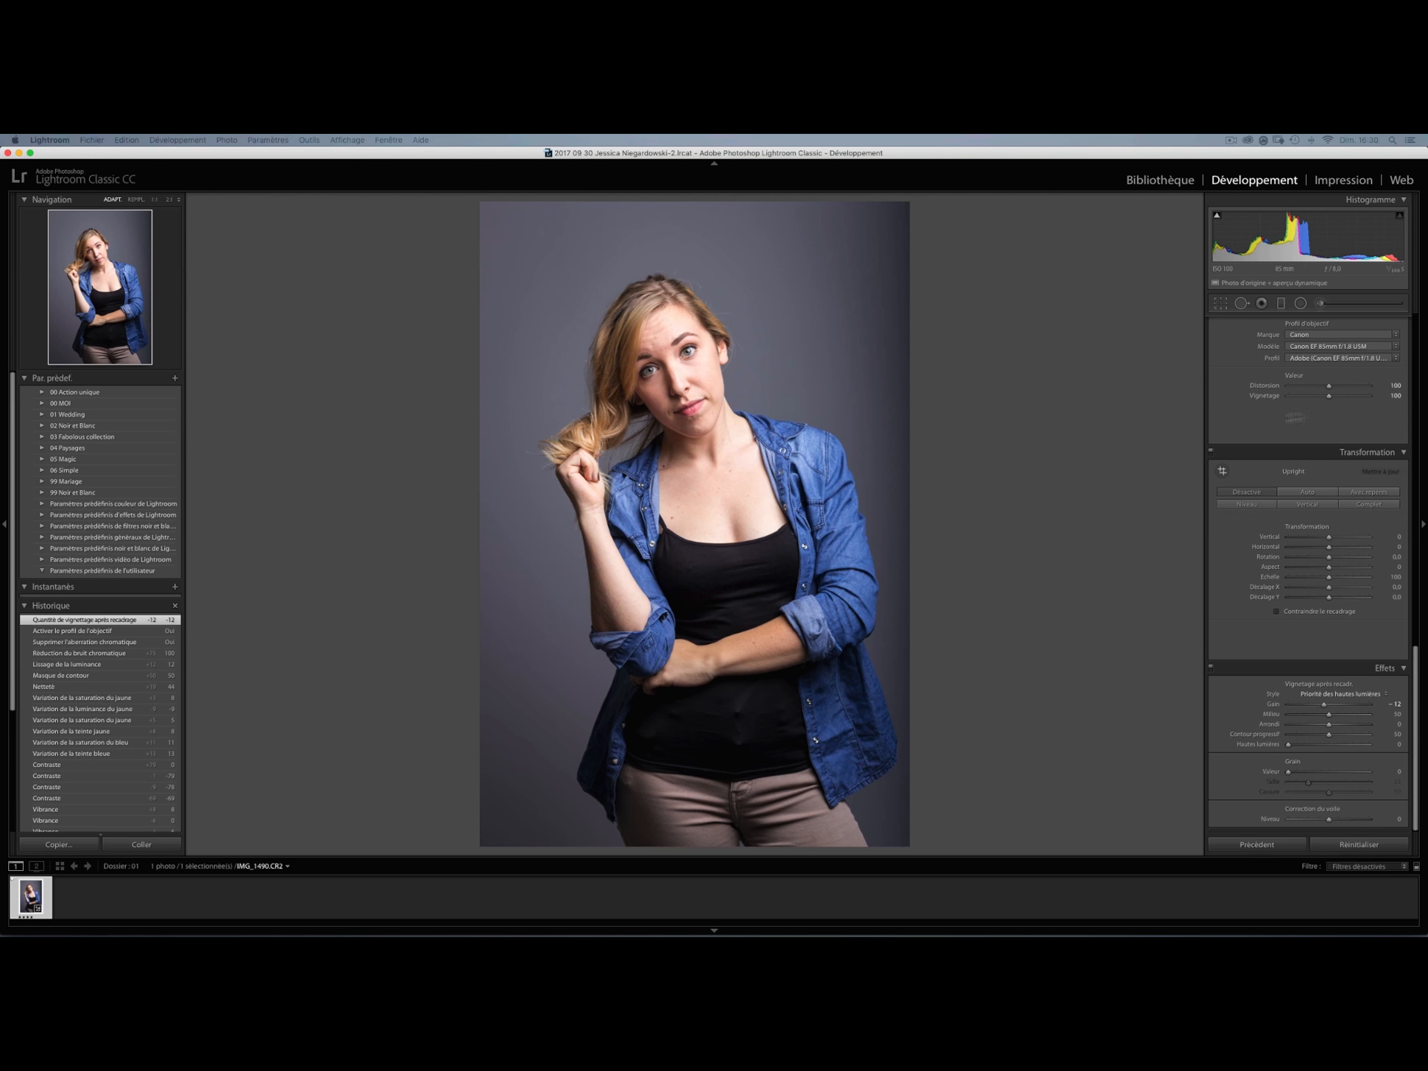
- Heal the mark at the lower centre of the black top with the Spot Removal brush at size about 42, discarding the stray extra spot
{"action": "left_click_drag", "start_coordinate": [1415, 688], "coordinate": [1423, 304]}
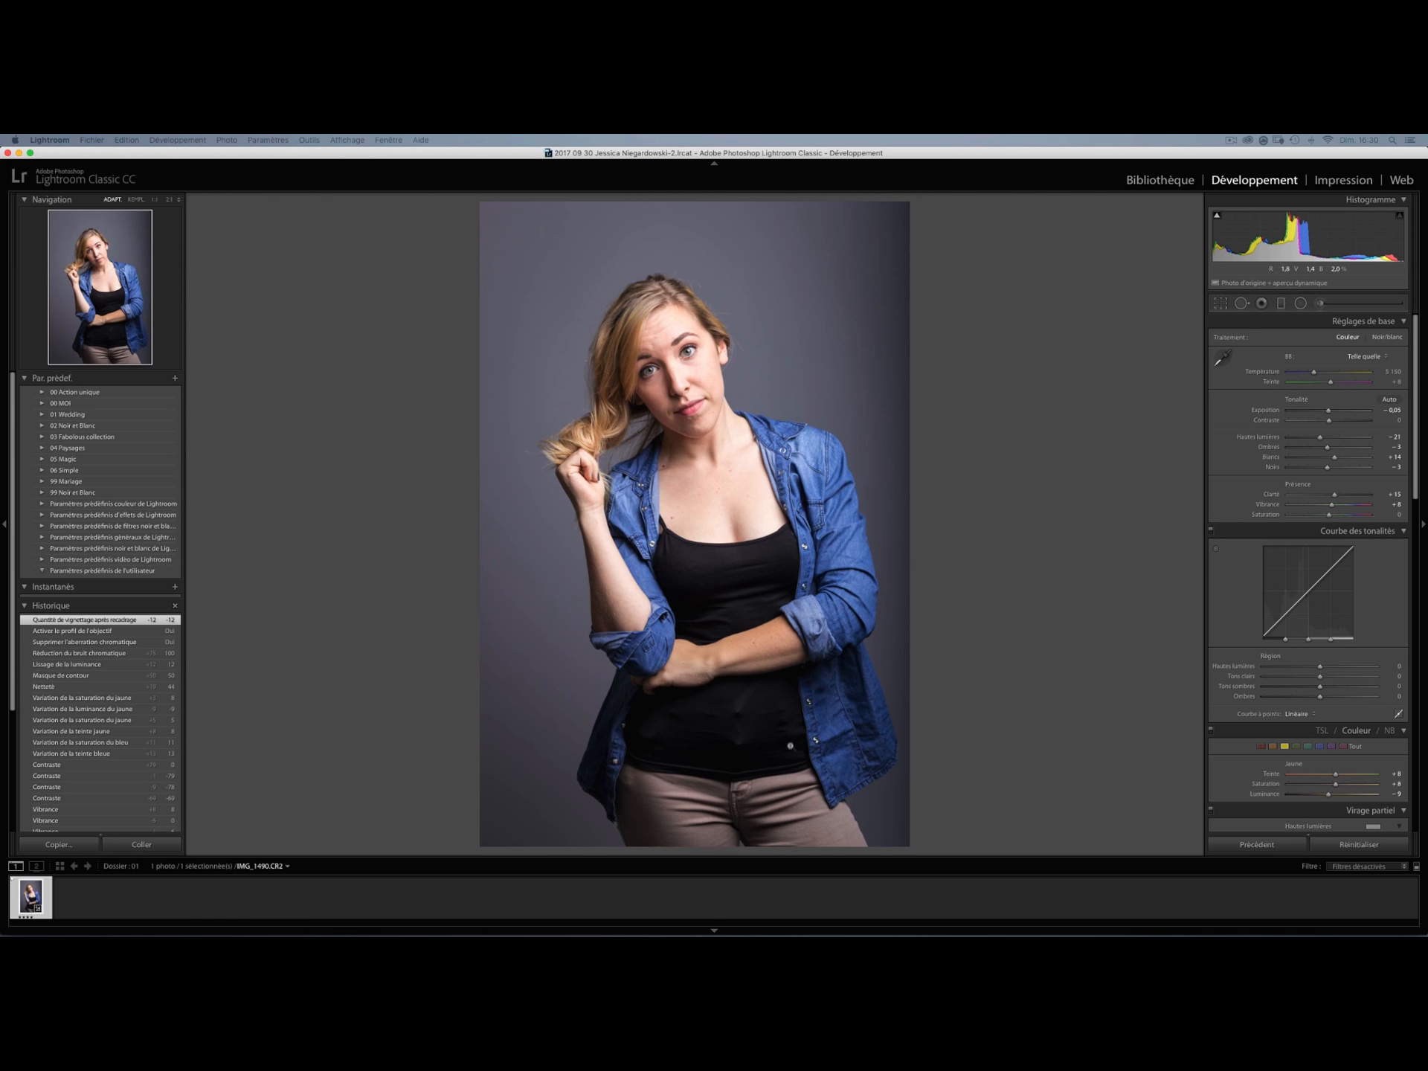
{"action": "left_click", "coordinate": [735, 729]}
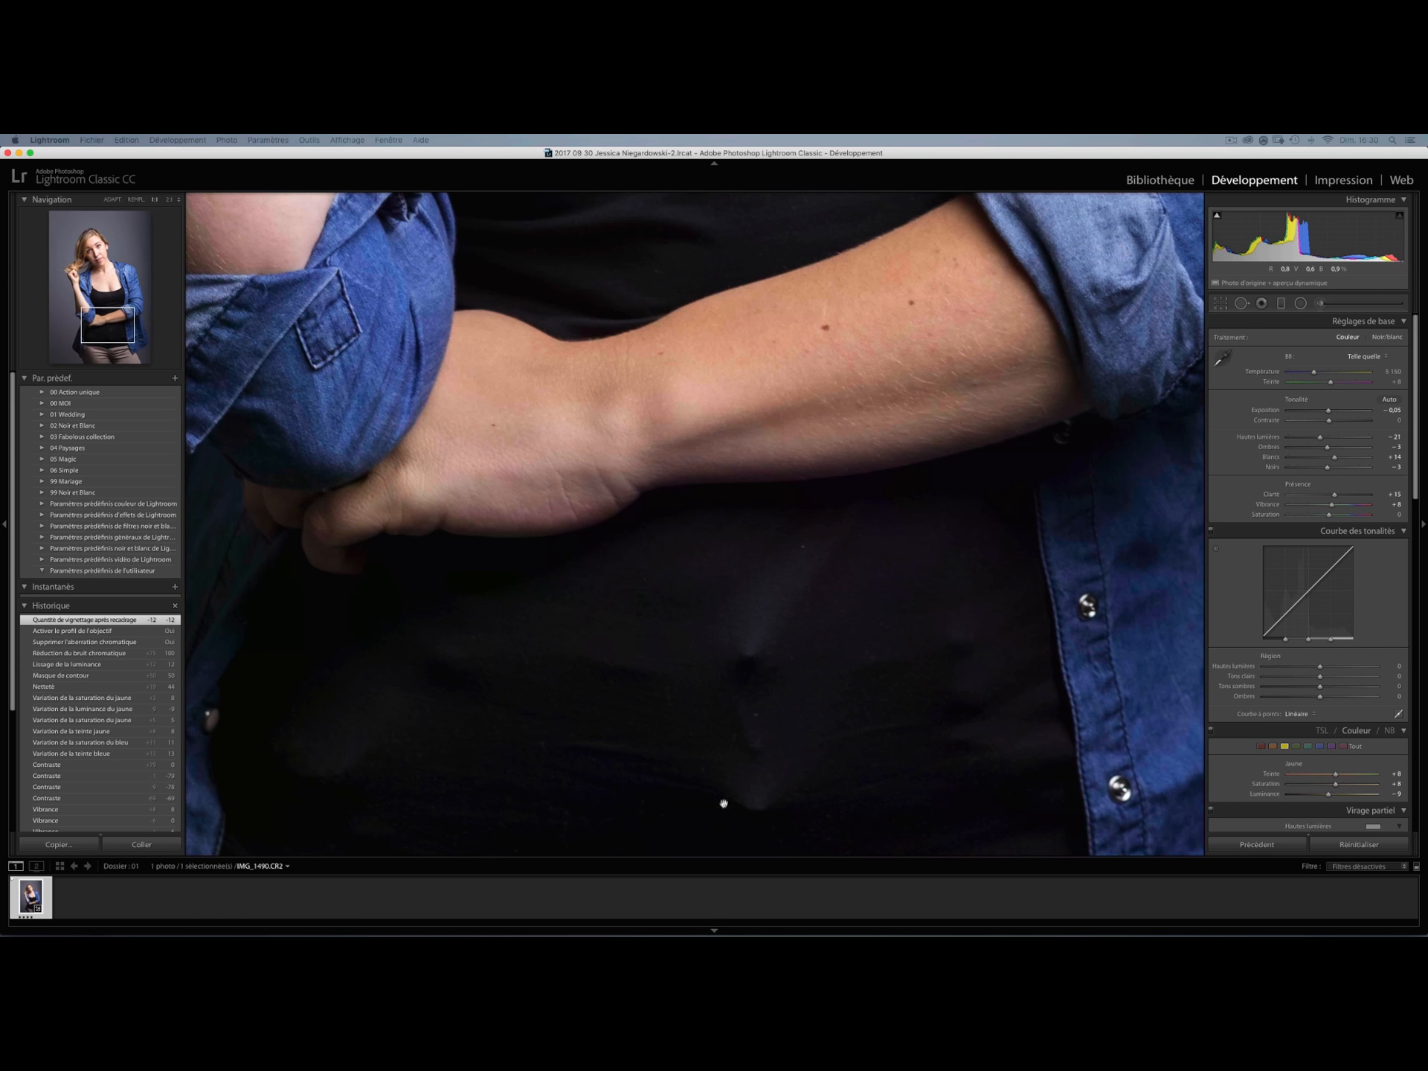
{"action": "left_click_drag", "start_coordinate": [716, 721], "coordinate": [706, 605]}
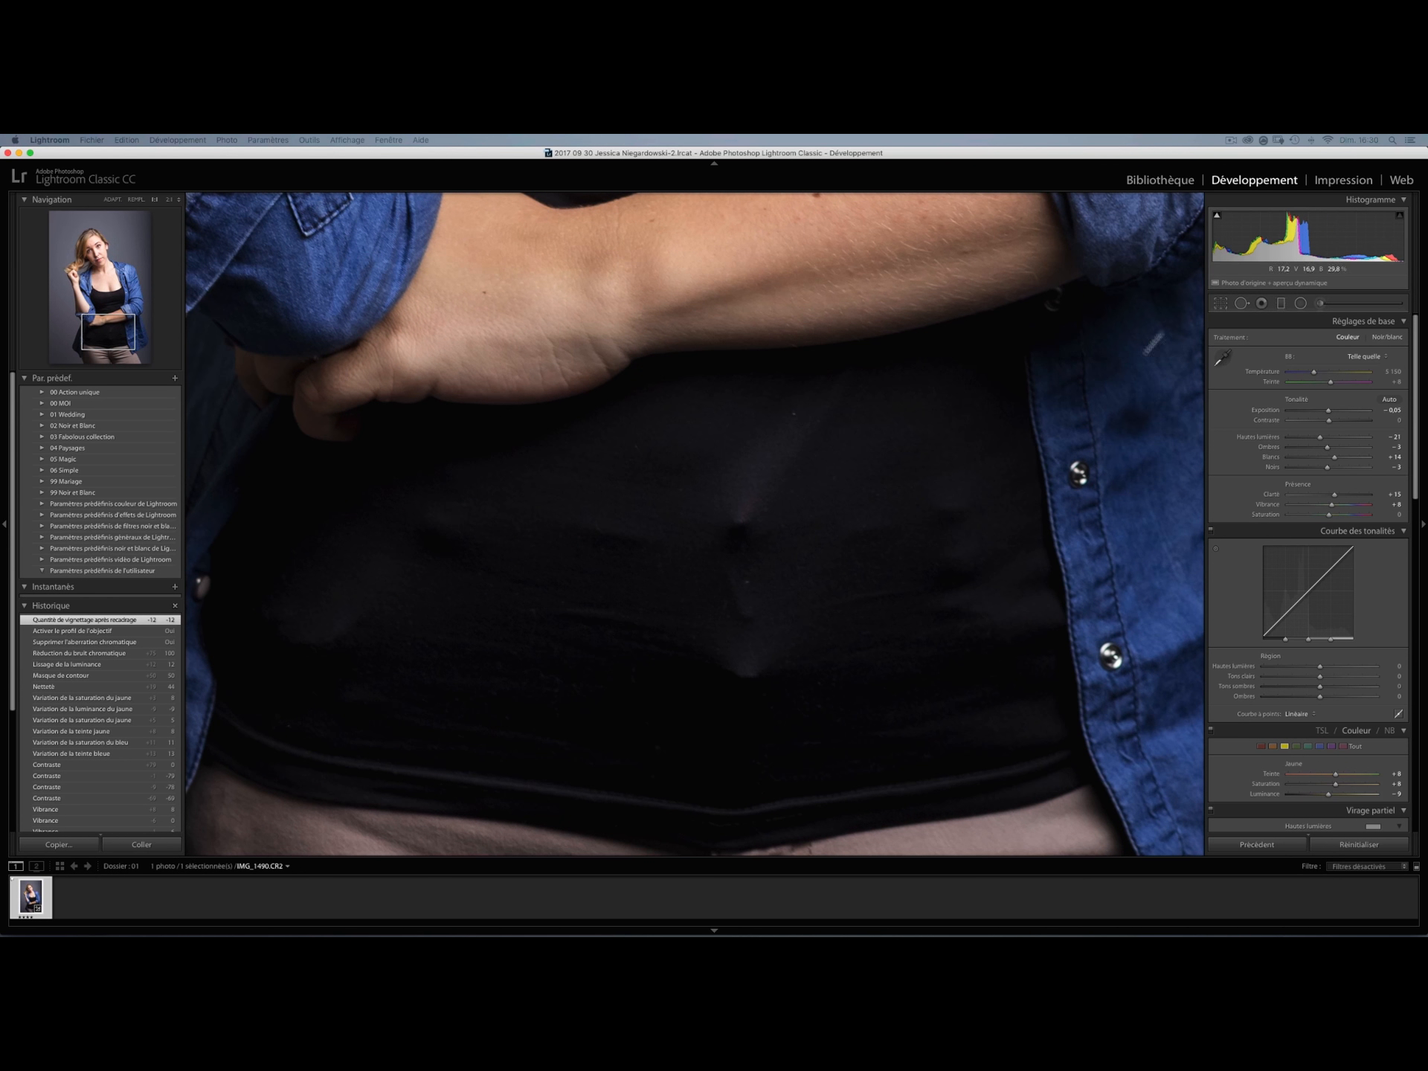
{"action": "left_click", "coordinate": [1241, 303]}
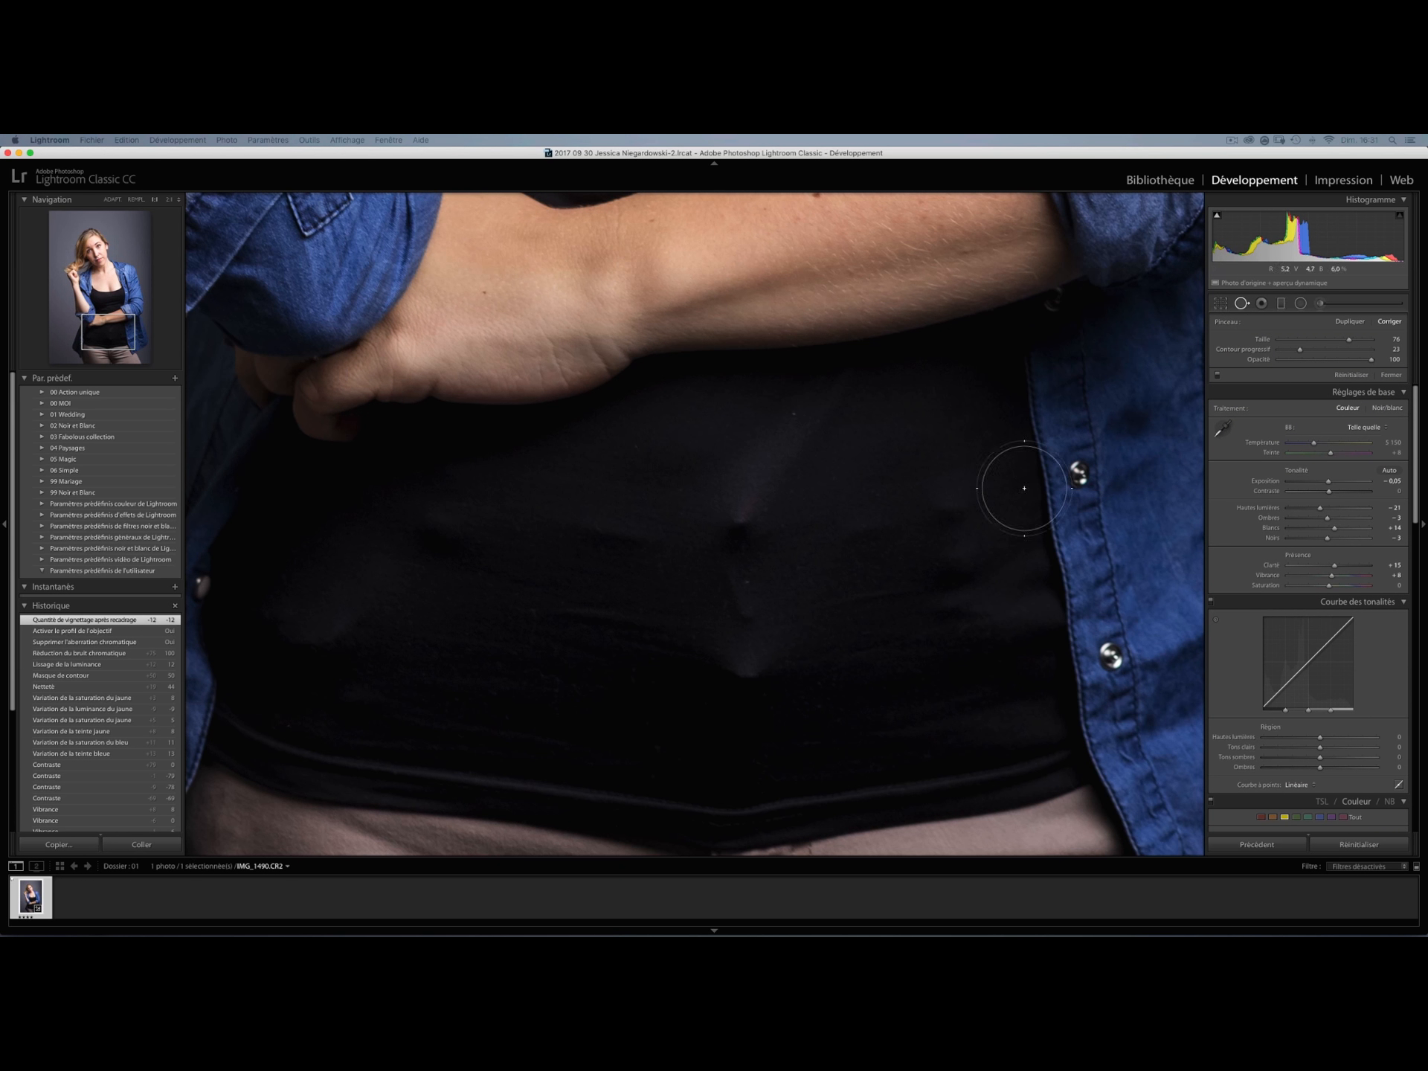
{"action": "scroll", "coordinate": [738, 525], "scroll_direction": "down", "scroll_amount": 2}
{"action": "scroll", "coordinate": [732, 524], "scroll_direction": "down", "scroll_amount": 5}
{"action": "left_click", "coordinate": [744, 665]}
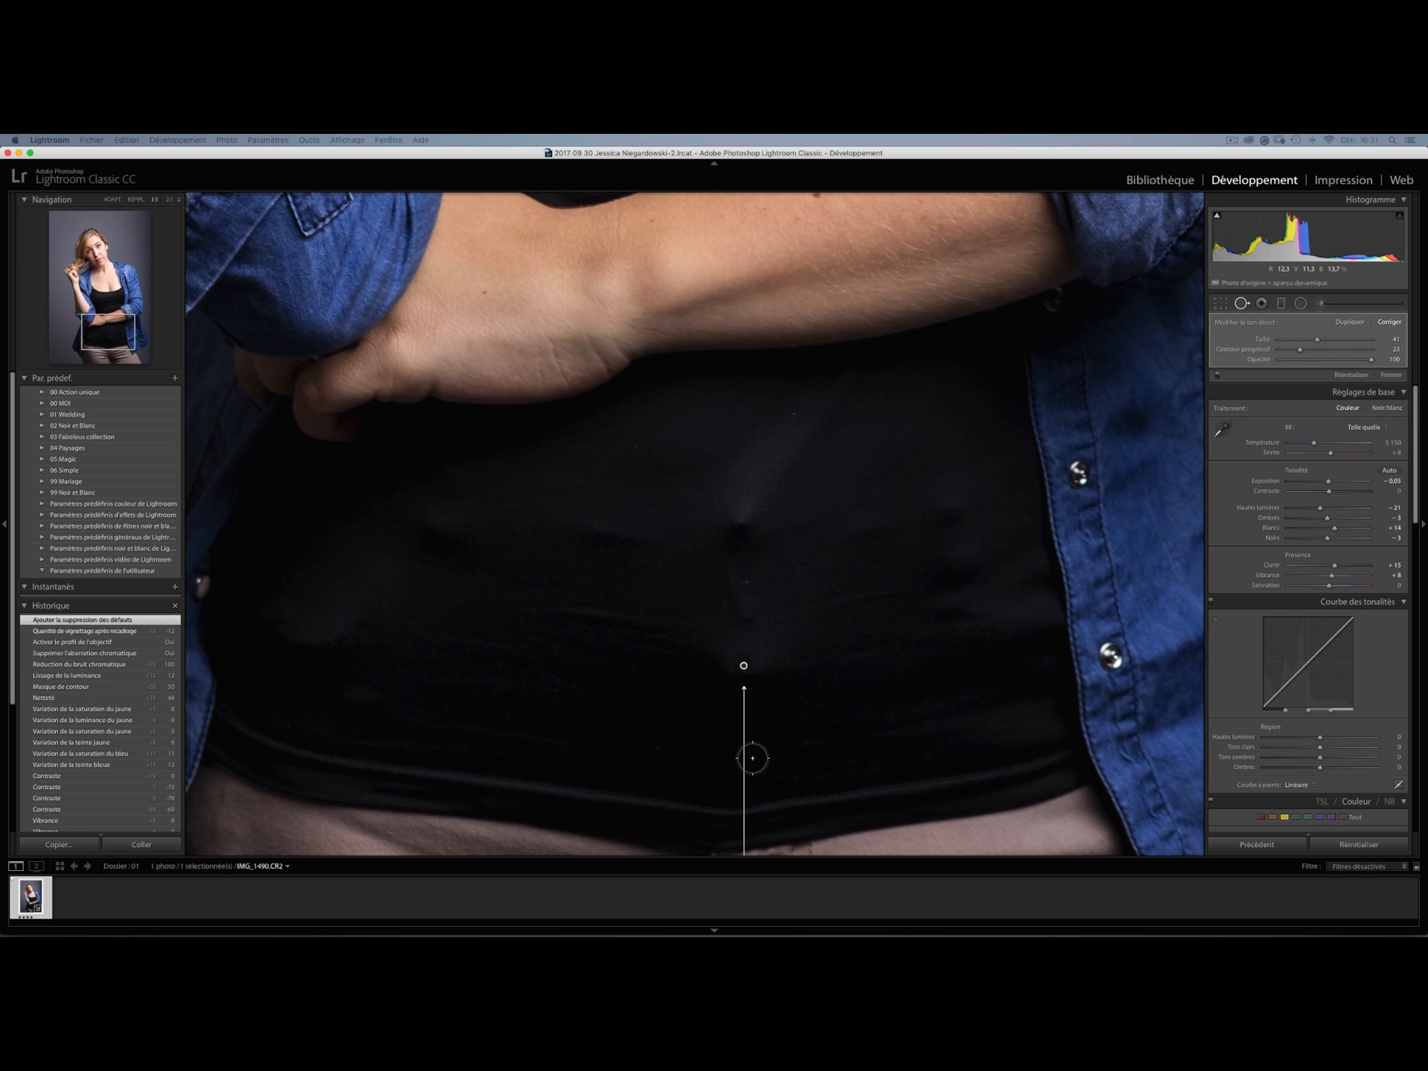
{"action": "left_click", "coordinate": [830, 715]}
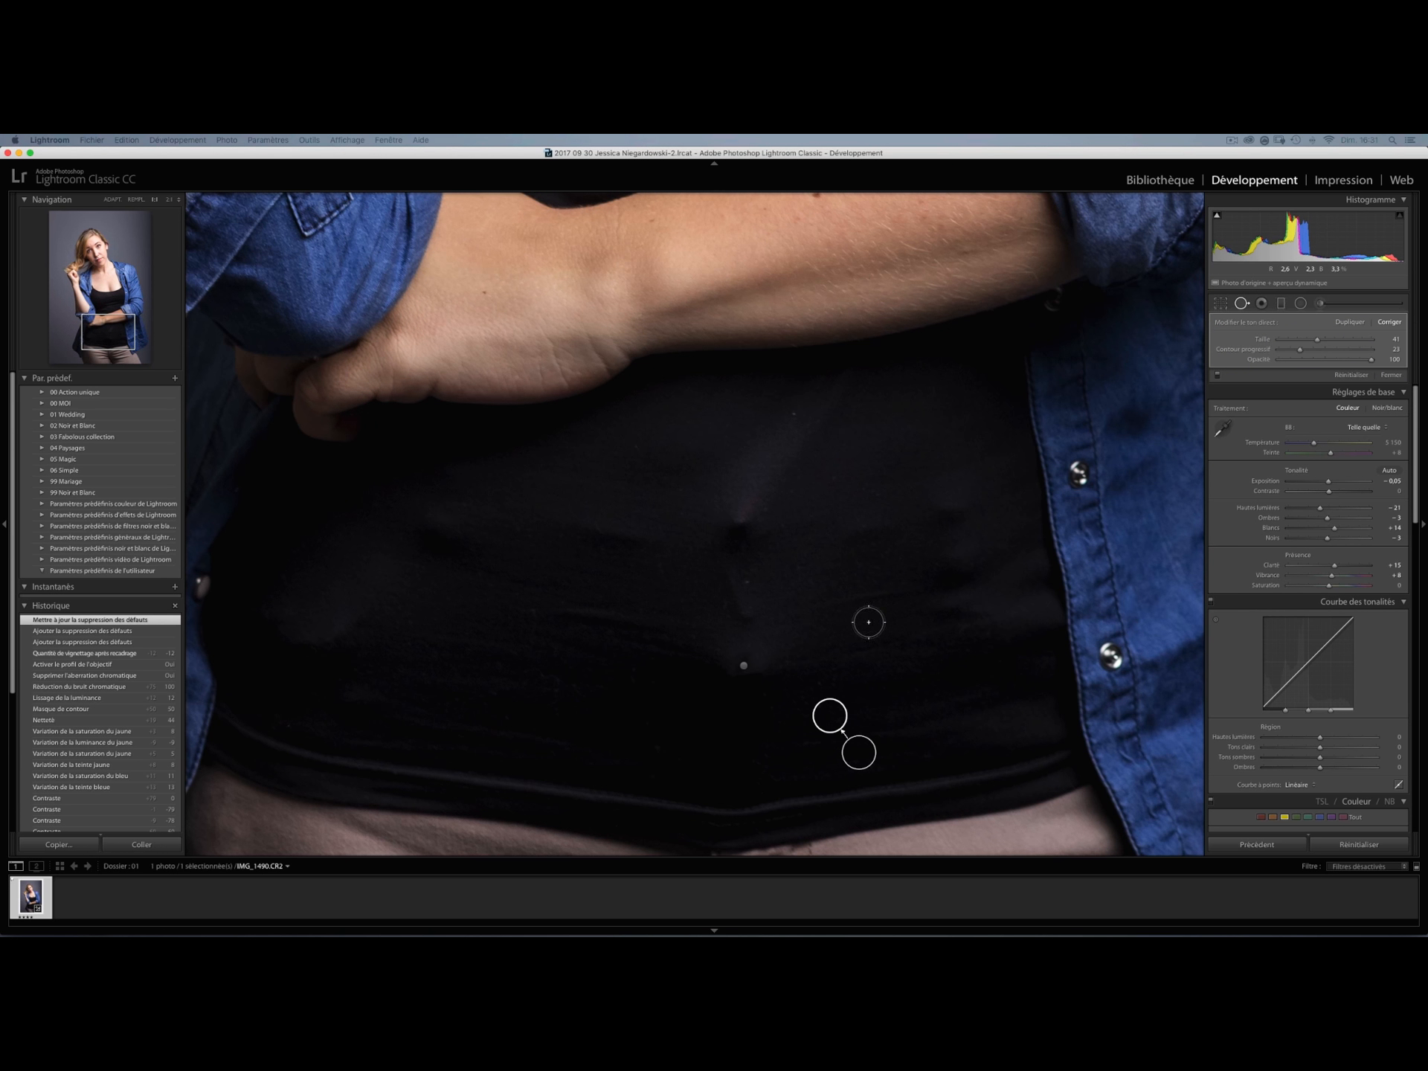
{"action": "key", "text": "Delete"}
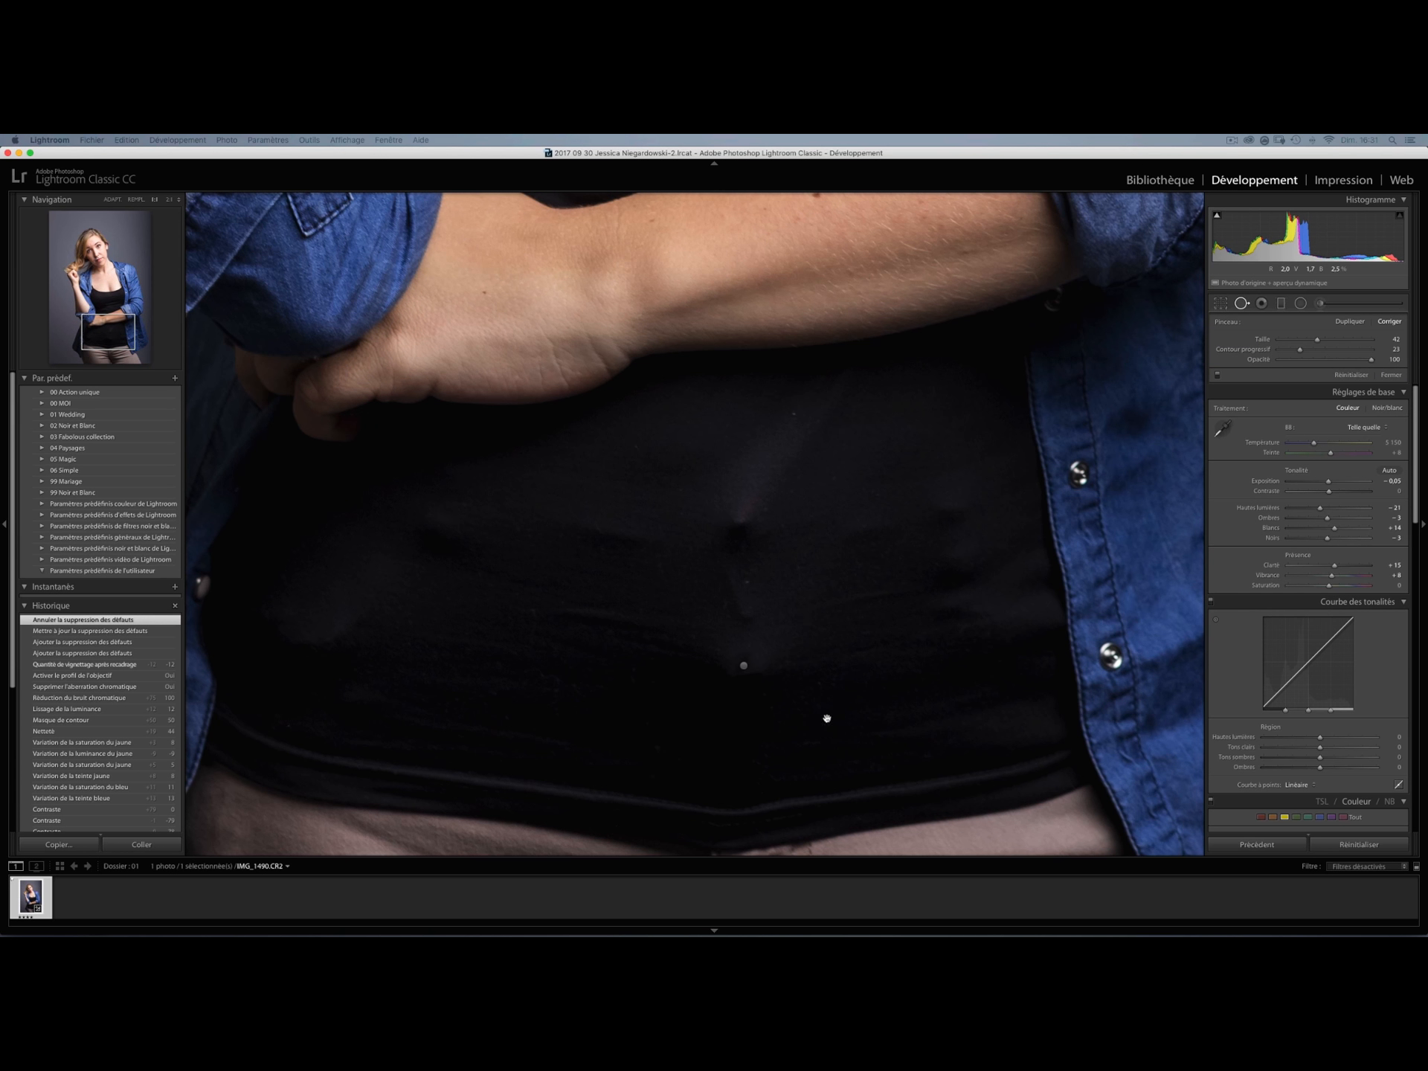
- Move the healing spot's source from the trousers onto clean black fabric of the top
{"action": "scroll", "coordinate": [825, 715], "scroll_direction": "down", "scroll_amount": 5}
{"action": "left_click", "coordinate": [773, 442]}
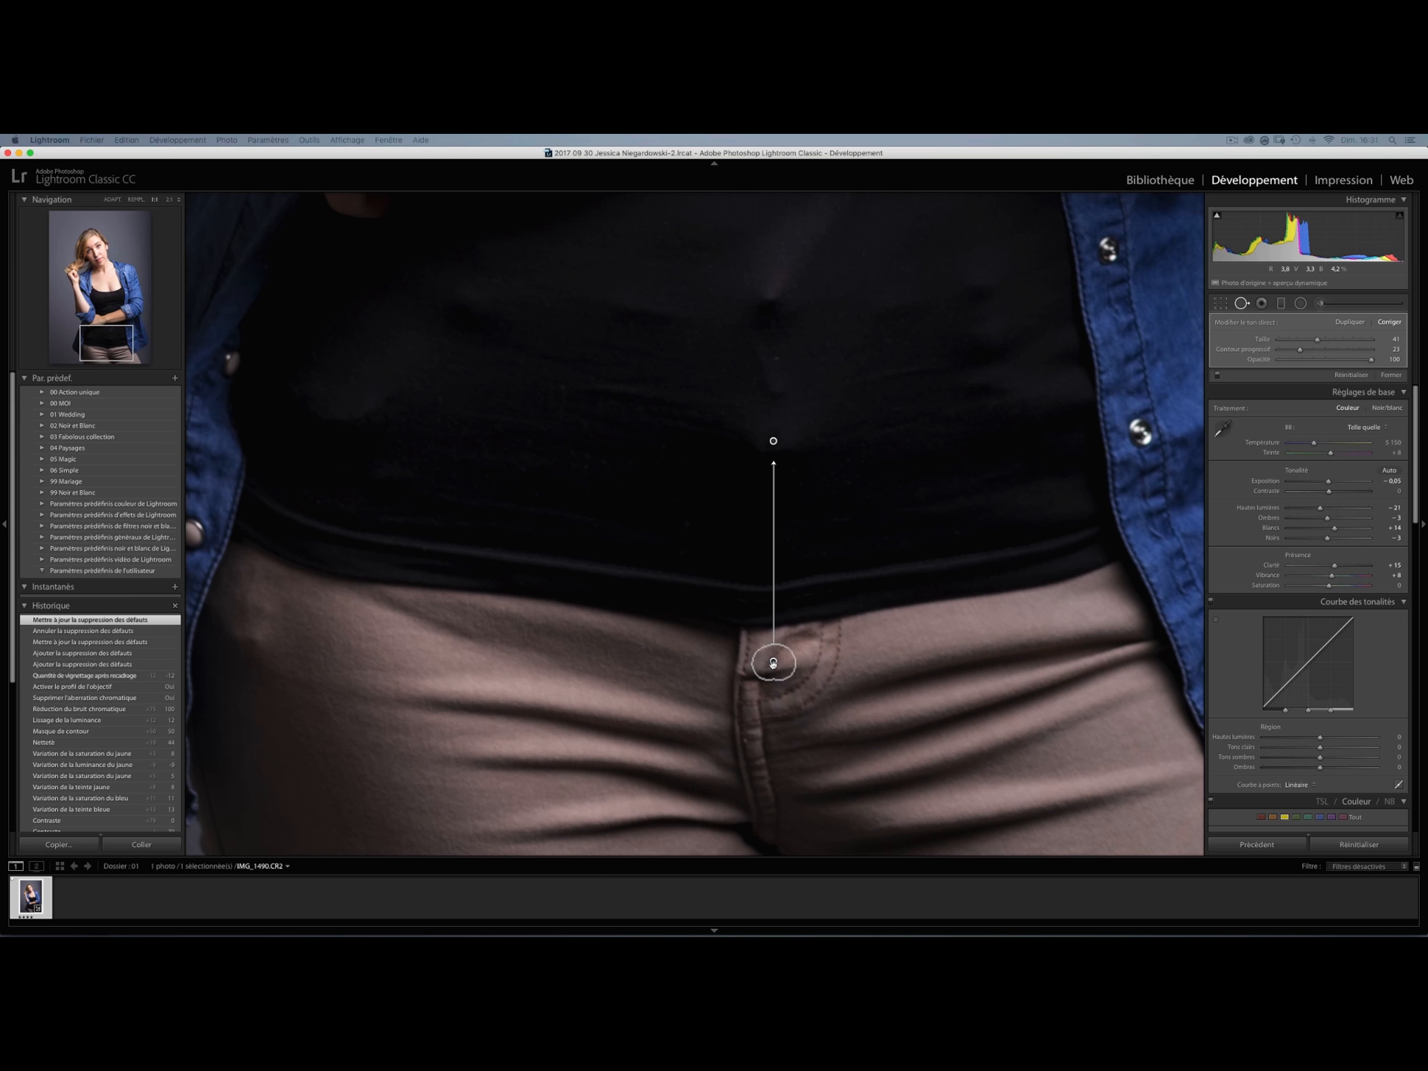
{"action": "left_click_drag", "start_coordinate": [773, 662], "coordinate": [847, 494]}
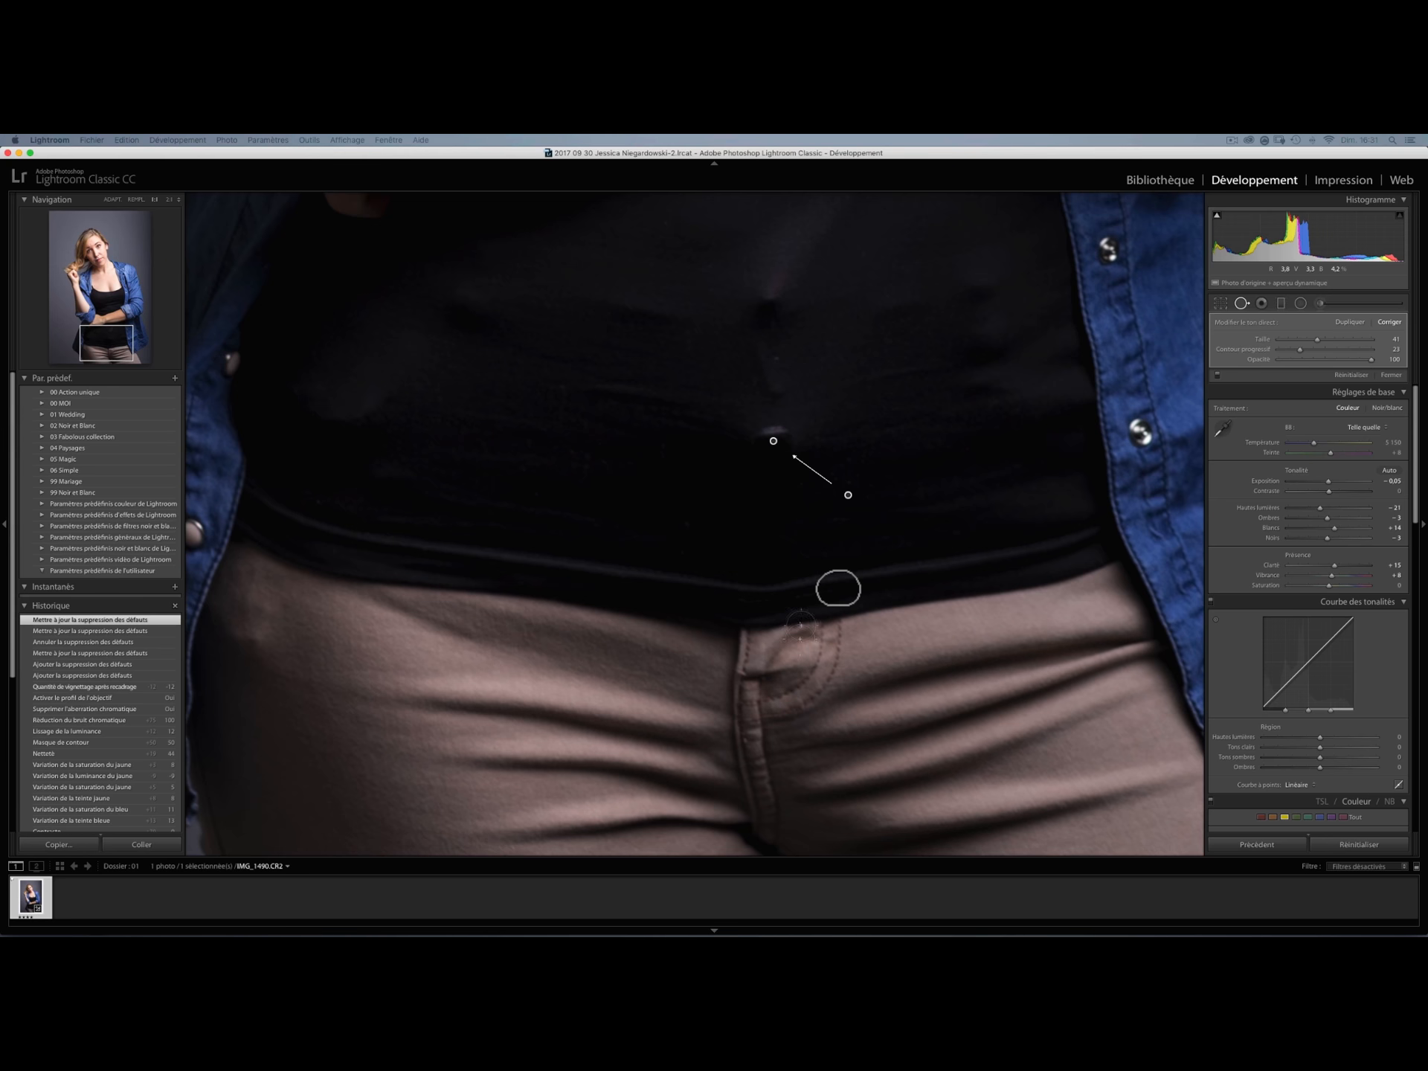
{"action": "key", "text": "q"}
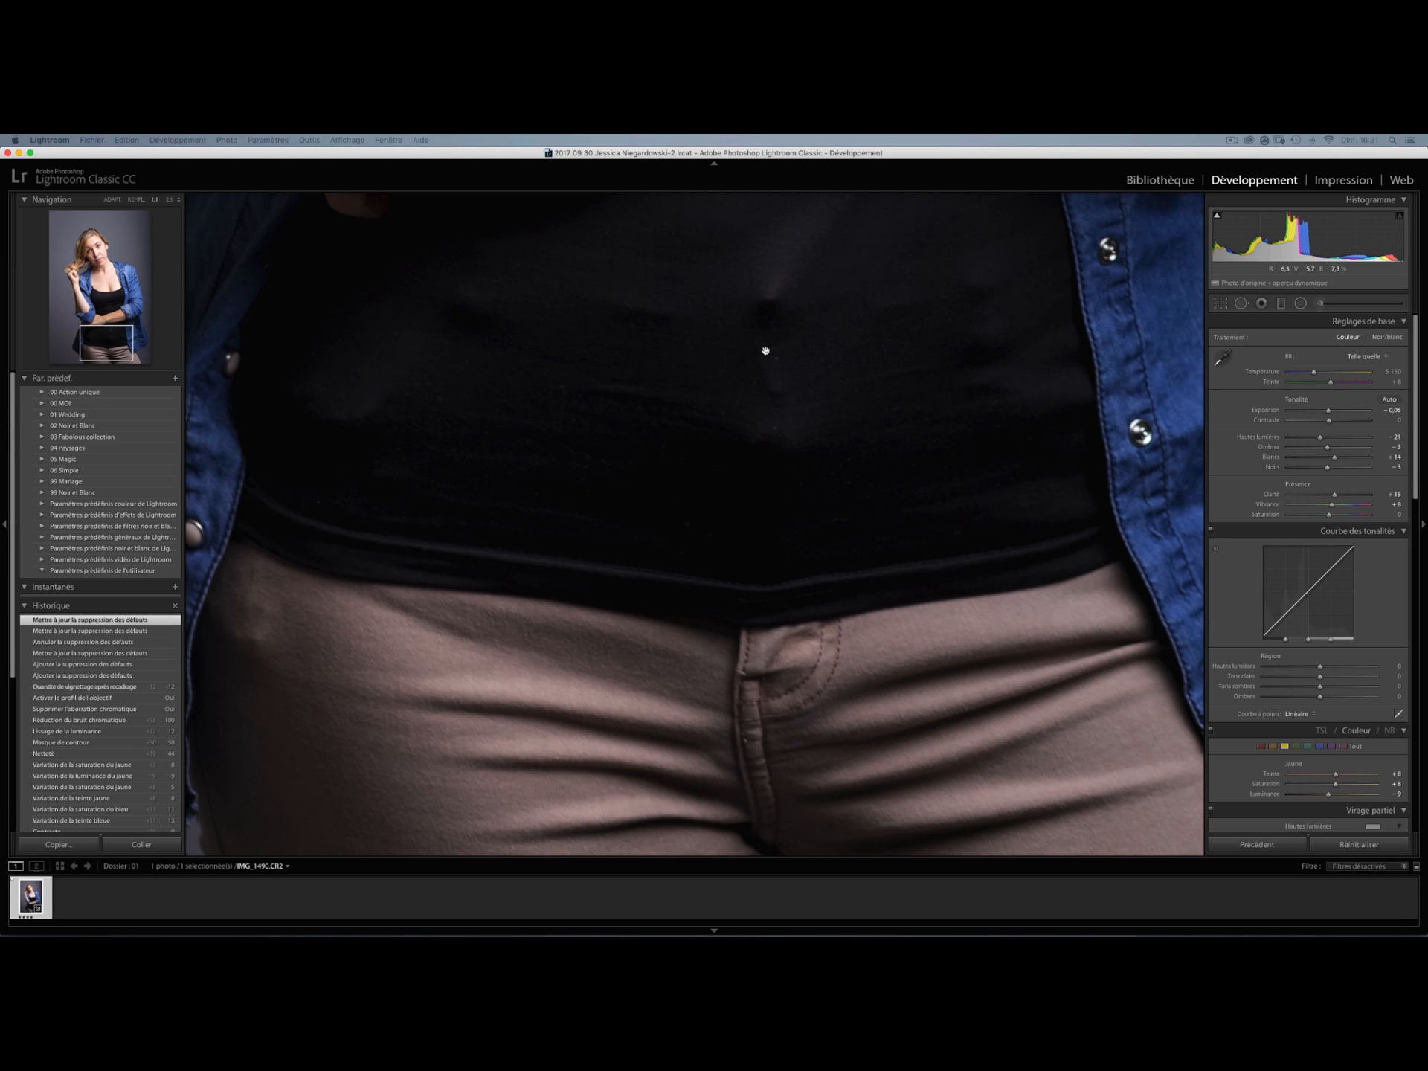
- Heal the two fabric marks above the existing spot along the centre of the black top
{"action": "key", "text": "q"}
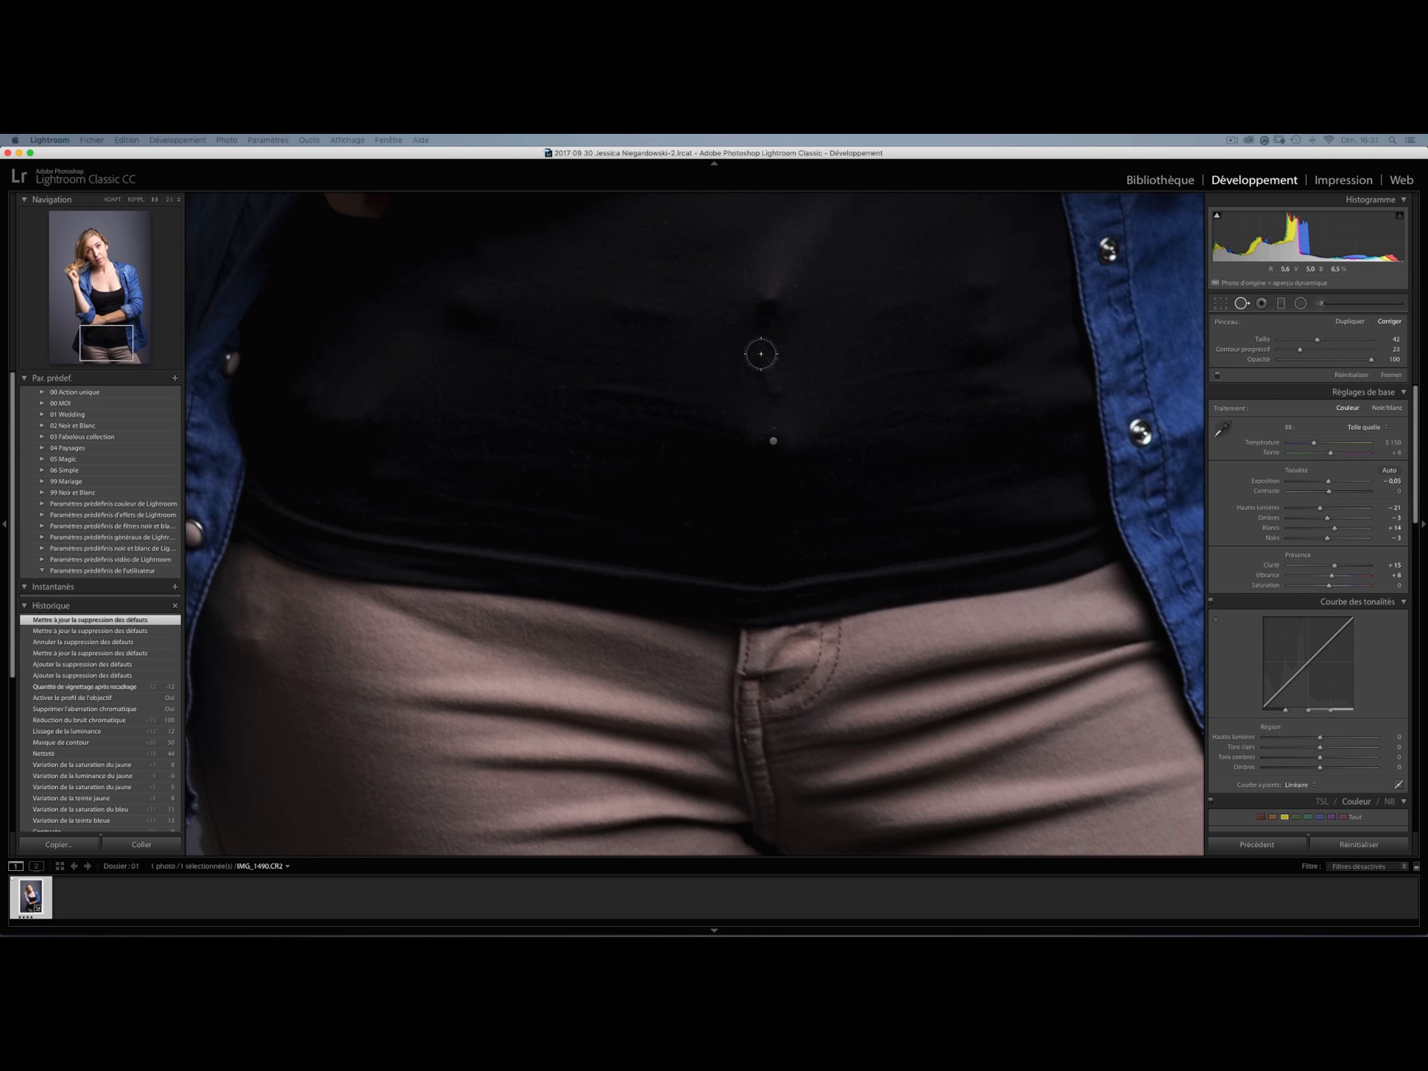
{"action": "left_click_drag", "start_coordinate": [774, 384], "coordinate": [754, 396]}
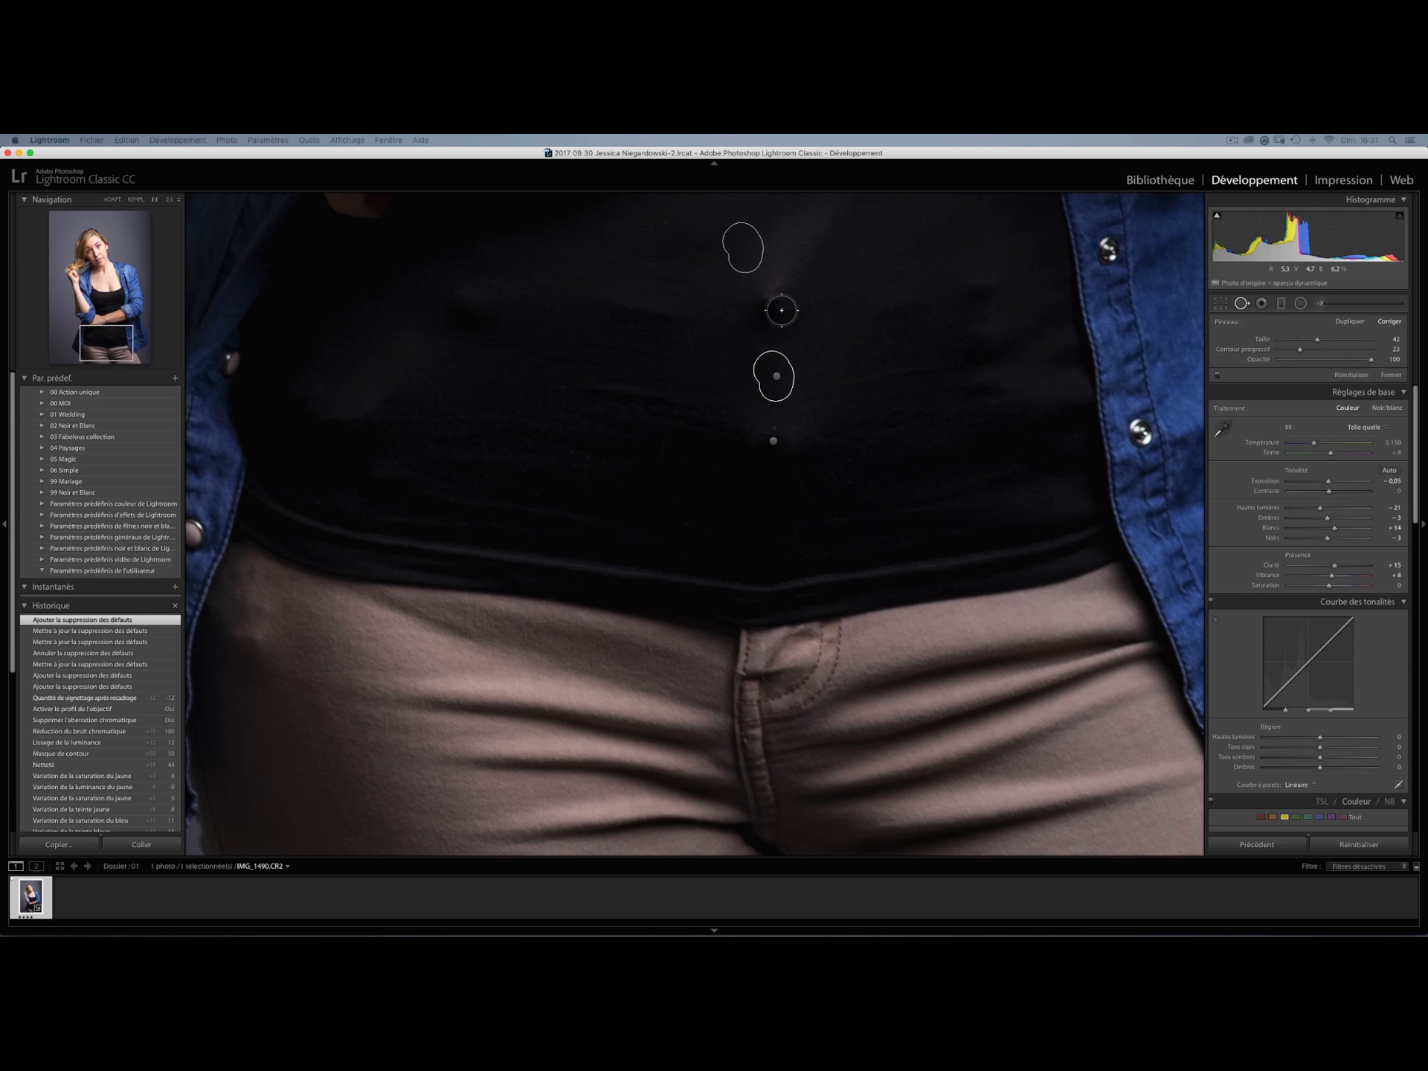
{"action": "left_click_drag", "start_coordinate": [771, 300], "coordinate": [765, 298]}
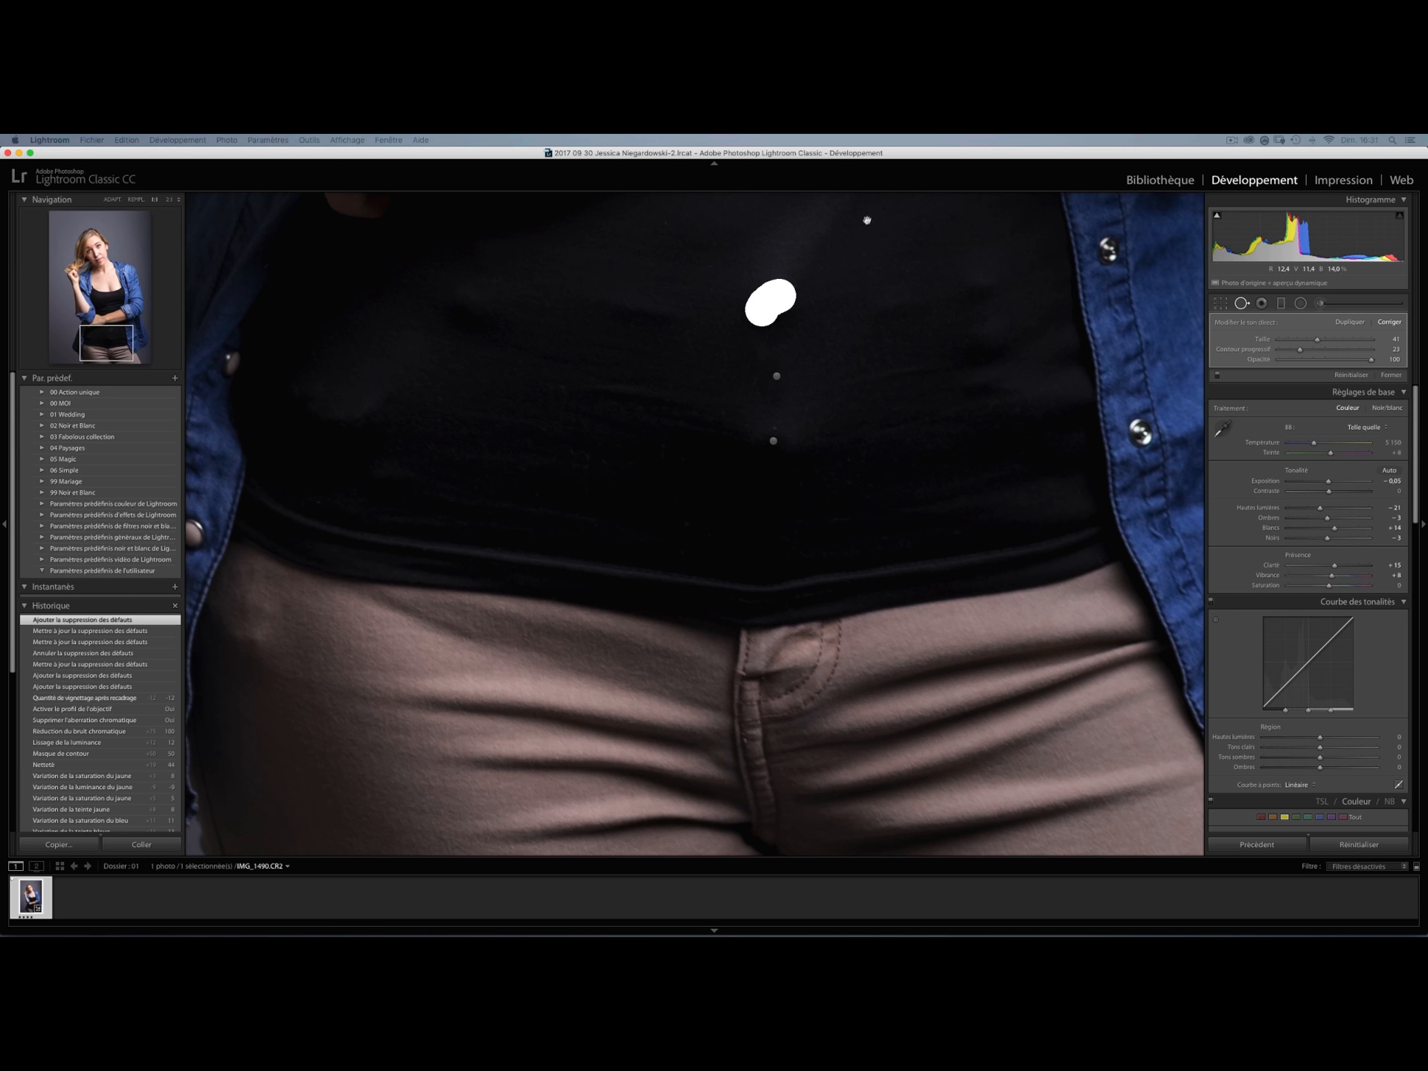
{"action": "key", "text": "q"}
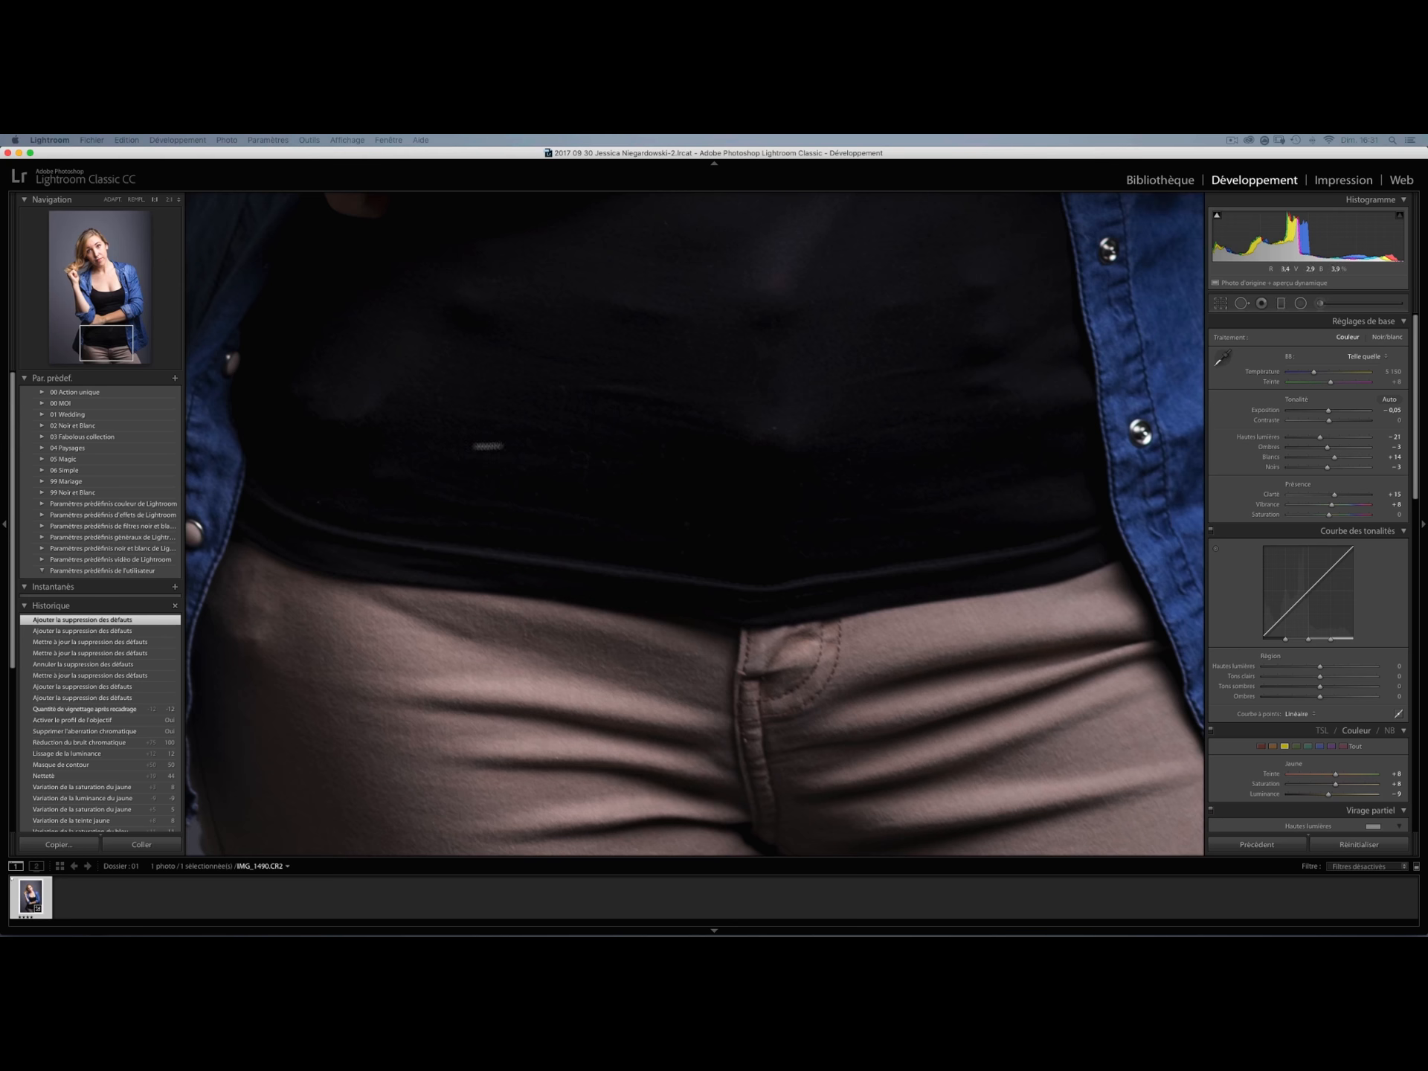
- Heal the pale patch on the black top near the shirt edge on the bent-arm side
{"action": "key", "text": "q"}
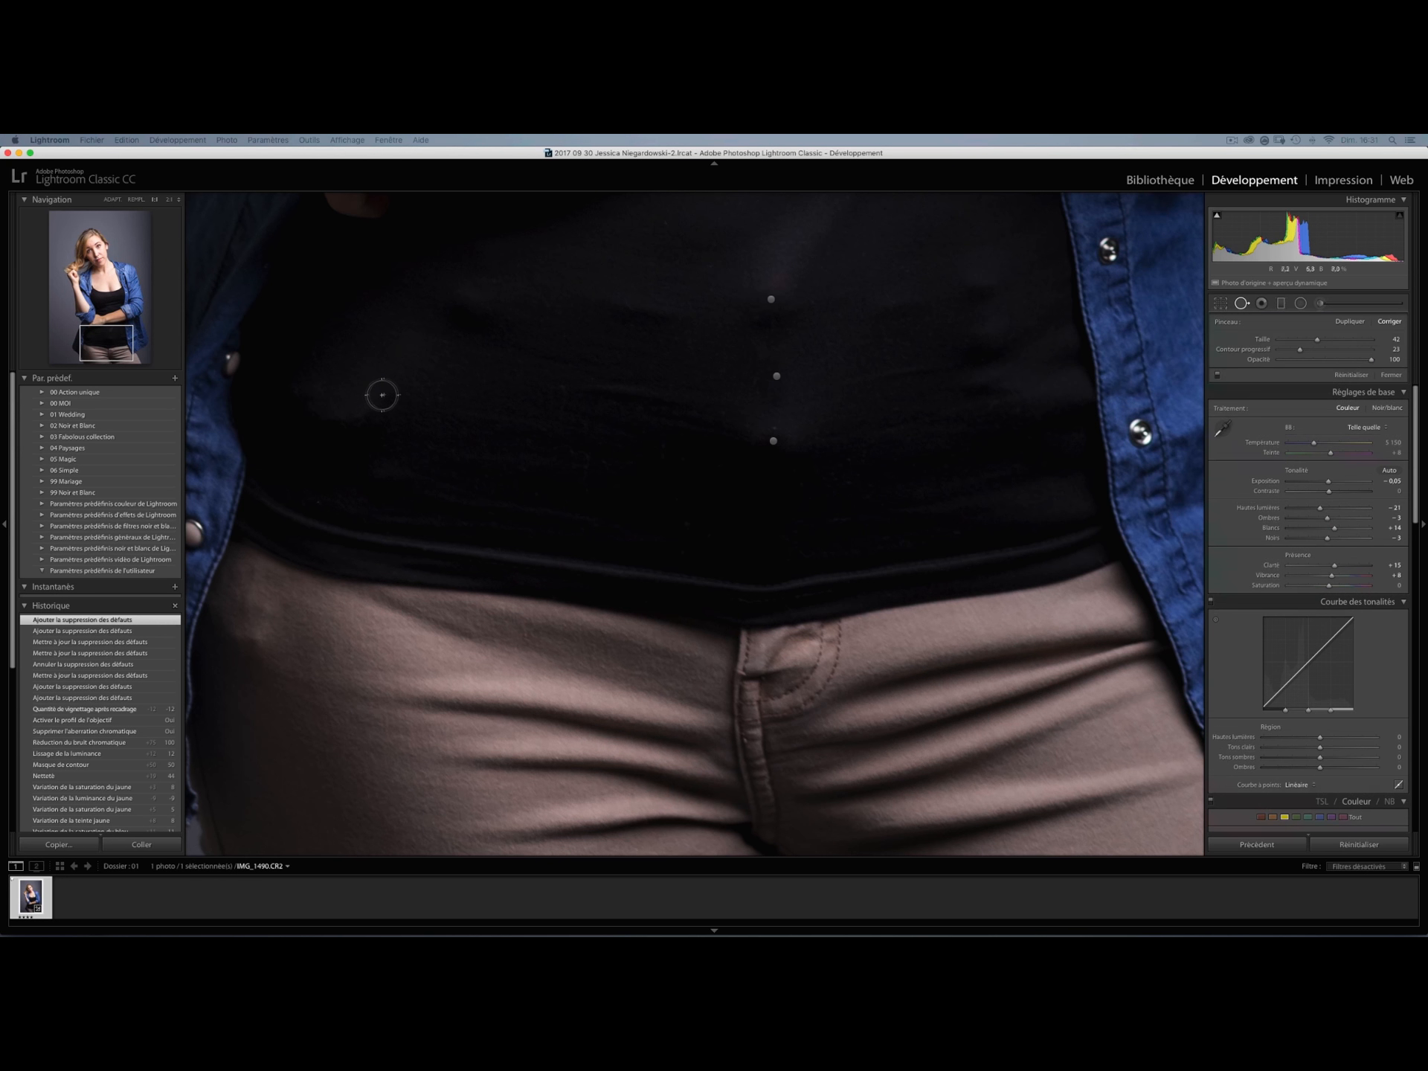
{"action": "mouse_move", "coordinate": [379, 395]}
{"action": "left_mouse_down"}
{"action": "mouse_move", "coordinate": [337, 411]}
{"action": "mouse_move", "coordinate": [306, 397]}
{"action": "left_mouse_up"}
{"action": "key", "text": "q"}
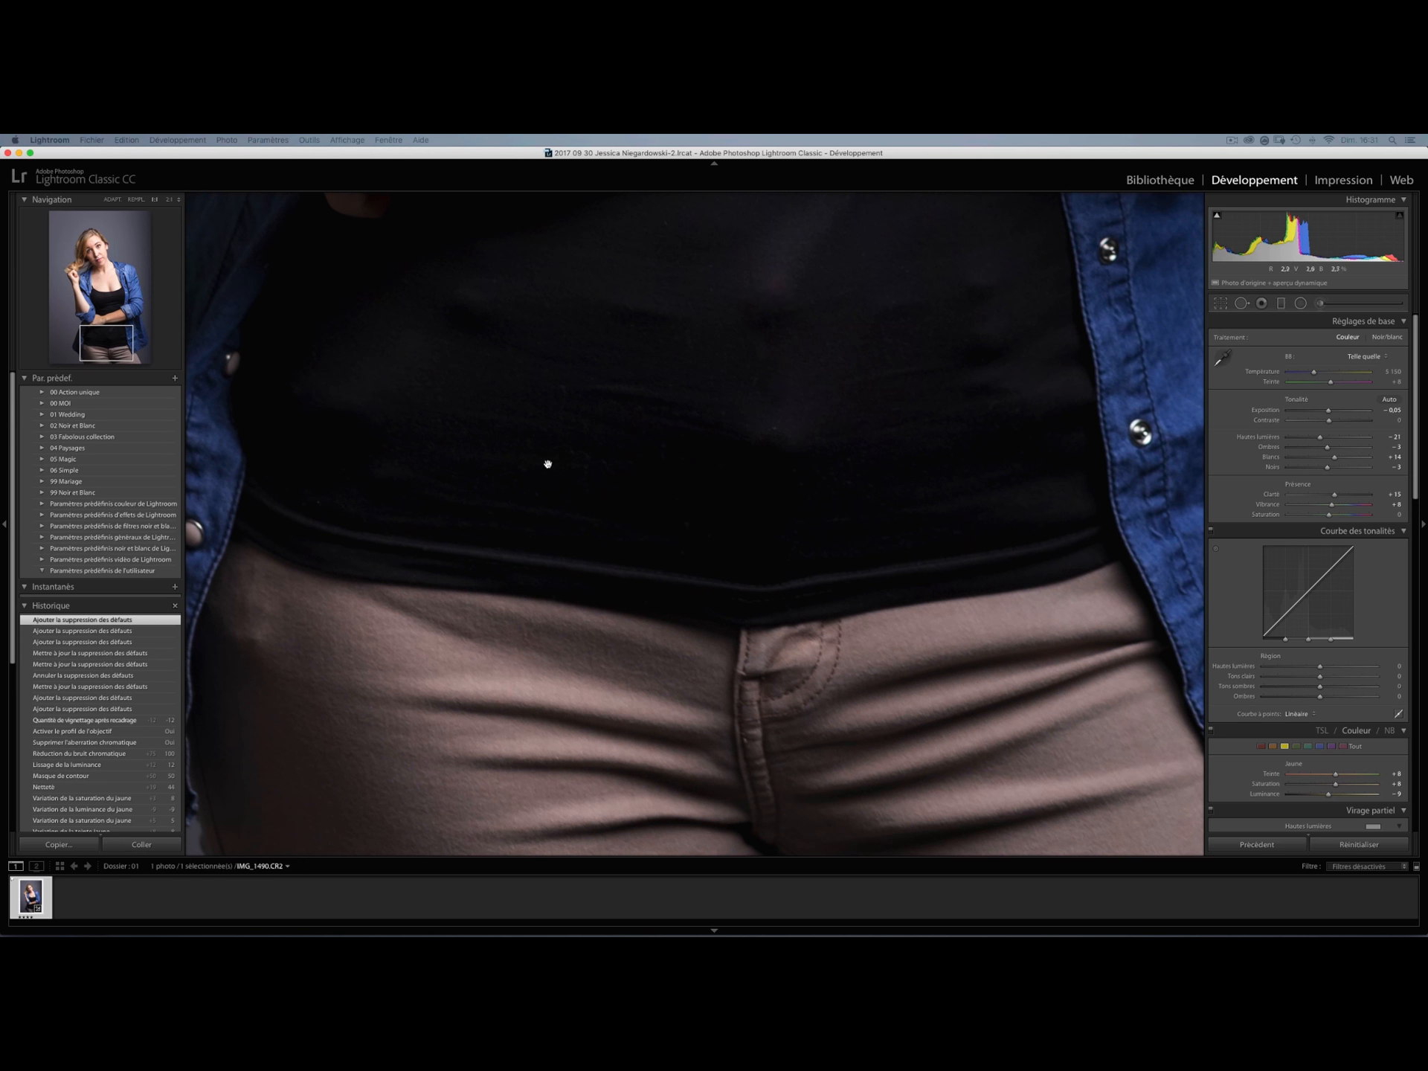
- Check the whole retouched portrait and open it in Photoshop CC for further editing
{"action": "key", "text": "z"}
{"action": "key", "text": "z"}
{"action": "key", "text": "z"}
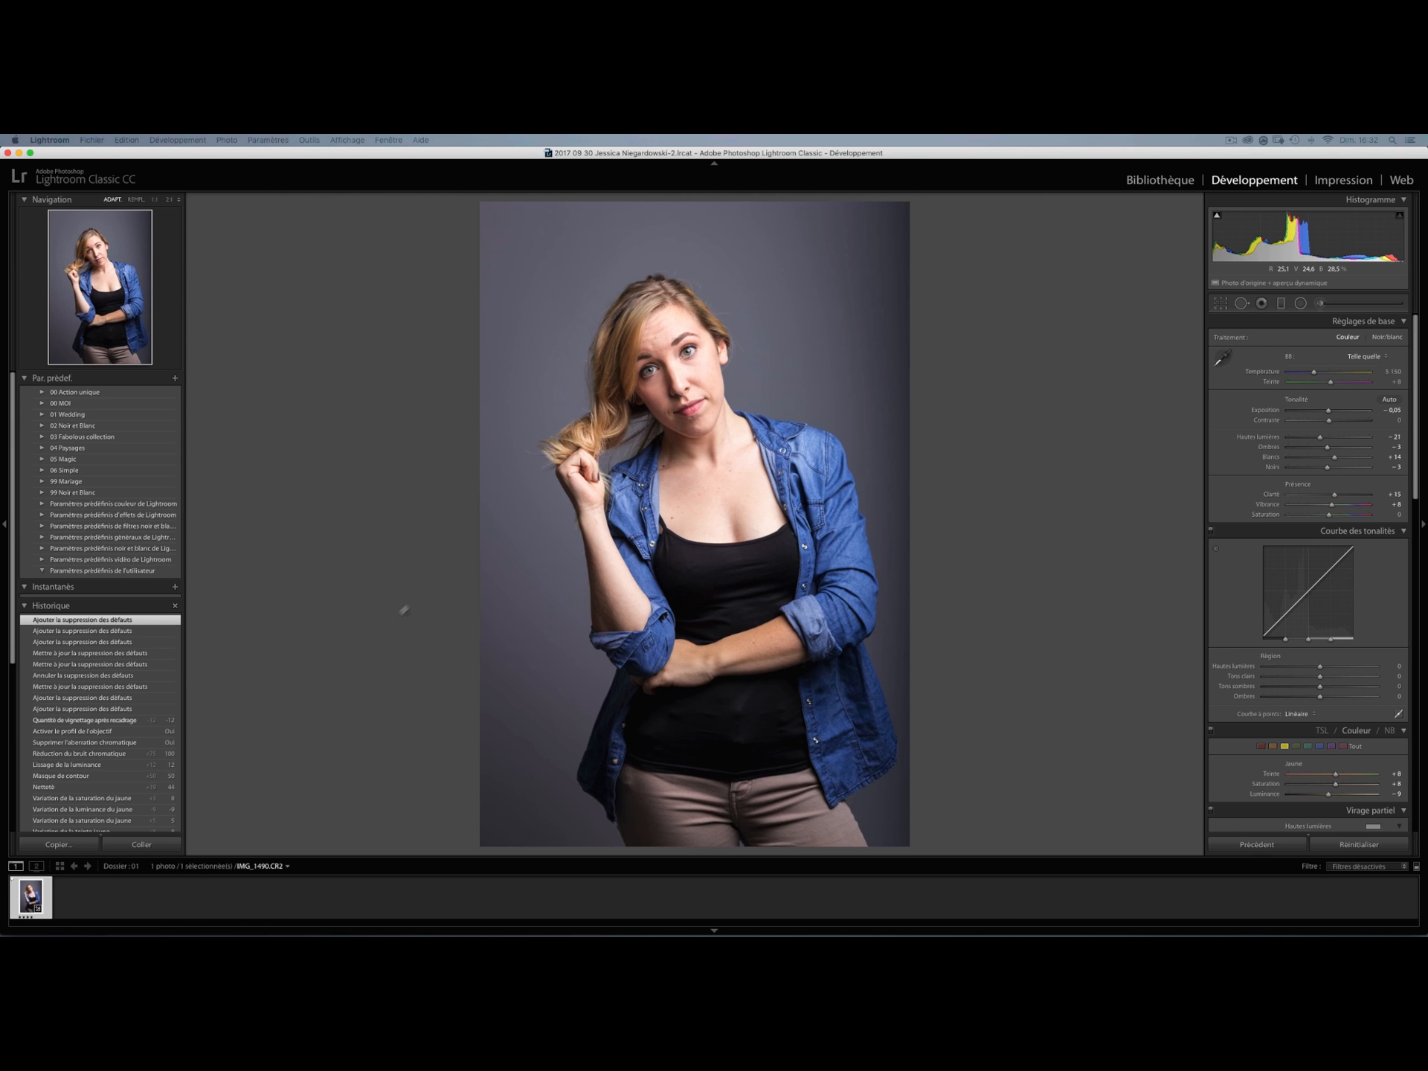
{"action": "key", "text": "super+e"}
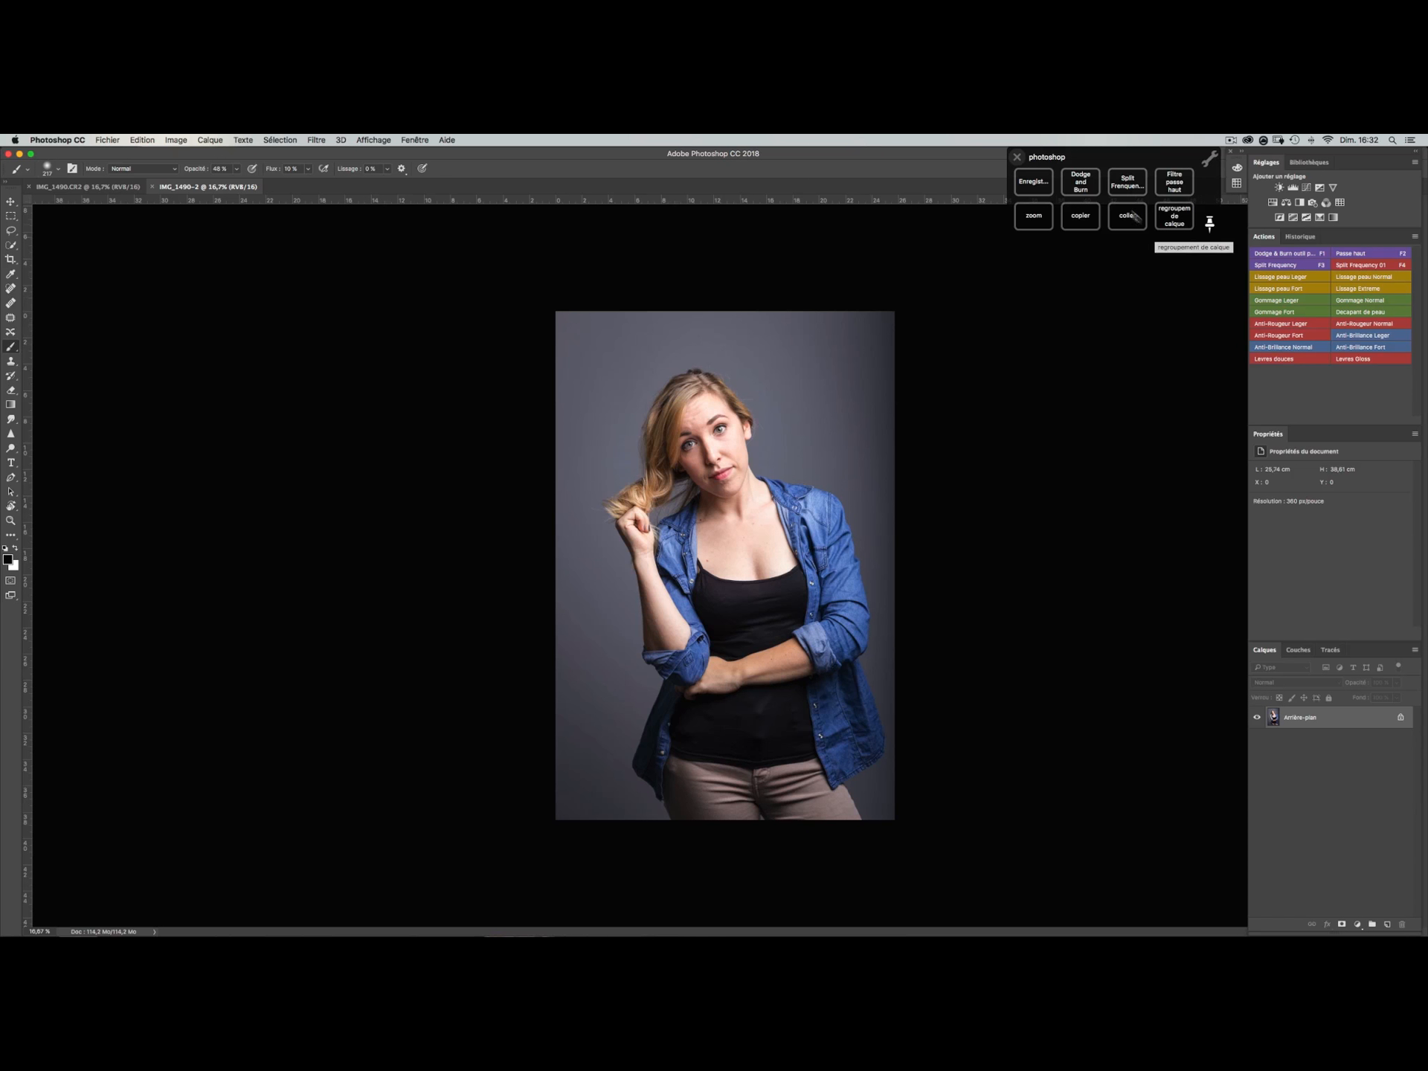
- Run the Split Frequency action on the portrait to separate skin texture and tones into layers
{"action": "left_click", "coordinate": [1125, 185]}
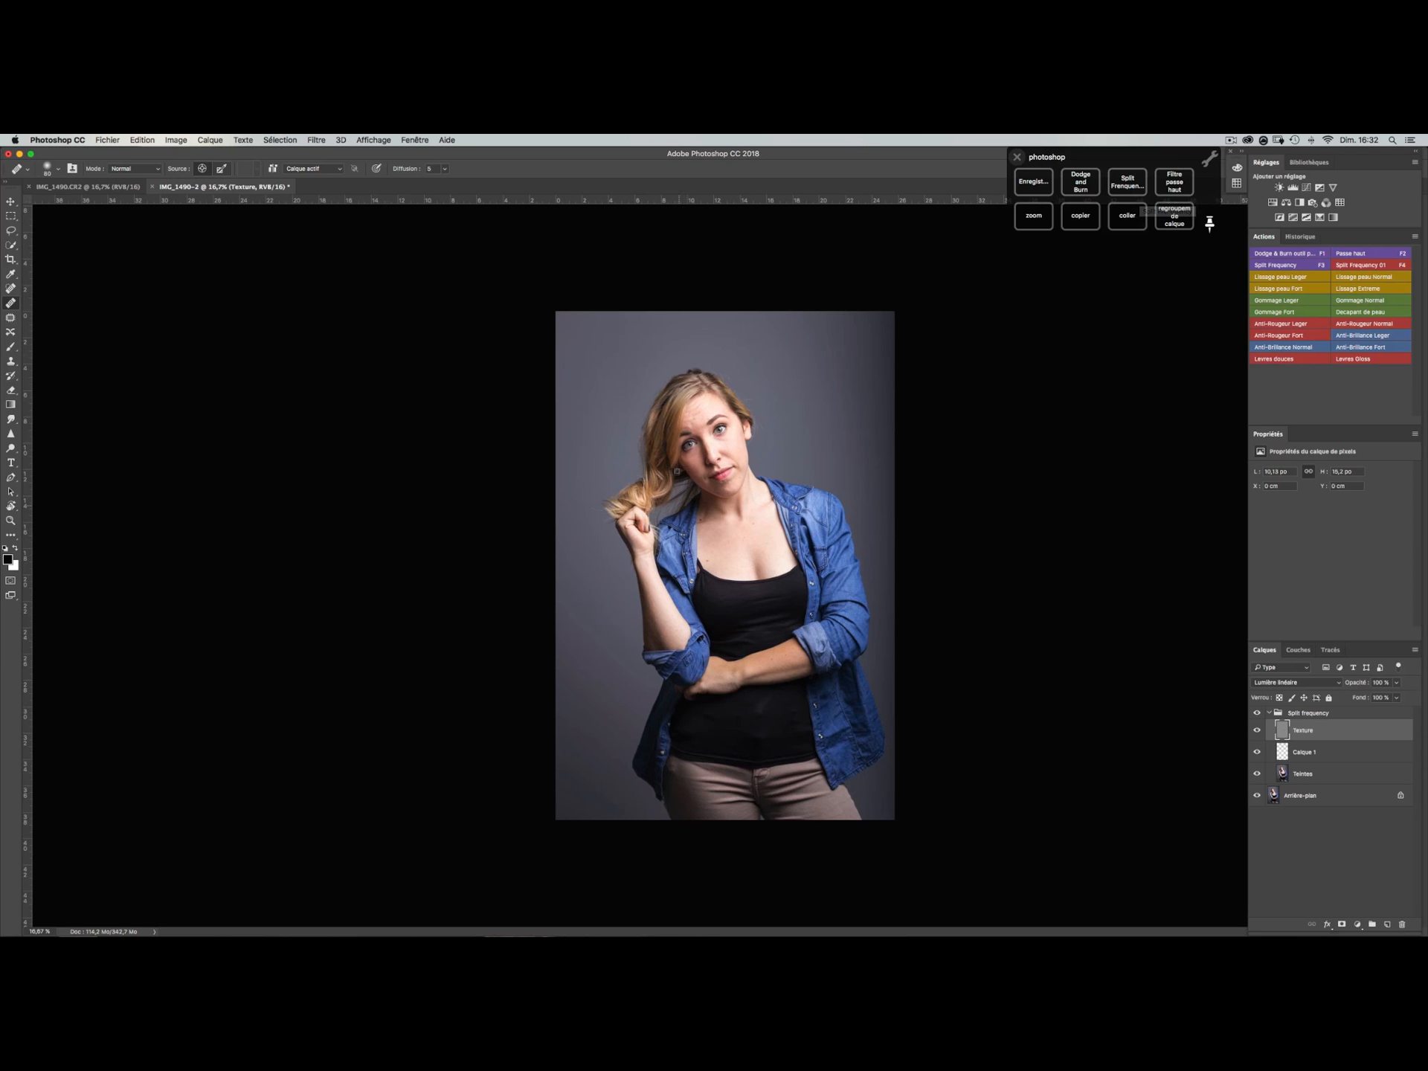
{"action": "key", "text": "z"}
{"action": "left_click_drag", "start_coordinate": [703, 418], "coordinate": [752, 396]}
{"action": "scroll", "coordinate": [752, 396], "scroll_direction": "up", "scroll_amount": 5}
{"action": "scroll", "coordinate": [752, 396], "scroll_direction": "right", "scroll_amount": 3}
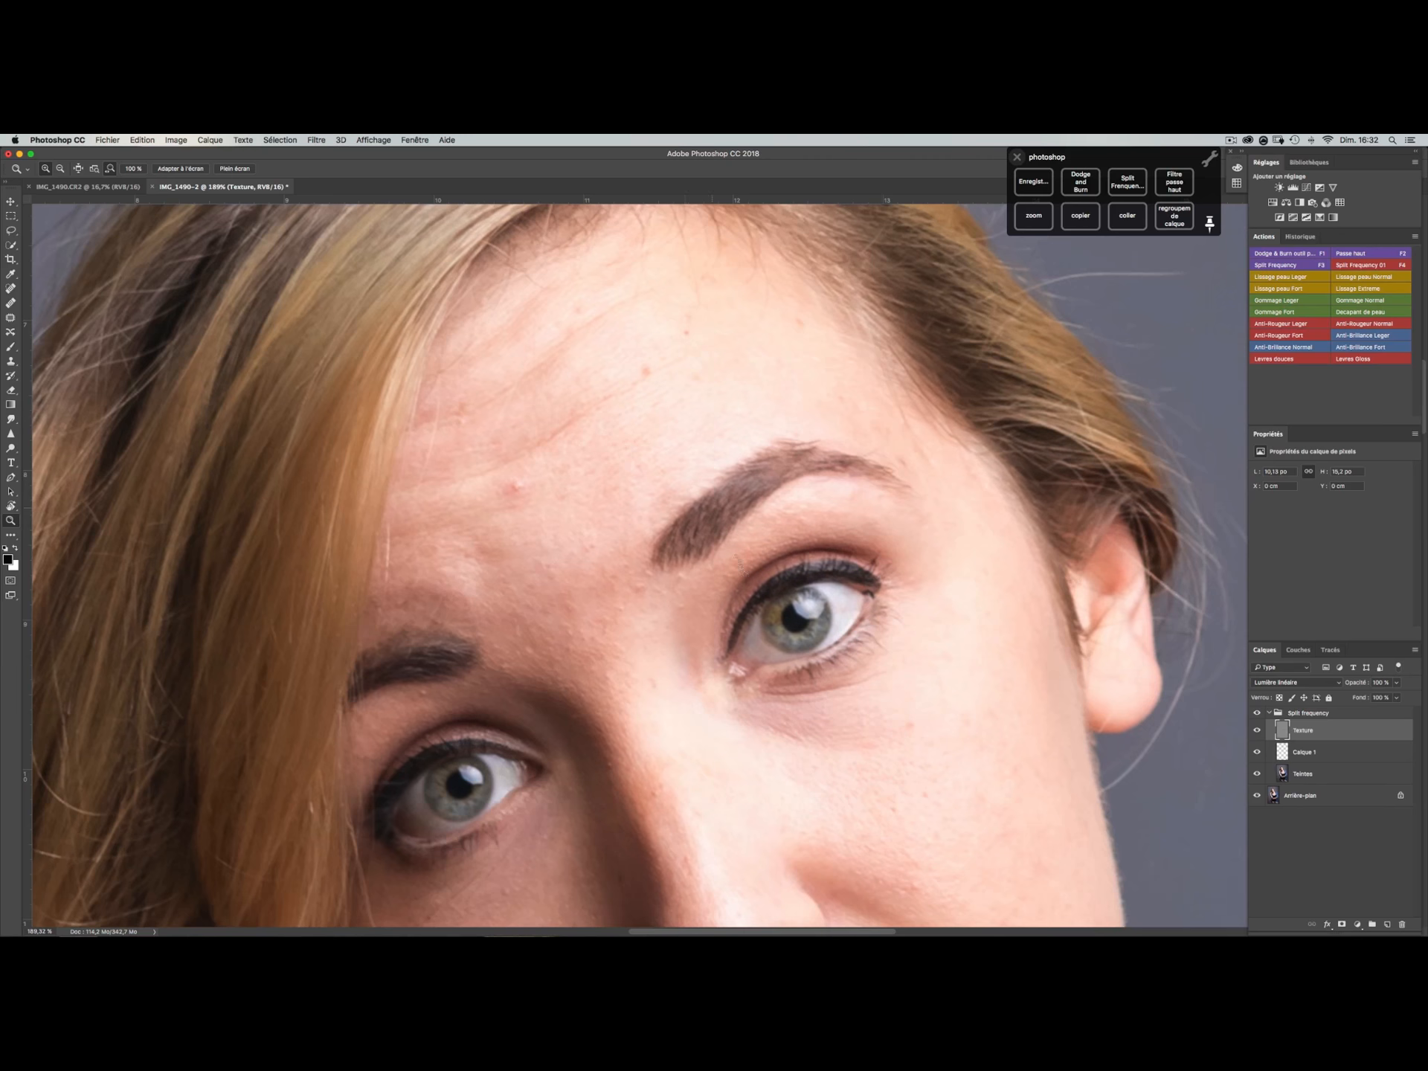
{"action": "scroll", "coordinate": [705, 773], "scroll_direction": "down", "scroll_amount": 3}
{"action": "scroll", "coordinate": [705, 773], "scroll_direction": "right", "scroll_amount": 1}
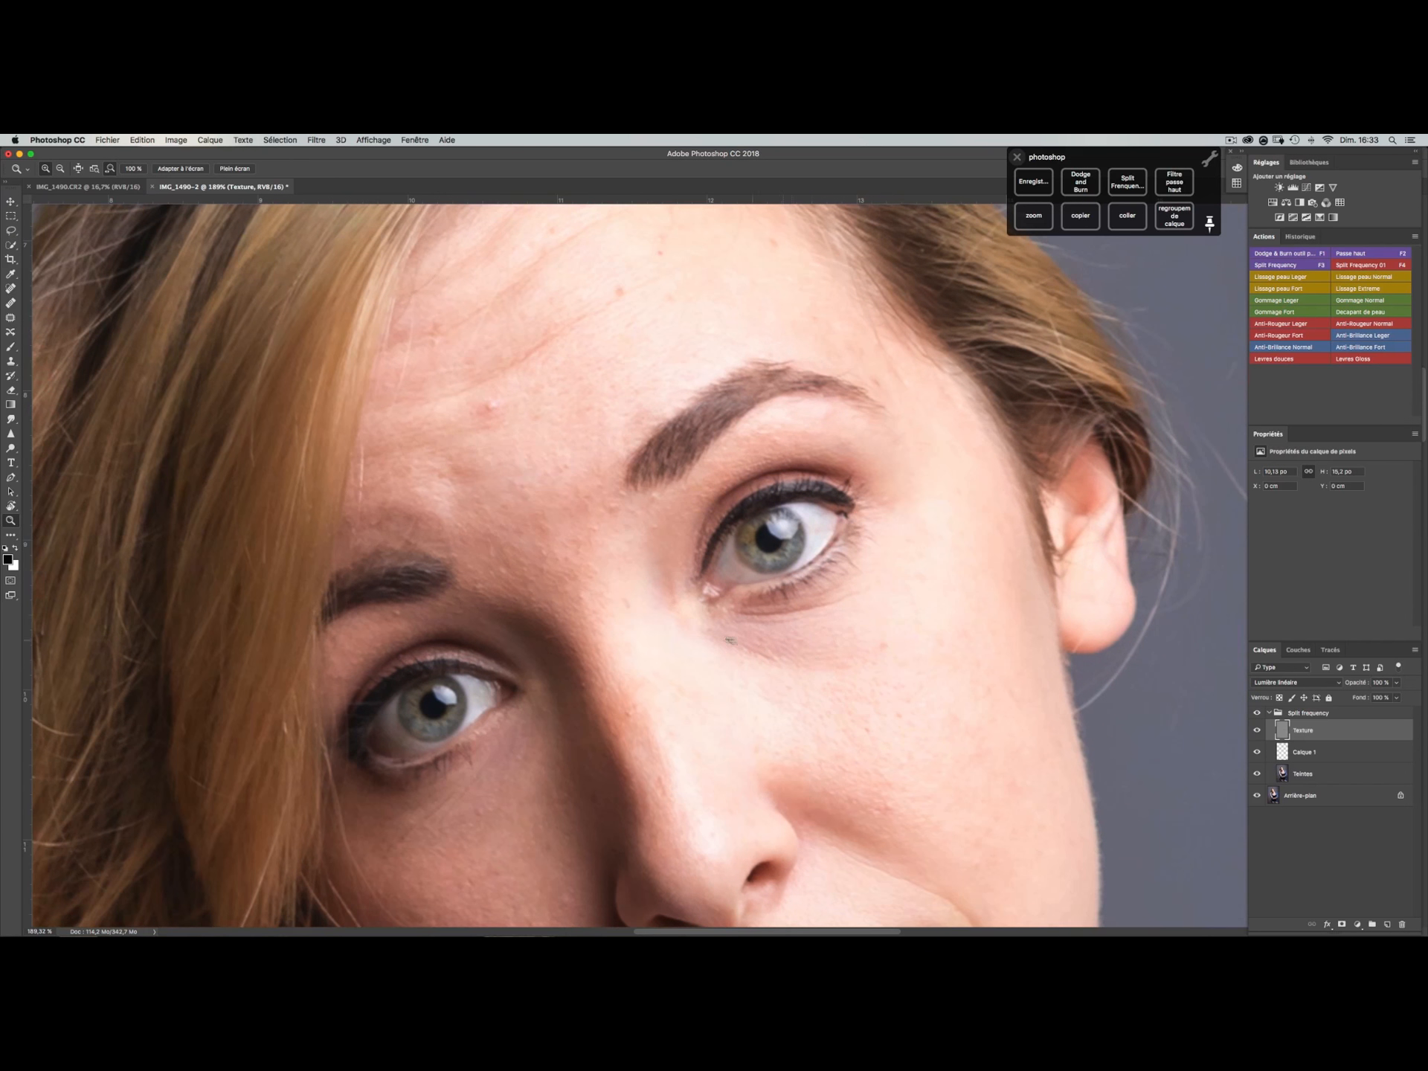
{"action": "scroll", "coordinate": [636, 569], "scroll_direction": "up", "scroll_amount": 2}
{"action": "scroll", "coordinate": [636, 569], "scroll_direction": "left", "scroll_amount": 1}
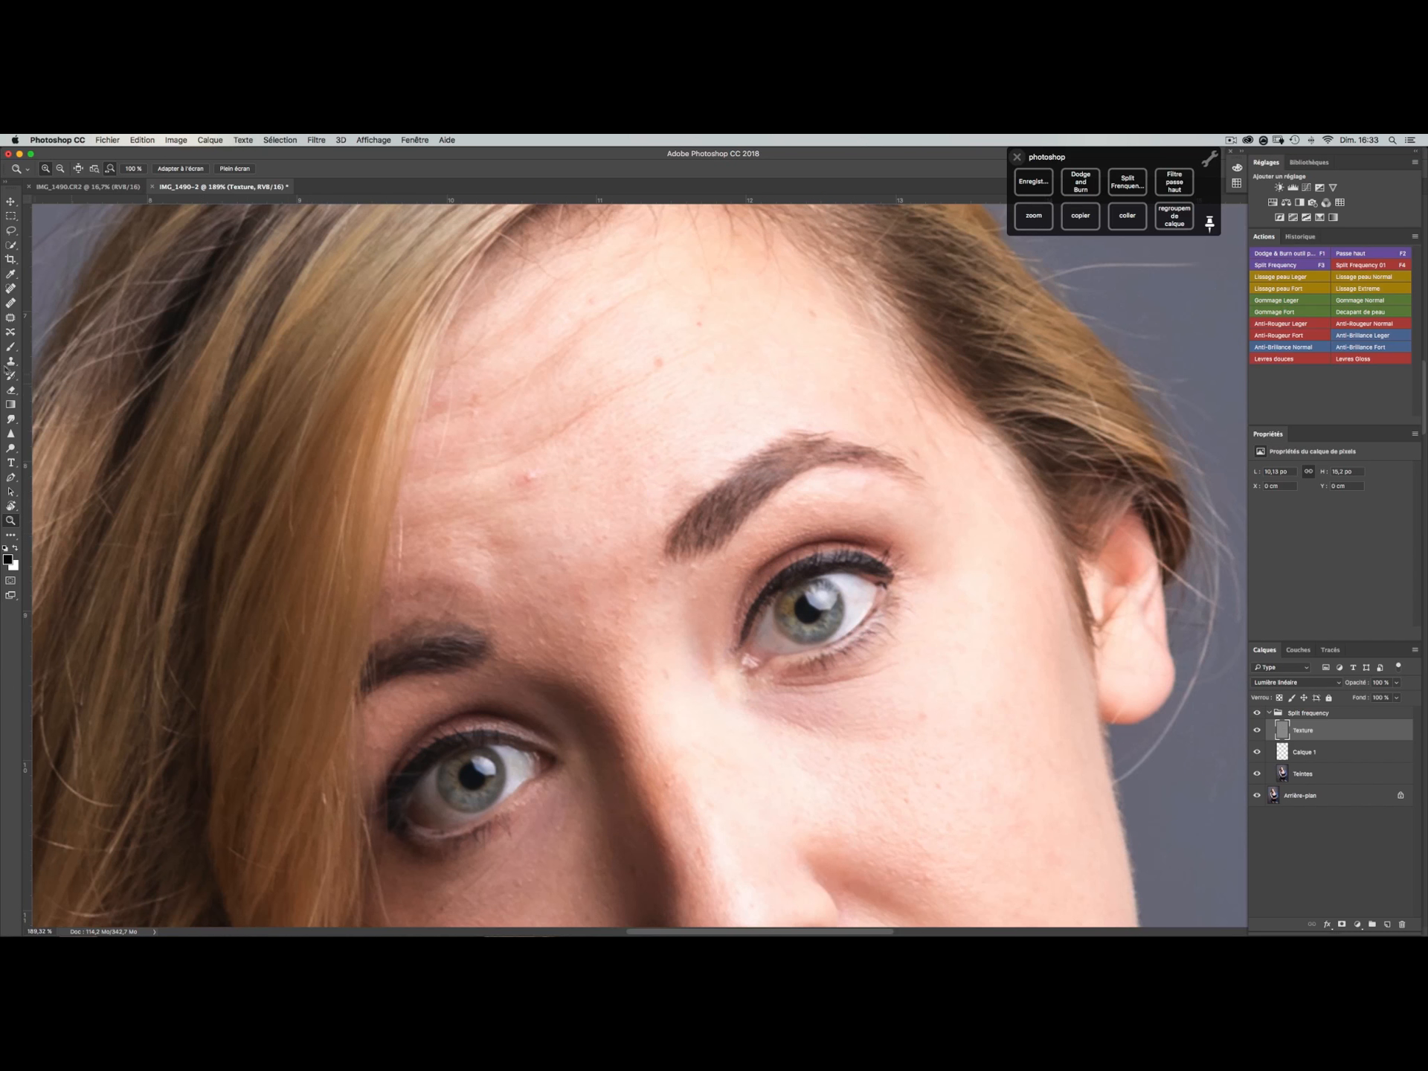
- With a small Healing Brush, heal the blemish at mid-forehead and the red spot above the hair-side eyebrow on the Texture layer
{"action": "key", "text": "j"}
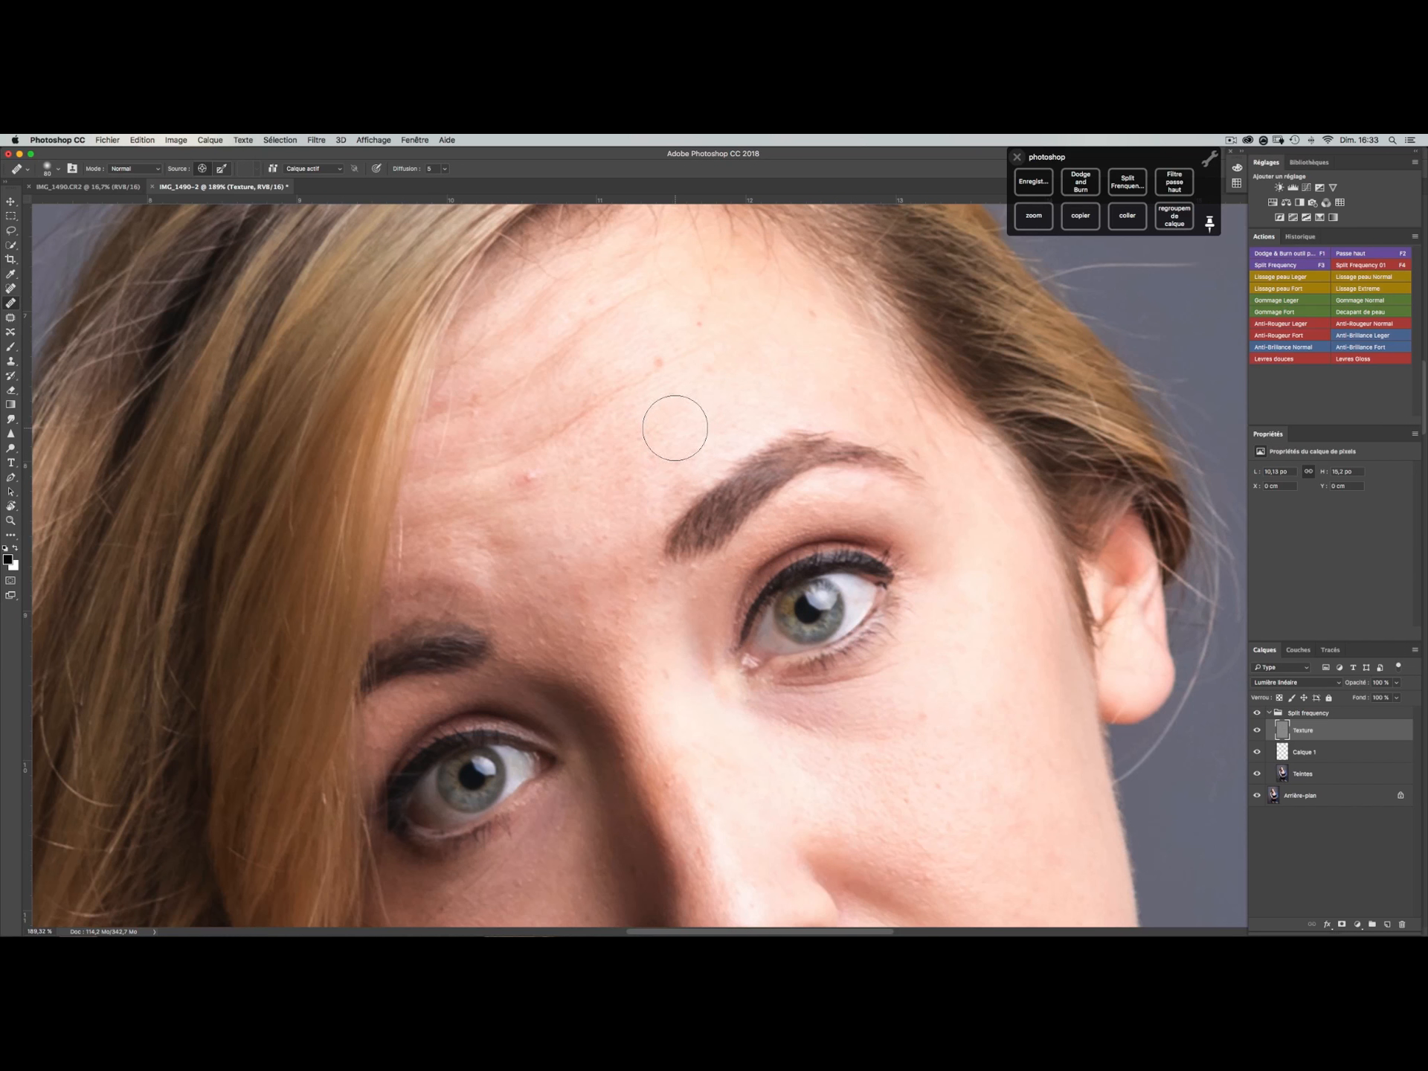
{"action": "left_click_drag", "start_coordinate": [703, 394], "coordinate": [673, 408]}
{"action": "left_click", "coordinate": [668, 341], "text": "alt"}
{"action": "left_click", "coordinate": [658, 364]}
{"action": "left_click", "coordinate": [517, 486]}
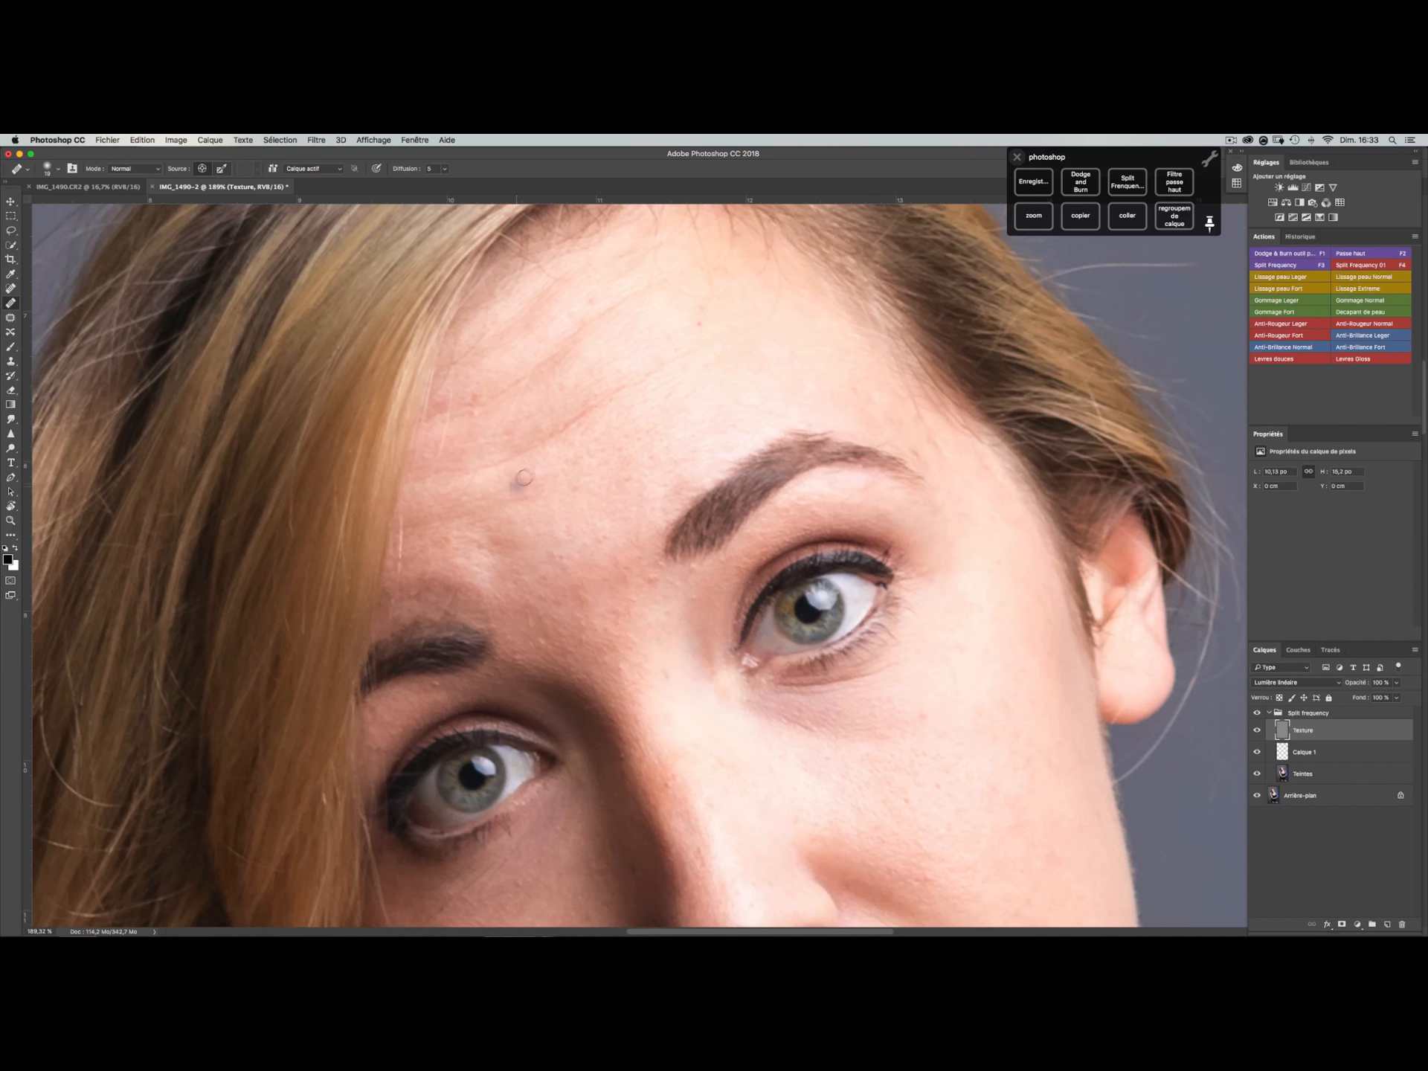
- On the Teintes layer, heal the discolouration around the red forehead spot above the hair-side eyebrow
{"action": "left_click", "coordinate": [1321, 772]}
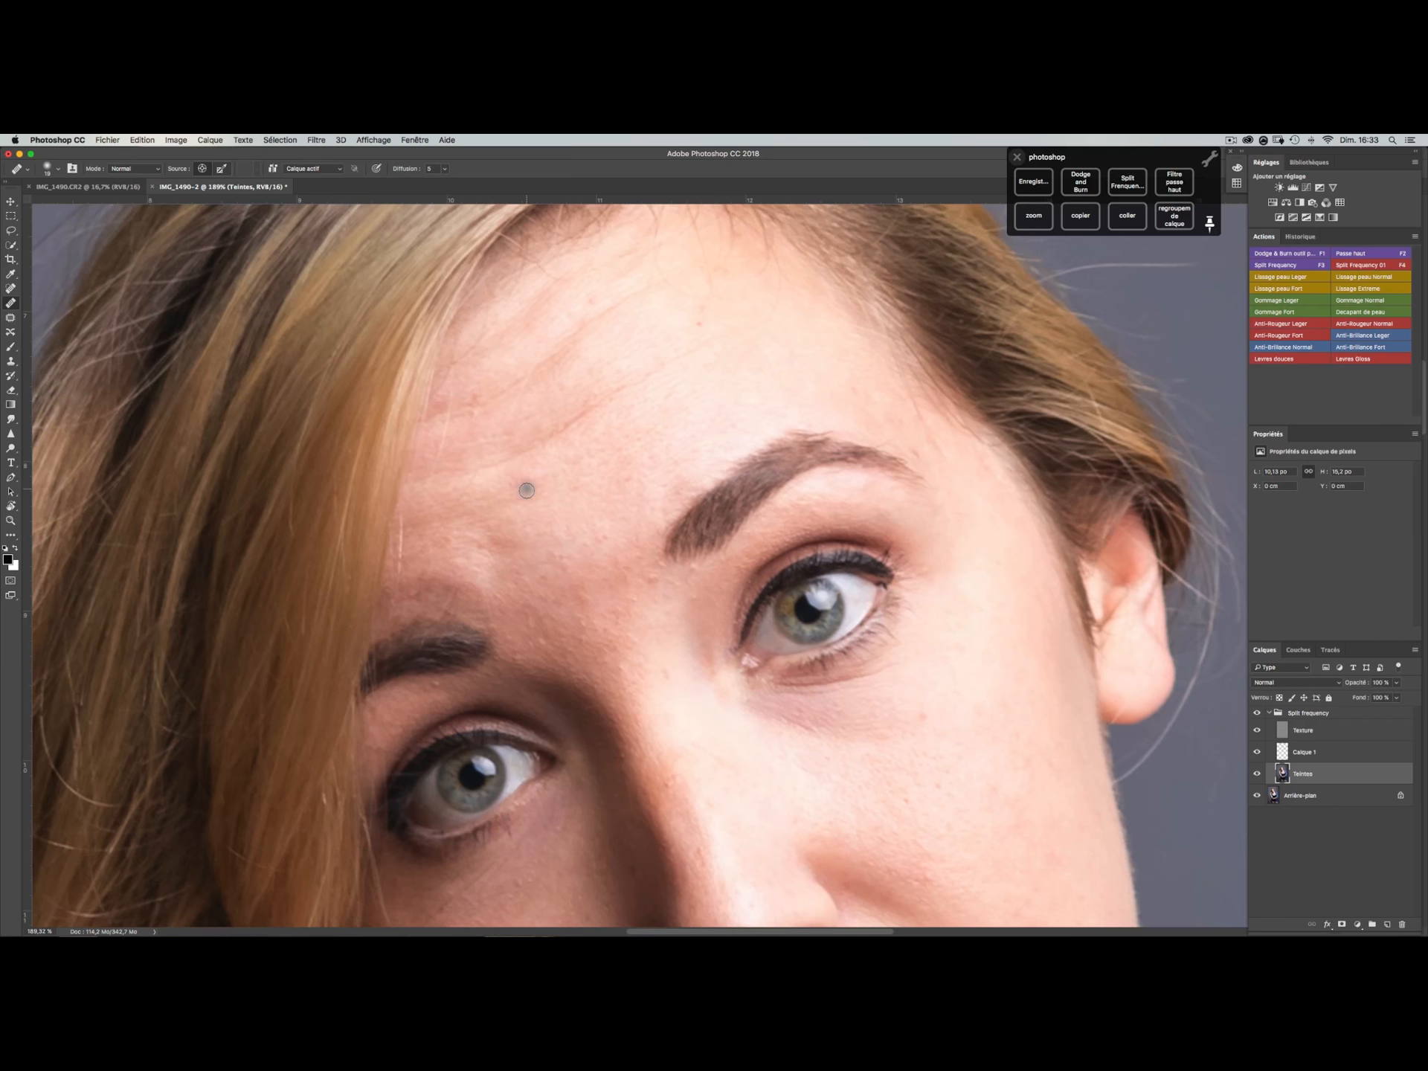
{"action": "left_click", "coordinate": [487, 495], "text": "ctrl+alt"}
{"action": "left_click", "coordinate": [490, 488], "text": "alt"}
{"action": "mouse_move", "coordinate": [506, 476]}
{"action": "left_mouse_down"}
{"action": "mouse_move", "coordinate": [523, 493]}
{"action": "mouse_move", "coordinate": [522, 471]}
{"action": "mouse_move", "coordinate": [524, 502]}
{"action": "mouse_move", "coordinate": [532, 474]}
{"action": "mouse_move", "coordinate": [543, 521]}
{"action": "mouse_move", "coordinate": [527, 495]}
{"action": "left_mouse_up"}
{"action": "left_click", "coordinate": [492, 482], "text": "alt"}
{"action": "left_click", "coordinate": [482, 481], "text": "alt"}
{"action": "left_click", "coordinate": [557, 462], "text": "alt"}
{"action": "left_click", "coordinate": [562, 465], "text": "alt"}
{"action": "left_click", "coordinate": [557, 473], "text": "alt"}
{"action": "left_click", "coordinate": [553, 494], "text": "alt"}
{"action": "left_click", "coordinate": [548, 474], "text": "alt"}
{"action": "left_click", "coordinate": [553, 521], "text": "alt"}
{"action": "left_click", "coordinate": [539, 521], "text": "ctrl+alt"}
{"action": "left_click", "coordinate": [545, 480], "text": "alt"}
{"action": "left_click", "coordinate": [531, 519], "text": "alt"}
- On the Texture layer, heal the small blemishes on the upper forehead toward the hair-covered side
{"action": "left_click", "coordinate": [1305, 735]}
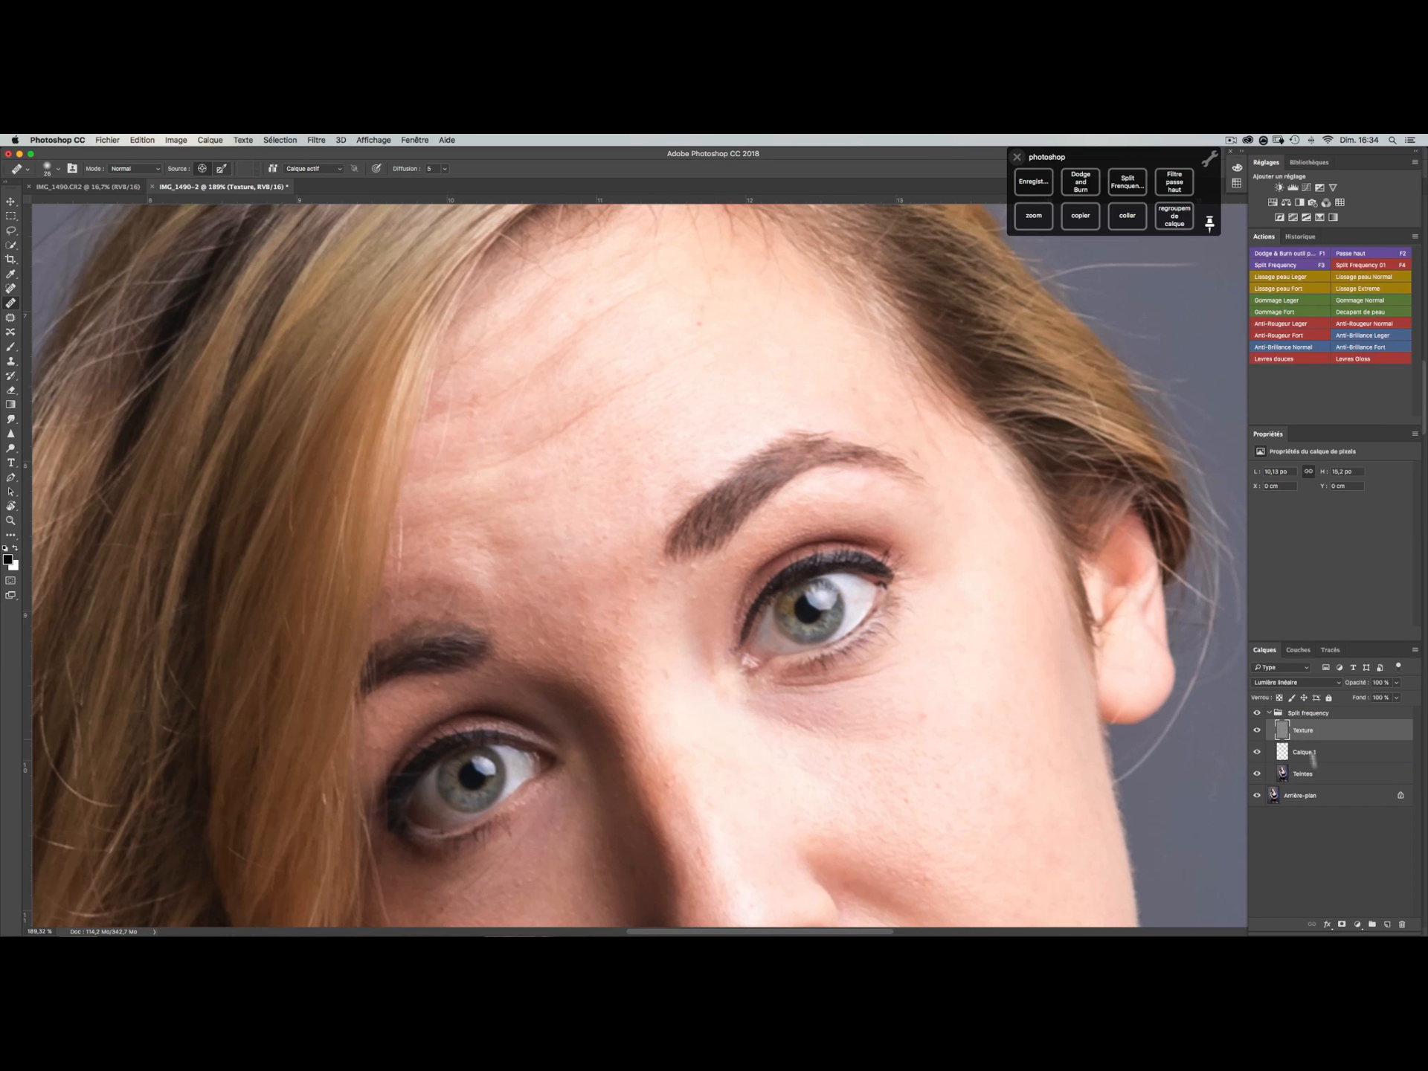
{"action": "left_click", "coordinate": [475, 430], "text": "alt"}
{"action": "left_click", "coordinate": [567, 317], "text": "alt"}
{"action": "left_click", "coordinate": [585, 306]}
{"action": "left_click_drag", "start_coordinate": [563, 327], "coordinate": [637, 256]}
{"action": "left_click", "coordinate": [592, 306], "text": "alt"}
{"action": "left_click", "coordinate": [520, 349], "text": "alt"}
{"action": "left_click", "coordinate": [532, 328]}
{"action": "left_click", "coordinate": [487, 378], "text": "alt"}
{"action": "left_click_drag", "start_coordinate": [459, 394], "coordinate": [448, 398]}
- Heal the texture marks on the upper forehead above the ear-side eyebrow
{"action": "left_click", "coordinate": [684, 326], "text": "alt"}
{"action": "left_click", "coordinate": [692, 289]}
{"action": "left_click_drag", "start_coordinate": [704, 303], "coordinate": [722, 274]}
{"action": "left_click", "coordinate": [738, 298], "text": "alt"}
- Heal the fine marks on the lower forehead above the hair-side eyebrow and between the eyebrows
{"action": "scroll", "coordinate": [779, 400], "scroll_direction": "down", "scroll_amount": 5}
{"action": "left_click", "coordinate": [520, 396], "text": "alt"}
{"action": "left_click_drag", "start_coordinate": [525, 376], "coordinate": [529, 383]}
{"action": "left_click", "coordinate": [541, 395], "text": "alt"}
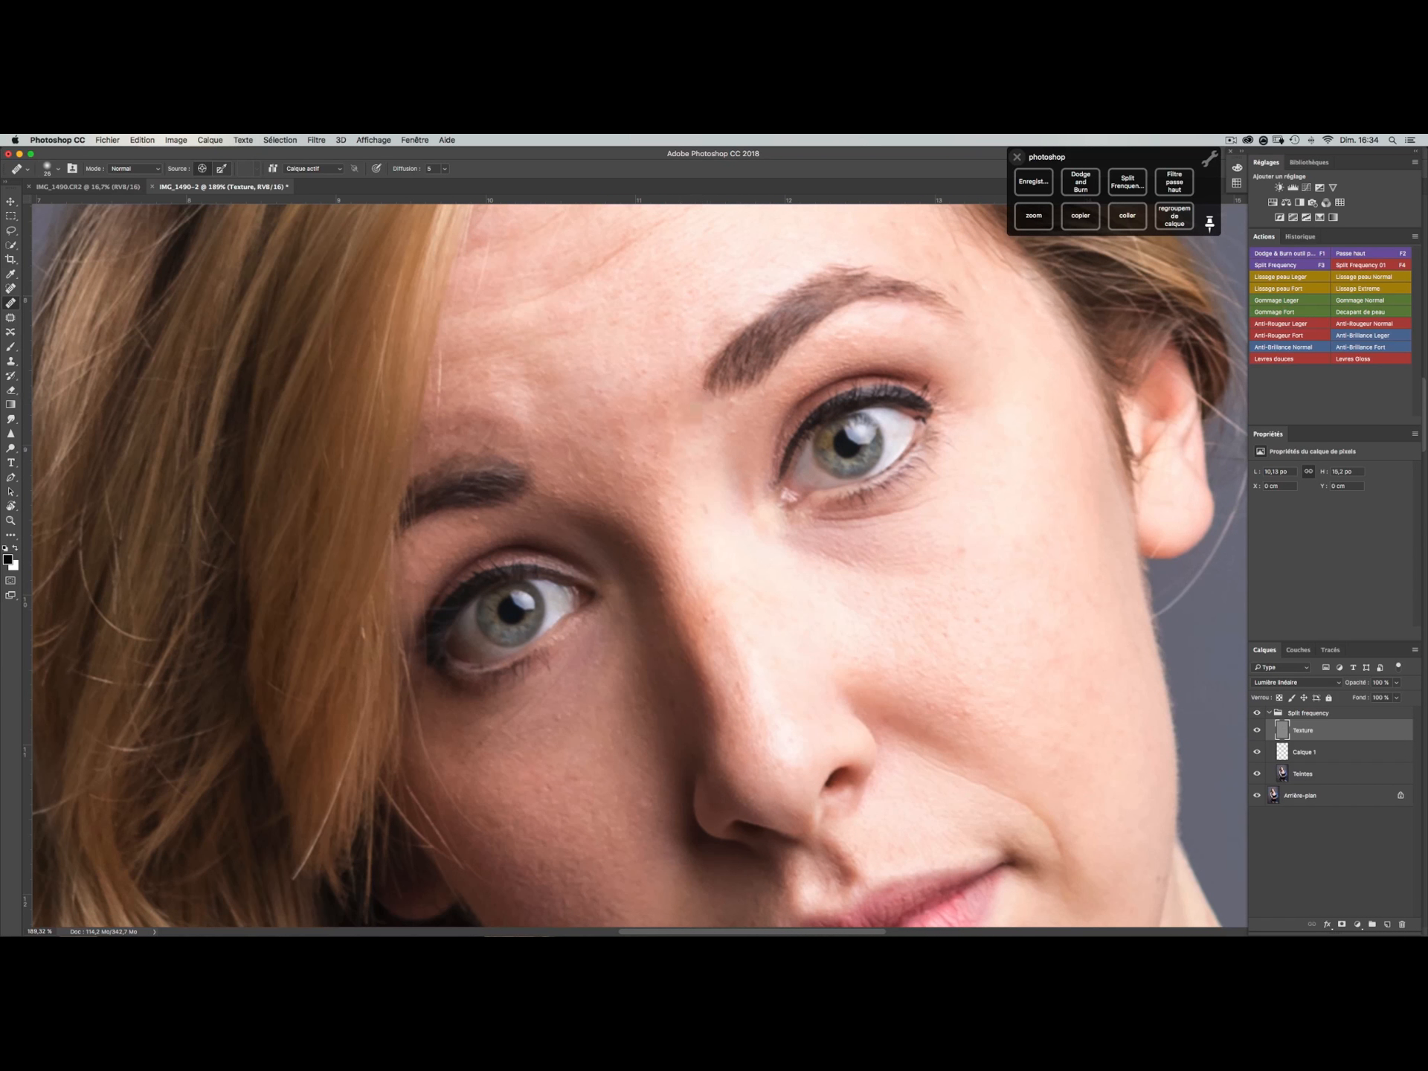
{"action": "left_click", "coordinate": [623, 454], "text": "alt"}
{"action": "mouse_move", "coordinate": [618, 432]}
{"action": "left_mouse_down"}
{"action": "mouse_move", "coordinate": [591, 384]}
{"action": "mouse_move", "coordinate": [574, 413]}
{"action": "mouse_move", "coordinate": [616, 439]}
{"action": "mouse_move", "coordinate": [620, 469]}
{"action": "mouse_move", "coordinate": [652, 455]}
{"action": "left_mouse_up"}
{"action": "left_click", "coordinate": [613, 421], "text": "alt"}
{"action": "left_click", "coordinate": [610, 392], "text": "alt"}
{"action": "left_click", "coordinate": [623, 444], "text": "alt"}
{"action": "left_click", "coordinate": [625, 446], "text": "alt"}
{"action": "left_click", "coordinate": [633, 445], "text": "alt"}
- Heal the texture marks on the nose bridge and on the inner cheek below the ear-side eye
{"action": "left_click", "coordinate": [701, 533], "text": "alt"}
{"action": "mouse_move", "coordinate": [703, 512]}
{"action": "left_mouse_down"}
{"action": "mouse_move", "coordinate": [672, 529]}
{"action": "mouse_move", "coordinate": [663, 487]}
{"action": "left_mouse_up"}
{"action": "left_click", "coordinate": [670, 528], "text": "alt"}
{"action": "left_click", "coordinate": [660, 488], "text": "alt"}
{"action": "left_click", "coordinate": [831, 576], "text": "alt"}
{"action": "left_click", "coordinate": [841, 613]}
{"action": "left_click", "coordinate": [833, 569], "text": "alt"}
{"action": "left_click", "coordinate": [787, 616]}
- Heal the scattered small marks on the lit cheek from beneath the eye out toward the ear
{"action": "left_click_drag", "start_coordinate": [675, 606], "coordinate": [456, 489]}
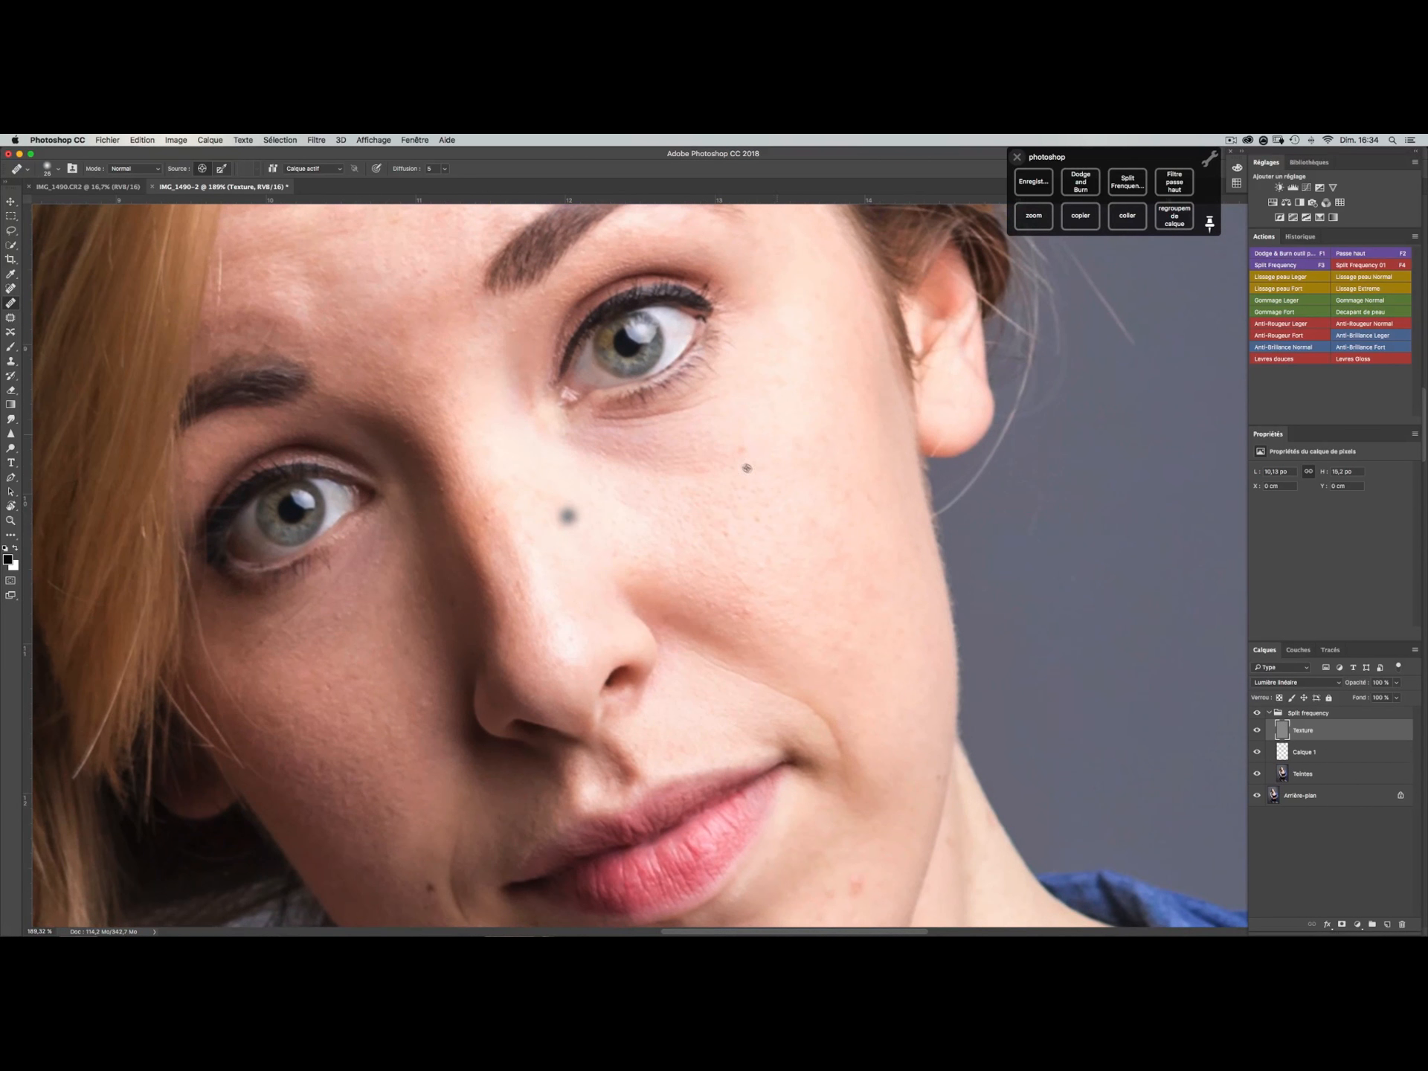
{"action": "left_click", "coordinate": [764, 466], "text": "alt"}
{"action": "left_click", "coordinate": [768, 475]}
{"action": "left_click", "coordinate": [692, 436]}
{"action": "left_click", "coordinate": [748, 450]}
{"action": "left_click", "coordinate": [651, 417]}
{"action": "left_click", "coordinate": [647, 431]}
{"action": "left_click", "coordinate": [720, 375]}
{"action": "left_click", "coordinate": [791, 436]}
- Heal the small bumps in the middle and lower part of the lit cheek, sampling nearby clean skin
{"action": "left_click", "coordinate": [689, 518], "text": "alt"}
{"action": "left_click", "coordinate": [722, 530]}
{"action": "left_click", "coordinate": [703, 507], "text": "alt"}
{"action": "left_click", "coordinate": [757, 520]}
{"action": "left_click", "coordinate": [746, 556], "text": "alt"}
{"action": "left_click", "coordinate": [741, 614]}
{"action": "left_click", "coordinate": [729, 556], "text": "alt"}
{"action": "left_click", "coordinate": [714, 603]}
{"action": "left_click", "coordinate": [698, 548], "text": "alt"}
{"action": "left_click", "coordinate": [691, 603]}
{"action": "left_click", "coordinate": [671, 558], "text": "alt"}
{"action": "left_click", "coordinate": [695, 573]}
- Heal the remaining marks beneath the ear-side eye and on the upper outer part of the lit cheek
{"action": "left_click", "coordinate": [702, 375]}
{"action": "left_click", "coordinate": [740, 375]}
{"action": "left_click", "coordinate": [641, 502], "text": "alt"}
{"action": "left_click", "coordinate": [615, 453]}
{"action": "left_click", "coordinate": [676, 484], "text": "alt"}
{"action": "left_click", "coordinate": [699, 461]}
{"action": "left_click", "coordinate": [677, 484], "text": "alt"}
{"action": "left_click", "coordinate": [695, 457]}
{"action": "left_click", "coordinate": [789, 441], "text": "alt"}
{"action": "left_click", "coordinate": [774, 397]}
- Heal the skin texture between the ear-side eyebrow and the outer corner of the eye
{"action": "scroll", "coordinate": [765, 394], "scroll_direction": "up", "scroll_amount": 4}
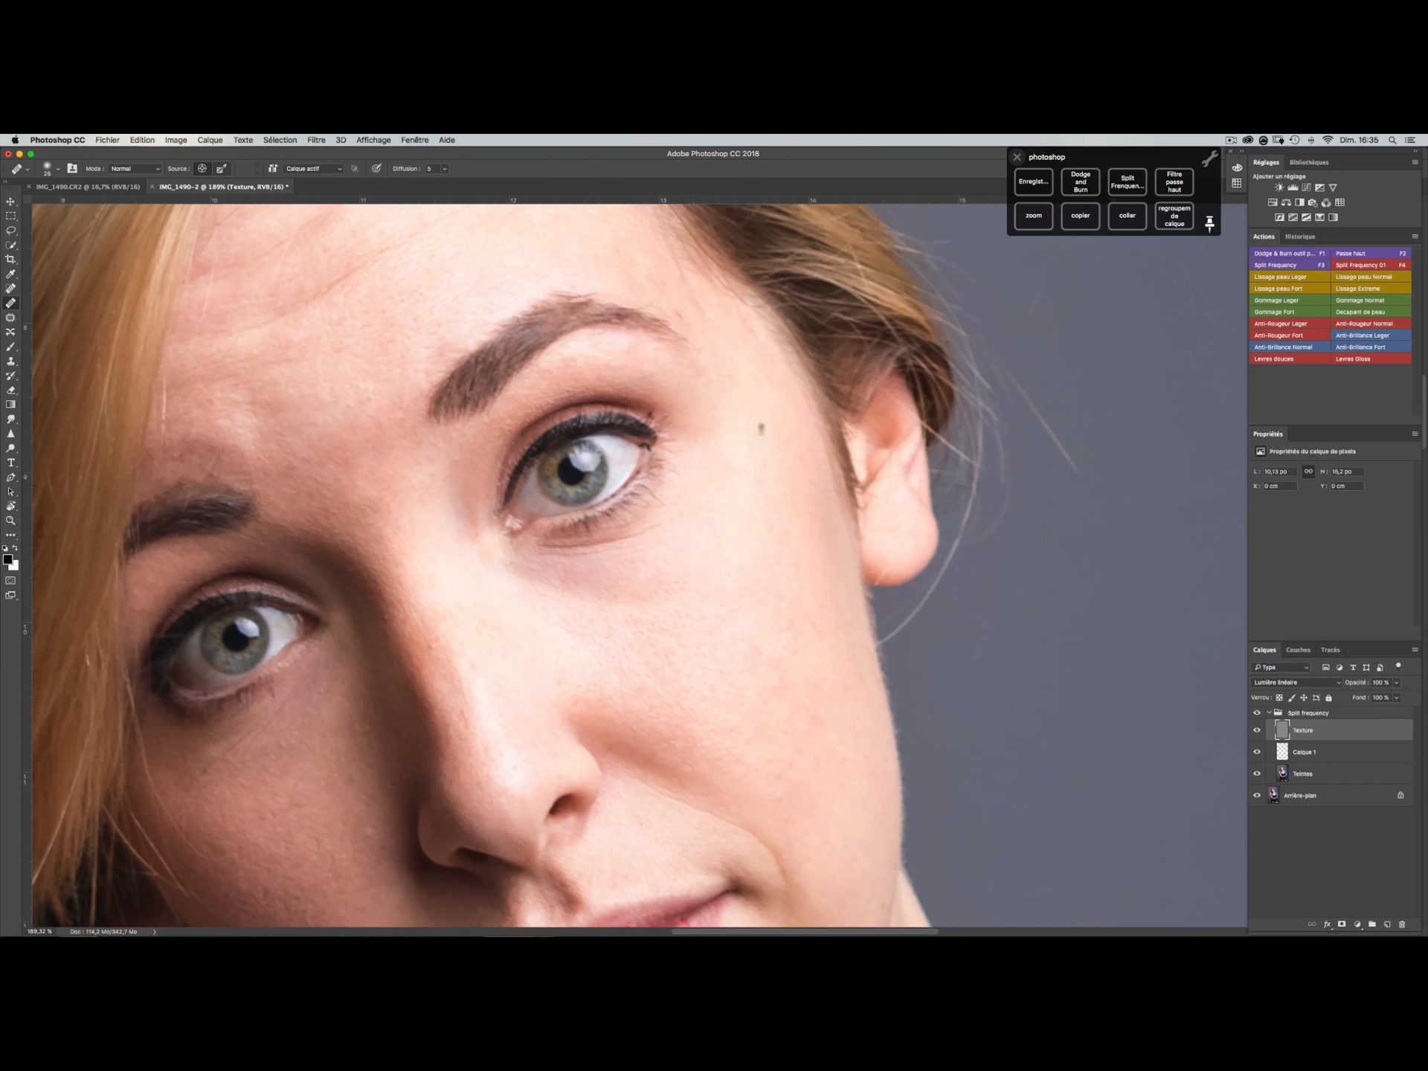
{"action": "left_click", "coordinate": [611, 345], "text": "alt"}
{"action": "mouse_move", "coordinate": [630, 344]}
{"action": "left_mouse_down"}
{"action": "mouse_move", "coordinate": [647, 347]}
{"action": "mouse_move", "coordinate": [626, 361]}
{"action": "mouse_move", "coordinate": [665, 390]}
{"action": "left_mouse_up"}
{"action": "left_click", "coordinate": [620, 346], "text": "alt"}
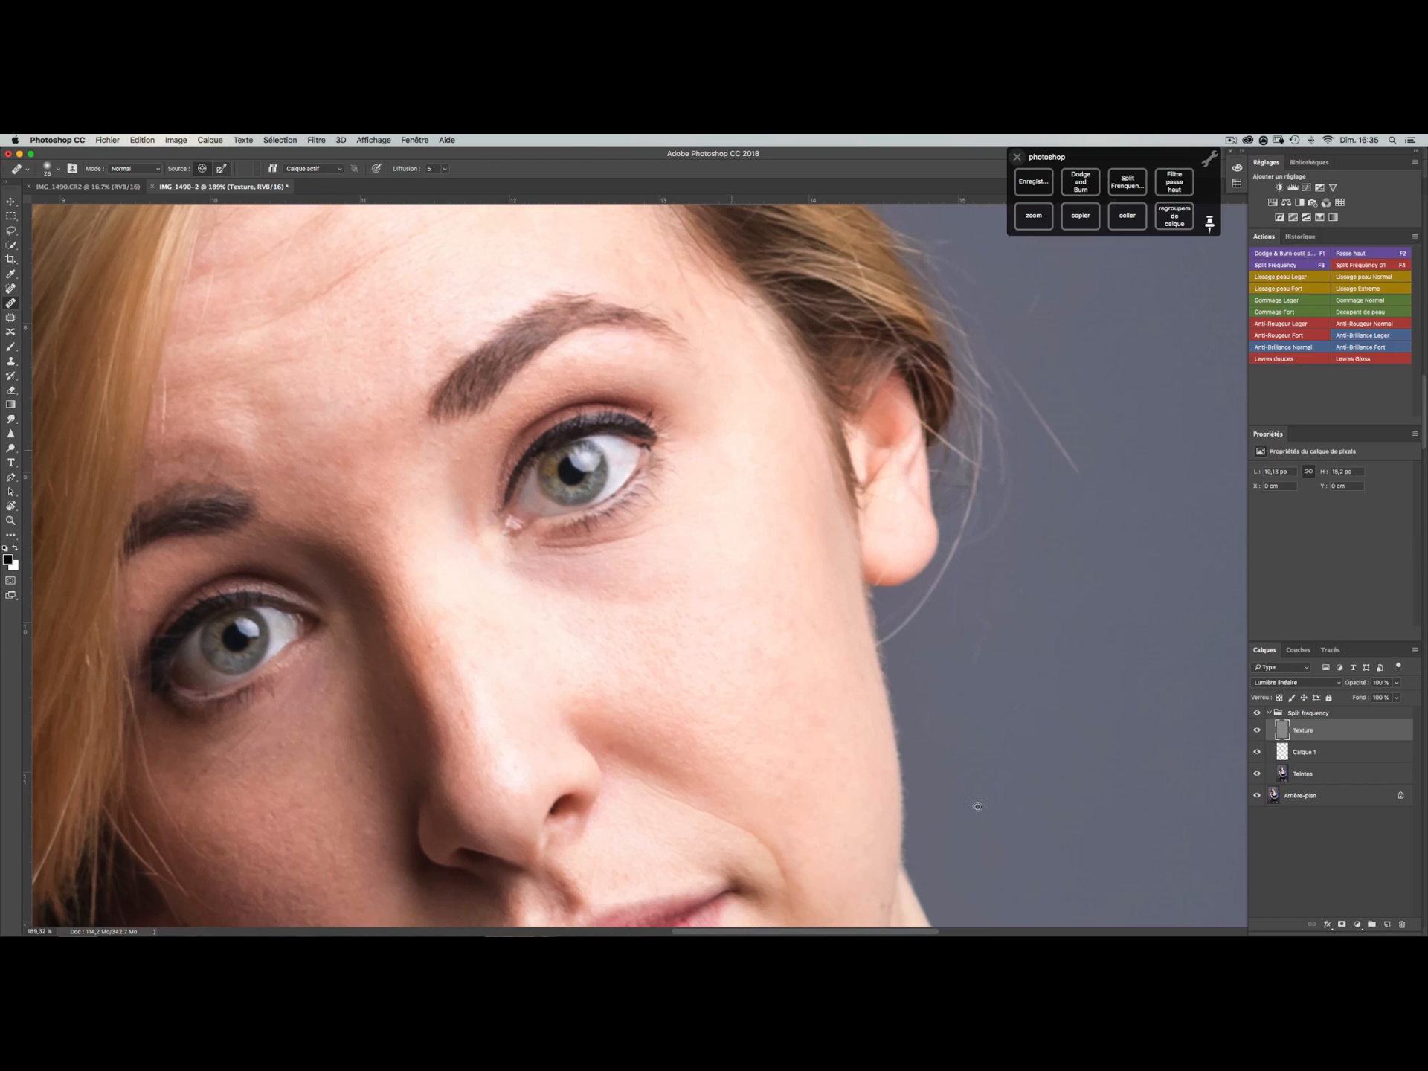
- Heal the small marks on the grey background beside the jaw and neck
{"action": "left_click", "coordinate": [943, 855]}
{"action": "left_click", "coordinate": [911, 868]}
{"action": "left_click", "coordinate": [946, 827]}
{"action": "left_click", "coordinate": [983, 761]}
- Heal the remaining texture marks on the outer part of the lit cheek near the jawline
{"action": "left_click", "coordinate": [788, 657], "text": "alt"}
{"action": "left_click_drag", "start_coordinate": [793, 625], "coordinate": [796, 647]}
{"action": "left_click", "coordinate": [774, 641], "text": "alt"}
{"action": "left_click", "coordinate": [811, 625]}
{"action": "left_click", "coordinate": [790, 657], "text": "alt"}
{"action": "left_click", "coordinate": [778, 606]}
{"action": "left_click", "coordinate": [779, 644]}
{"action": "left_click", "coordinate": [770, 668], "text": "alt"}
{"action": "left_click", "coordinate": [758, 646]}
{"action": "left_click", "coordinate": [760, 667], "text": "alt"}
{"action": "left_click", "coordinate": [753, 671]}
{"action": "left_click", "coordinate": [756, 701], "text": "alt"}
{"action": "left_click_drag", "start_coordinate": [771, 675], "coordinate": [757, 674]}
- Heal the skin on the inner cheek between the nose and the ear-side eye
{"action": "left_click", "coordinate": [581, 600], "text": "alt"}
{"action": "left_click_drag", "start_coordinate": [580, 616], "coordinate": [601, 618]}
{"action": "left_click", "coordinate": [537, 617], "text": "alt"}
{"action": "left_click", "coordinate": [564, 624], "text": "alt"}
{"action": "mouse_move", "coordinate": [511, 565]}
{"action": "left_mouse_down"}
{"action": "mouse_move", "coordinate": [620, 590]}
{"action": "mouse_move", "coordinate": [642, 557]}
{"action": "mouse_move", "coordinate": [529, 592]}
{"action": "left_mouse_up"}
{"action": "left_click", "coordinate": [558, 593], "text": "alt"}
- Smooth the texture across the lit cheek beneath the ear-side eye with repeated healing strokes
{"action": "left_click", "coordinate": [657, 609], "text": "alt"}
{"action": "left_click", "coordinate": [638, 614], "text": "alt"}
{"action": "left_click_drag", "start_coordinate": [632, 591], "coordinate": [541, 586]}
{"action": "left_click", "coordinate": [635, 609], "text": "alt"}
{"action": "left_click", "coordinate": [613, 618], "text": "alt"}
{"action": "left_click", "coordinate": [625, 607]}
{"action": "left_click", "coordinate": [605, 624], "text": "alt"}
{"action": "mouse_move", "coordinate": [644, 602]}
{"action": "left_mouse_down"}
{"action": "mouse_move", "coordinate": [694, 622]}
{"action": "mouse_move", "coordinate": [528, 558]}
{"action": "left_mouse_up"}
{"action": "left_click", "coordinate": [601, 628], "text": "alt"}
{"action": "left_click", "coordinate": [591, 624], "text": "alt"}
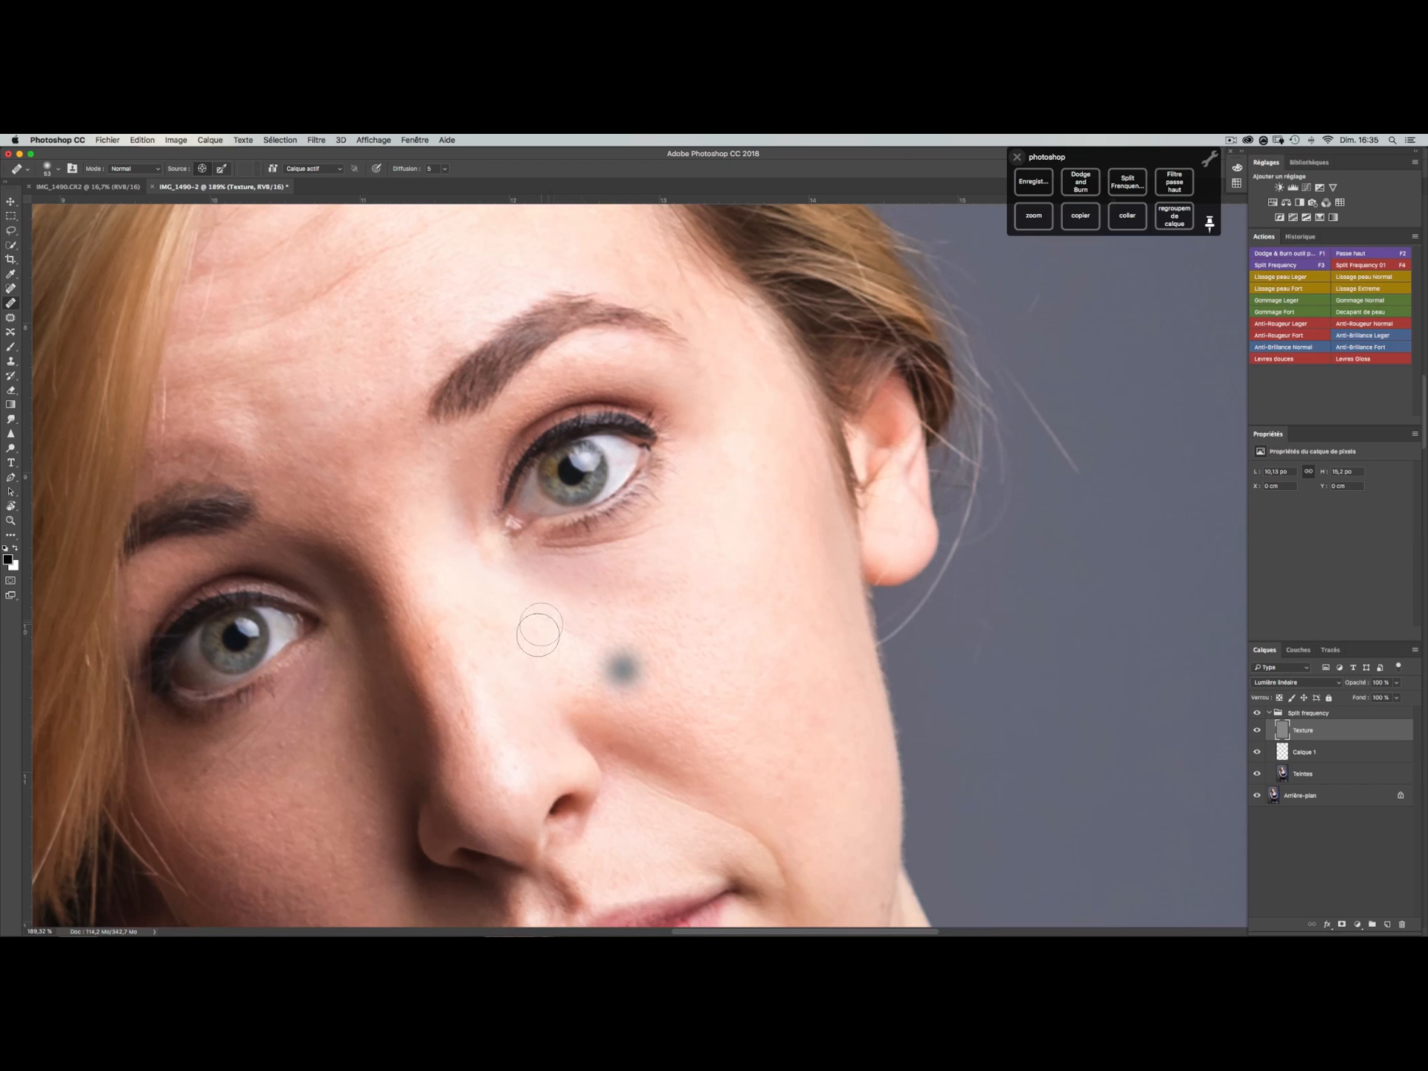
- Heal the small marks on the shaded cheek below the hair-side eye, adjusting the brush size as needed
{"action": "scroll", "coordinate": [499, 705], "scroll_direction": "down", "scroll_amount": 5}
{"action": "scroll", "coordinate": [499, 705], "scroll_direction": "left", "scroll_amount": 5}
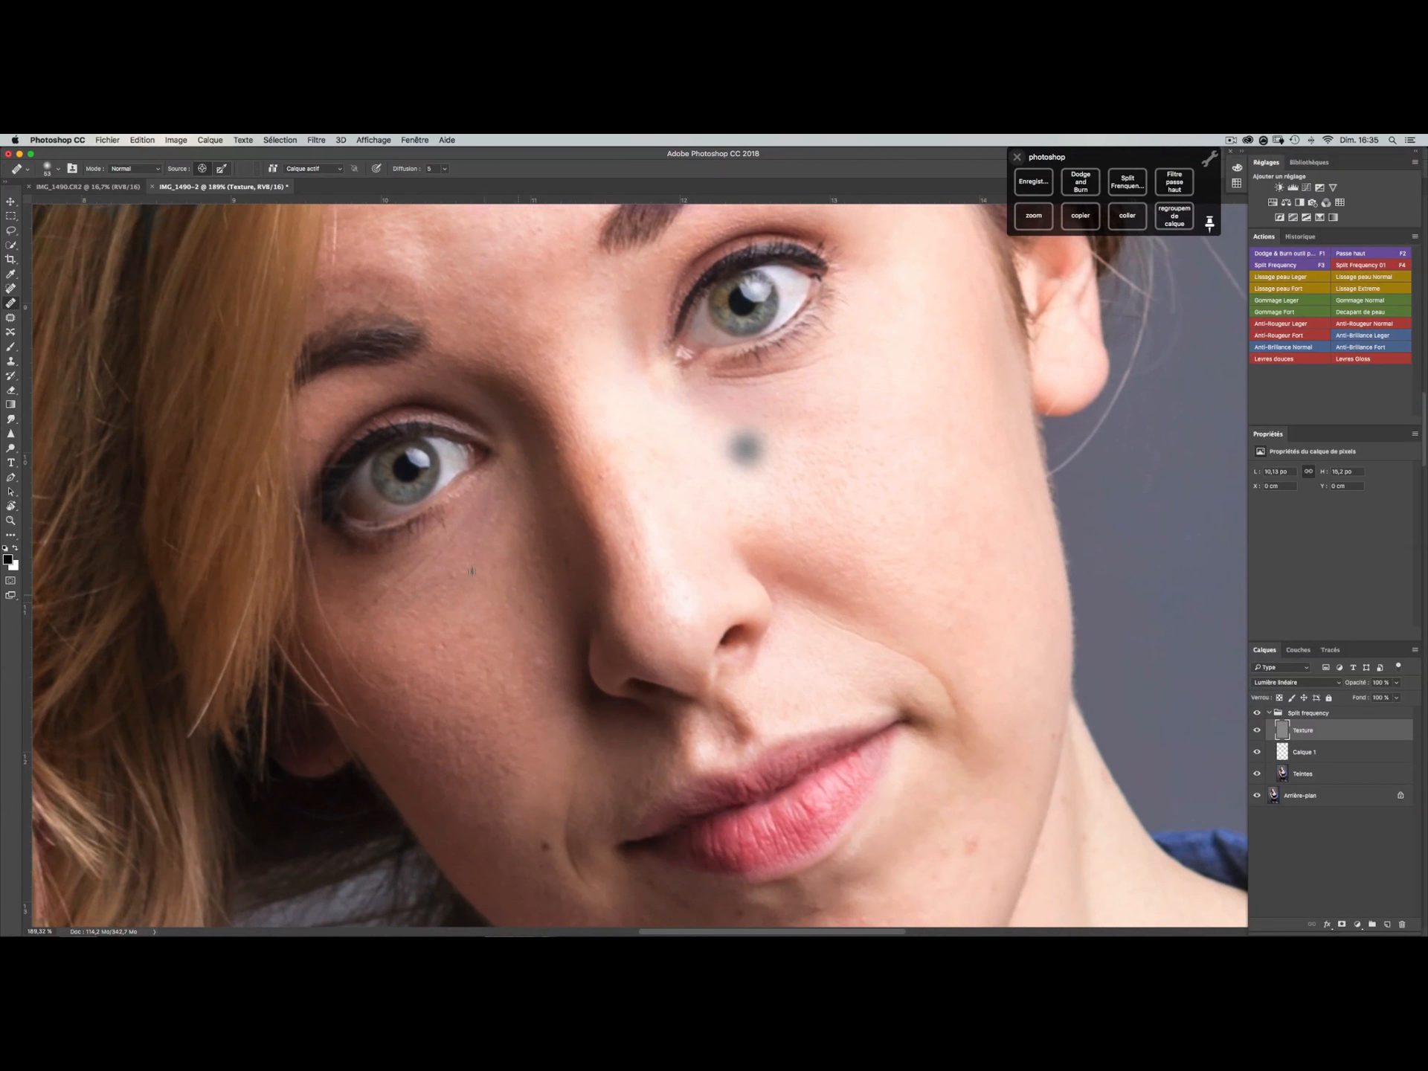
{"action": "left_click_drag", "start_coordinate": [497, 594], "coordinate": [482, 594], "text": "ctrl+alt"}
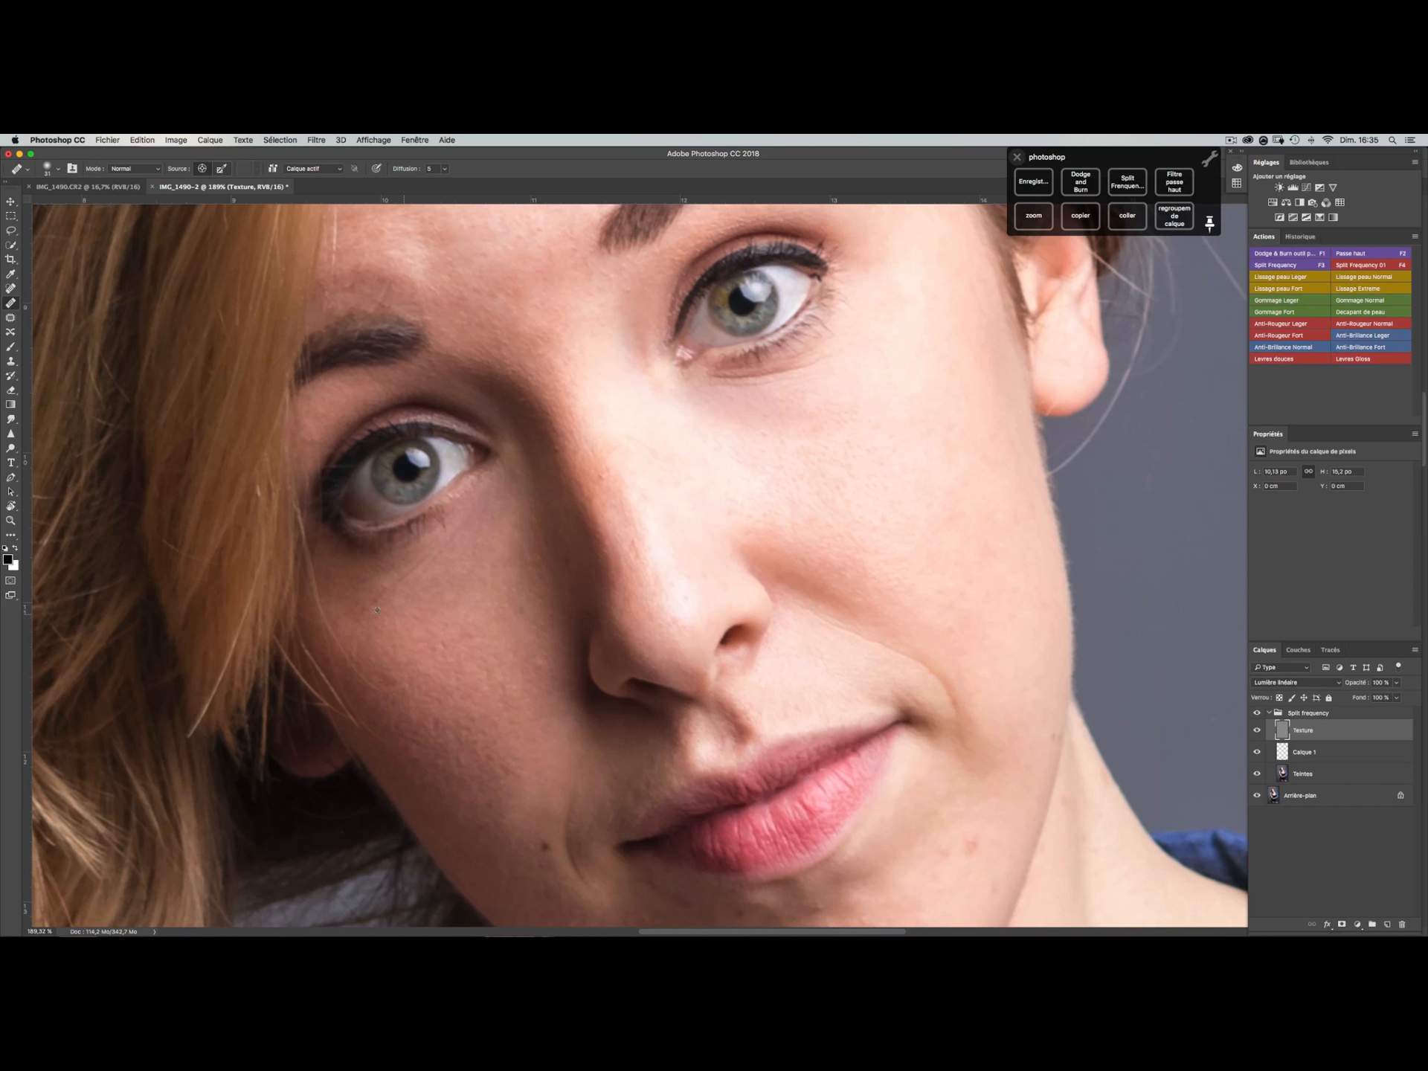
{"action": "left_click_drag", "start_coordinate": [425, 629], "coordinate": [455, 629], "text": "ctrl+alt"}
{"action": "mouse_move", "coordinate": [541, 627]}
{"action": "left_mouse_down", "text": "ctrl+alt"}
{"action": "mouse_move", "coordinate": [461, 626]}
{"action": "mouse_move", "coordinate": [475, 614]}
{"action": "left_mouse_up", "text": "ctrl+alt"}
{"action": "left_click", "coordinate": [450, 648], "text": "alt"}
- Heal the fine marks on the centre of the forehead just above and between the eyebrows
{"action": "scroll", "coordinate": [544, 415], "scroll_direction": "up", "scroll_amount": 5}
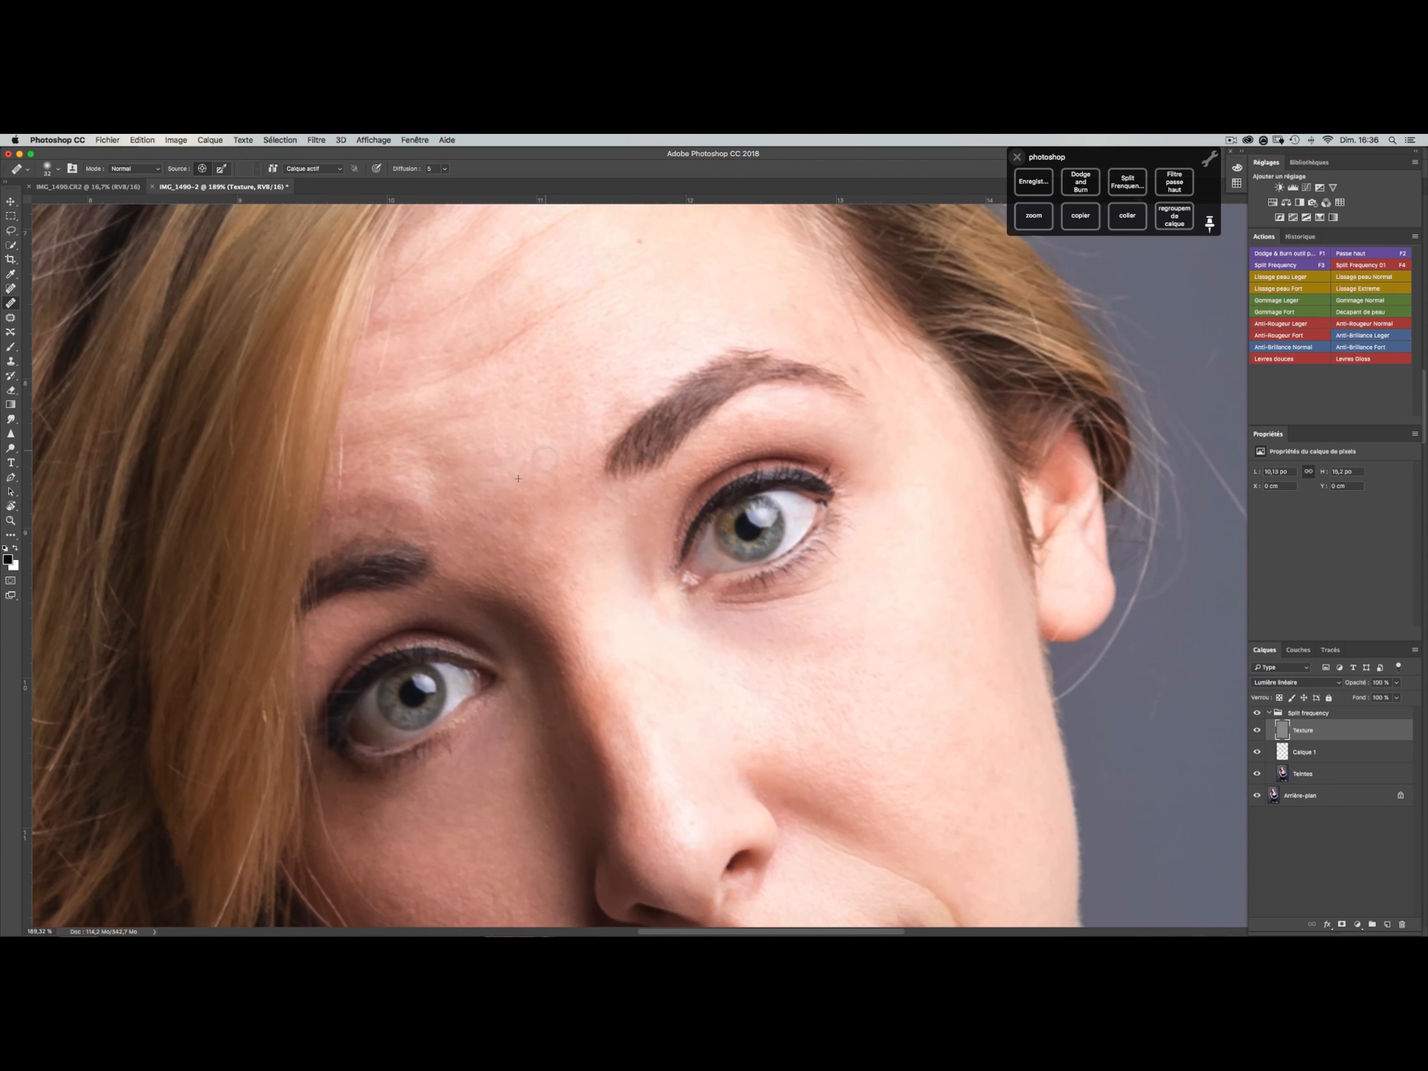
{"action": "left_click", "coordinate": [533, 420], "text": "alt"}
{"action": "left_click", "coordinate": [553, 438], "text": "alt"}
{"action": "left_click", "coordinate": [549, 480]}
{"action": "left_click", "coordinate": [536, 517]}
{"action": "left_click", "coordinate": [509, 428]}
- Heal the texture marks on the temple around the outer end of the ear-side eyebrow
{"action": "left_click_drag", "start_coordinate": [580, 417], "coordinate": [441, 483]}
{"action": "left_click", "coordinate": [699, 417], "text": "alt"}
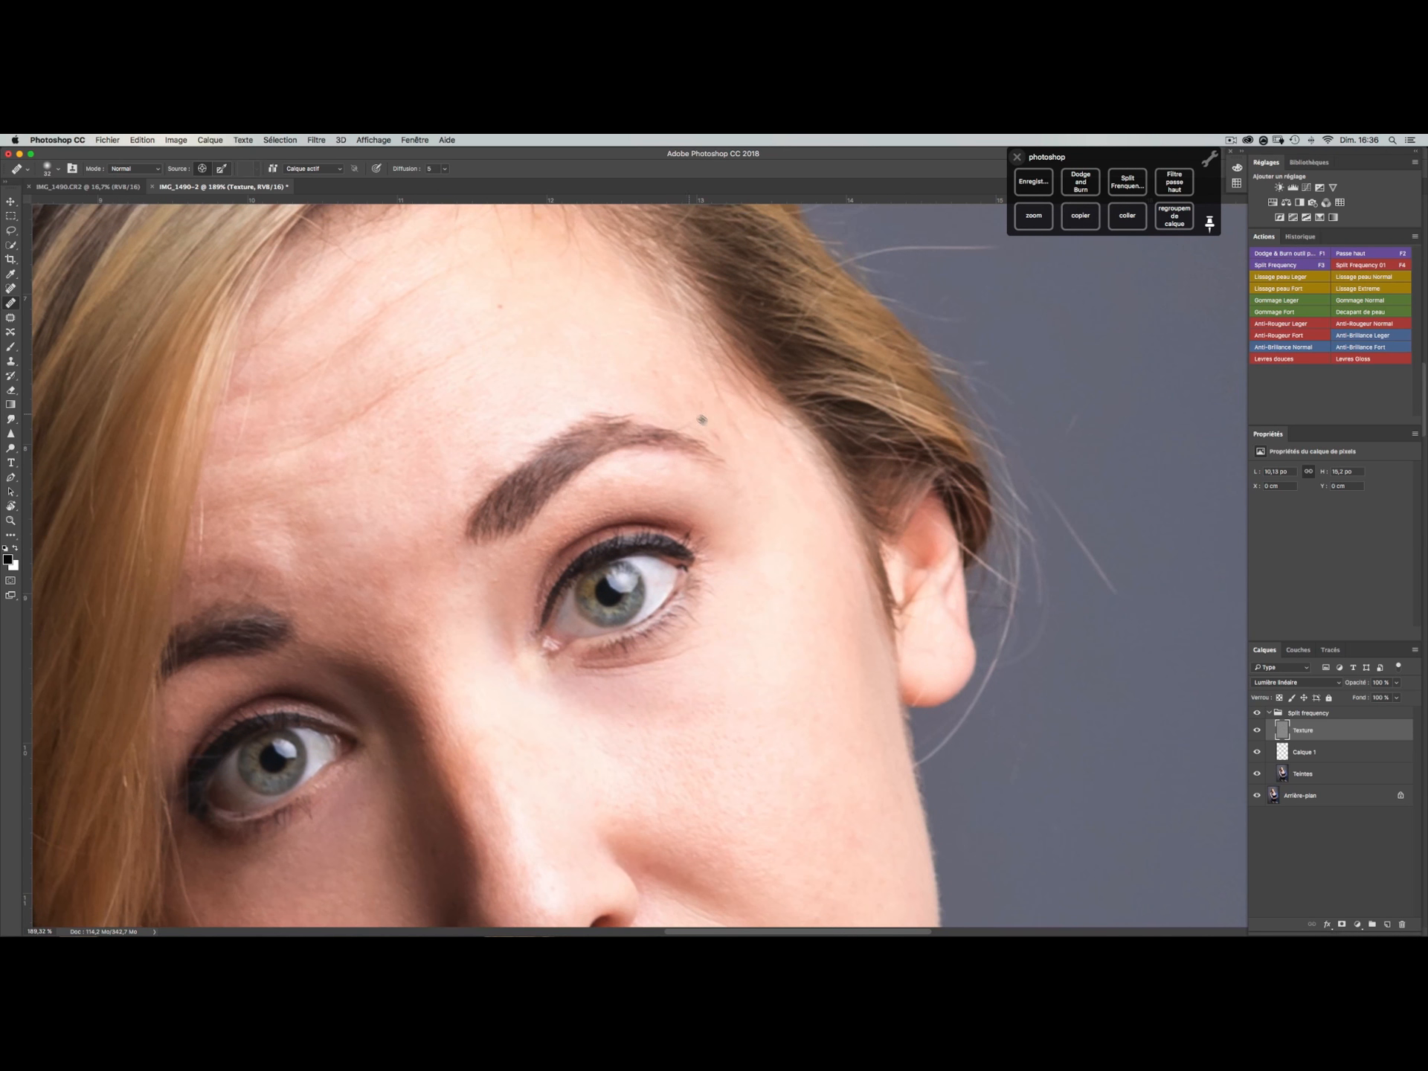
{"action": "left_click", "coordinate": [740, 461]}
{"action": "left_click", "coordinate": [617, 378], "text": "alt"}
{"action": "left_click_drag", "start_coordinate": [652, 374], "coordinate": [658, 382]}
- Try to heal the skin on the shaded side of the nose bridge near the inner eye
{"action": "left_click_drag", "start_coordinate": [669, 720], "coordinate": [599, 478]}
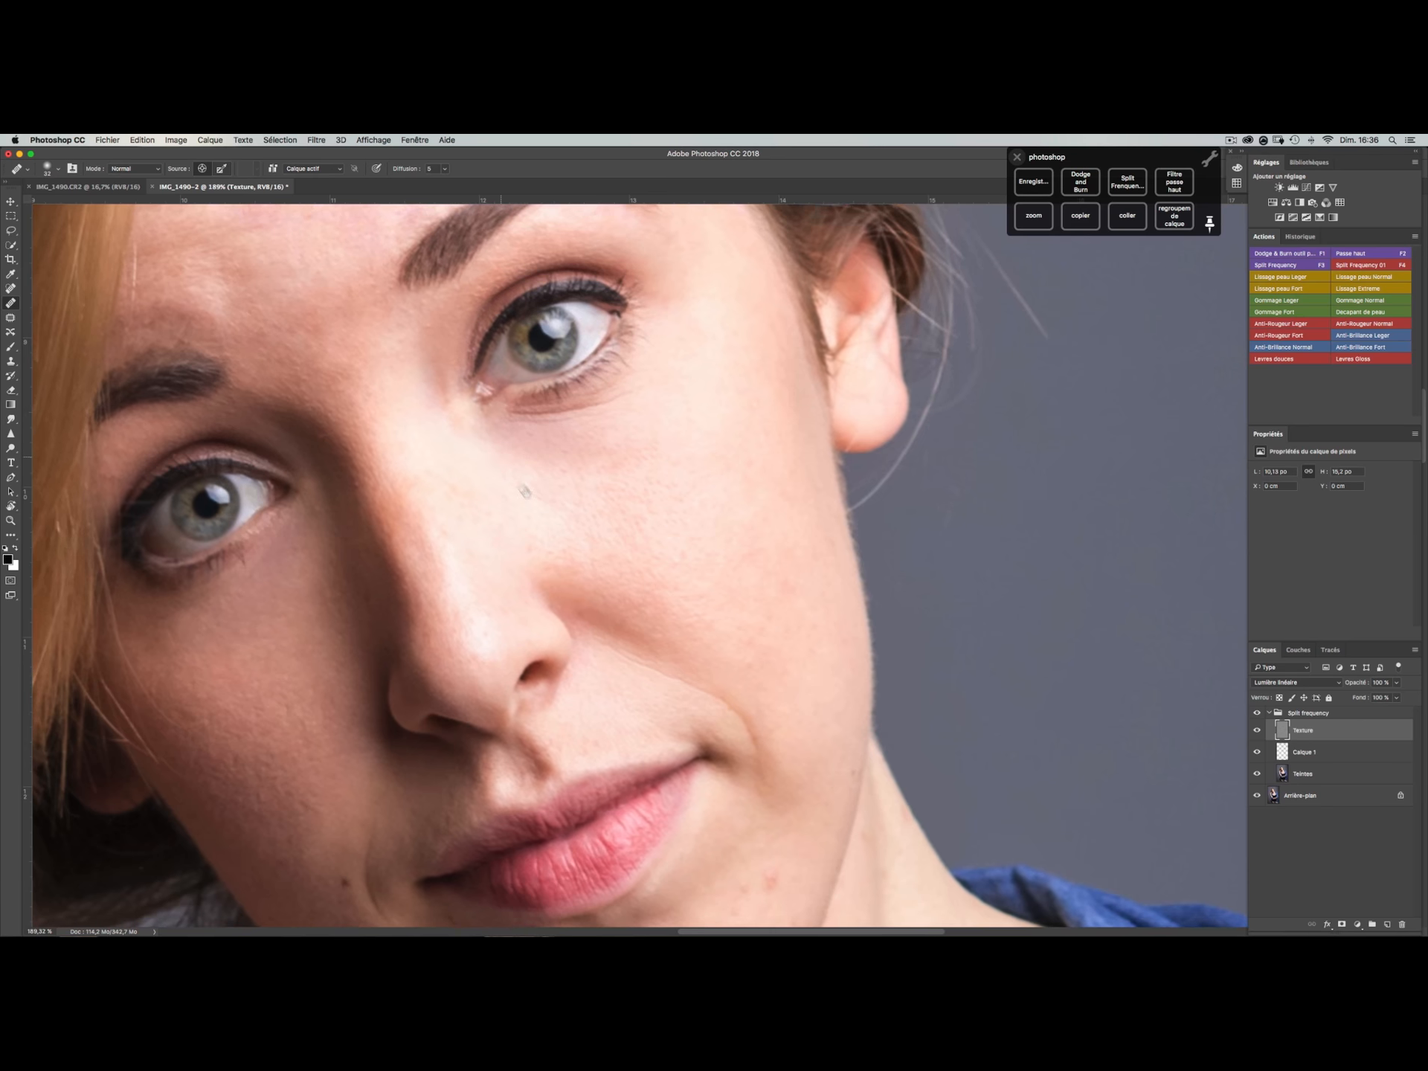
{"action": "left_click_drag", "start_coordinate": [503, 450], "coordinate": [556, 548]}
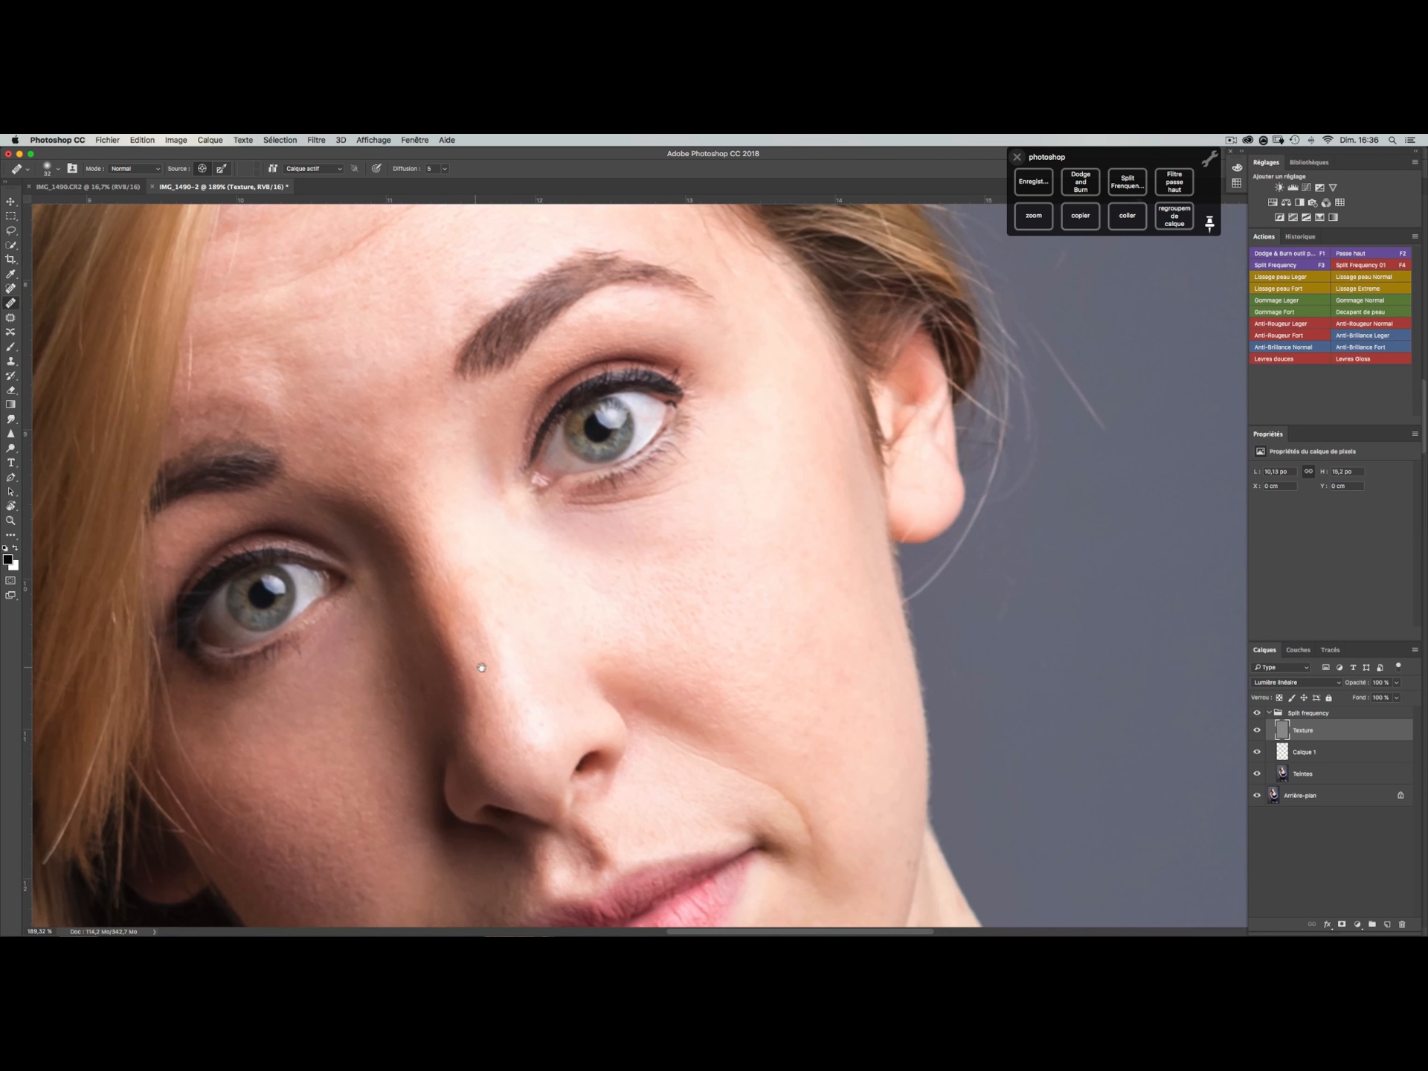
{"action": "scroll", "coordinate": [651, 535], "scroll_direction": "down", "scroll_amount": 5}
{"action": "scroll", "coordinate": [651, 535], "scroll_direction": "left", "scroll_amount": 2}
{"action": "left_click_drag", "start_coordinate": [461, 488], "coordinate": [455, 437]}
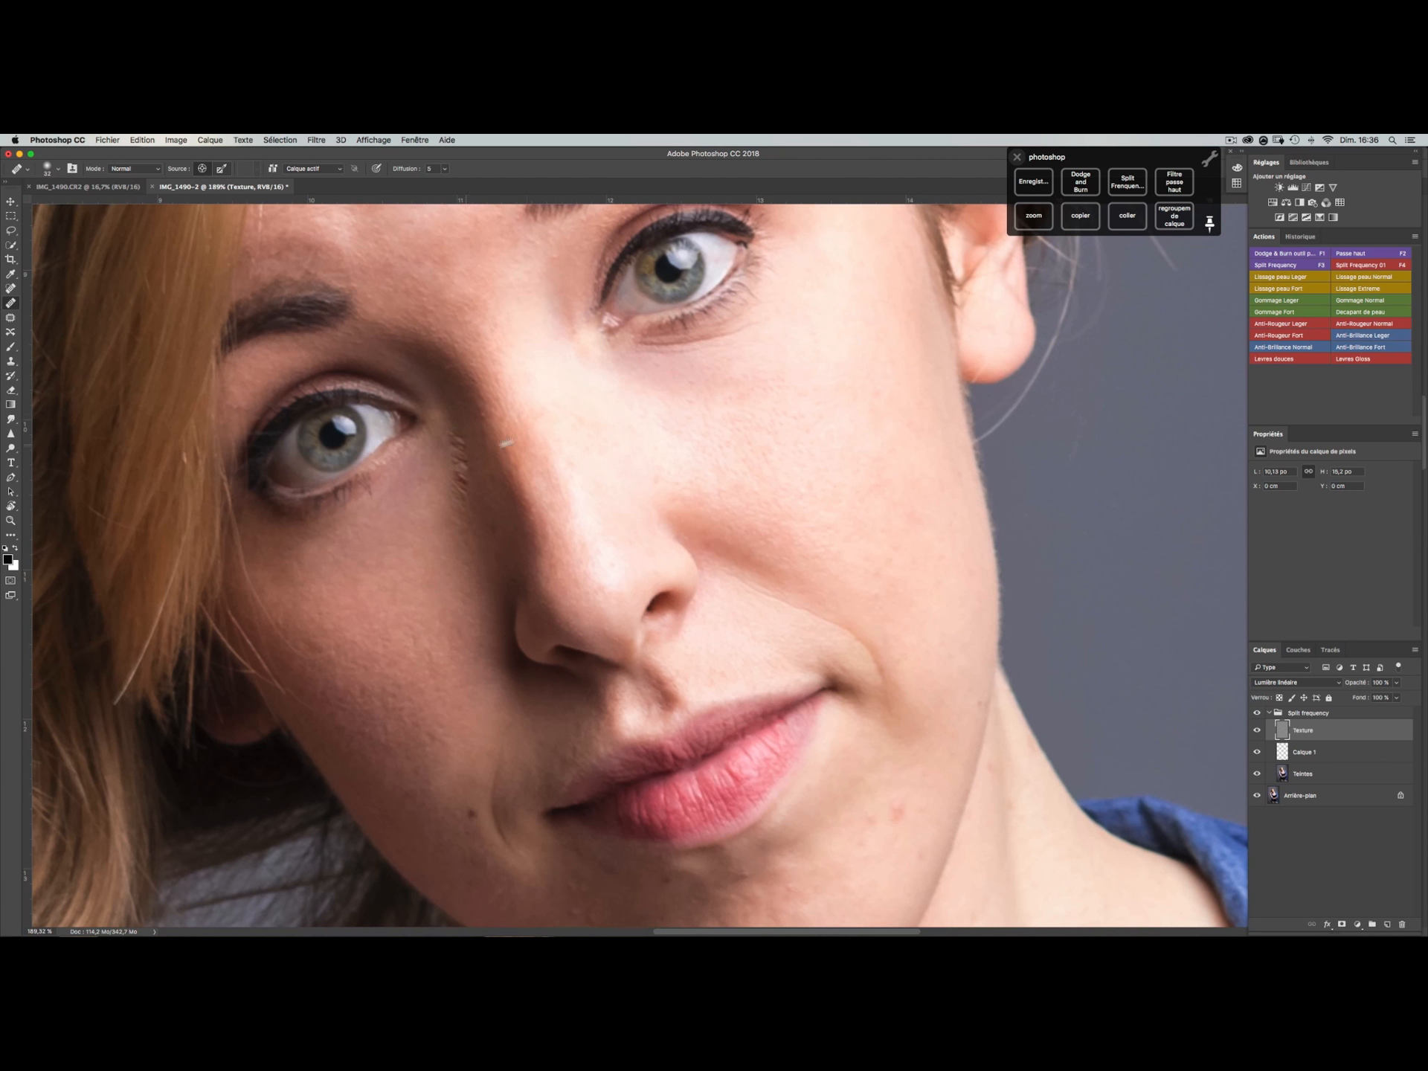
{"action": "left_click", "coordinate": [639, 350]}
- Undo the latest healing strokes beside the nose bridge
{"action": "key", "text": "super+z"}
{"action": "key", "text": "alt+super+z"}
{"action": "key", "text": "alt+super+z"}
{"action": "key", "text": "alt+super+z"}
{"action": "scroll", "coordinate": [457, 612], "scroll_direction": "down", "scroll_amount": 7}
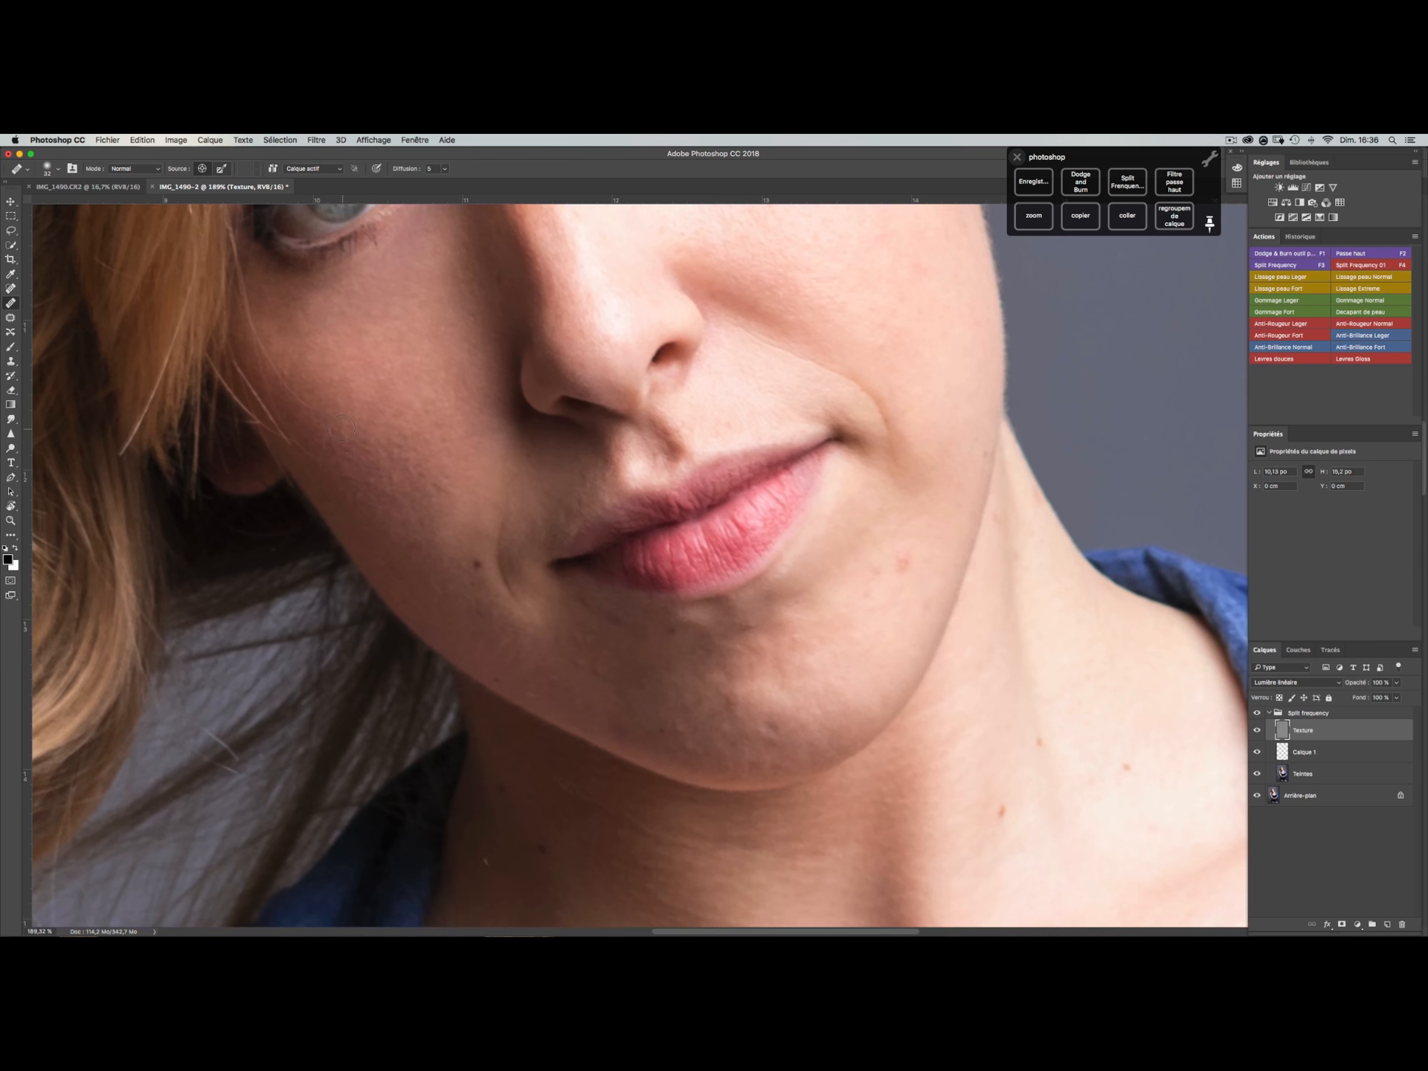
- Heal the fine texture marks on the lower part of the shaded, hair-side cheek
{"action": "left_click", "coordinate": [316, 441], "text": "alt"}
{"action": "left_click", "coordinate": [371, 516], "text": "alt"}
{"action": "left_click", "coordinate": [361, 513]}
{"action": "left_click", "coordinate": [395, 524], "text": "alt"}
{"action": "left_click_drag", "start_coordinate": [419, 541], "coordinate": [416, 513]}
{"action": "left_click", "coordinate": [422, 515], "text": "alt"}
{"action": "left_click", "coordinate": [449, 494]}
{"action": "left_click", "coordinate": [422, 513], "text": "alt"}
{"action": "left_click", "coordinate": [446, 470]}
{"action": "left_click", "coordinate": [415, 507], "text": "alt"}
{"action": "left_click", "coordinate": [424, 479]}
- Heal the small marks on the shaded jaw just below the mole and mouth corner
{"action": "left_click_drag", "start_coordinate": [489, 507], "coordinate": [458, 430]}
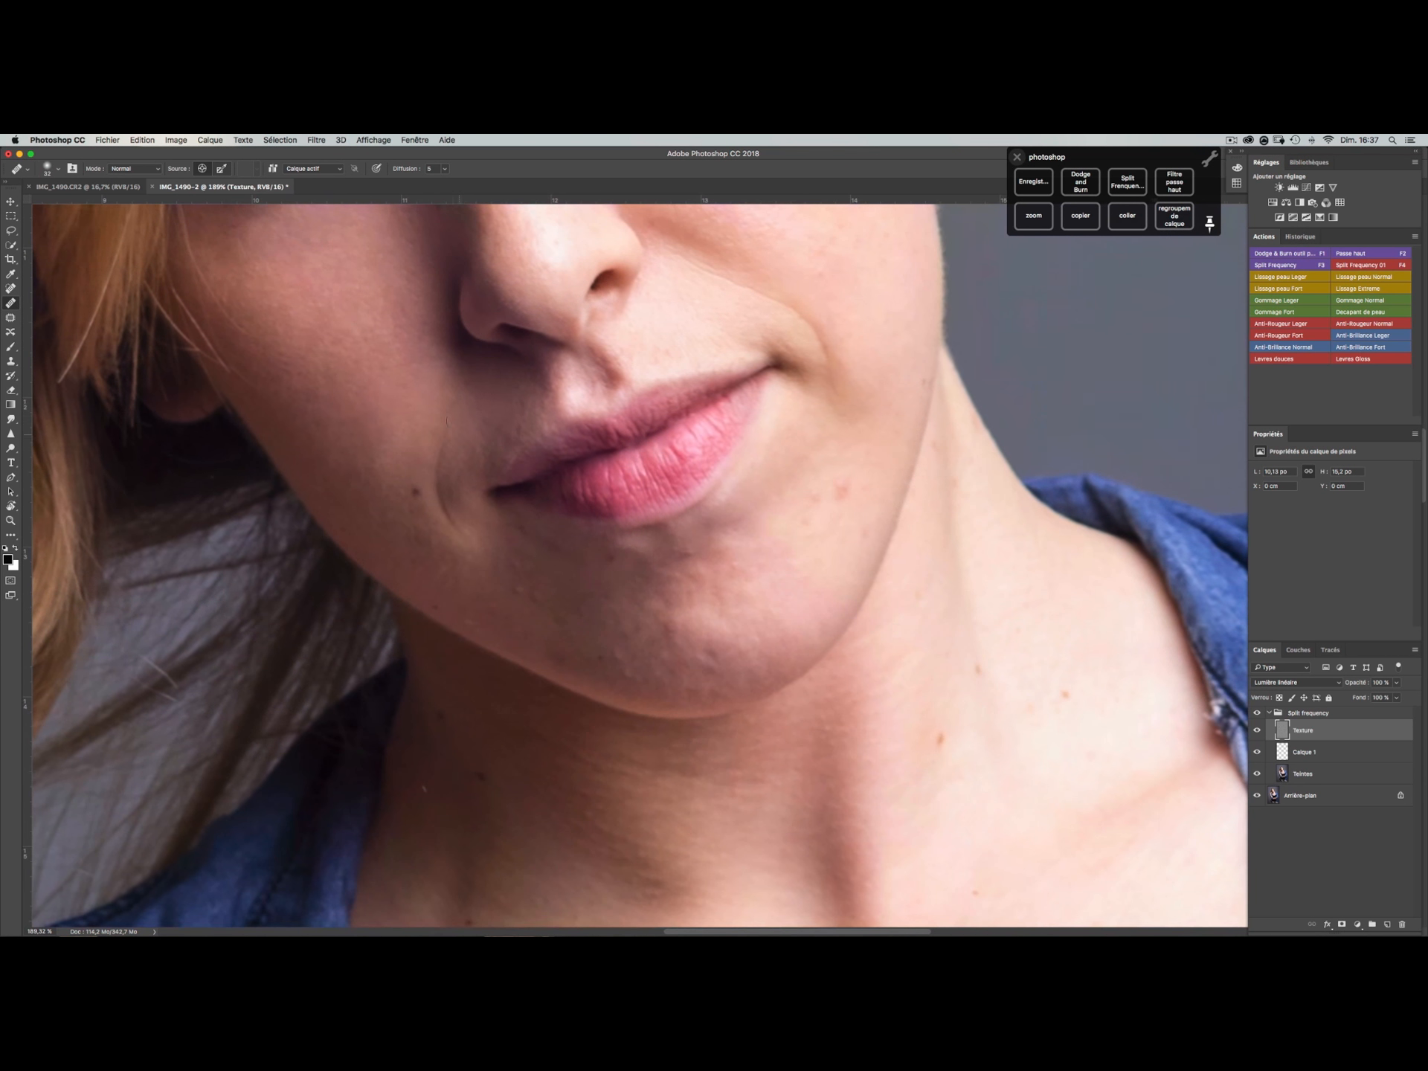
{"action": "left_click", "coordinate": [483, 595], "text": "alt"}
{"action": "left_click", "coordinate": [503, 573]}
{"action": "left_click", "coordinate": [469, 592], "text": "alt"}
{"action": "left_click", "coordinate": [467, 619]}
- Heal the red blemishes beside the mouth on the lit side and the mark near the cheek's edge
{"action": "left_click", "coordinate": [794, 531]}
{"action": "left_click", "coordinate": [841, 488]}
{"action": "left_click", "coordinate": [814, 498]}
{"action": "left_click", "coordinate": [810, 496], "text": "alt"}
{"action": "left_click", "coordinate": [846, 480]}
{"action": "left_click", "coordinate": [826, 533], "text": "alt"}
{"action": "left_click", "coordinate": [861, 534]}
{"action": "left_click", "coordinate": [884, 398], "text": "alt"}
{"action": "left_click", "coordinate": [920, 379]}
- Heal the bumps and fine texture marks across the chin
{"action": "left_click", "coordinate": [396, 519], "text": "alt"}
{"action": "left_click", "coordinate": [564, 667]}
{"action": "left_click", "coordinate": [632, 671]}
{"action": "left_click", "coordinate": [612, 640], "text": "alt"}
{"action": "left_click", "coordinate": [634, 657]}
{"action": "left_click", "coordinate": [527, 648], "text": "alt"}
{"action": "left_click", "coordinate": [557, 655]}
{"action": "left_click", "coordinate": [646, 661], "text": "alt"}
{"action": "left_click", "coordinate": [623, 671]}
{"action": "left_click_drag", "start_coordinate": [777, 612], "coordinate": [783, 622]}
{"action": "left_click", "coordinate": [721, 619]}
{"action": "left_click", "coordinate": [688, 606], "text": "alt"}
- Heal the small marks below the ear-side brow and on the forehead, undoing the last stroke under the eye
{"action": "scroll", "coordinate": [701, 337], "scroll_direction": "up", "scroll_amount": 5}
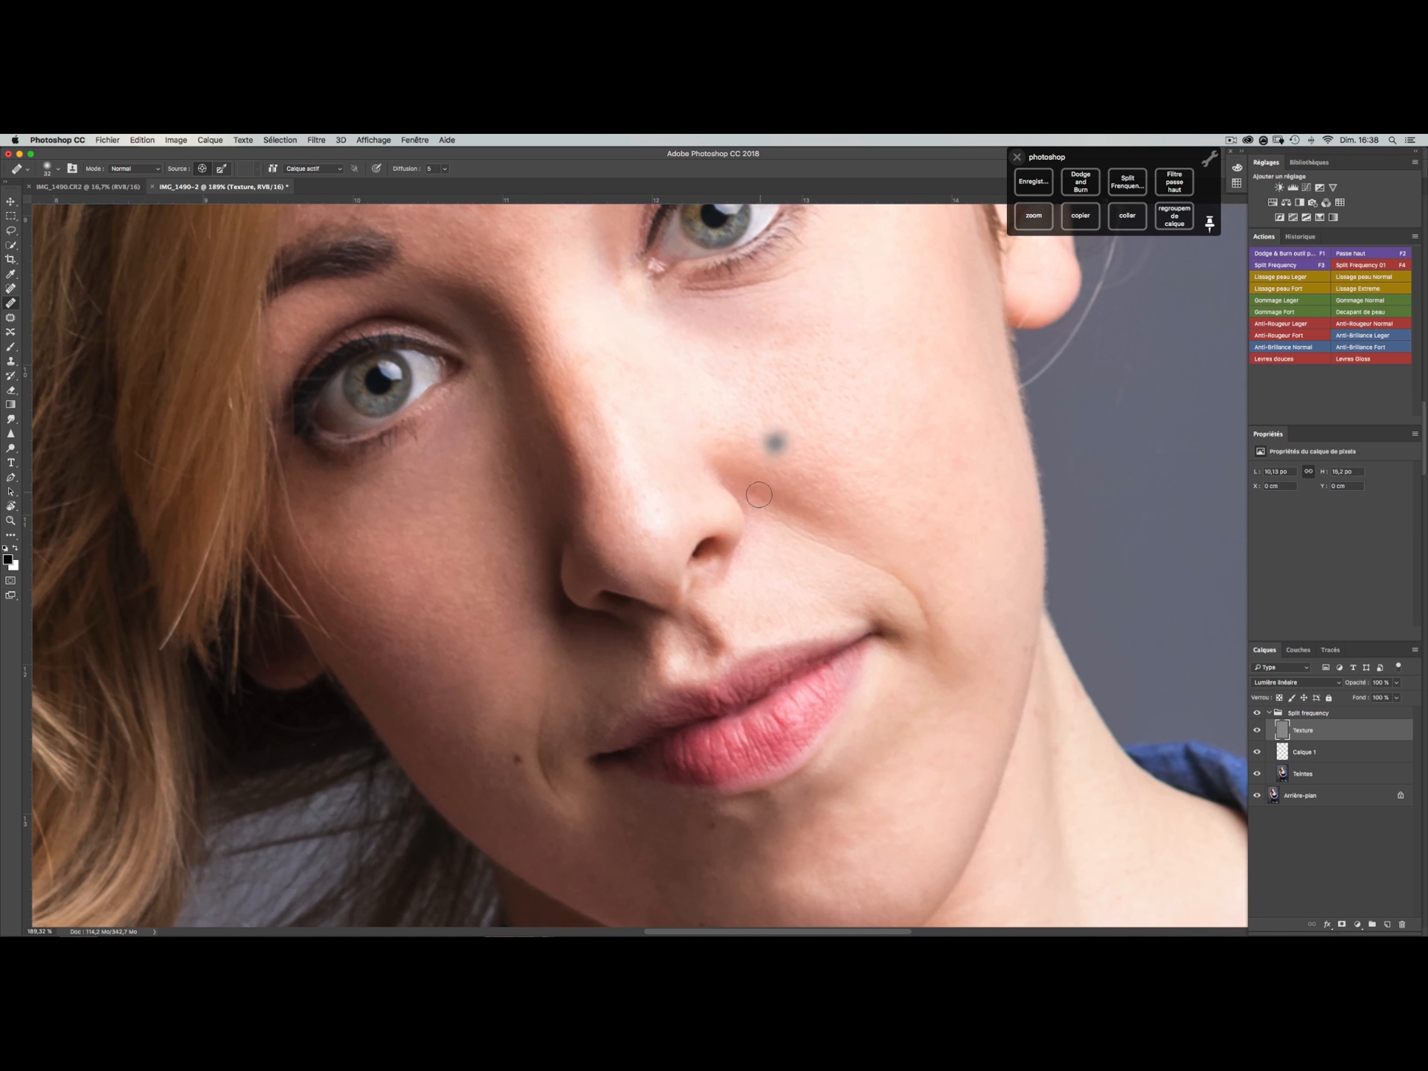
{"action": "scroll", "coordinate": [759, 476], "scroll_direction": "up", "scroll_amount": 6}
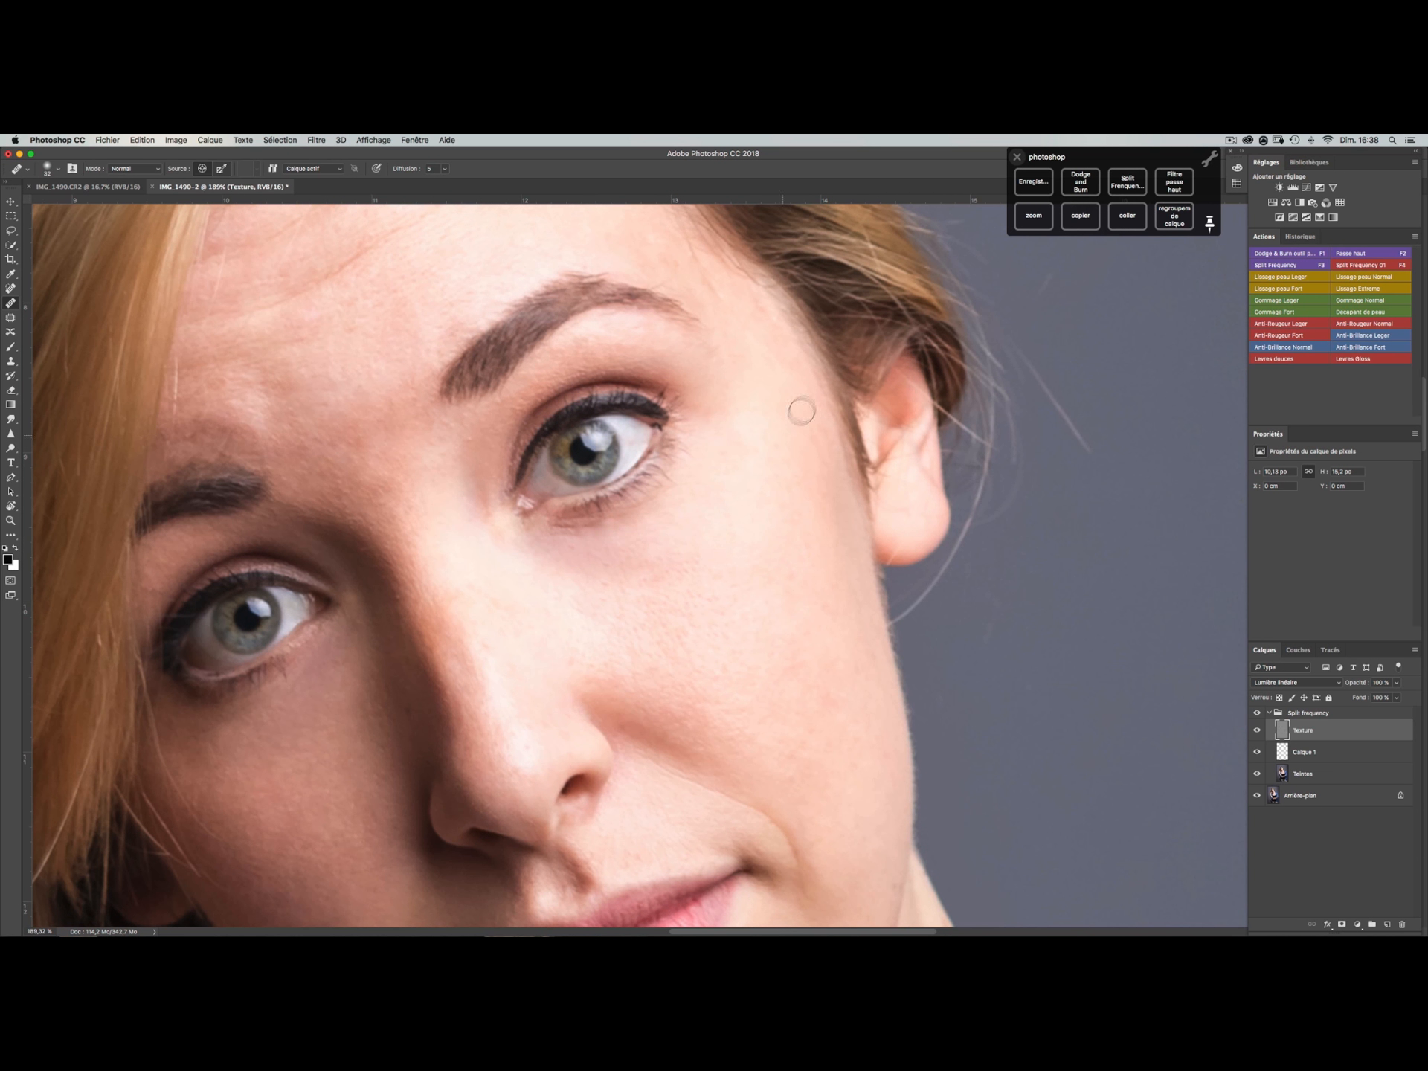
{"action": "left_click", "coordinate": [572, 560]}
{"action": "left_click", "coordinate": [578, 554]}
{"action": "key", "text": "super+z"}
{"action": "left_click", "coordinate": [627, 335]}
{"action": "left_click", "coordinate": [408, 384]}
{"action": "left_click", "coordinate": [352, 330]}
- Review the retouched skin over the whole portrait and up close on the face
{"action": "scroll", "coordinate": [496, 569], "scroll_direction": "down", "scroll_amount": 10}
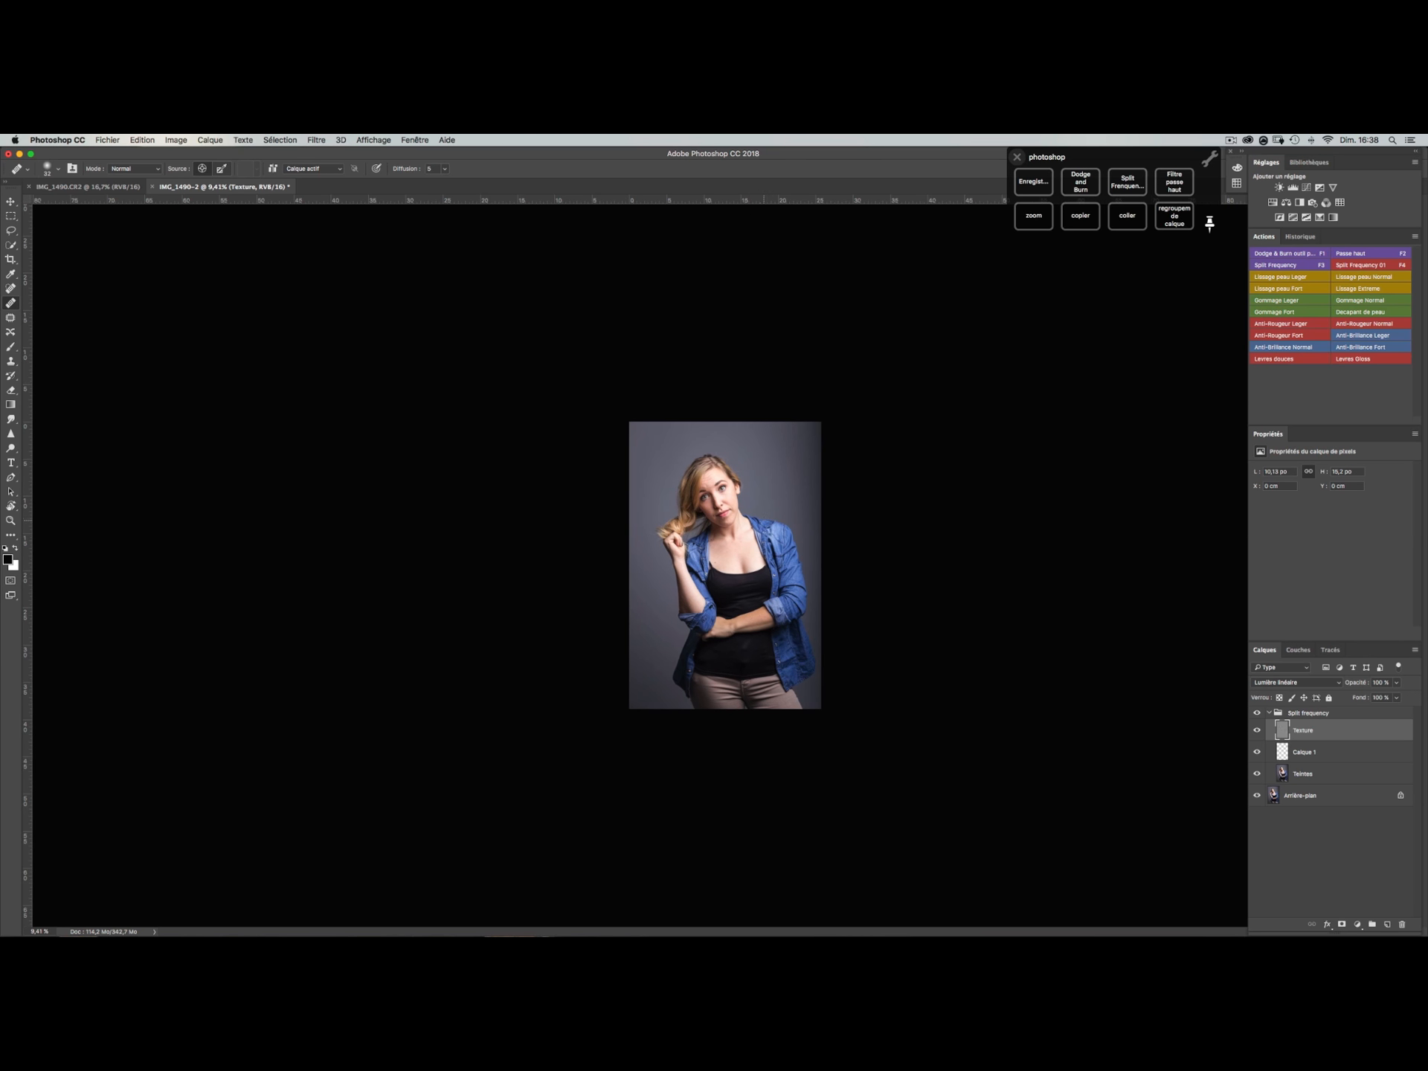
{"action": "key", "text": "z"}
{"action": "left_click", "coordinate": [744, 556]}
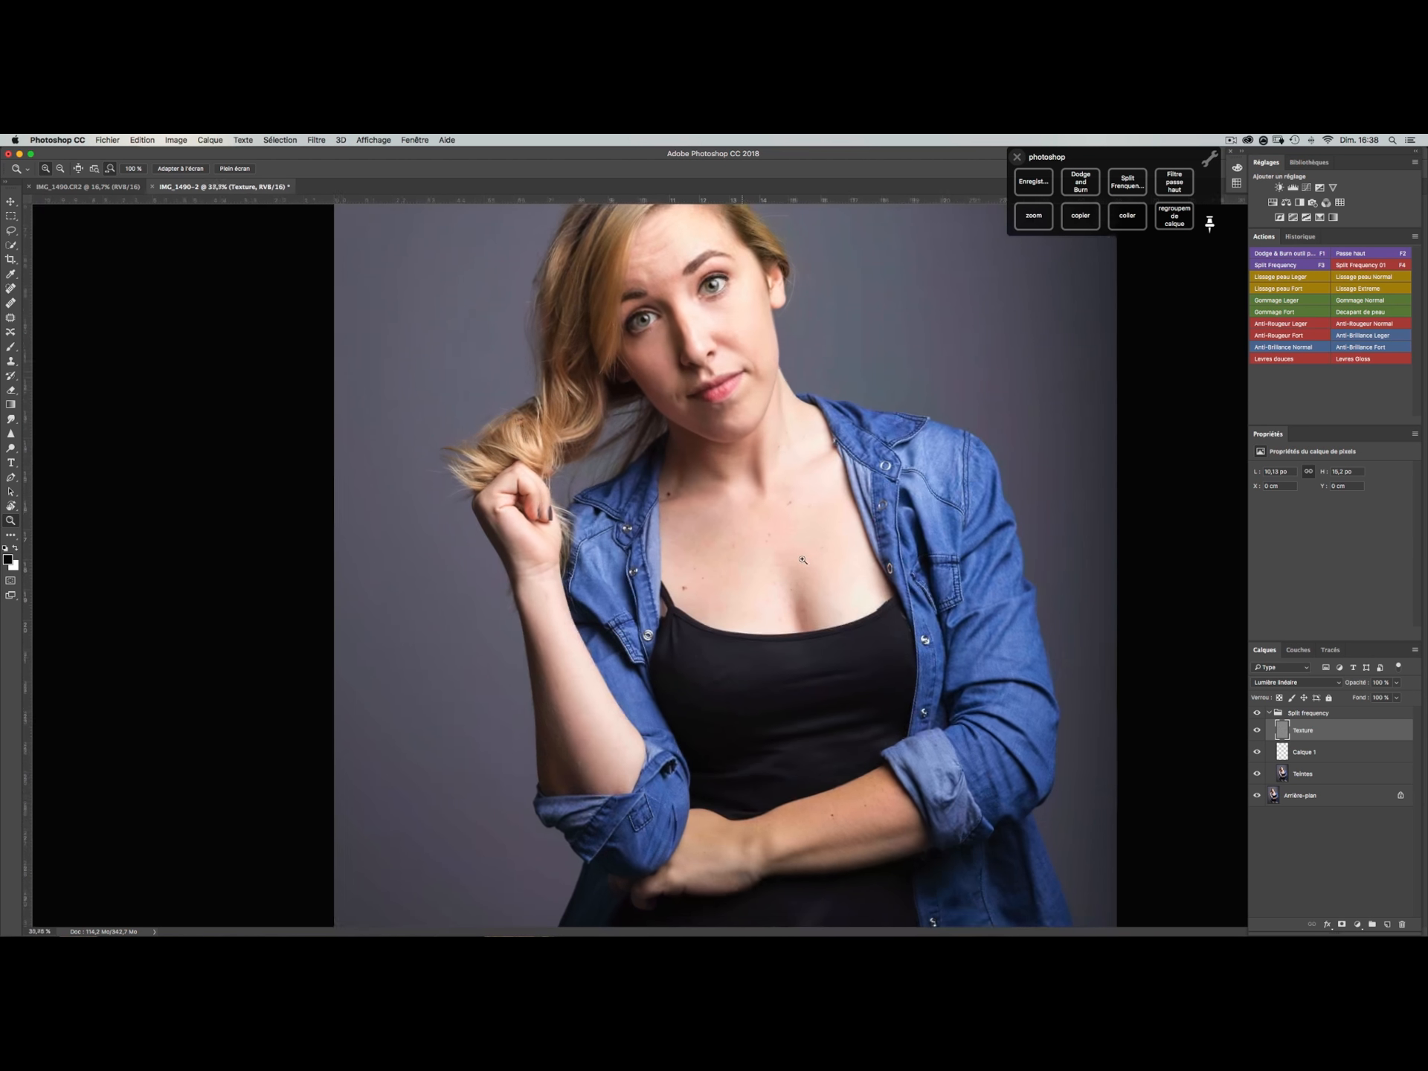
{"action": "left_click_drag", "start_coordinate": [721, 452], "coordinate": [653, 574]}
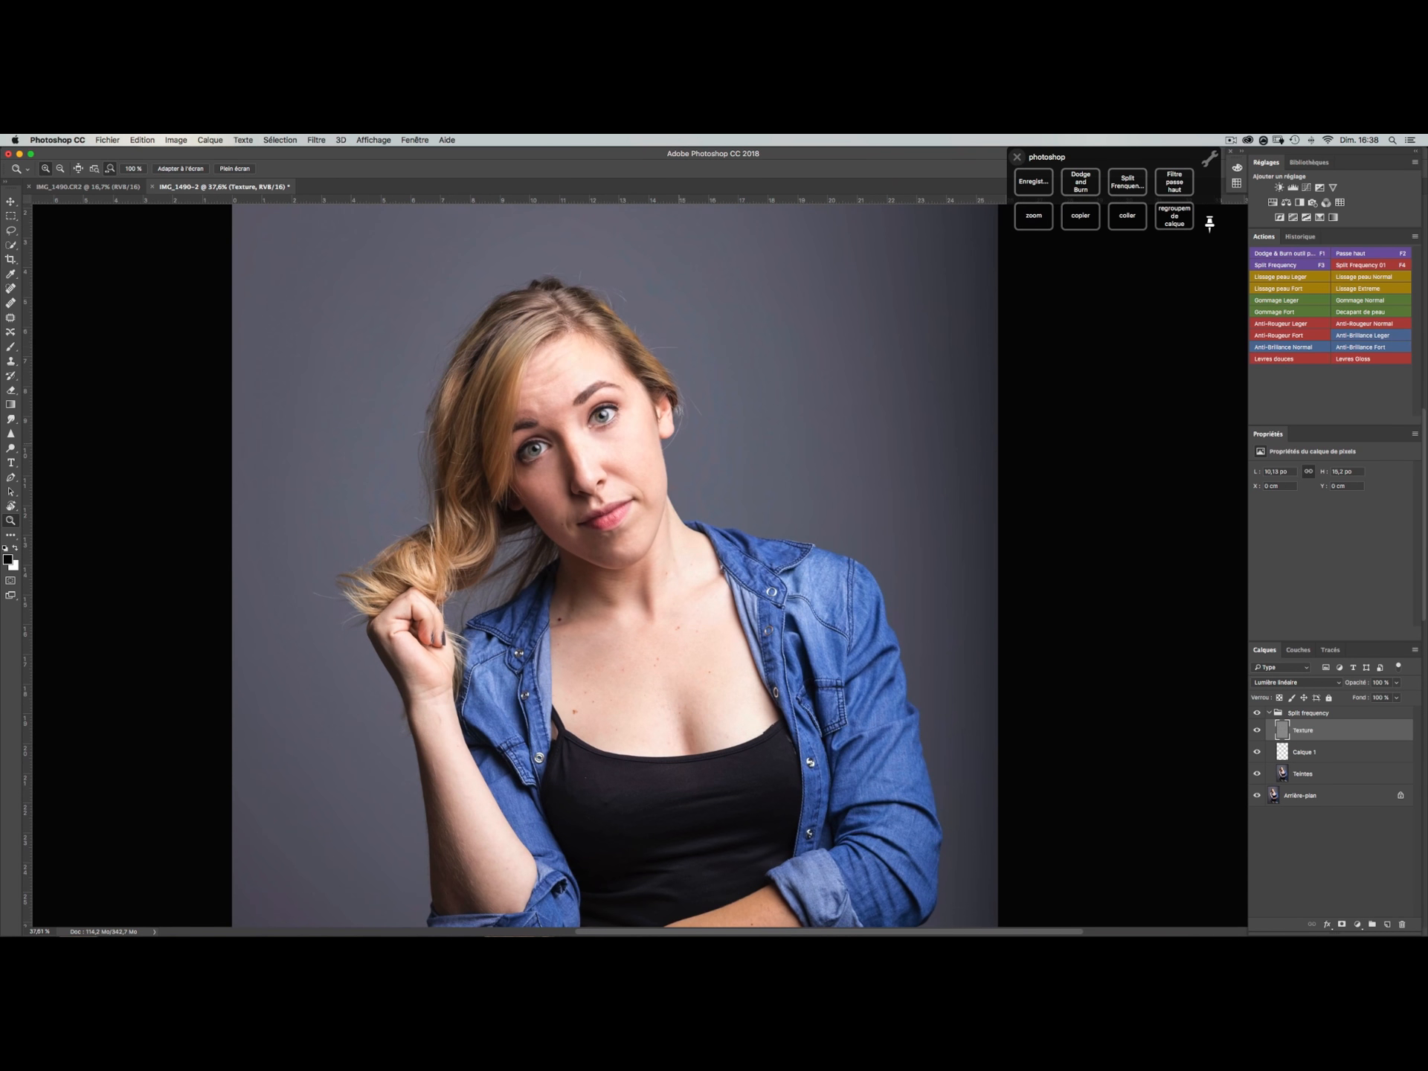
{"action": "left_click_drag", "start_coordinate": [571, 378], "coordinate": [619, 395]}
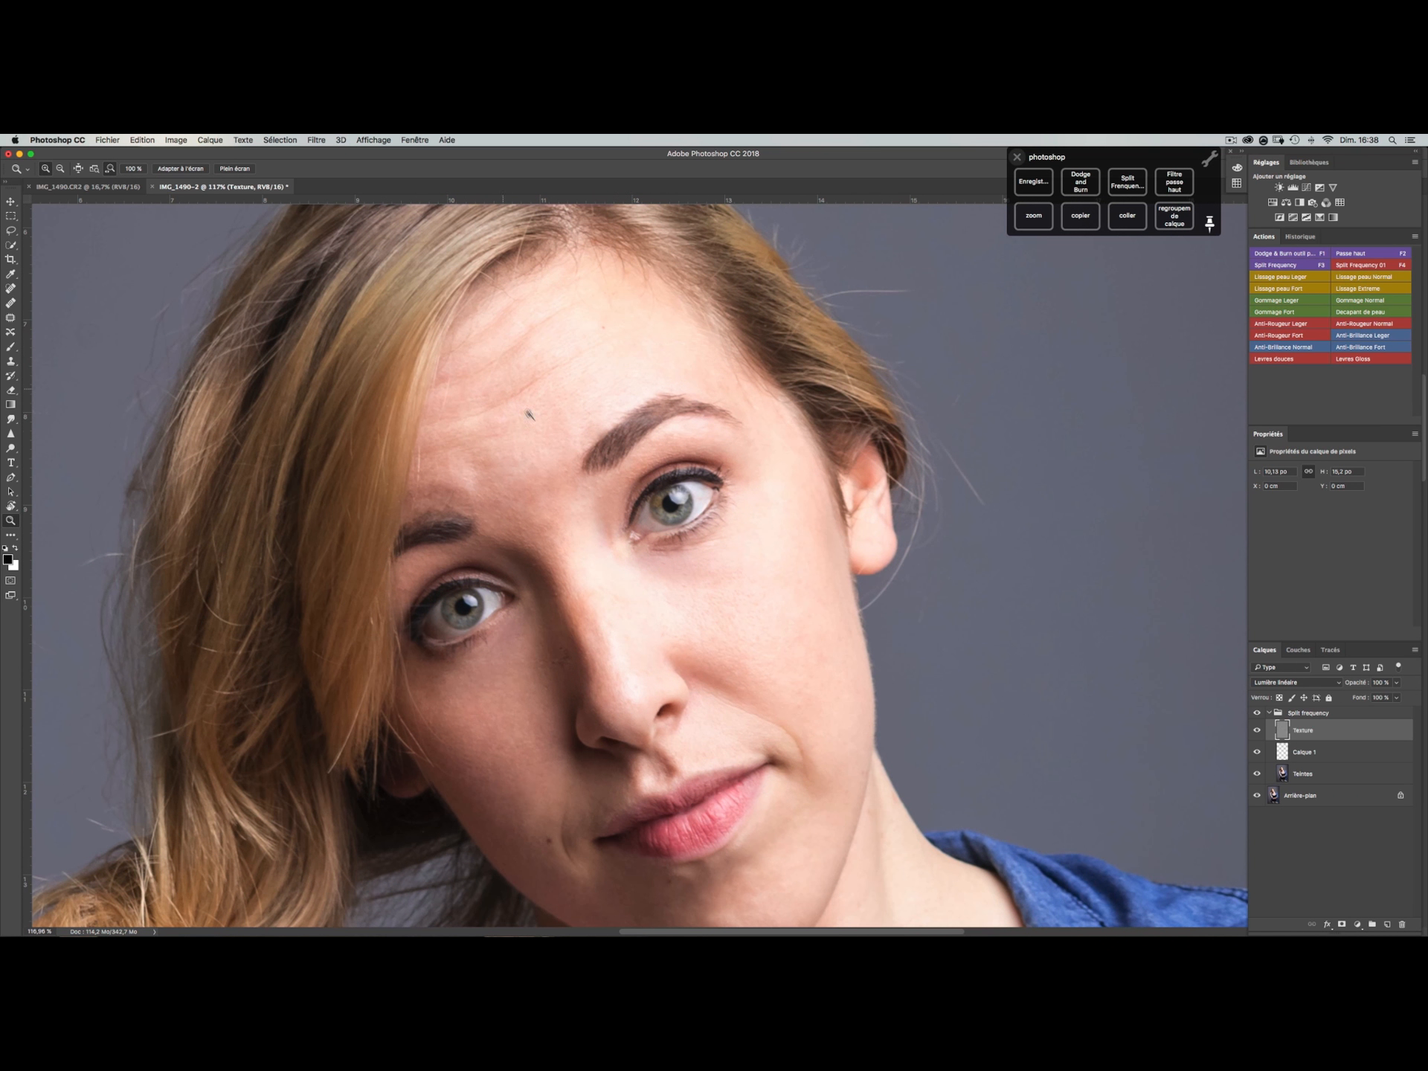
{"action": "left_click_drag", "start_coordinate": [506, 452], "coordinate": [526, 461]}
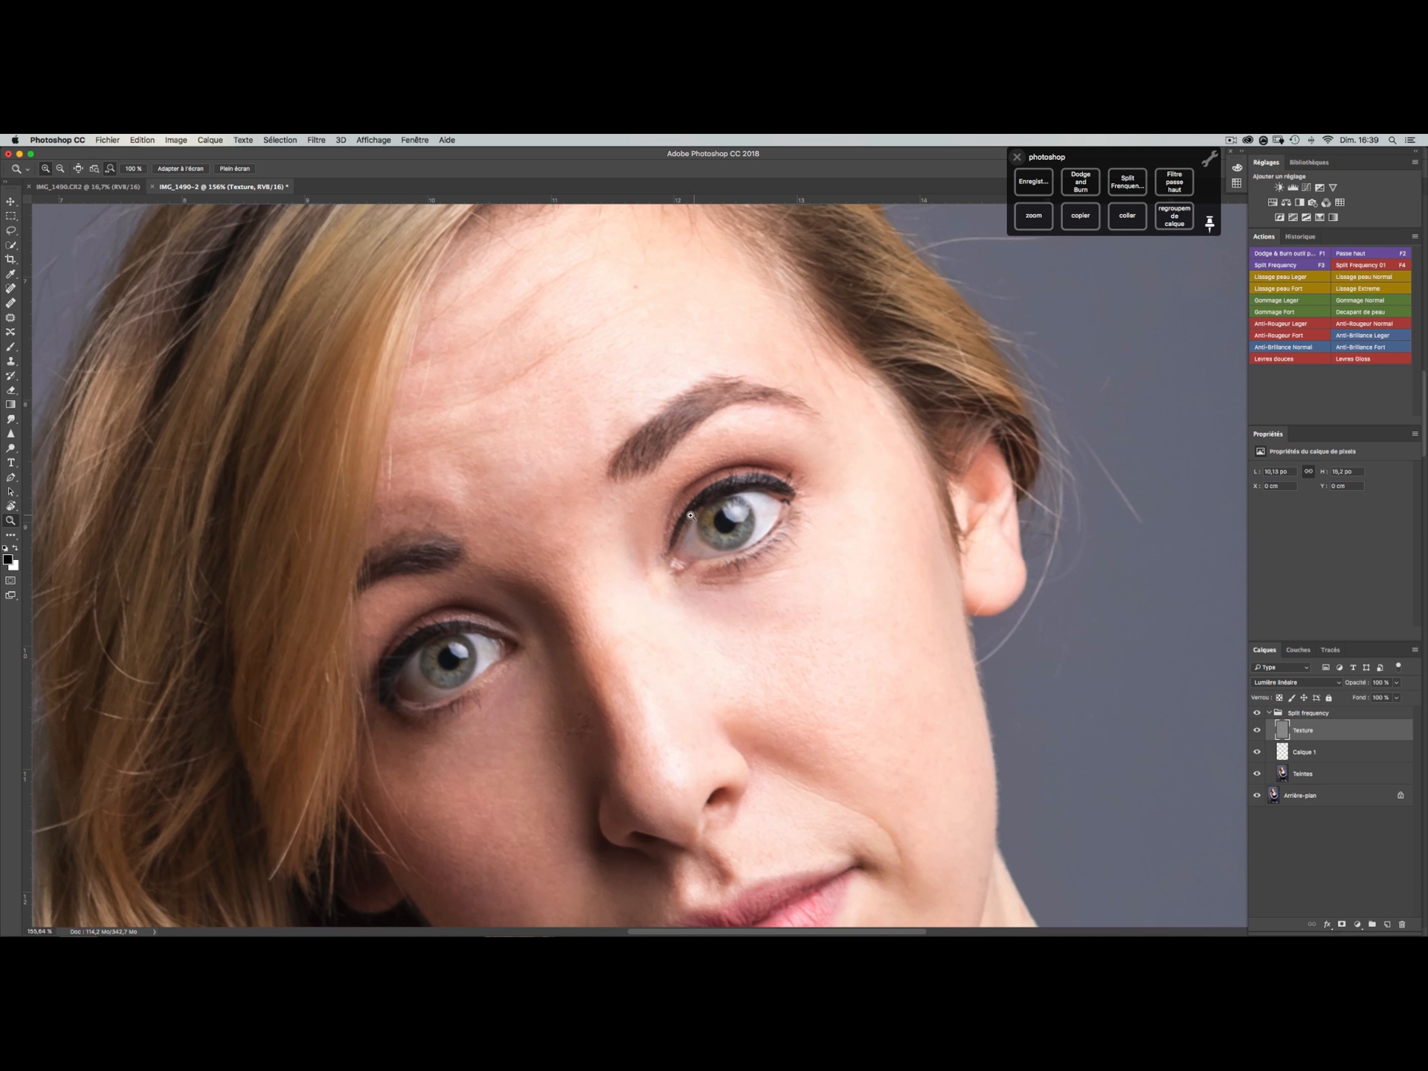
{"action": "key", "text": "j"}
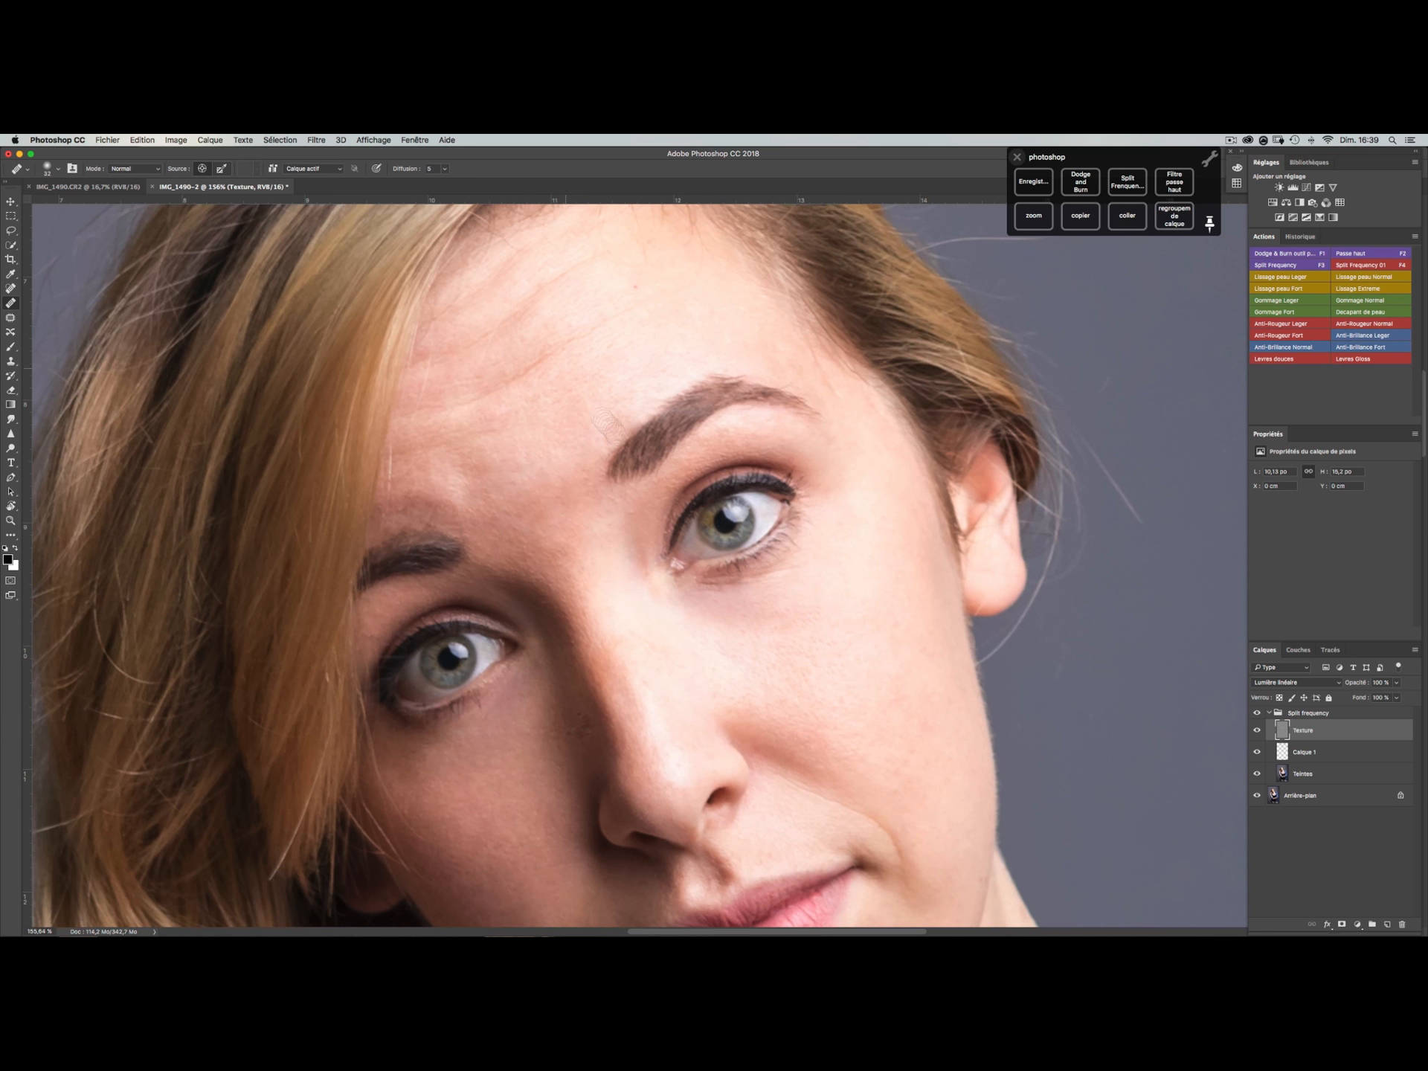
{"action": "scroll", "coordinate": [606, 424], "scroll_direction": "down", "scroll_amount": 5}
{"action": "scroll", "coordinate": [606, 424], "scroll_direction": "right", "scroll_amount": 4}
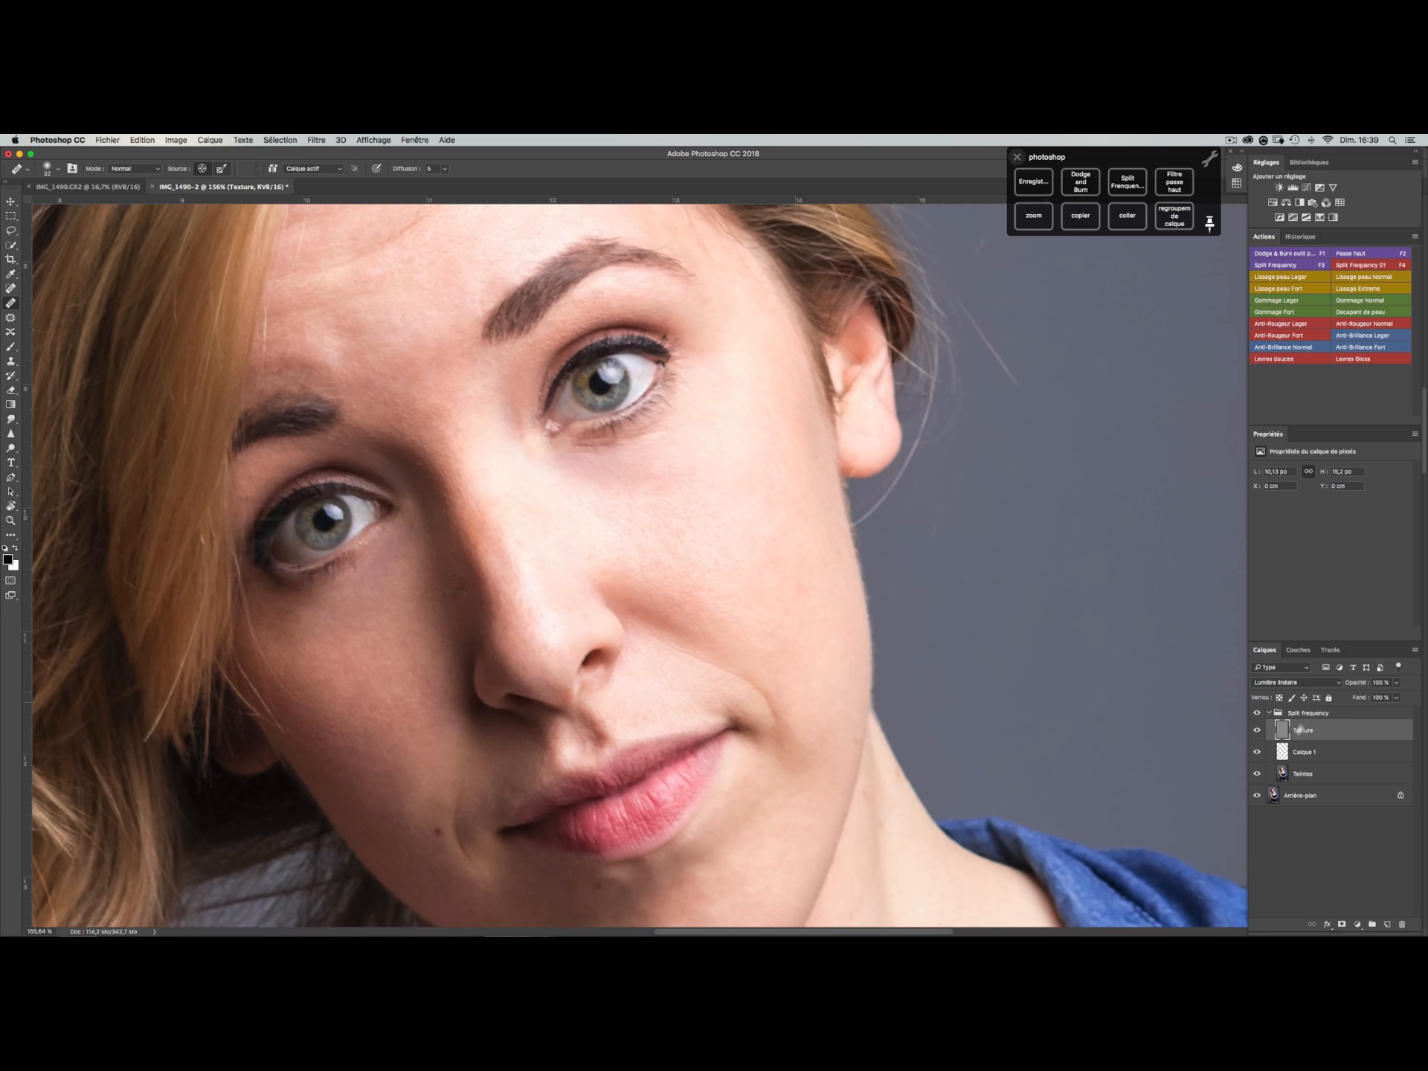
- On the Calque 1 layer, paint sampled skin tone over the lit cheek with a smaller Brush at 10% flow
{"action": "left_click", "coordinate": [1294, 753]}
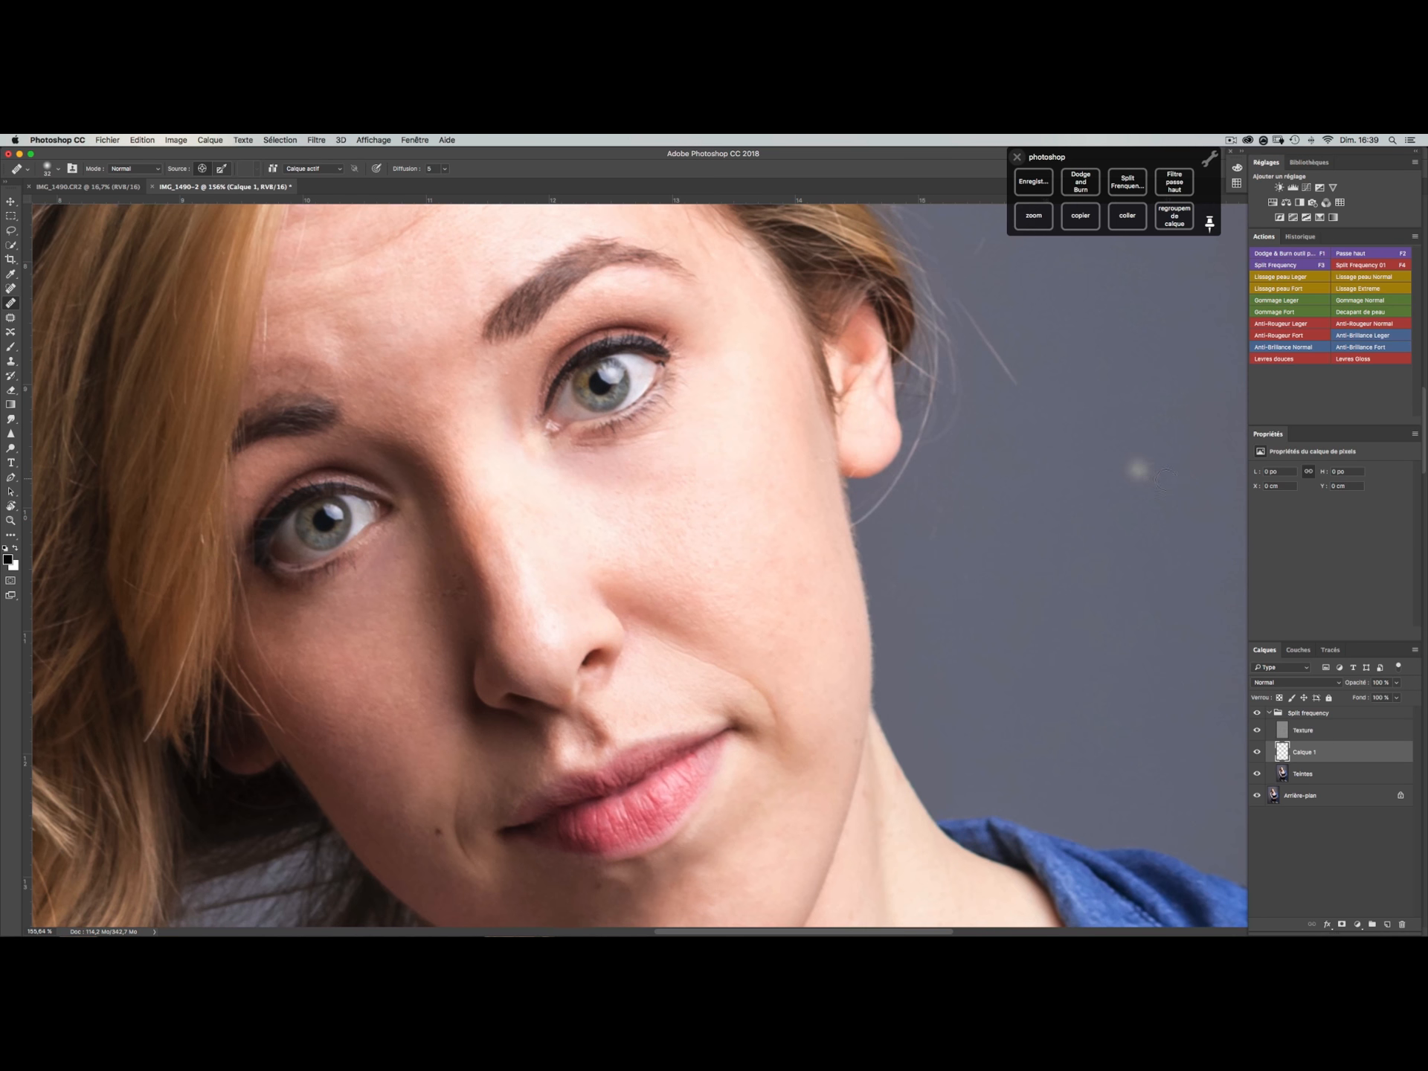
{"action": "key", "text": "b"}
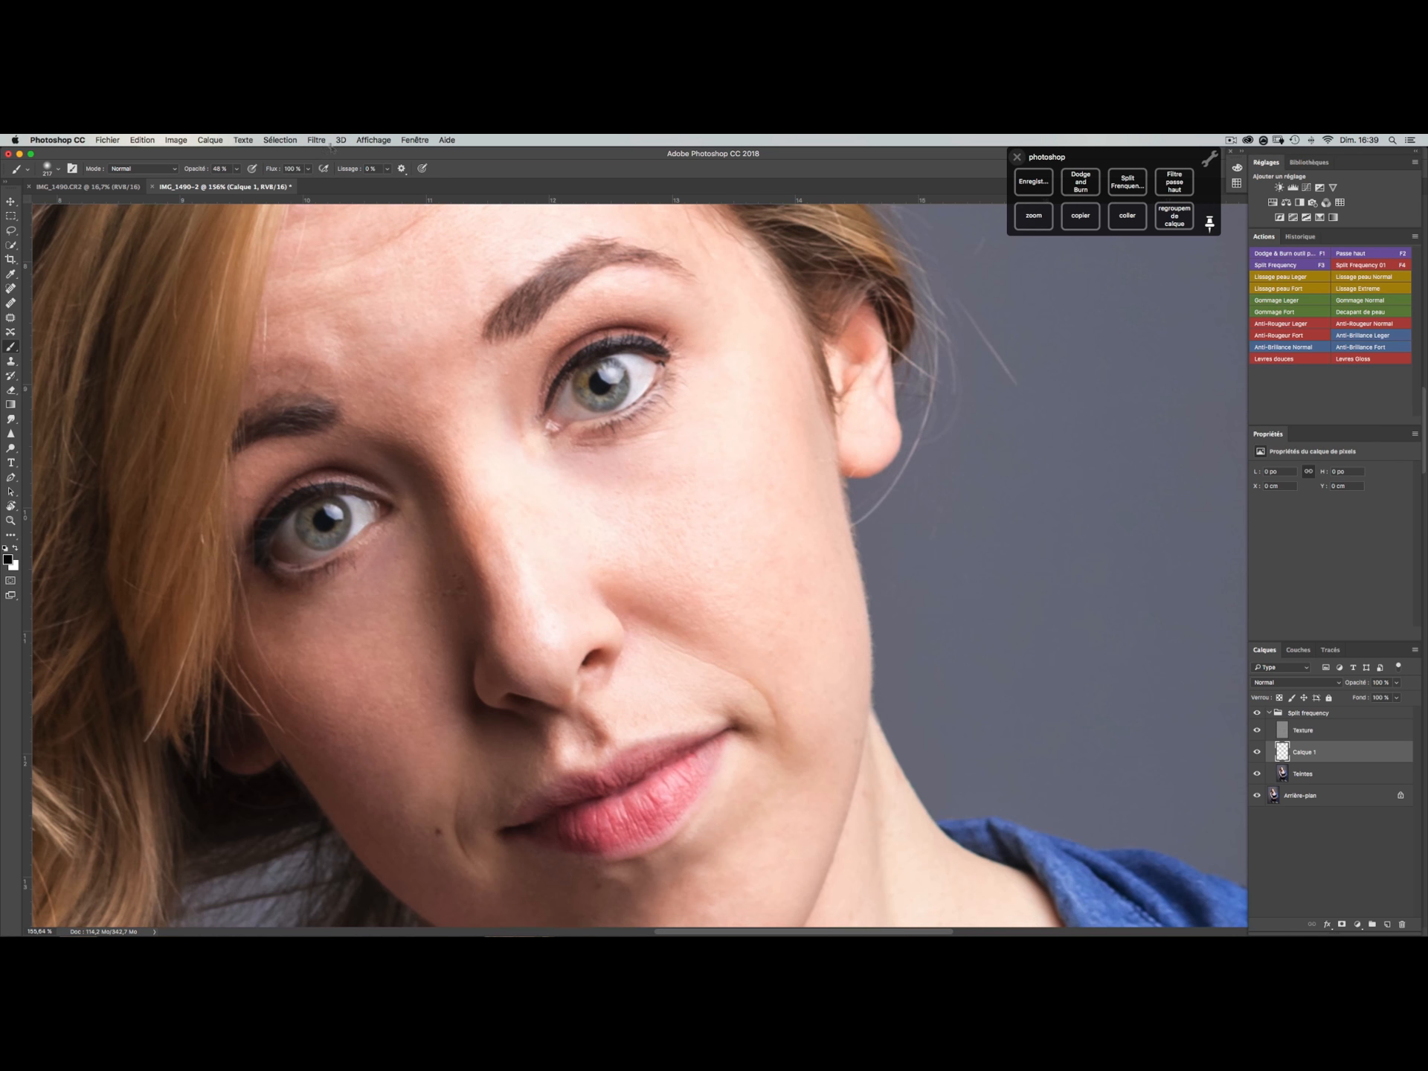
{"action": "key", "text": "shift+1"}
{"action": "left_click_drag", "start_coordinate": [718, 536], "coordinate": [658, 540]}
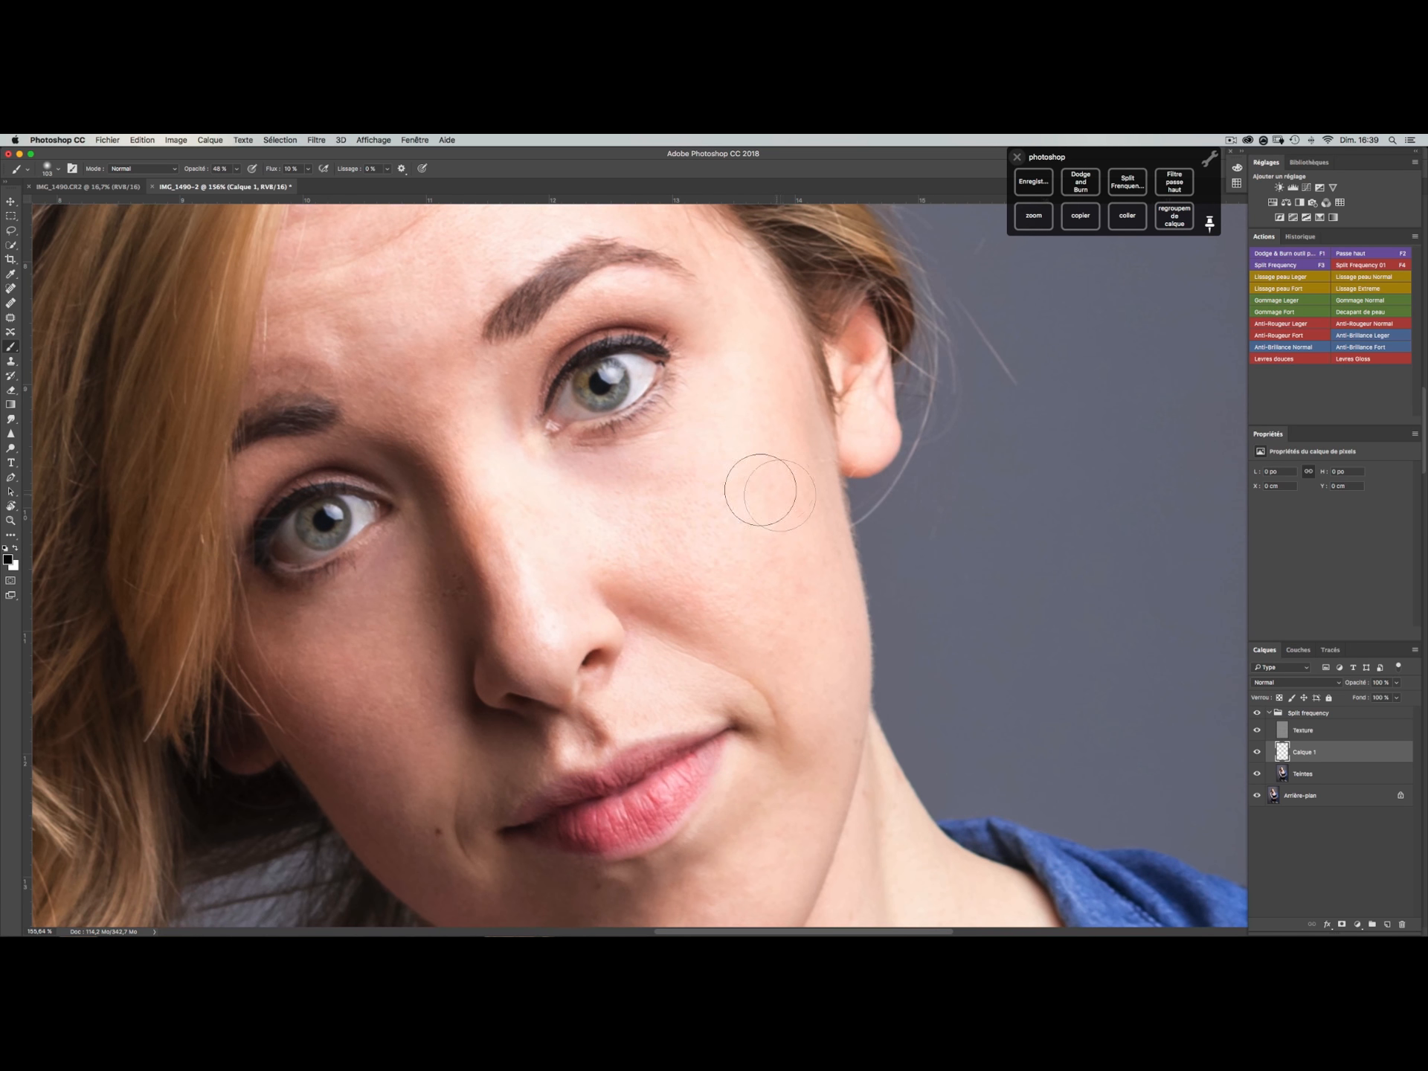
{"action": "left_click", "coordinate": [693, 523], "text": "alt"}
{"action": "mouse_move", "coordinate": [707, 434]}
{"action": "left_mouse_down"}
{"action": "mouse_move", "coordinate": [709, 404]}
{"action": "mouse_move", "coordinate": [557, 462]}
{"action": "mouse_move", "coordinate": [726, 411]}
{"action": "mouse_move", "coordinate": [559, 480]}
{"action": "mouse_move", "coordinate": [710, 461]}
{"action": "mouse_move", "coordinate": [564, 465]}
{"action": "mouse_move", "coordinate": [728, 452]}
{"action": "mouse_move", "coordinate": [548, 456]}
{"action": "mouse_move", "coordinate": [714, 465]}
{"action": "left_mouse_up"}
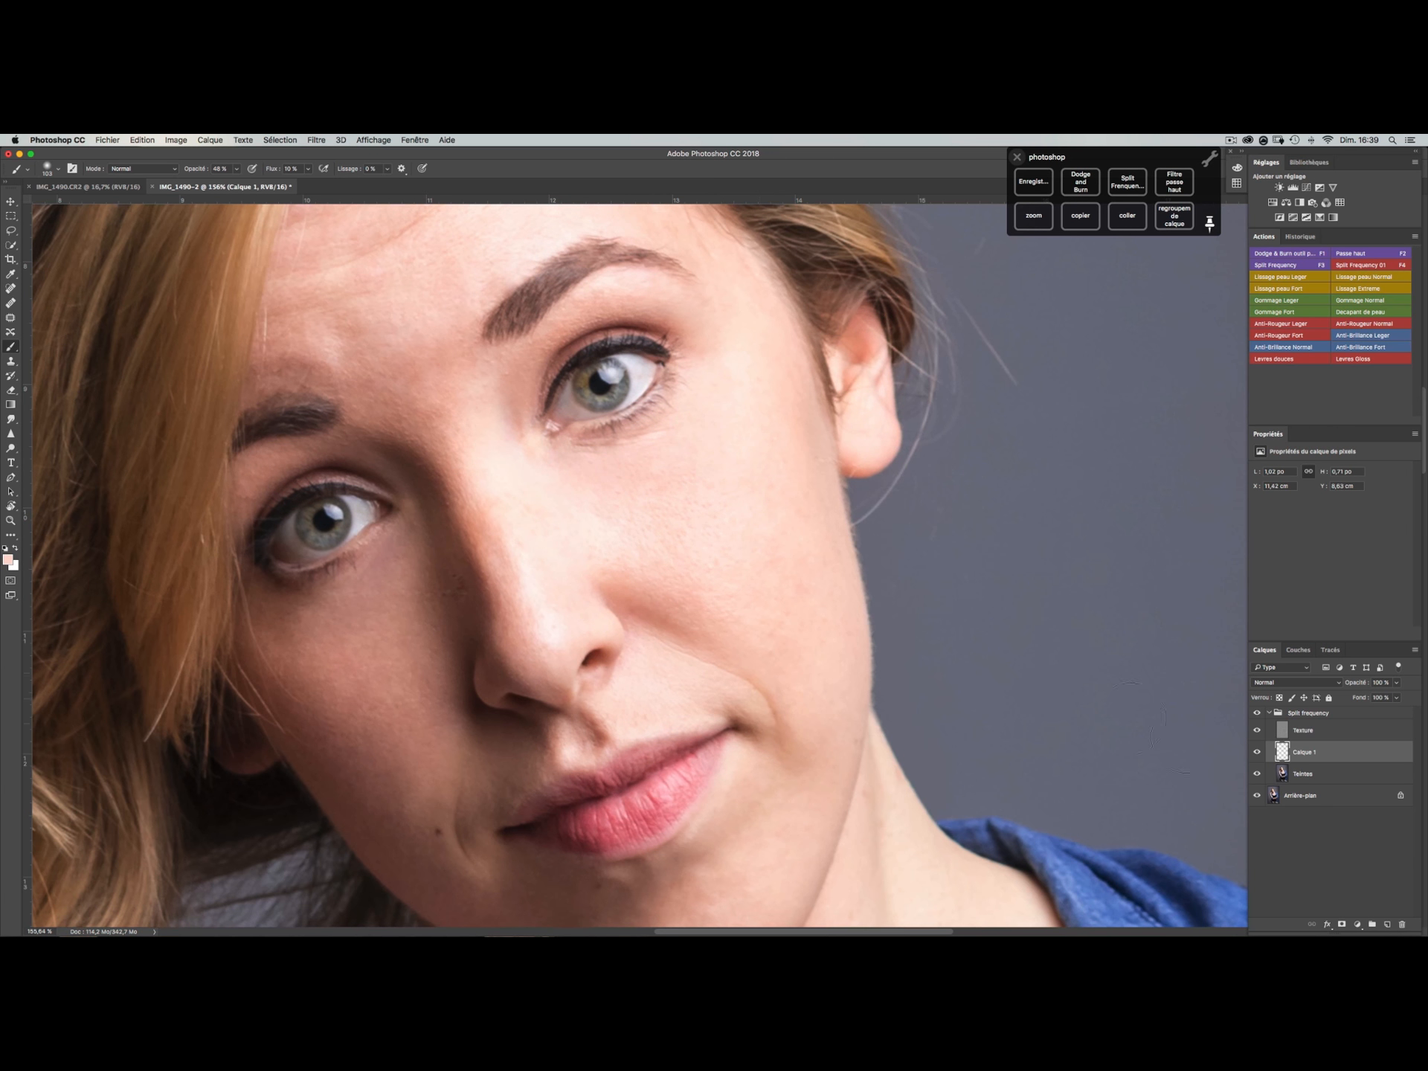
- Compare the cheek with and without the painting on Calque 1
{"action": "left_click", "coordinate": [1256, 754]}
{"action": "left_click", "coordinate": [1258, 755]}
{"action": "left_click", "coordinate": [1256, 754]}
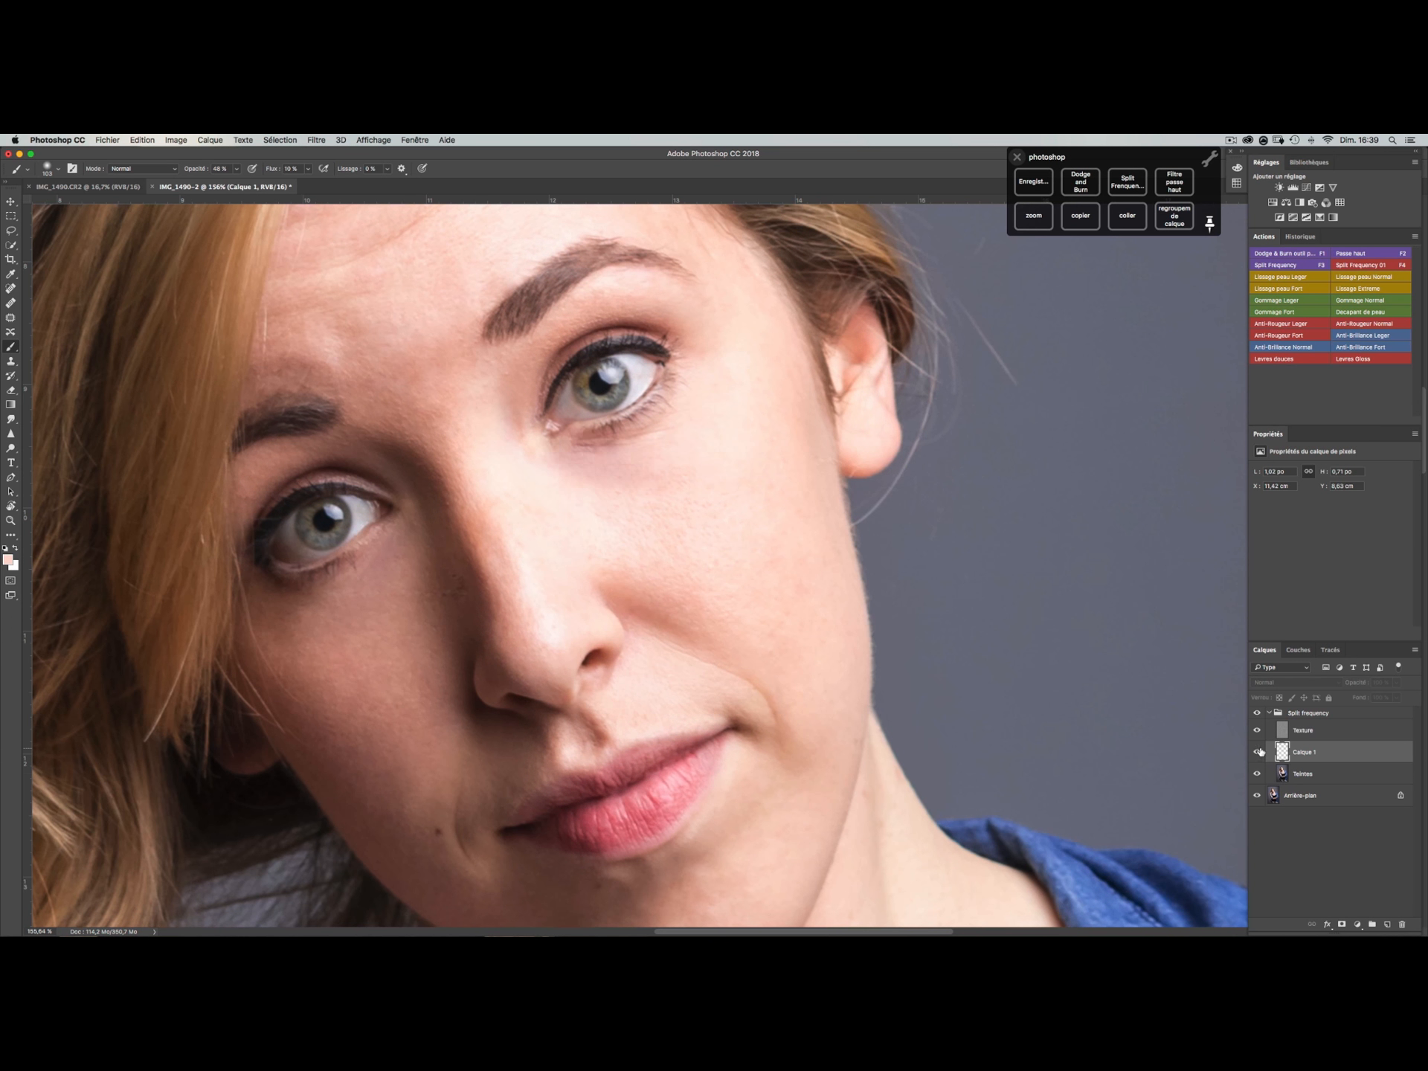
{"action": "left_click", "coordinate": [1257, 755]}
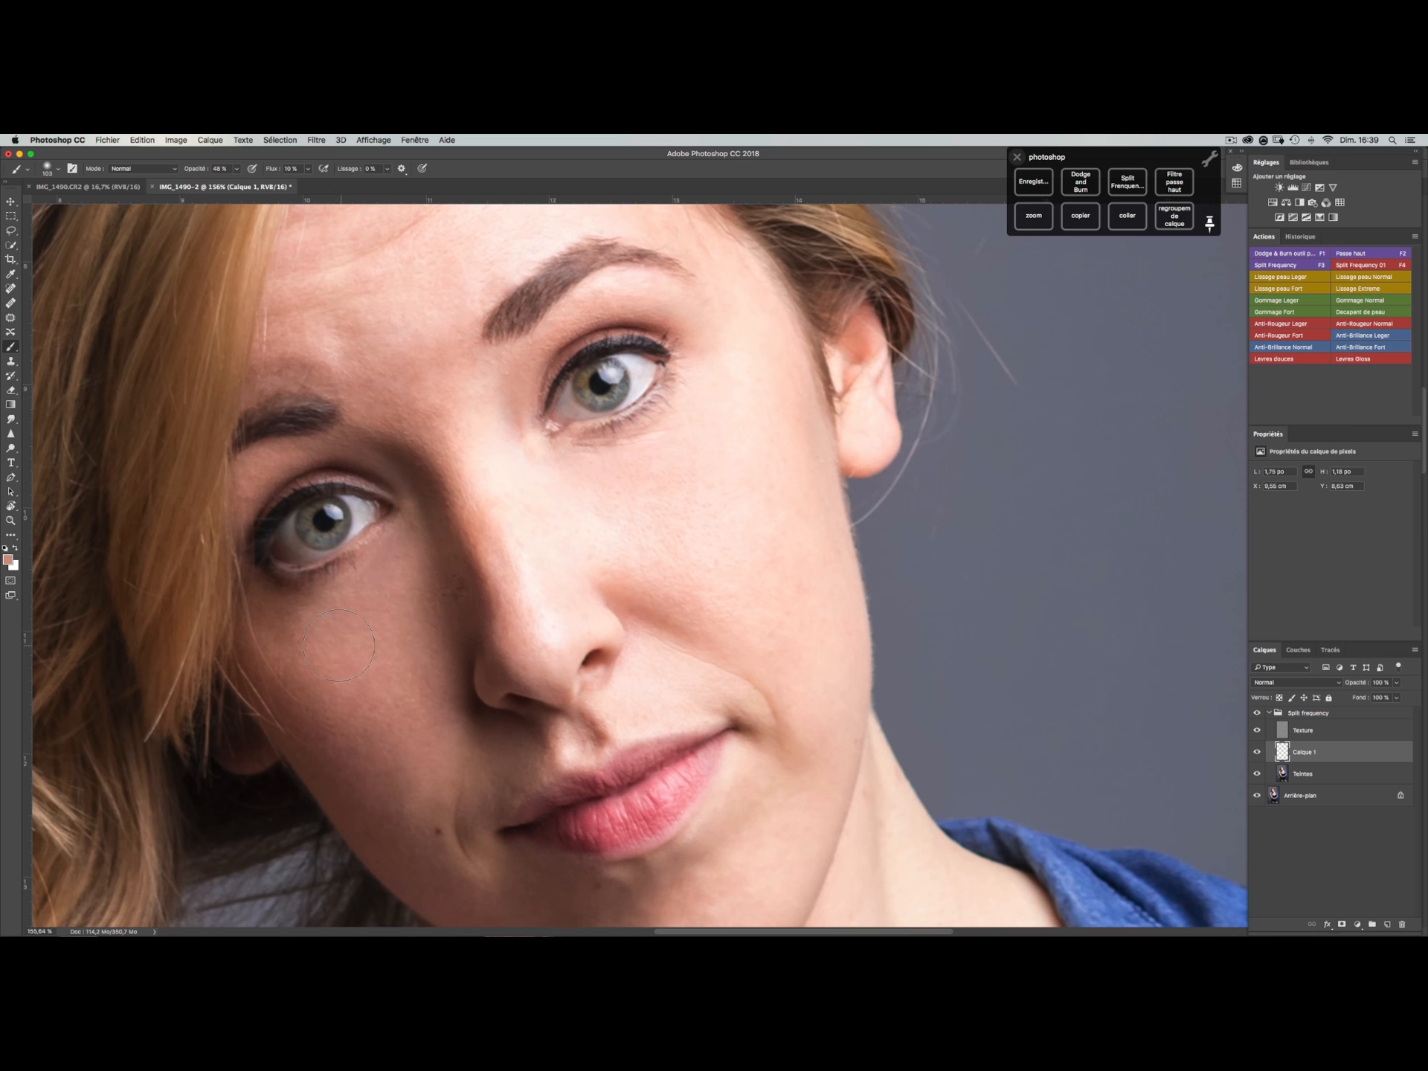
- Paint over the shaded inner eye corner, and sample skin tones beside the nose for a resized Brush
{"action": "left_click_drag", "start_coordinate": [398, 525], "coordinate": [387, 479]}
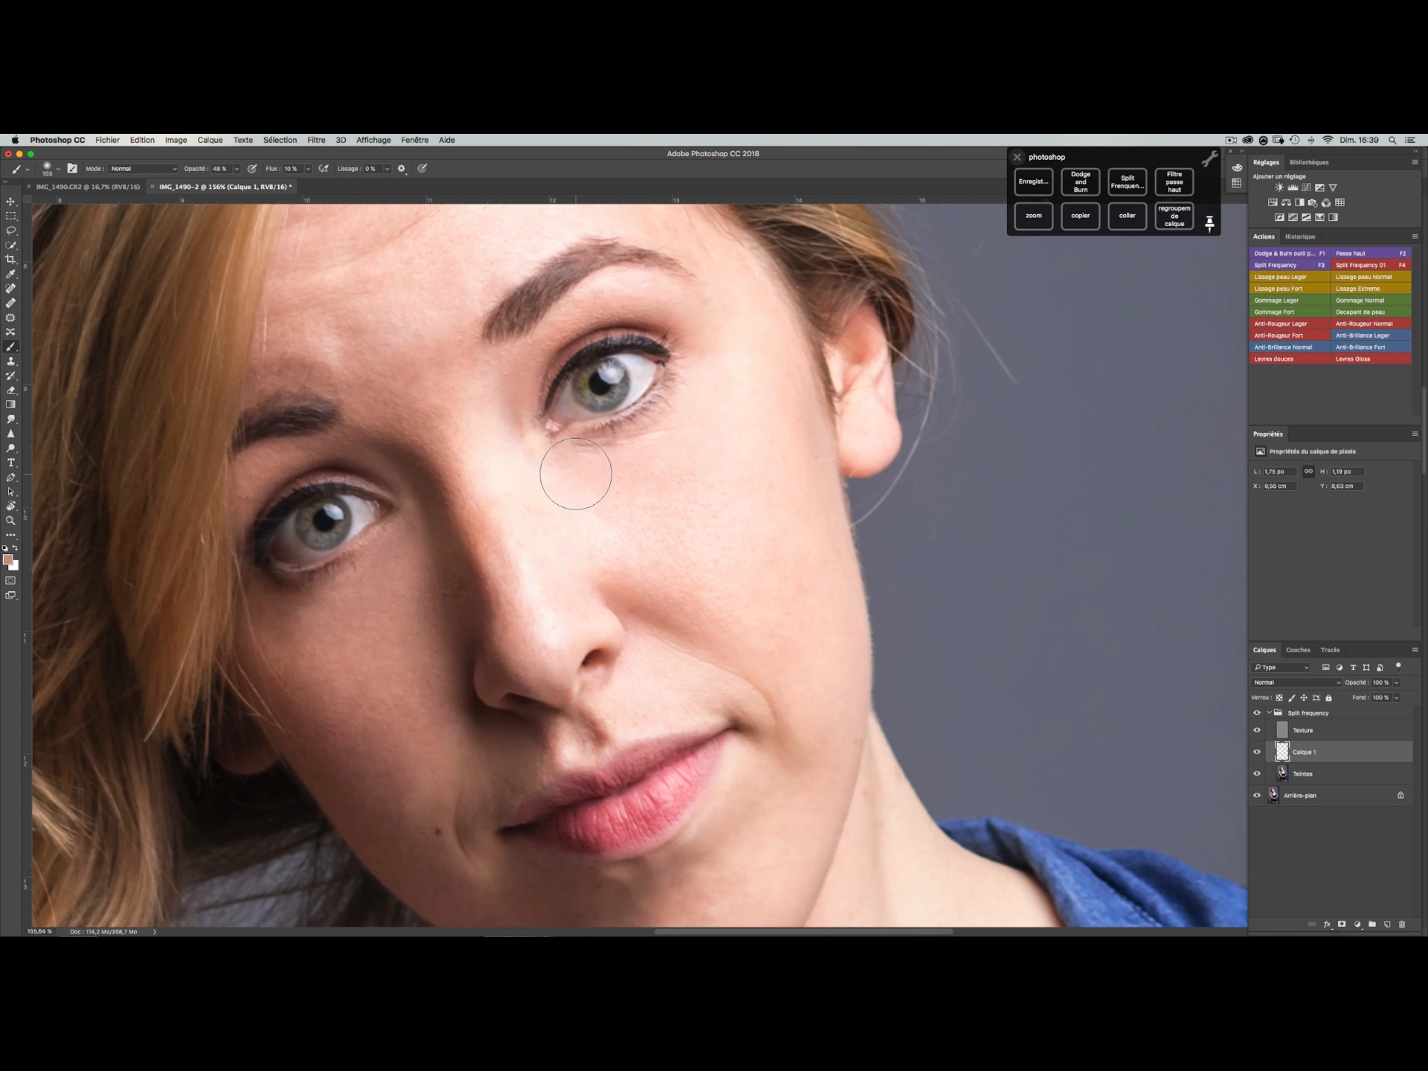
{"action": "left_click_drag", "start_coordinate": [603, 492], "coordinate": [557, 472], "text": "ctrl+alt"}
{"action": "left_click", "coordinate": [627, 503], "text": "alt"}
{"action": "left_click", "coordinate": [523, 424], "text": "alt"}
- On the Teintes layer, heal the tone patches on the upper nose bridge near the ear-side eye's inner corner
{"action": "left_click", "coordinate": [1312, 736]}
{"action": "left_click", "coordinate": [1307, 772]}
{"action": "key", "text": "j"}
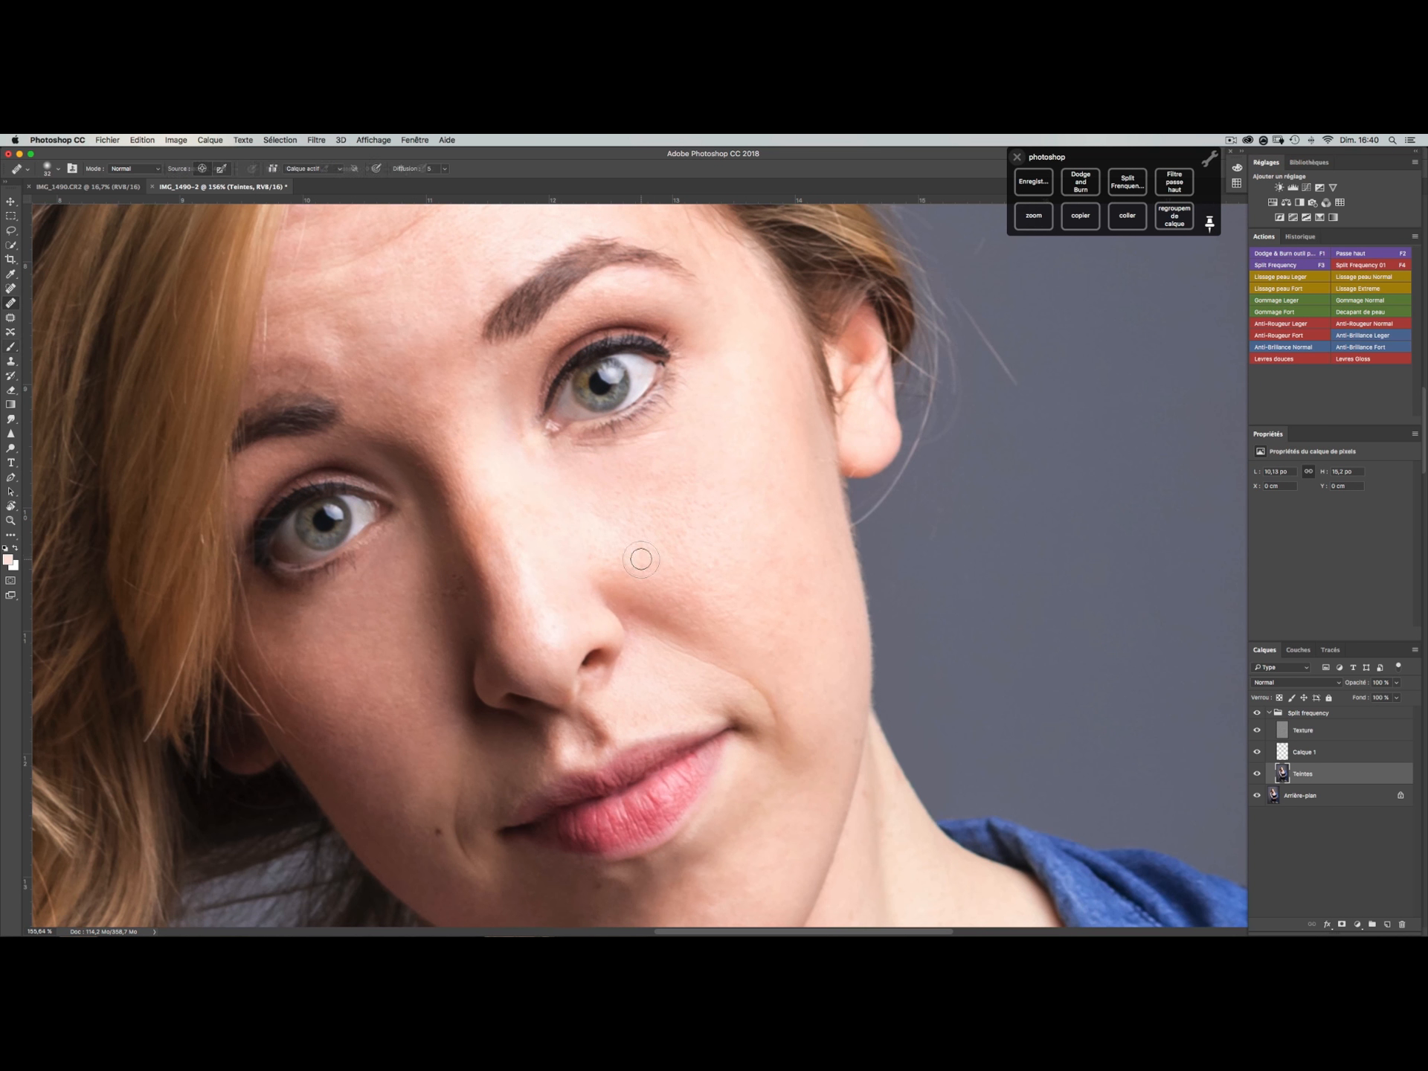
{"action": "left_click", "coordinate": [517, 468]}
{"action": "left_click", "coordinate": [499, 438], "text": "alt"}
{"action": "left_click", "coordinate": [521, 424]}
{"action": "left_click", "coordinate": [507, 409], "text": "alt"}
{"action": "left_click", "coordinate": [533, 457]}
- On the Texture layer, heal the marks on the upper nose bridge and lower down the nose
{"action": "left_click", "coordinate": [1264, 730]}
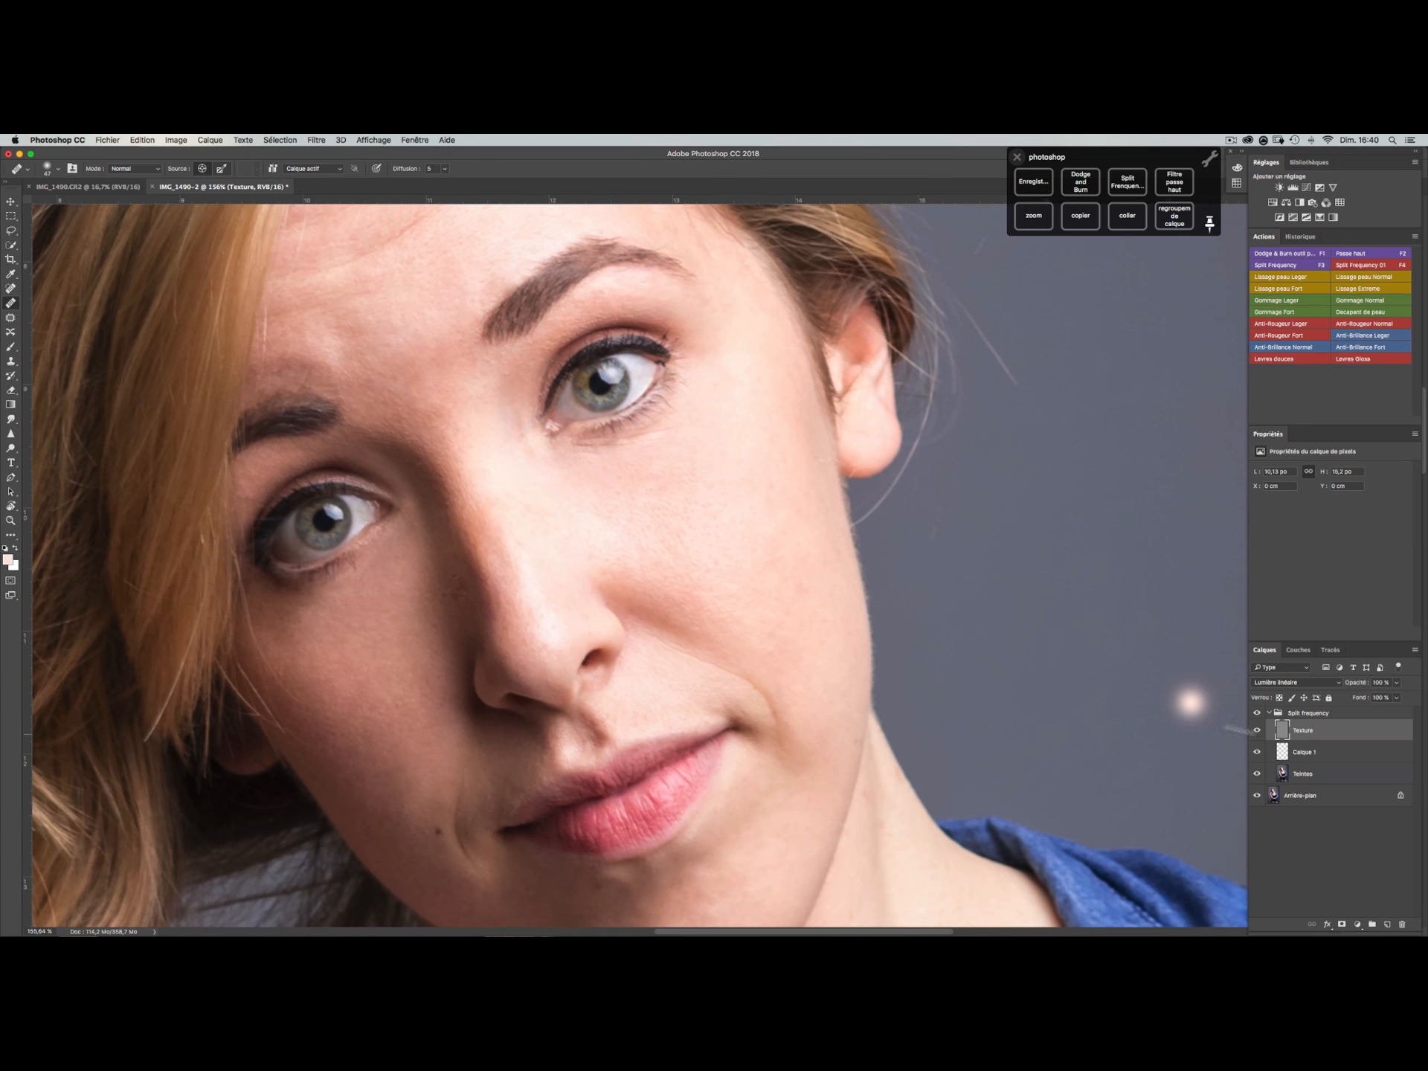
{"action": "left_click", "coordinate": [553, 499], "text": "alt"}
{"action": "left_click", "coordinate": [530, 451]}
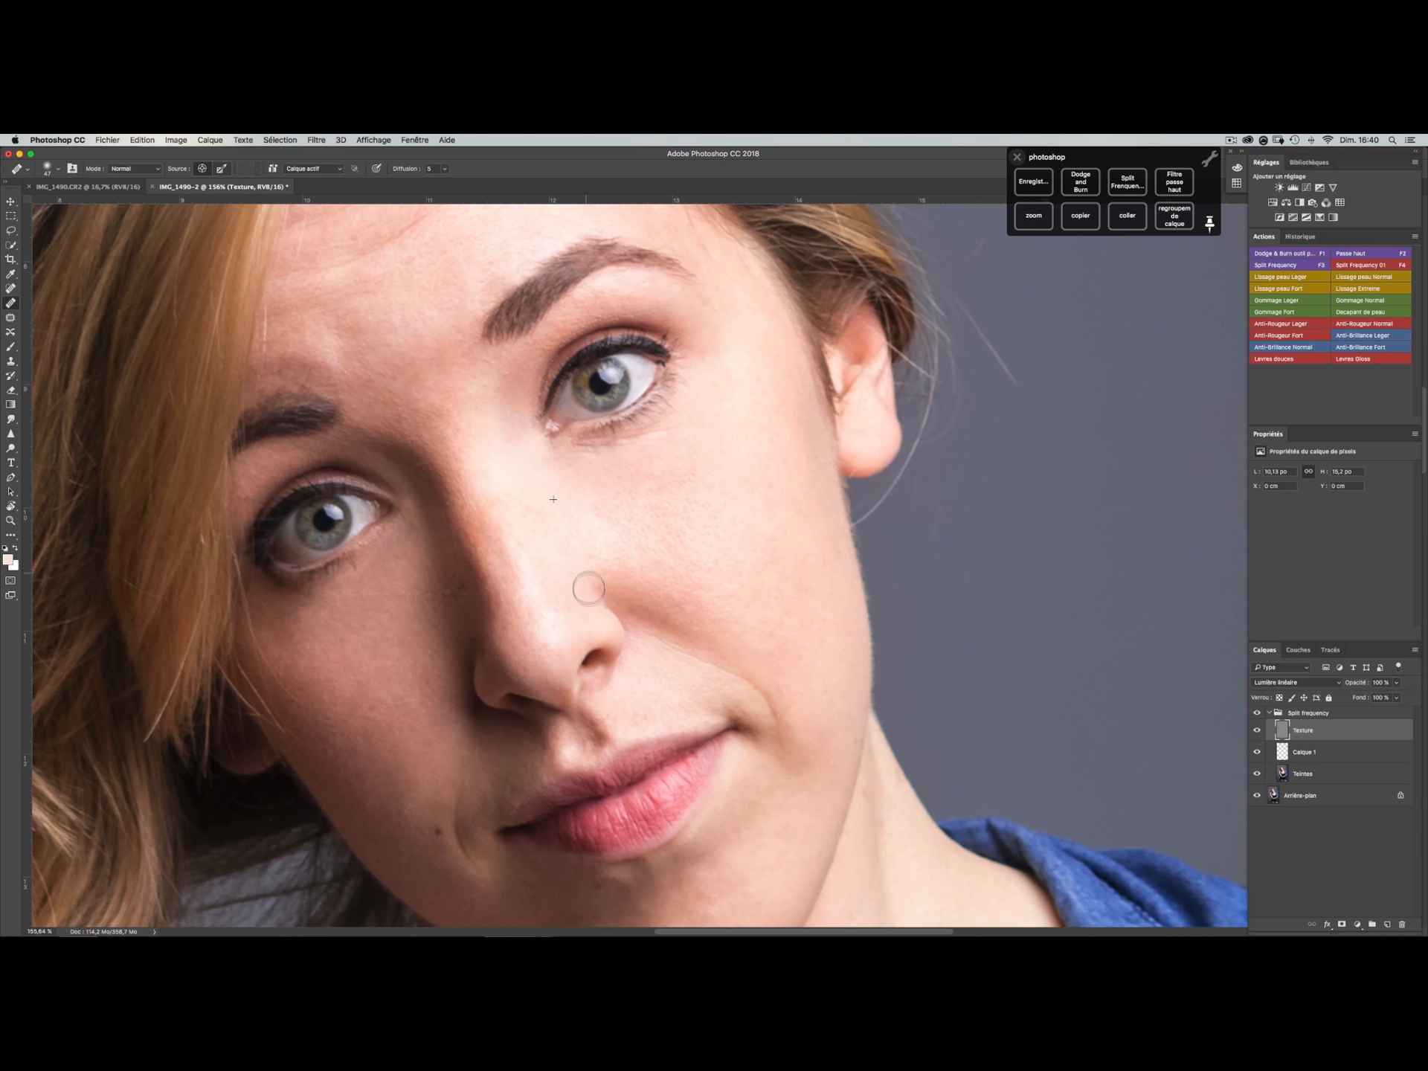
{"action": "left_click", "coordinate": [527, 555], "text": "alt"}
{"action": "left_click", "coordinate": [536, 582]}
- Heal the dark red mole at the base of the neck and the small spot on the upper chest
{"action": "key", "text": "z"}
{"action": "mouse_move", "coordinate": [631, 573]}
{"action": "left_mouse_down"}
{"action": "mouse_move", "coordinate": [571, 573]}
{"action": "mouse_move", "coordinate": [611, 584]}
{"action": "left_mouse_up"}
{"action": "left_click_drag", "start_coordinate": [644, 709], "coordinate": [733, 272]}
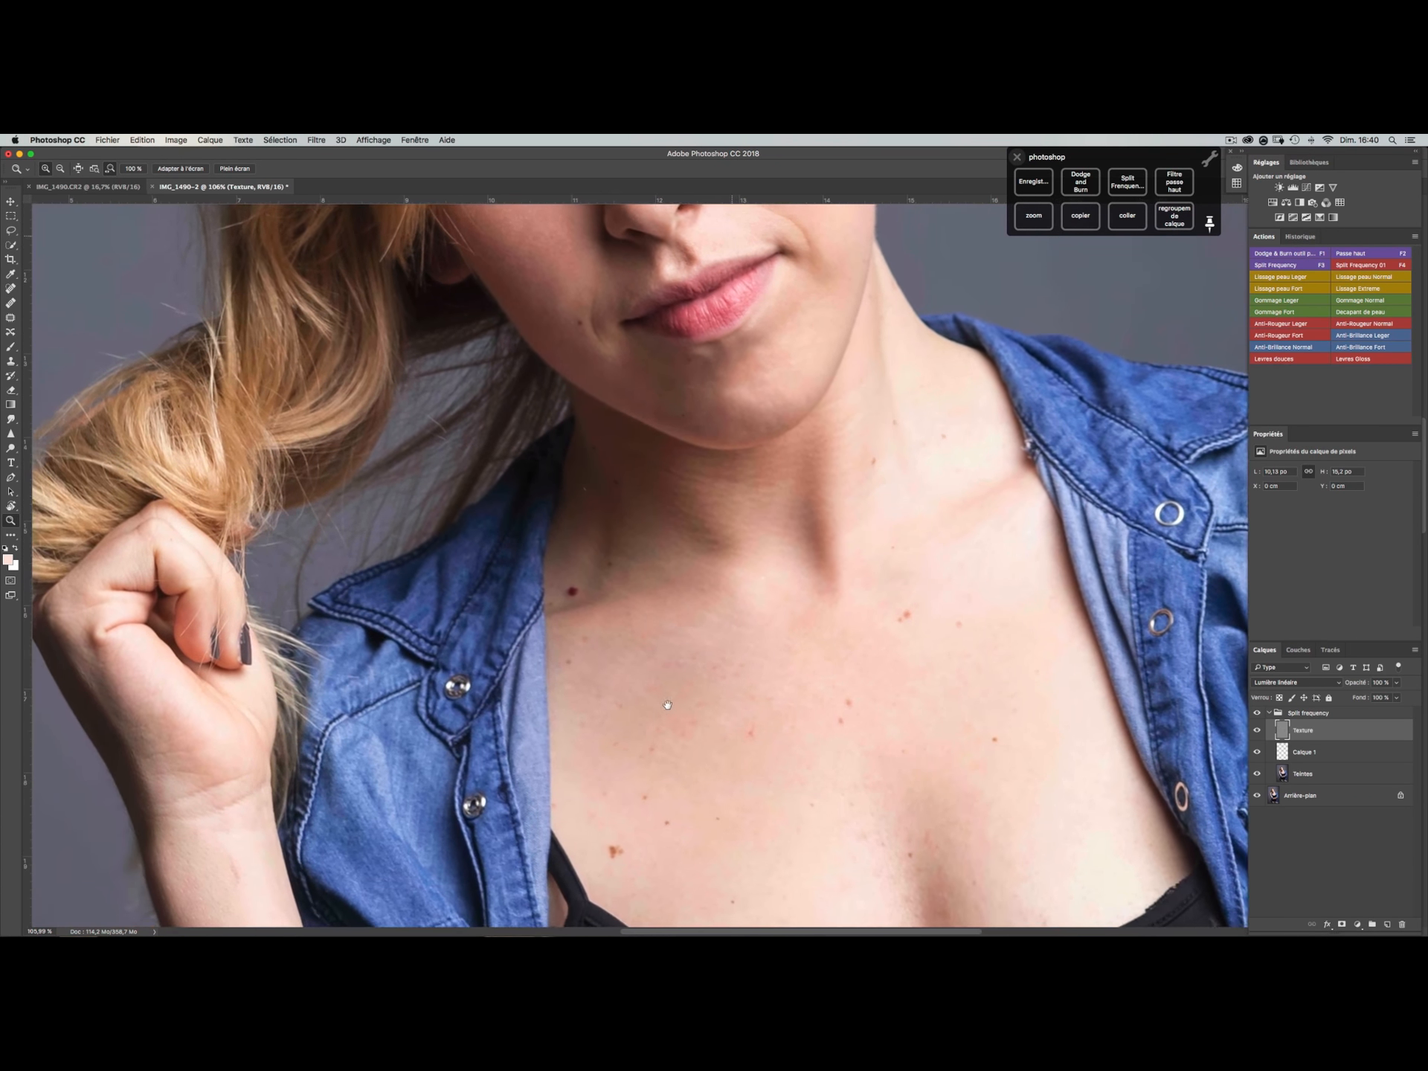
{"action": "left_click_drag", "start_coordinate": [627, 648], "coordinate": [590, 579]}
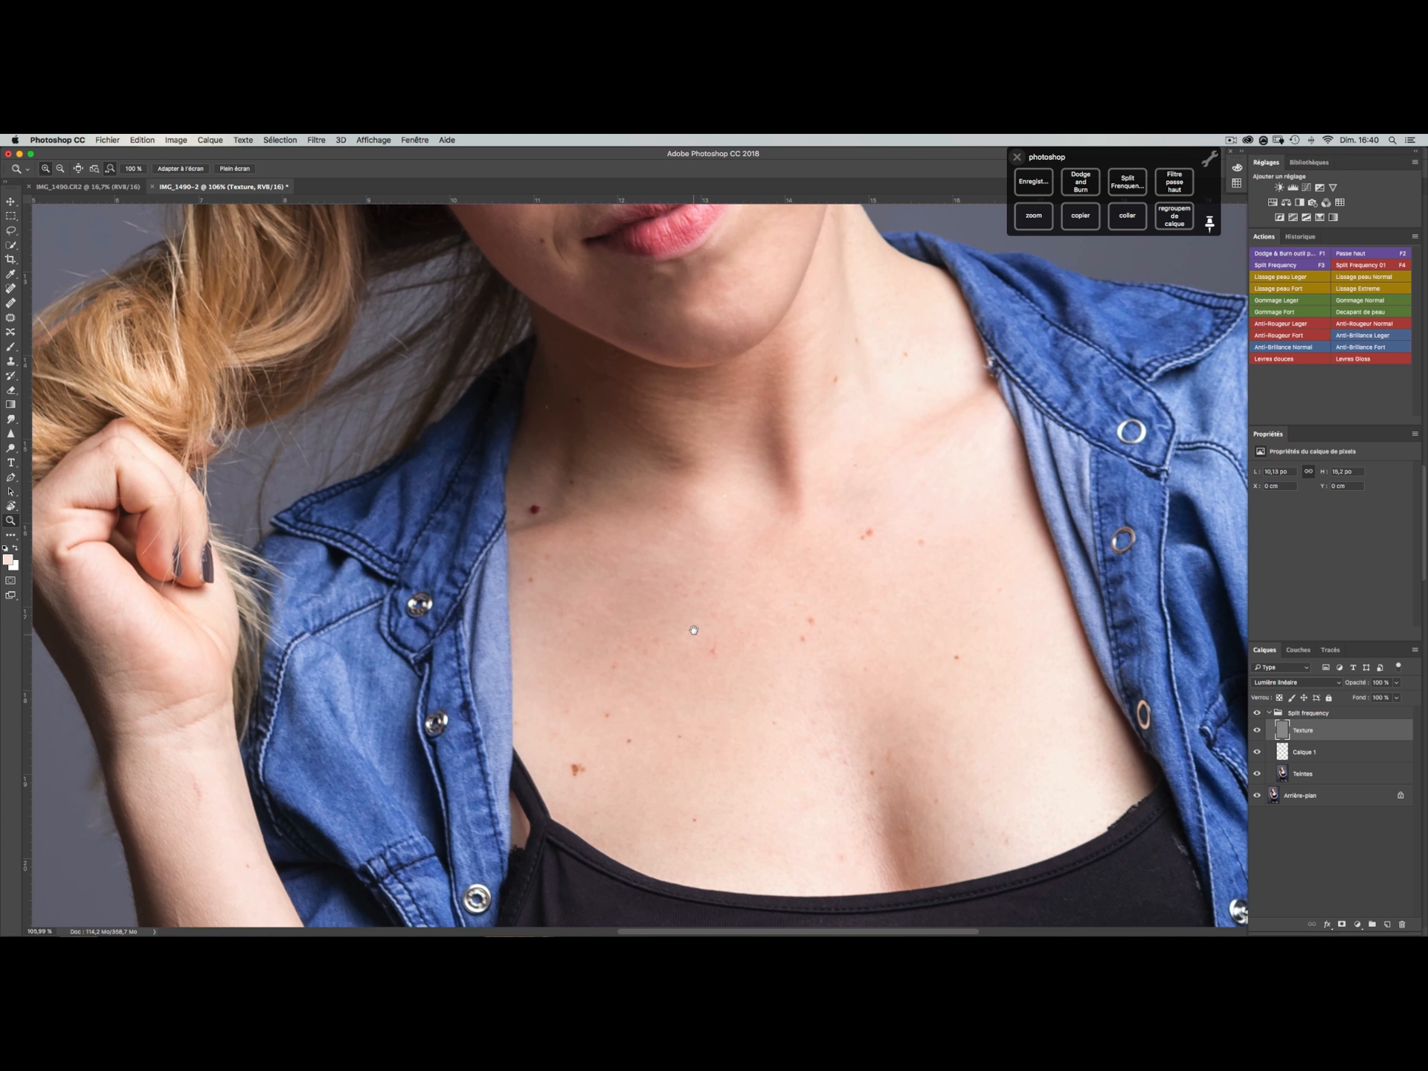
{"action": "left_click_drag", "start_coordinate": [763, 723], "coordinate": [735, 739]}
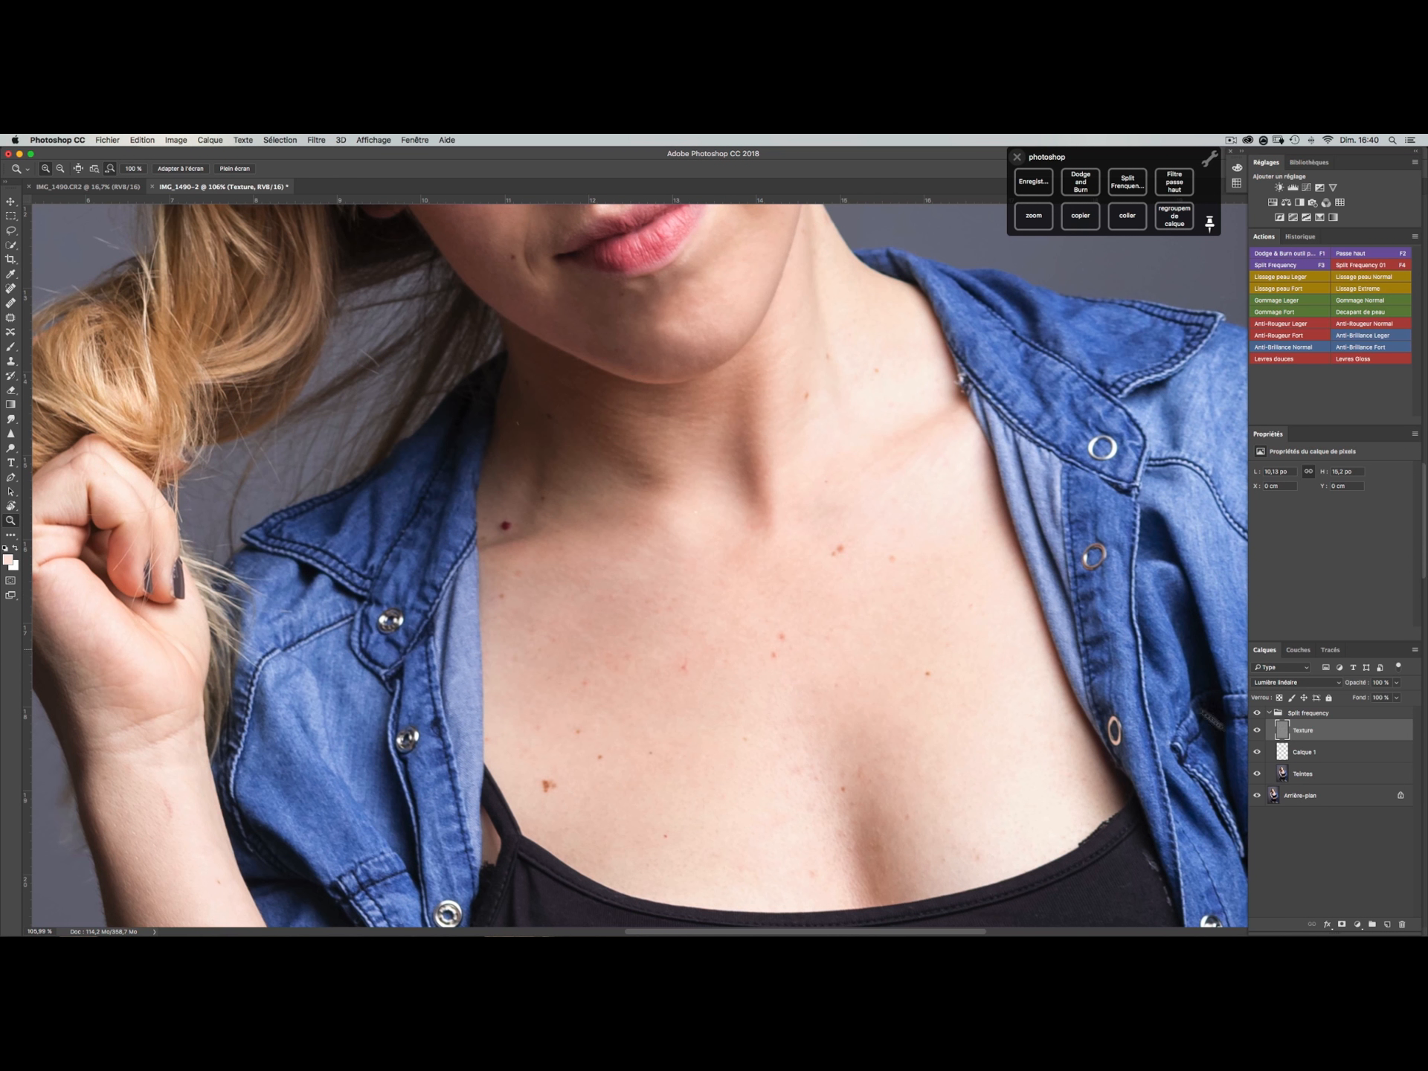
{"action": "key", "text": "j"}
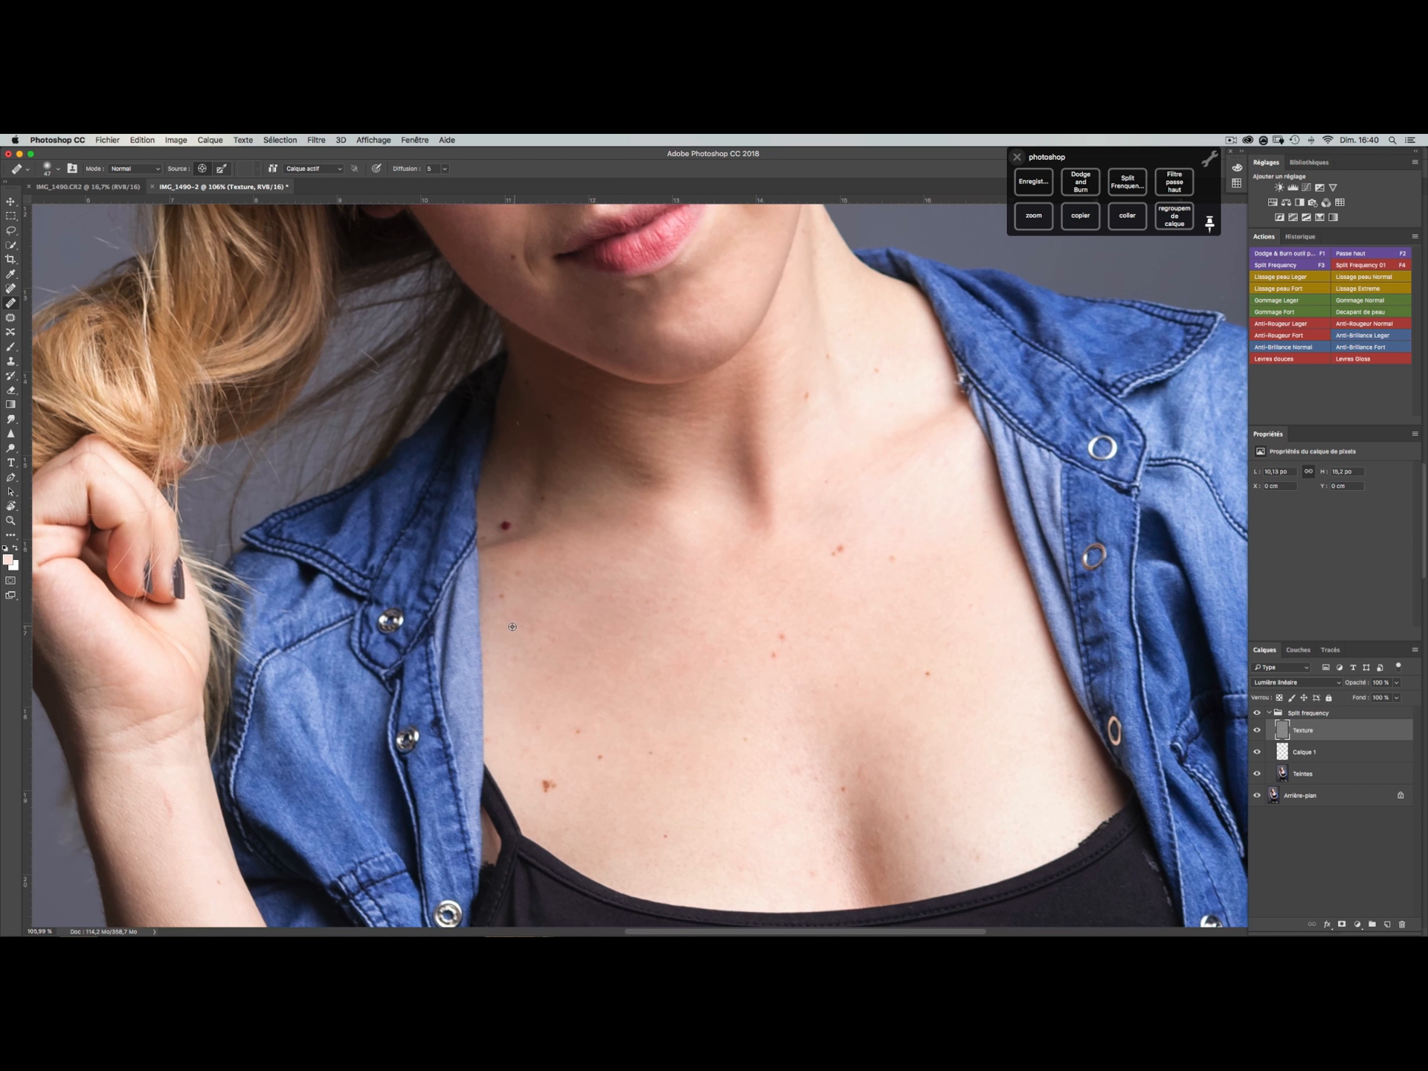
{"action": "left_click", "coordinate": [502, 506], "text": "alt"}
{"action": "left_click", "coordinate": [850, 414], "text": "alt"}
{"action": "left_click", "coordinate": [891, 559]}
- Heal the fine marks on the chest just beside the cleavage on the ear side
{"action": "left_click", "coordinate": [976, 813], "text": "alt"}
{"action": "left_click", "coordinate": [942, 853]}
{"action": "left_click", "coordinate": [959, 805], "text": "alt"}
{"action": "left_click", "coordinate": [902, 852]}
{"action": "left_click", "coordinate": [899, 828], "text": "alt"}
{"action": "left_click_drag", "start_coordinate": [911, 816], "coordinate": [901, 829]}
{"action": "left_click", "coordinate": [908, 843], "text": "alt"}
{"action": "left_click", "coordinate": [918, 832]}
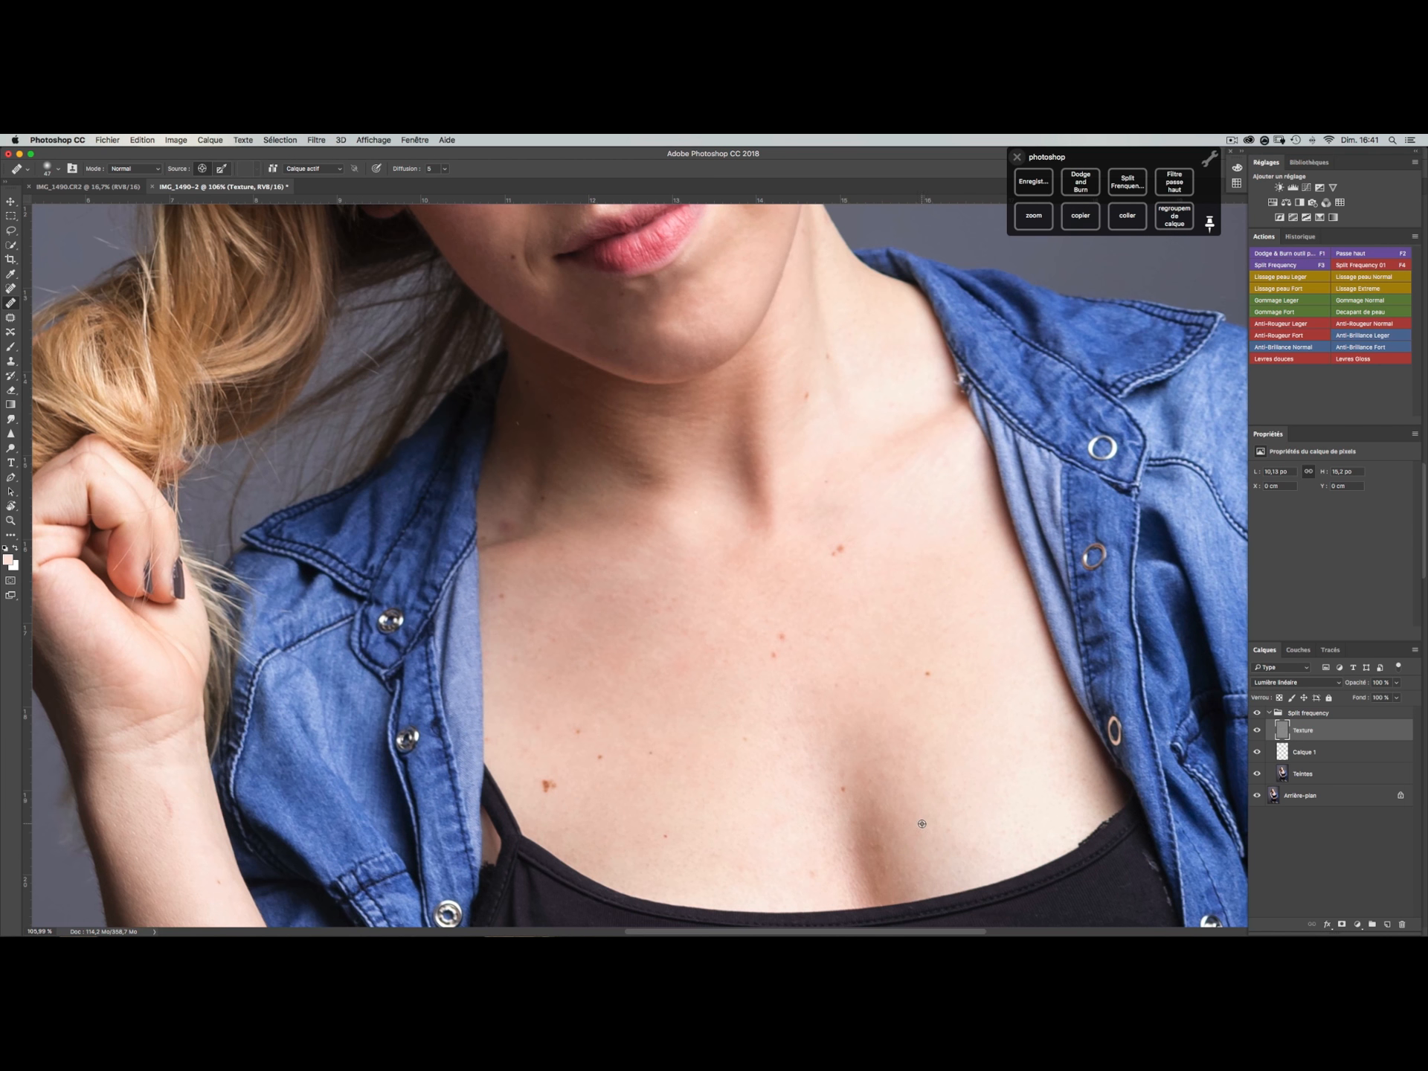
- Heal the marks on the chest near the open shirt's edge and low in the cleavage
{"action": "left_click", "coordinate": [1059, 792], "text": "alt"}
{"action": "left_click", "coordinate": [1074, 784]}
{"action": "left_click", "coordinate": [1051, 786], "text": "alt"}
{"action": "left_click_drag", "start_coordinate": [1051, 743], "coordinate": [1065, 738]}
{"action": "left_click", "coordinate": [908, 825], "text": "alt"}
{"action": "left_click", "coordinate": [898, 863]}
- Heal the small spots just above the middle of the black top's neckline
{"action": "left_click", "coordinate": [779, 887], "text": "alt"}
{"action": "left_click", "coordinate": [811, 876]}
{"action": "left_click", "coordinate": [769, 852], "text": "alt"}
{"action": "left_click_drag", "start_coordinate": [775, 825], "coordinate": [777, 838]}
{"action": "left_click", "coordinate": [806, 847], "text": "alt"}
{"action": "left_click", "coordinate": [851, 846]}
- Heal the fine marks across the middle of the chest above the cleavage
{"action": "left_click", "coordinate": [802, 755]}
{"action": "left_click", "coordinate": [803, 703], "text": "alt"}
{"action": "left_click", "coordinate": [810, 692], "text": "alt"}
{"action": "left_click", "coordinate": [823, 695]}
{"action": "left_click", "coordinate": [848, 666], "text": "alt"}
{"action": "left_click", "coordinate": [860, 687]}
{"action": "left_click_drag", "start_coordinate": [838, 816], "coordinate": [824, 807]}
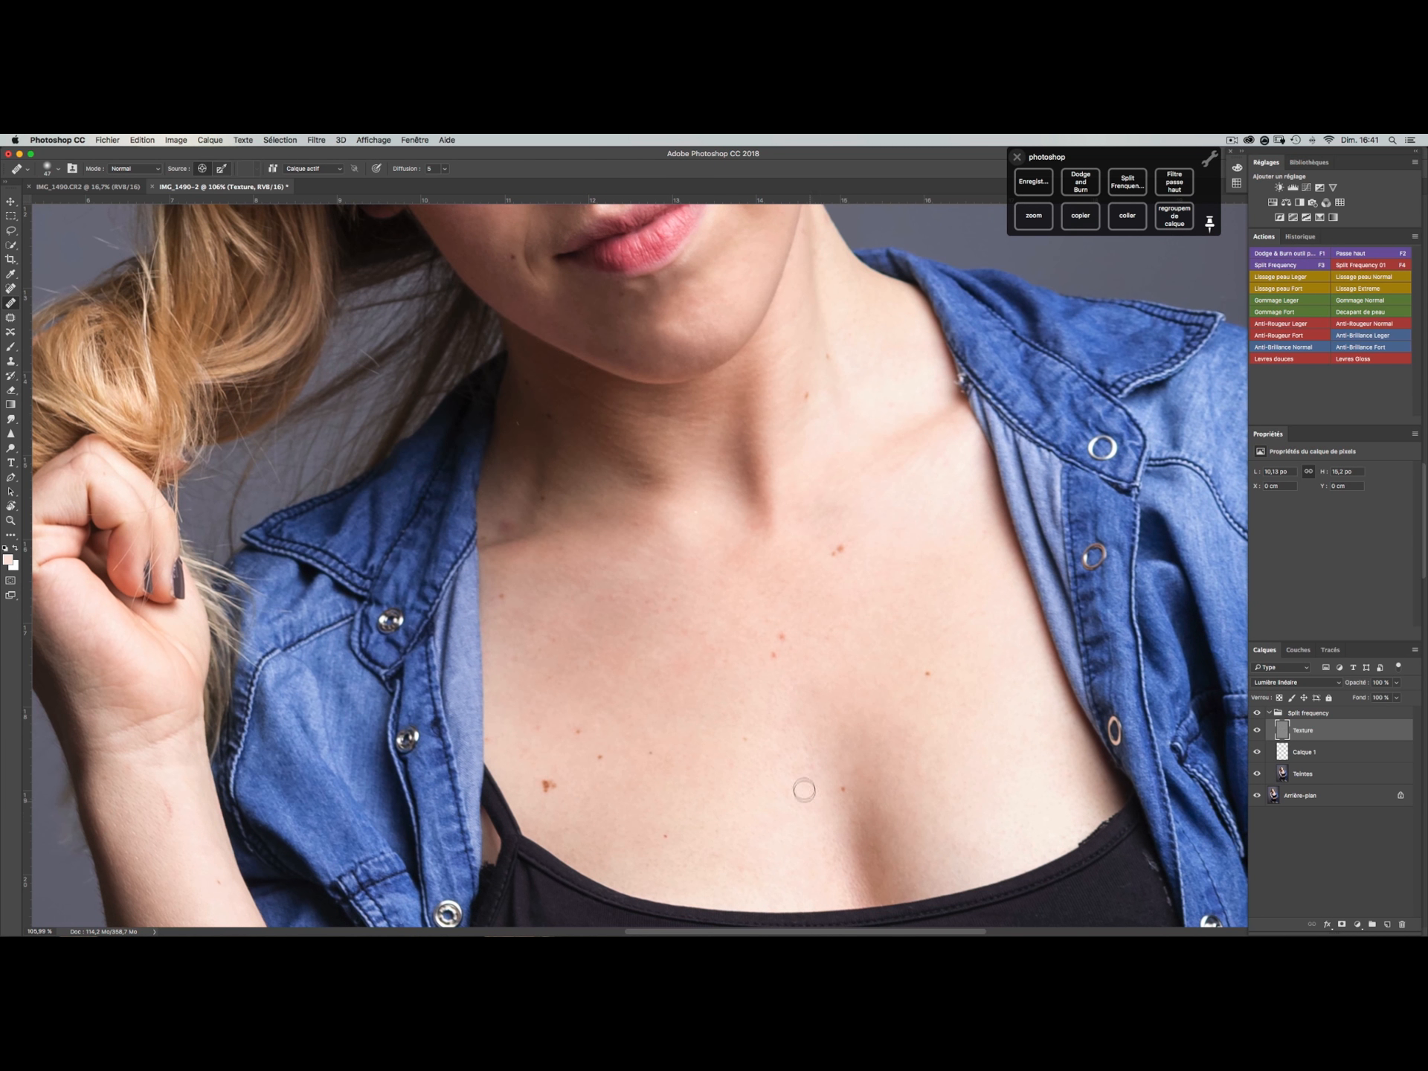
- On the Teintes layer, heal the uneven tone at the upper end of the cleavage
{"action": "left_click", "coordinate": [1303, 775]}
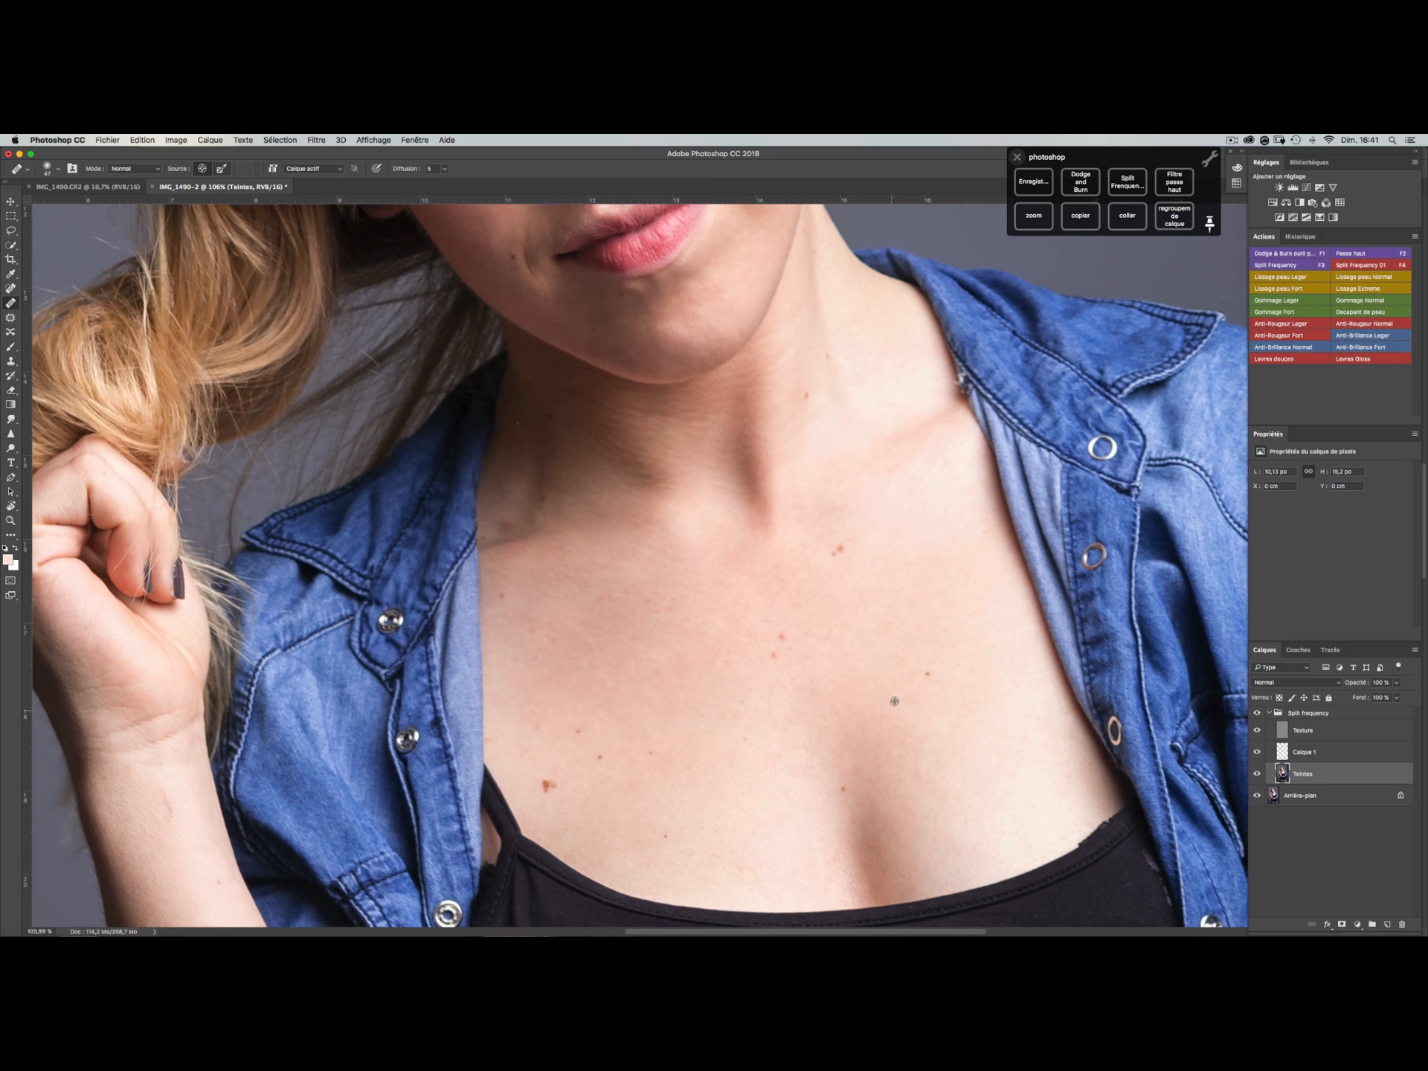
{"action": "left_click", "coordinate": [907, 784], "text": "alt"}
{"action": "left_click_drag", "start_coordinate": [886, 755], "coordinate": [881, 772]}
- On the Texture layer, heal the mark below the wrist and a spot farther down the raised forearm
{"action": "left_click_drag", "start_coordinate": [342, 669], "coordinate": [743, 353]}
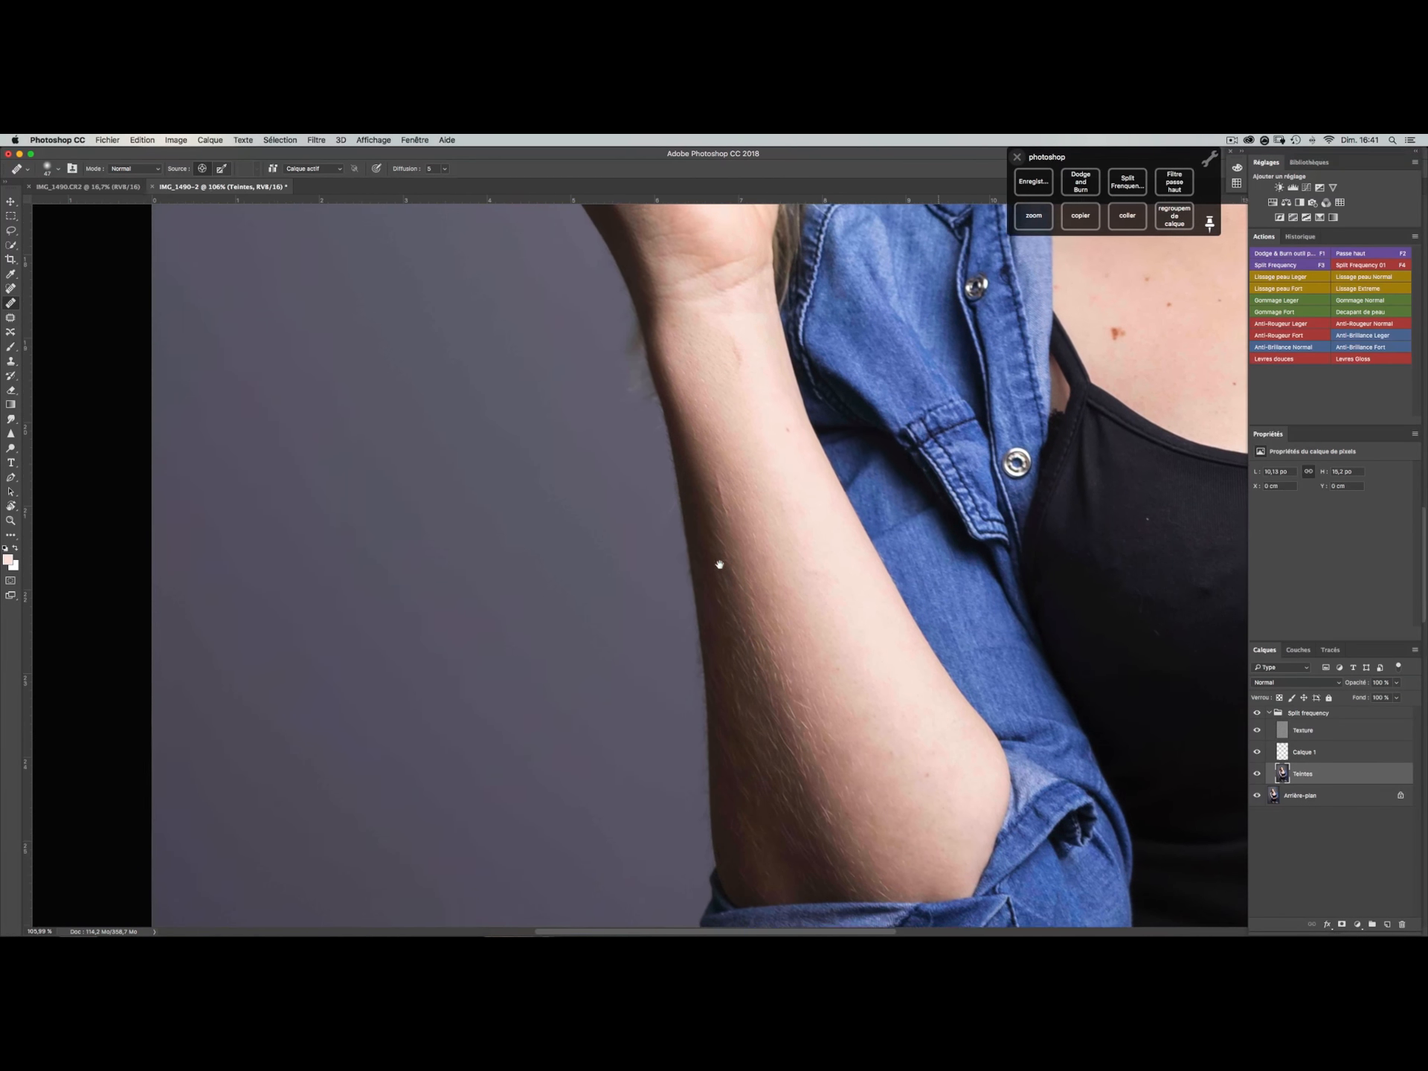
{"action": "left_click_drag", "start_coordinate": [685, 478], "coordinate": [591, 605]}
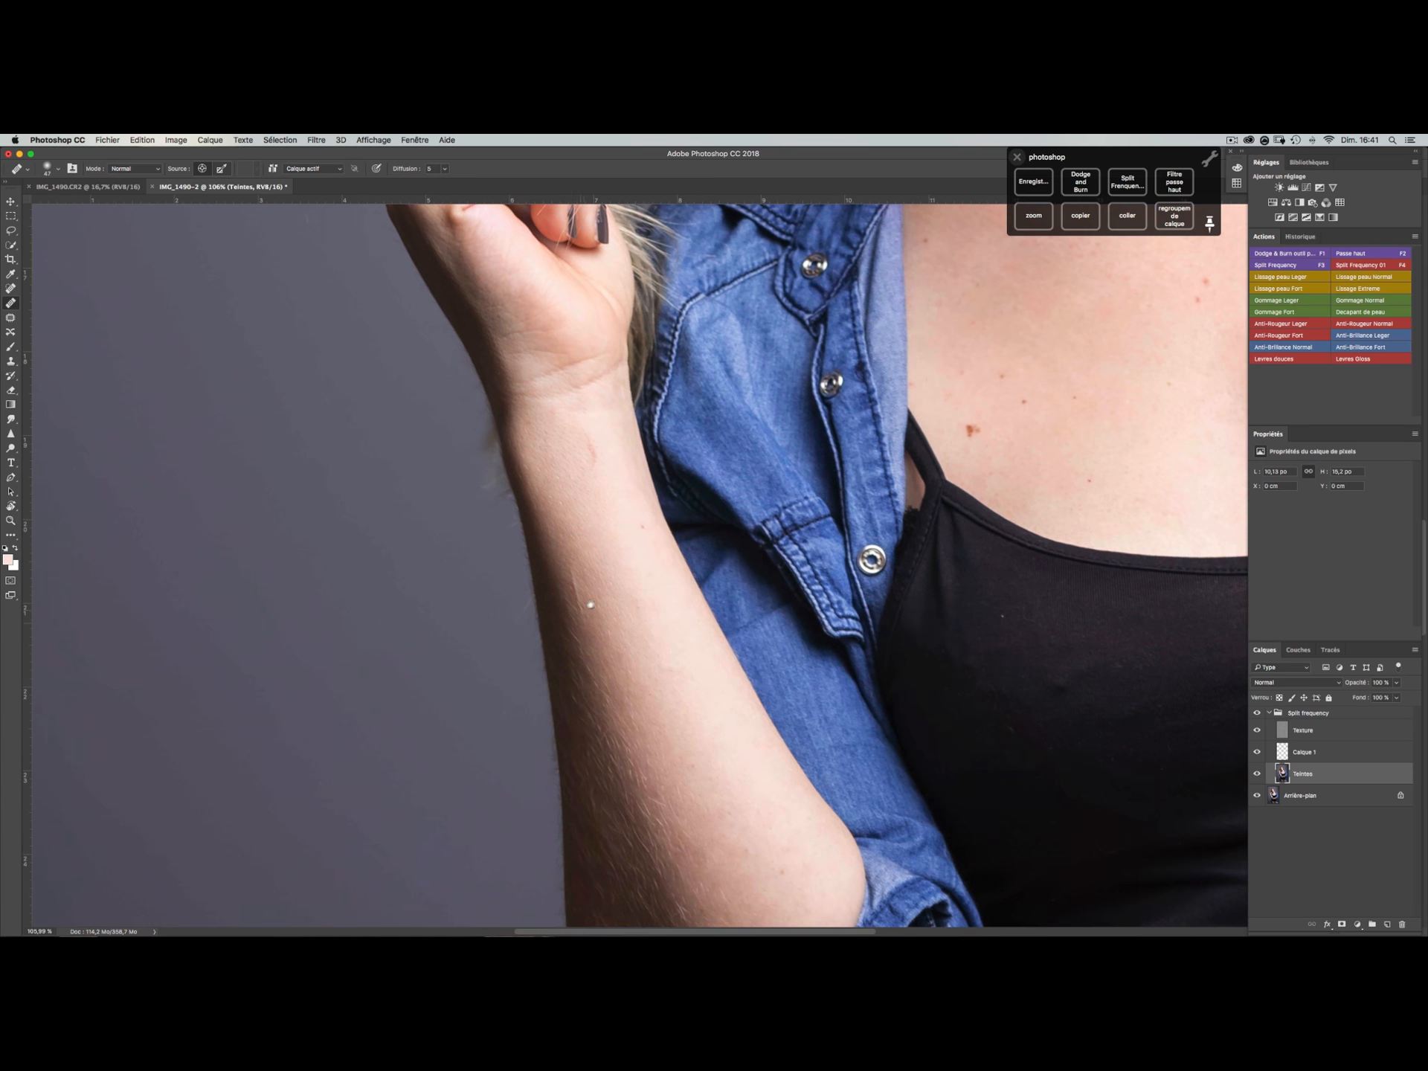
{"action": "left_click", "coordinate": [1301, 731]}
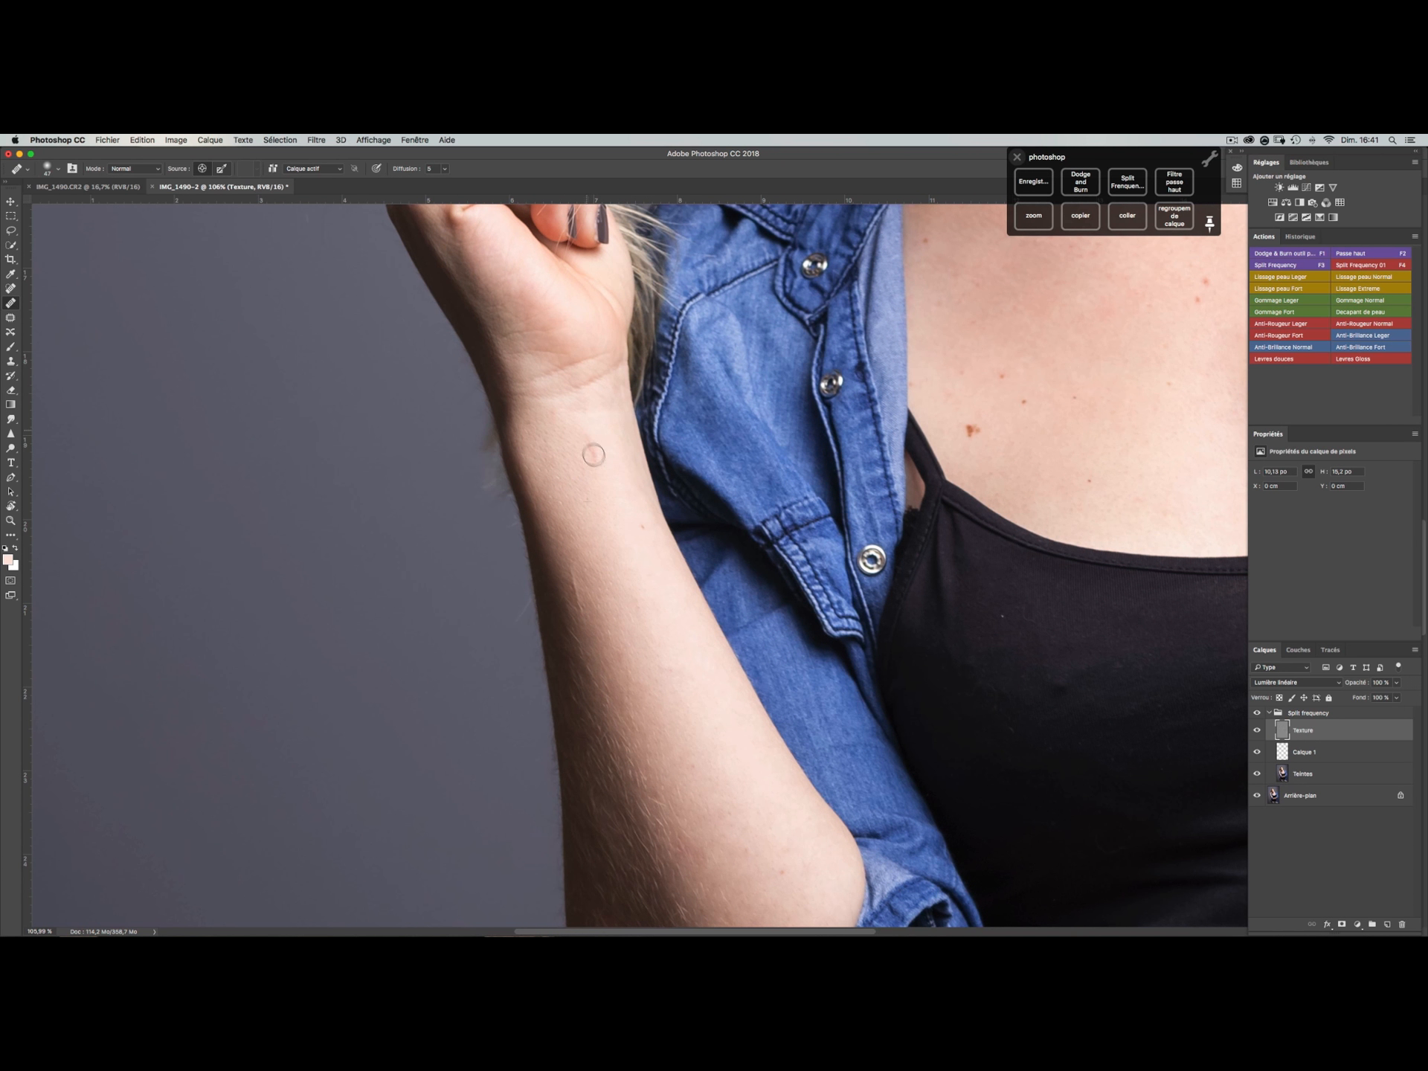
{"action": "left_click_drag", "start_coordinate": [593, 449], "coordinate": [602, 492]}
{"action": "scroll", "coordinate": [615, 597], "scroll_direction": "down", "scroll_amount": 4}
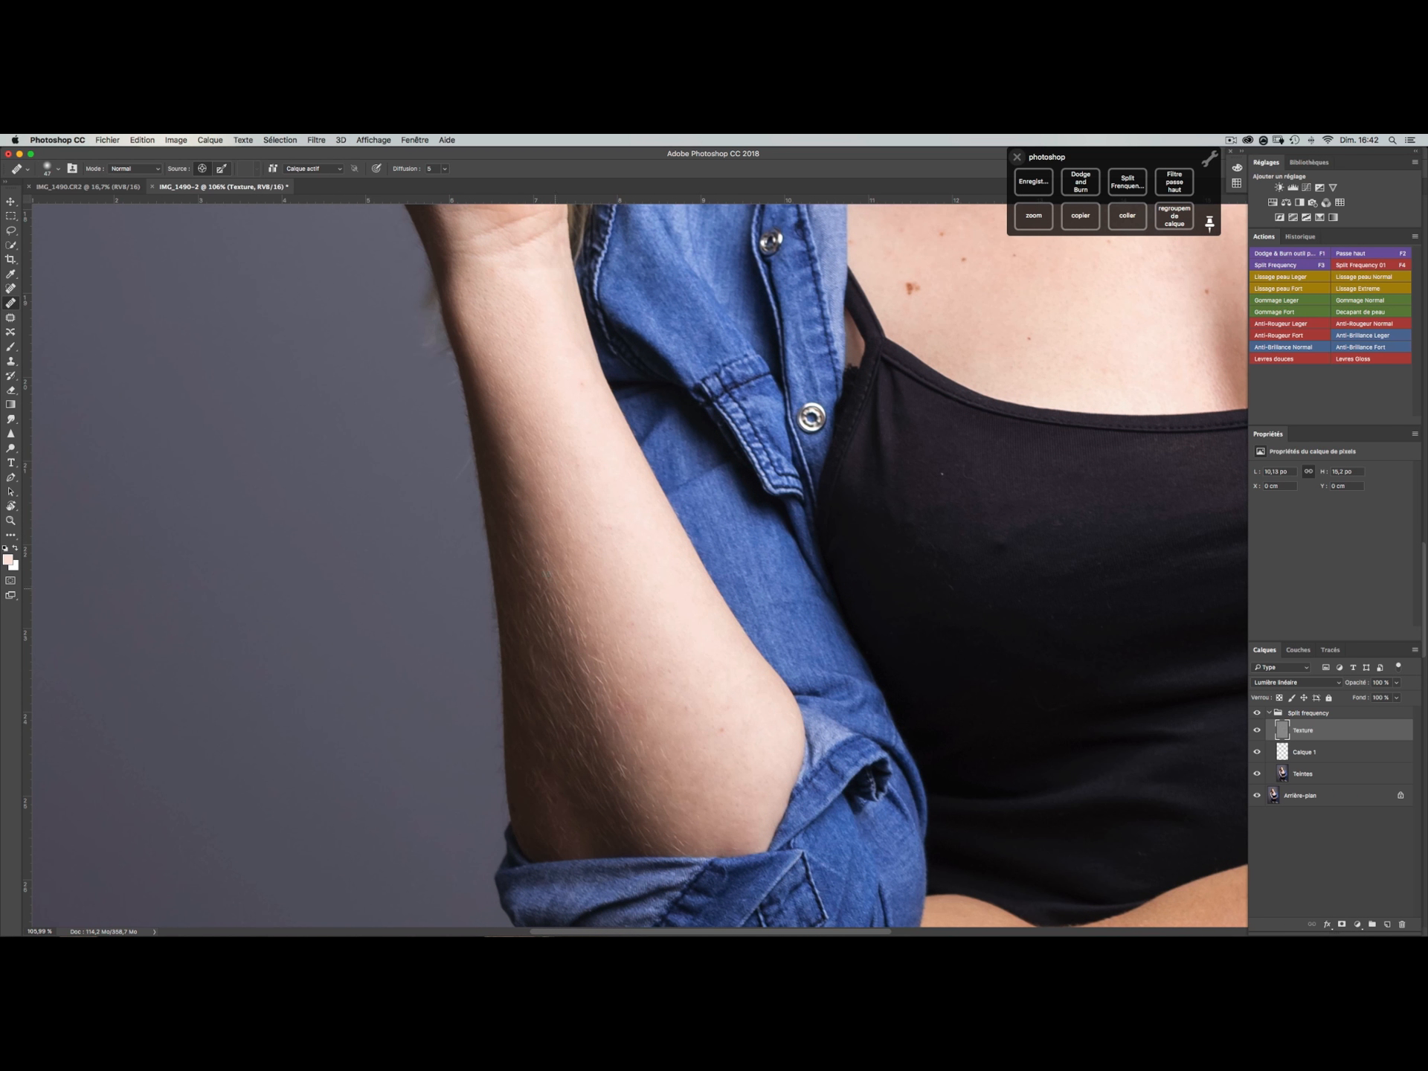
{"action": "left_click", "coordinate": [539, 547]}
- Heal the light lint specks on the upper part of the black top
{"action": "left_click", "coordinate": [933, 459], "text": "alt"}
{"action": "left_click", "coordinate": [941, 471]}
{"action": "left_click", "coordinate": [968, 536], "text": "alt"}
{"action": "left_click", "coordinate": [997, 544]}
{"action": "left_click_drag", "start_coordinate": [646, 739], "coordinate": [528, 720]}
{"action": "left_click_drag", "start_coordinate": [557, 806], "coordinate": [576, 755]}
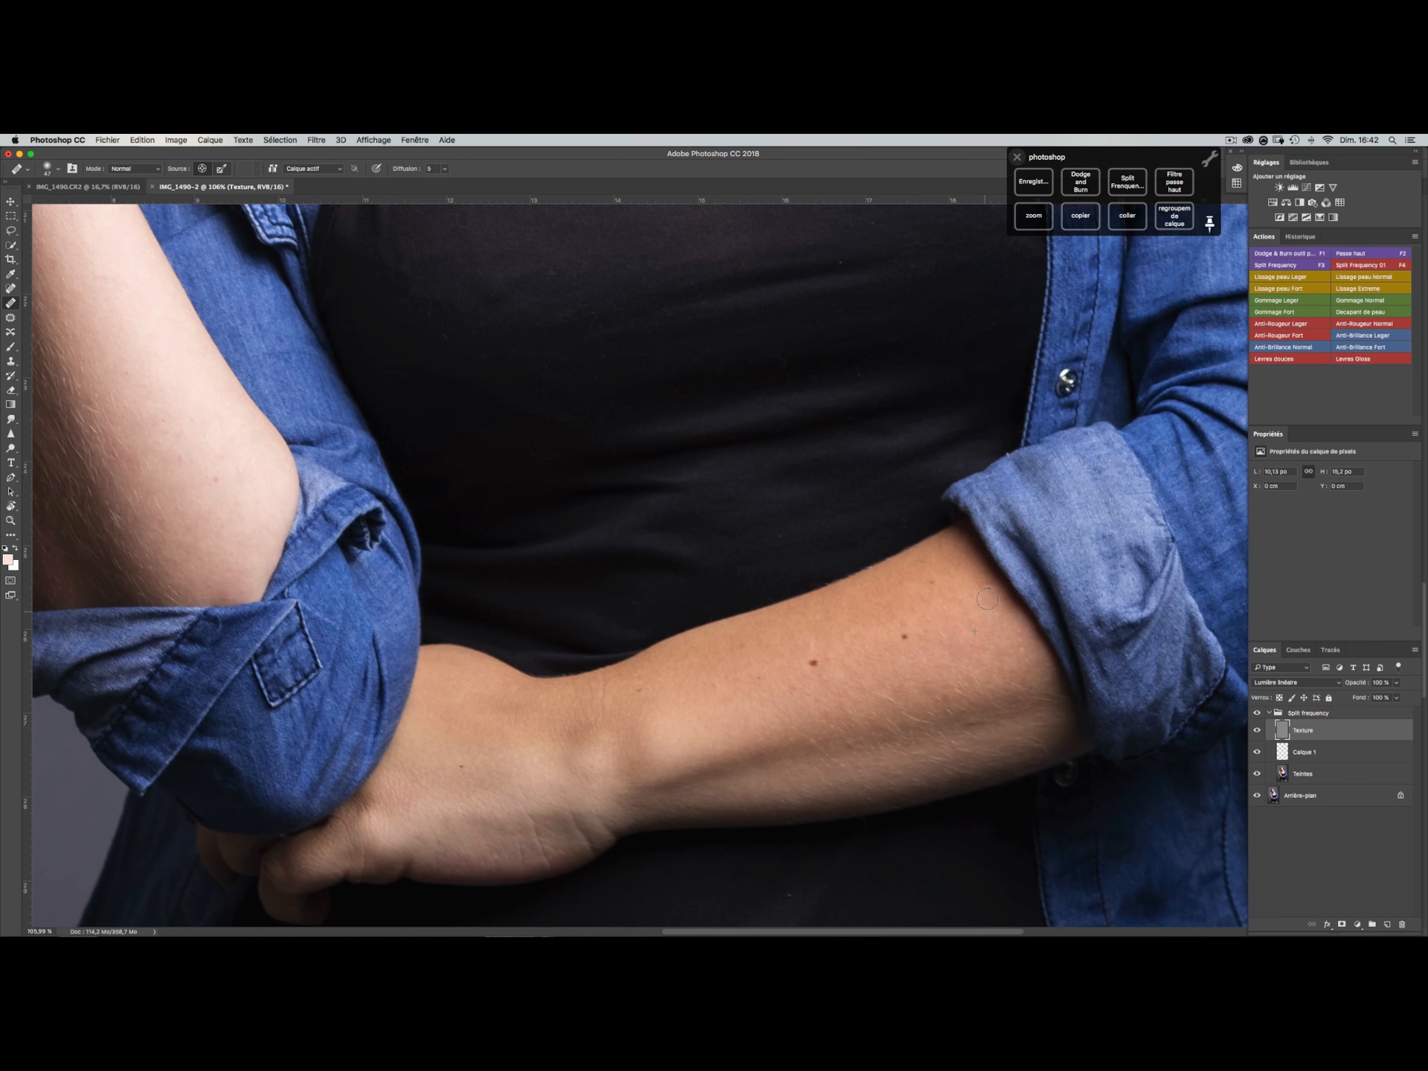
{"action": "left_click_drag", "start_coordinate": [576, 494], "coordinate": [663, 704]}
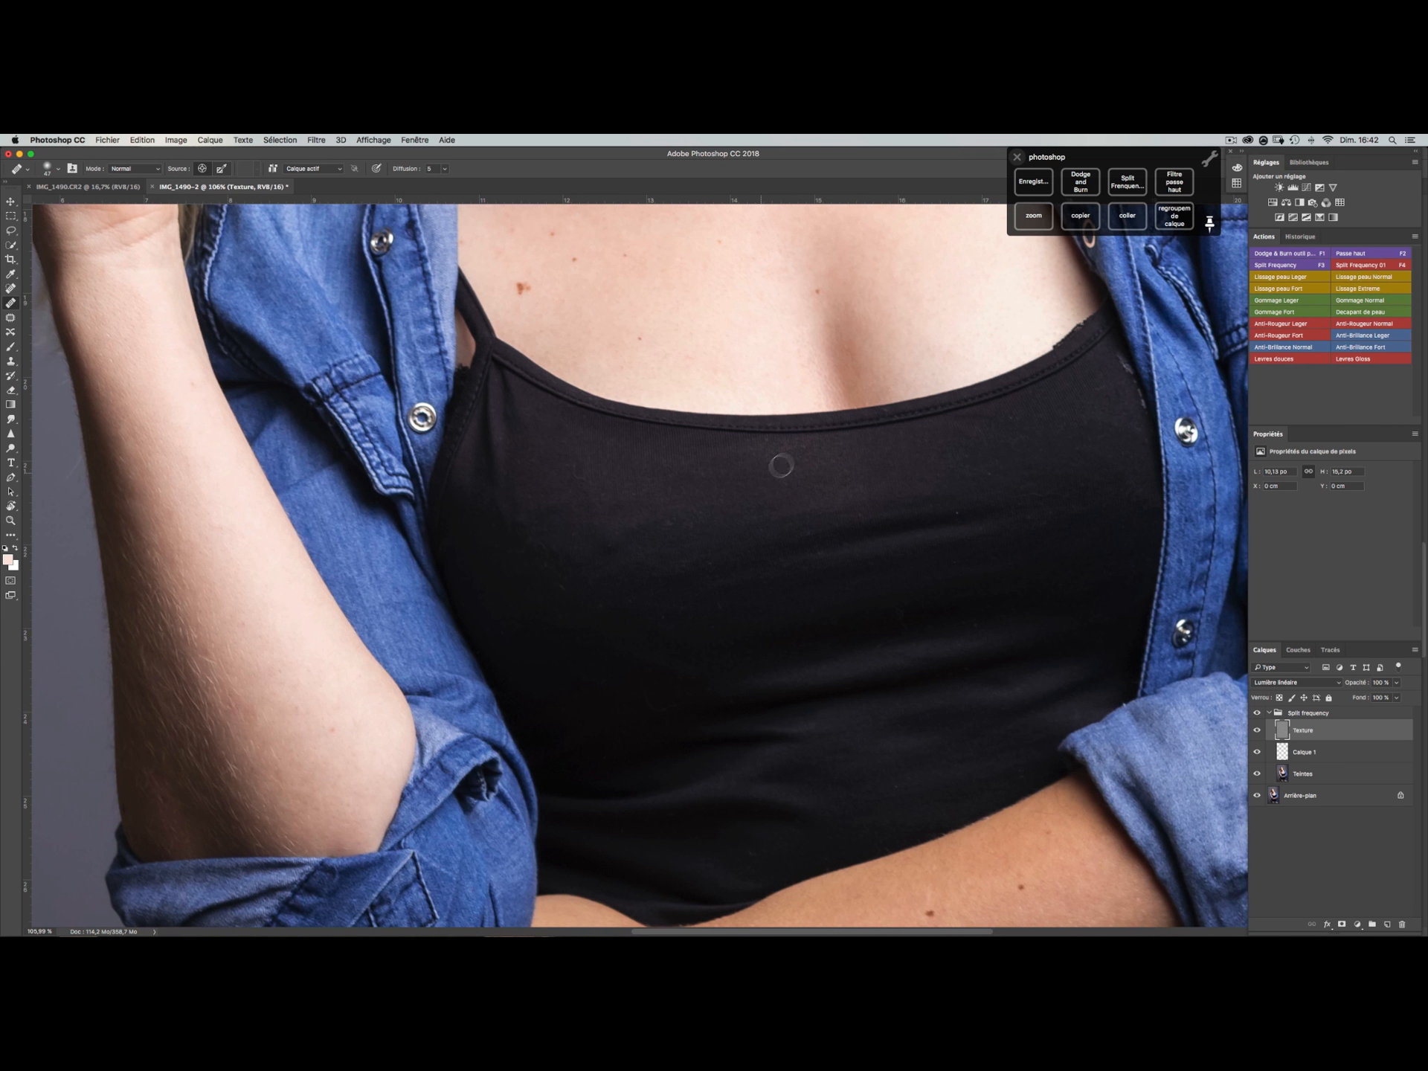
{"action": "left_click_drag", "start_coordinate": [653, 628], "coordinate": [551, 506]}
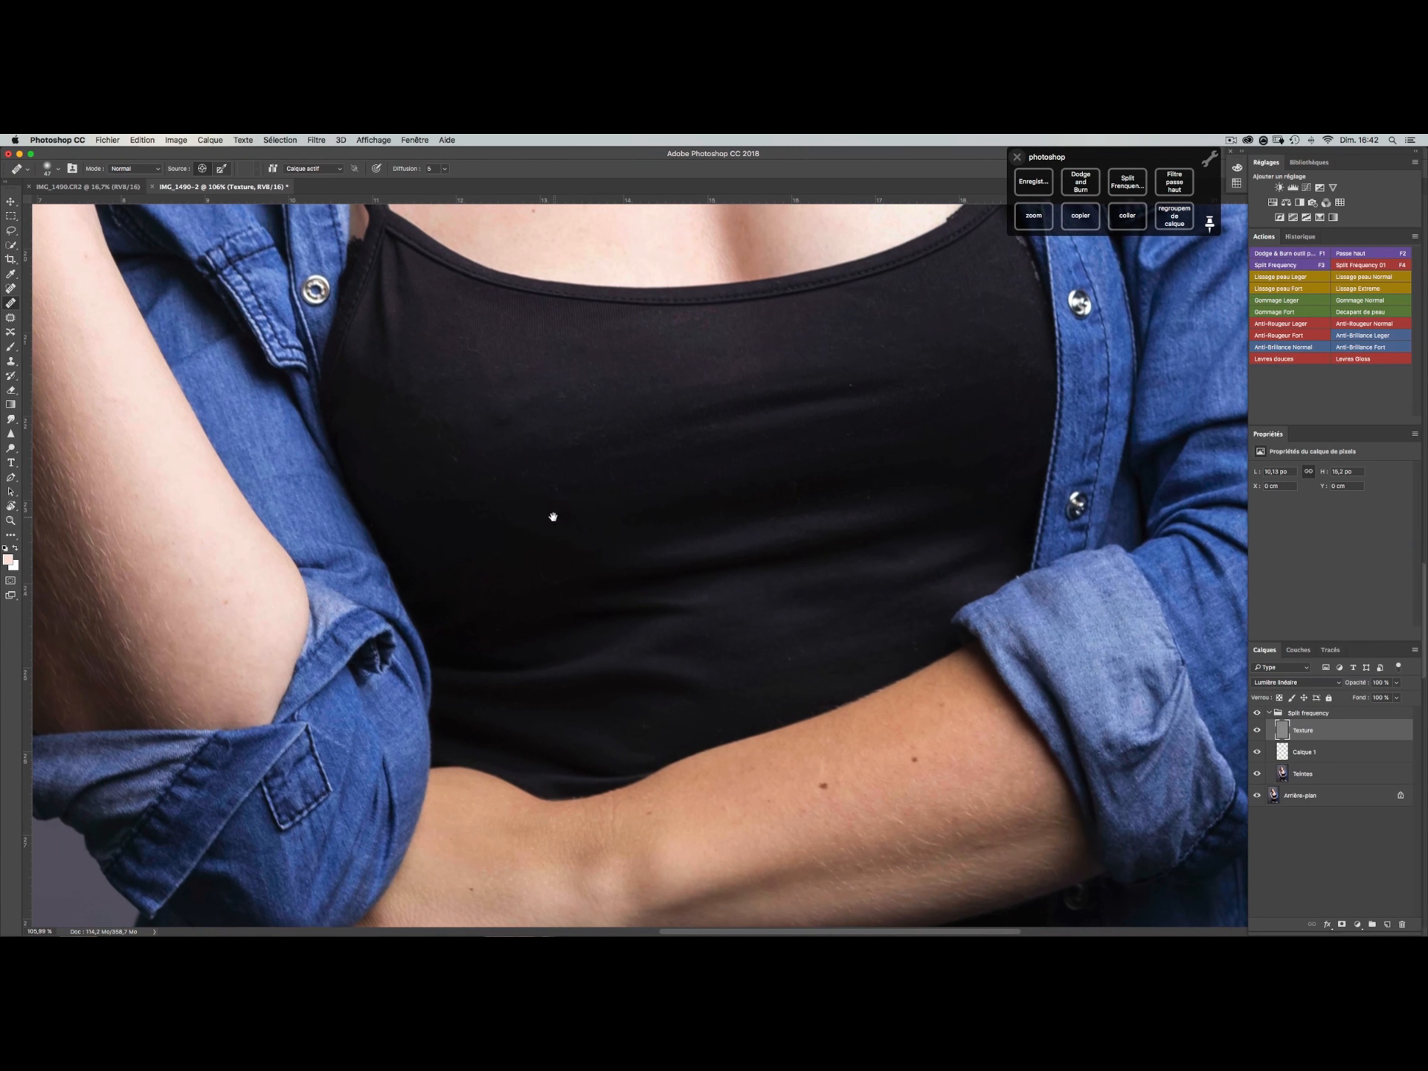
{"action": "left_click_drag", "start_coordinate": [687, 545], "coordinate": [666, 596]}
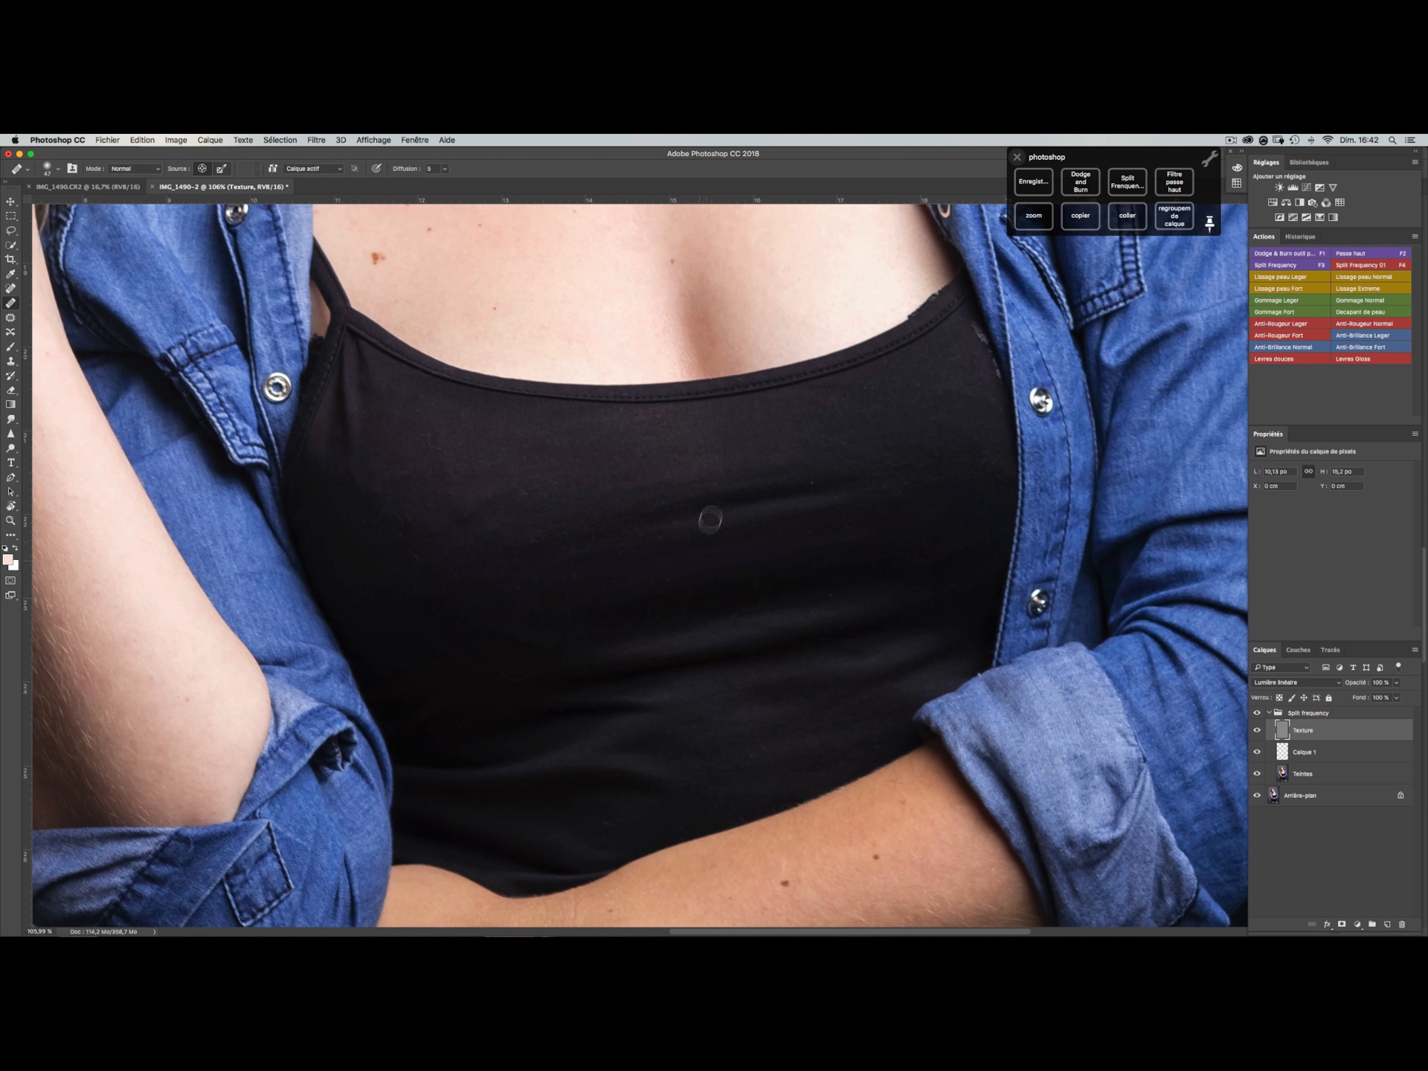
- Heal the lint along the black top's armhole edge, beside the open denim shirt
{"action": "left_click", "coordinate": [971, 350], "text": "alt"}
{"action": "left_click_drag", "start_coordinate": [976, 338], "coordinate": [994, 378]}
{"action": "left_click", "coordinate": [980, 402]}
- Enlarge the healing brush and heal the specks and uneven fabric across the chest area of the black top
{"action": "key", "text": "bracketright"}
{"action": "key", "text": "bracketright"}
{"action": "key", "text": "bracketright"}
{"action": "key", "text": "bracketright"}
{"action": "key", "text": "bracketright"}
{"action": "key", "text": "bracketright"}
{"action": "key", "text": "bracketright"}
{"action": "left_click", "coordinate": [417, 465], "text": "alt"}
{"action": "left_click", "coordinate": [415, 464]}
{"action": "left_click", "coordinate": [465, 520]}
{"action": "left_click", "coordinate": [490, 505]}
{"action": "left_click", "coordinate": [465, 476]}
{"action": "left_click", "coordinate": [438, 460]}
{"action": "left_click", "coordinate": [443, 563]}
{"action": "left_click_drag", "start_coordinate": [437, 646], "coordinate": [406, 507]}
- Heal the light specks on the lower part of the black top, from below the folded forearm toward the hem
{"action": "scroll", "coordinate": [405, 507], "scroll_direction": "down", "scroll_amount": 10}
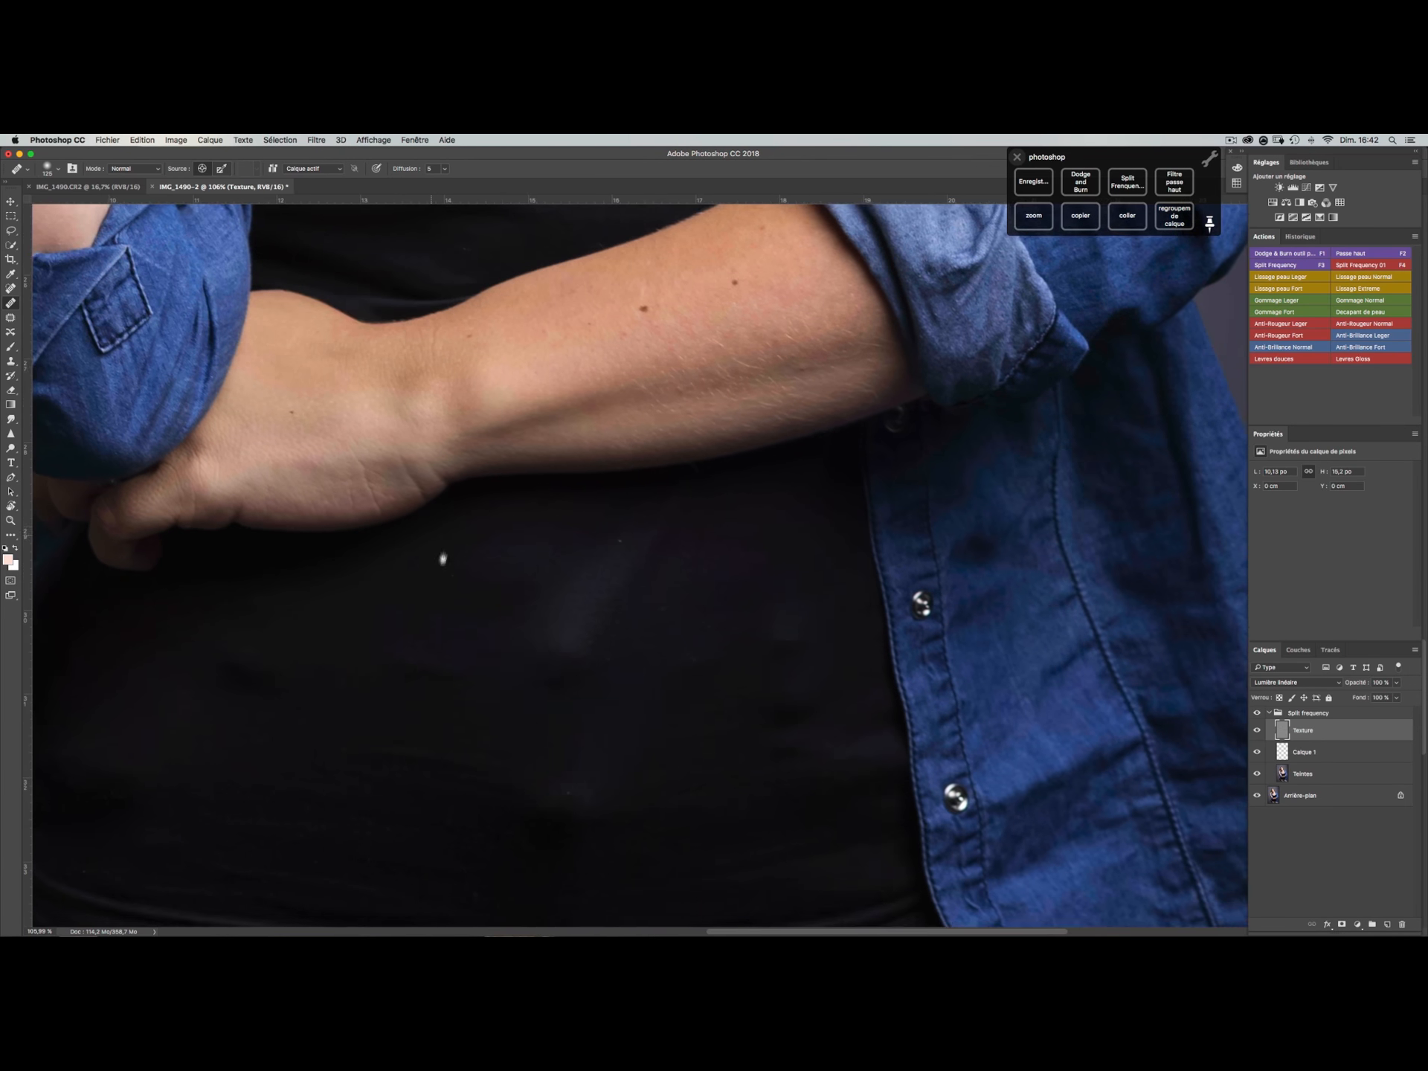
{"action": "left_click", "coordinate": [745, 444], "text": "alt"}
{"action": "mouse_move", "coordinate": [785, 465]}
{"action": "left_mouse_down"}
{"action": "mouse_move", "coordinate": [787, 522]}
{"action": "mouse_move", "coordinate": [800, 447]}
{"action": "mouse_move", "coordinate": [791, 455]}
{"action": "left_mouse_up"}
{"action": "left_click", "coordinate": [766, 433], "text": "alt"}
{"action": "left_click", "coordinate": [757, 507], "text": "alt"}
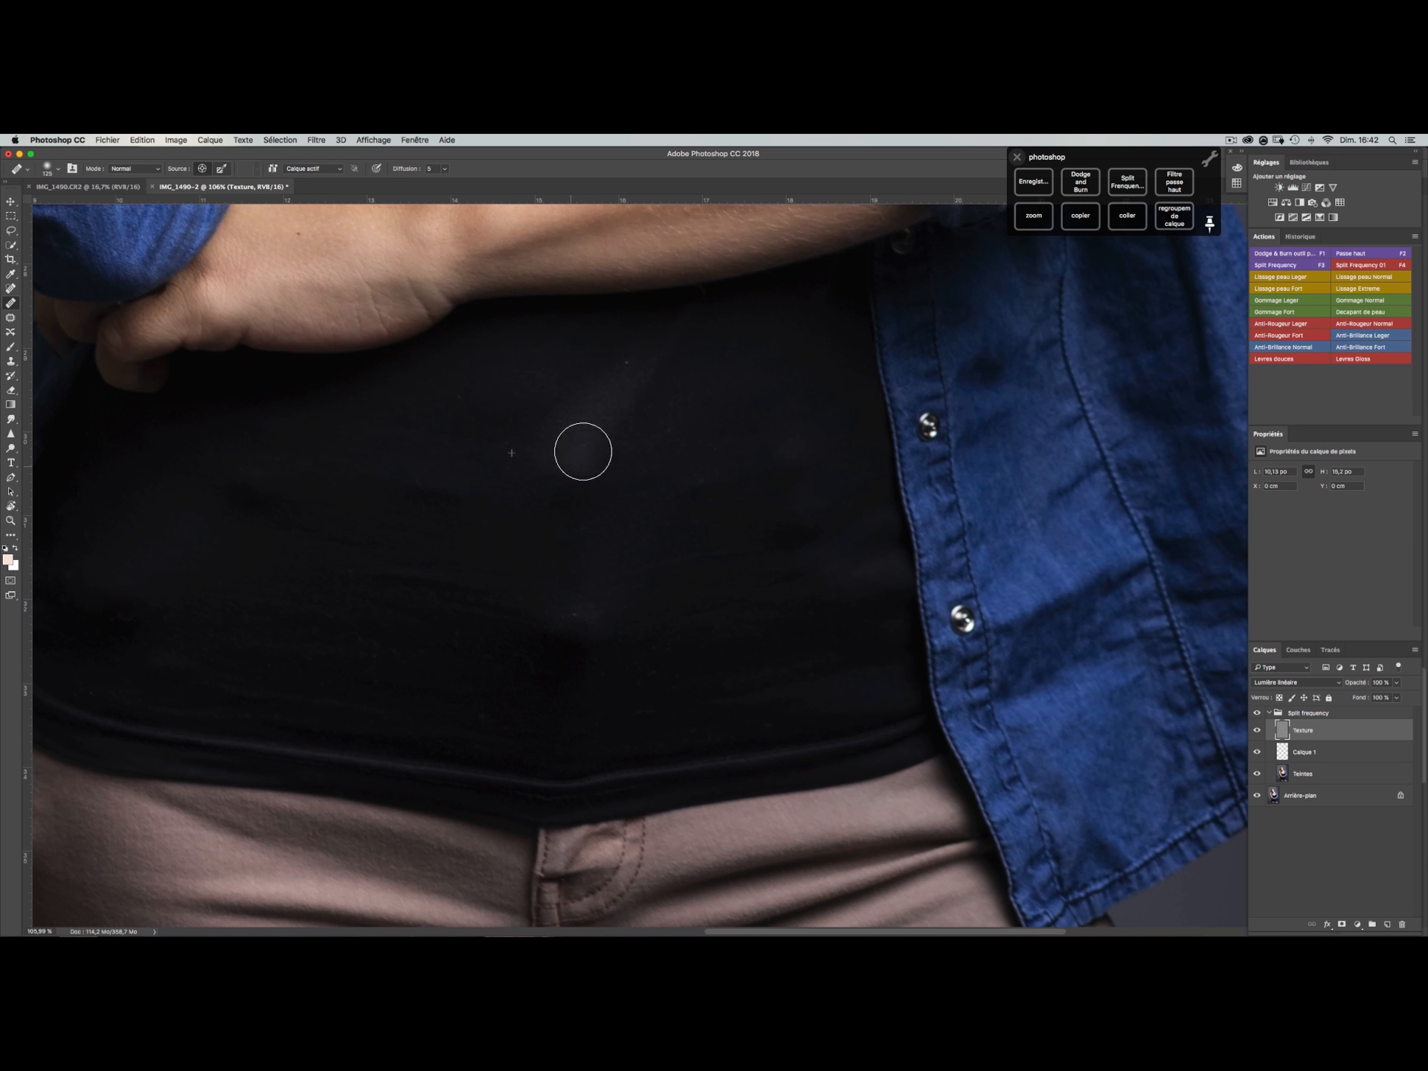
{"action": "left_click", "coordinate": [520, 606], "text": "alt"}
{"action": "mouse_move", "coordinate": [571, 625]}
{"action": "left_mouse_down"}
{"action": "mouse_move", "coordinate": [496, 639]}
{"action": "mouse_move", "coordinate": [573, 622]}
{"action": "left_mouse_up"}
{"action": "left_click", "coordinate": [498, 640], "text": "alt"}
{"action": "left_click", "coordinate": [829, 620]}
- Heal the blemished fabric on the hip of the trousers, just below the top's hem beside the open shirt
{"action": "scroll", "coordinate": [691, 411], "scroll_direction": "down", "scroll_amount": 10}
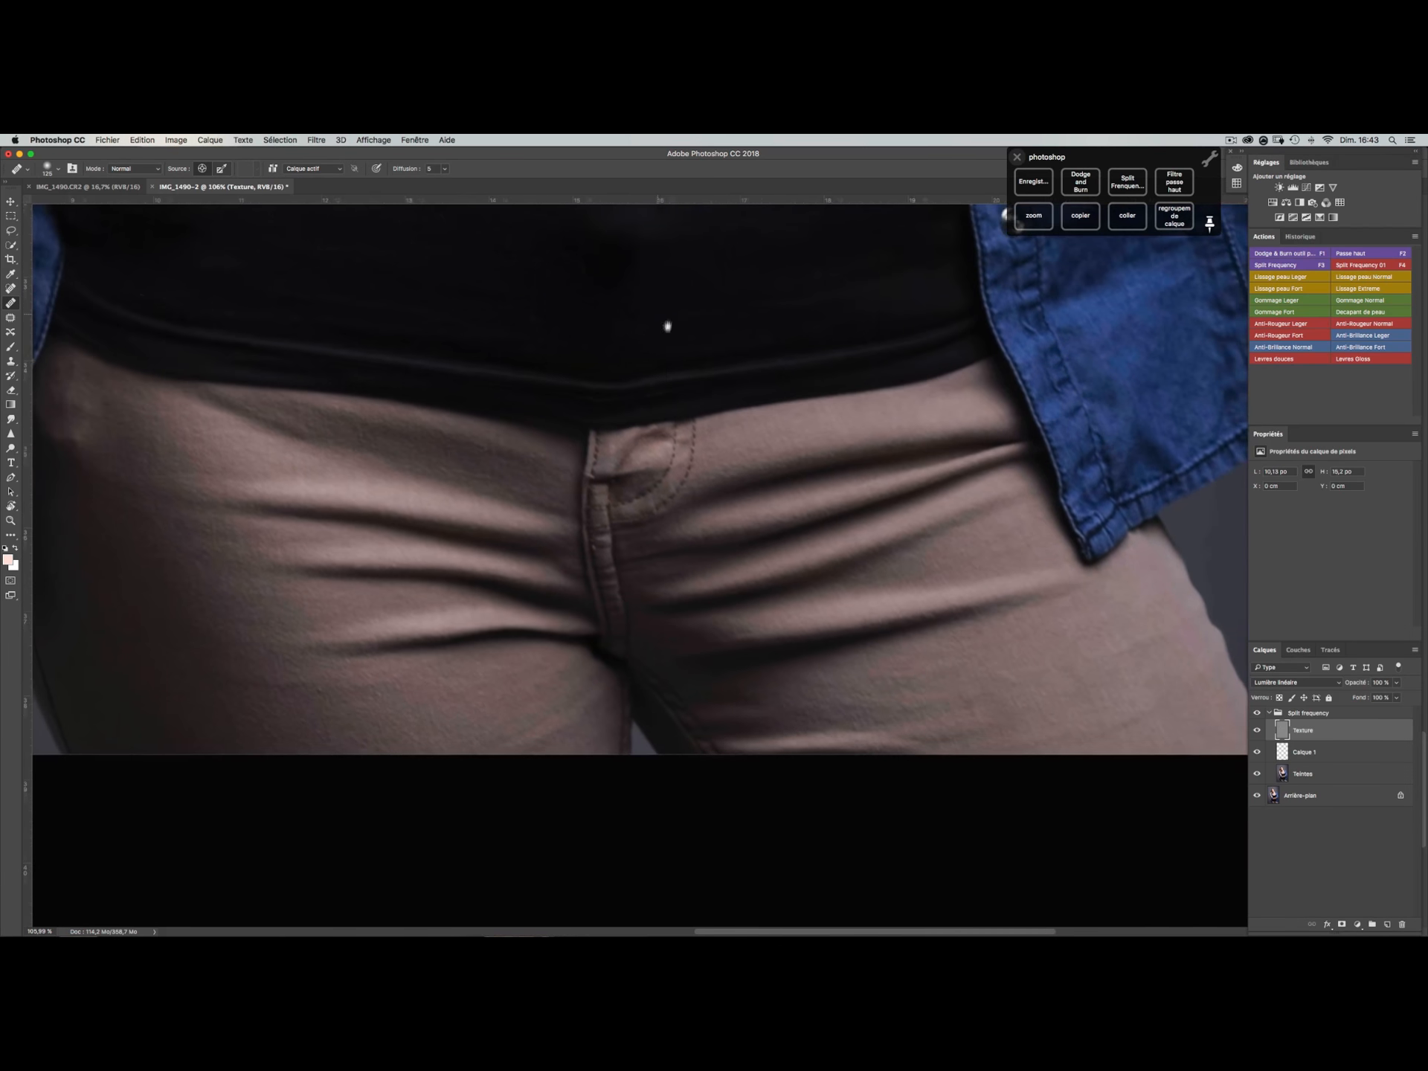
{"action": "left_click_drag", "start_coordinate": [667, 326], "coordinate": [729, 319]}
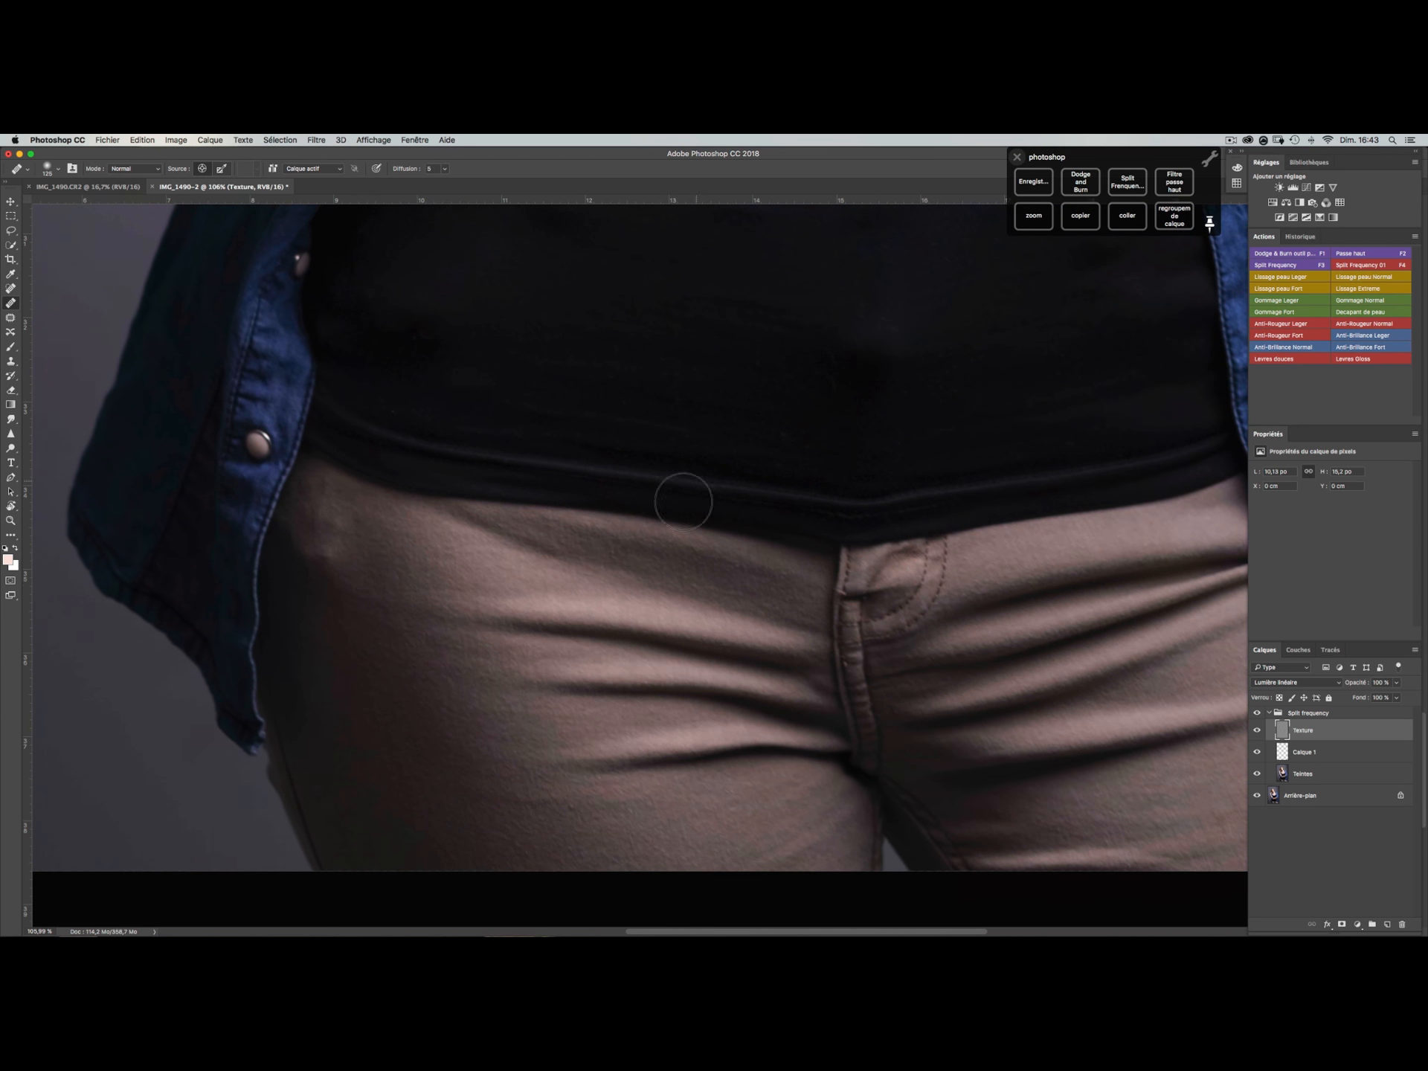
{"action": "left_click", "coordinate": [316, 585], "text": "alt"}
{"action": "mouse_move", "coordinate": [316, 554]}
{"action": "left_mouse_down"}
{"action": "mouse_move", "coordinate": [328, 527]}
{"action": "mouse_move", "coordinate": [319, 489]}
{"action": "mouse_move", "coordinate": [339, 513]}
{"action": "mouse_move", "coordinate": [336, 571]}
{"action": "left_mouse_up"}
{"action": "left_click", "coordinate": [353, 559], "text": "alt"}
{"action": "left_click", "coordinate": [357, 554], "text": "alt"}
{"action": "left_click", "coordinate": [374, 550], "text": "alt"}
{"action": "left_click", "coordinate": [376, 554], "text": "alt"}
{"action": "left_click", "coordinate": [333, 547]}
{"action": "left_click", "coordinate": [366, 560], "text": "alt"}
{"action": "left_click", "coordinate": [318, 504]}
{"action": "left_click", "coordinate": [316, 585]}
- On the Teintes layer, heal the uneven tone on the forehead just above the eyebrow nearest the loose hair
{"action": "left_click_drag", "start_coordinate": [357, 476], "coordinate": [316, 877]}
{"action": "left_click_drag", "start_coordinate": [389, 561], "coordinate": [258, 860]}
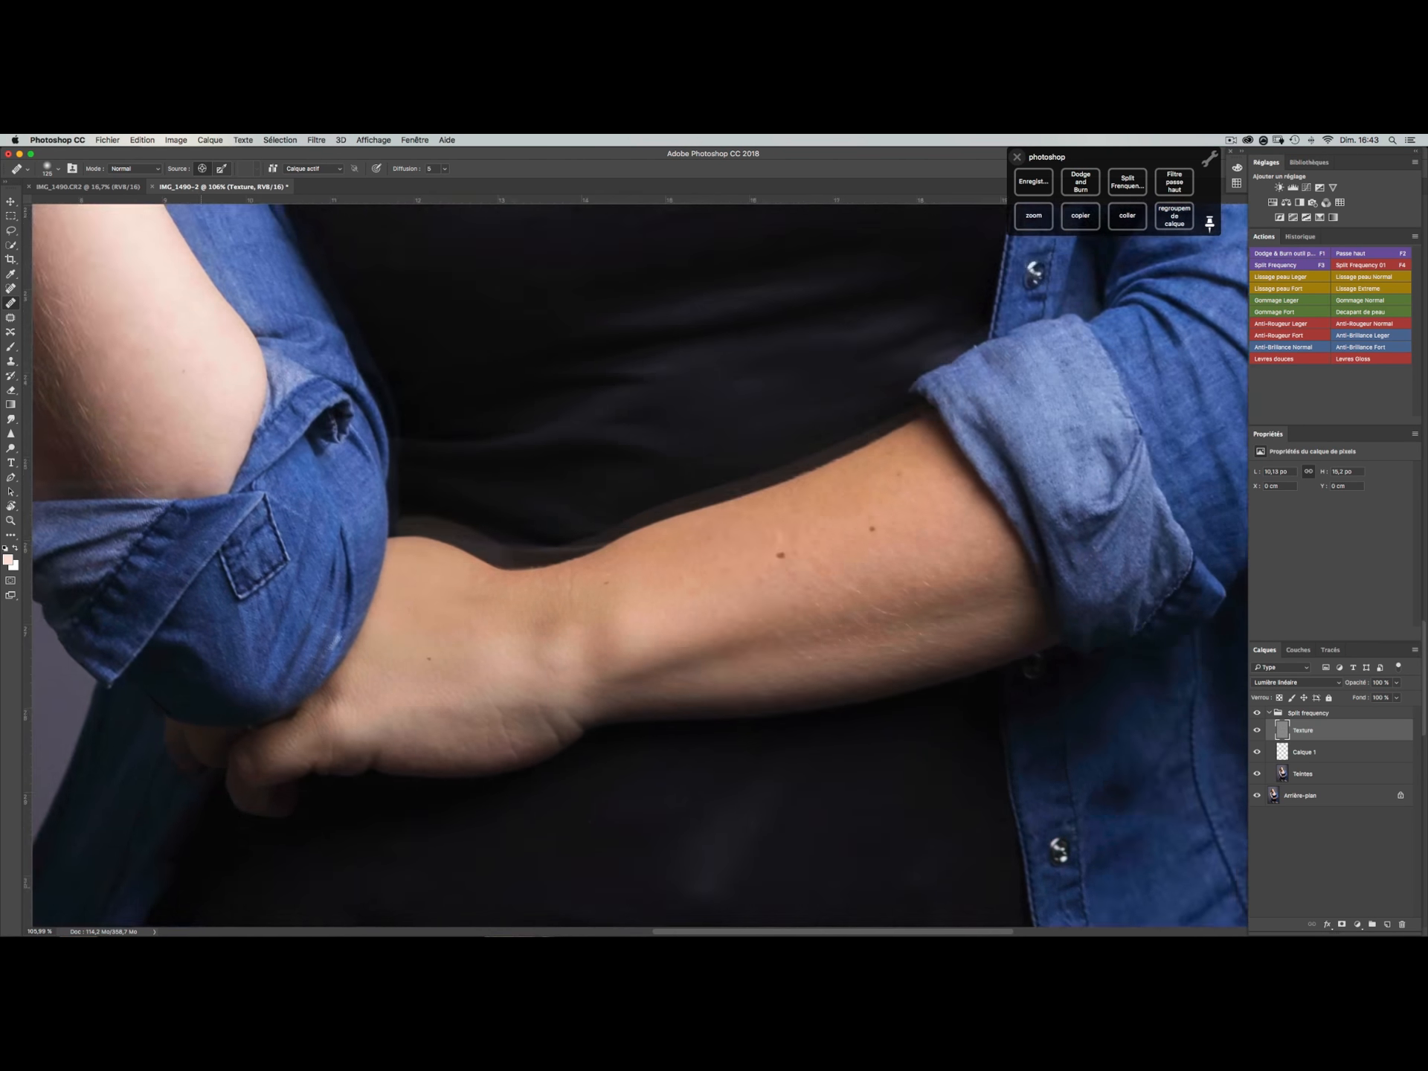
{"action": "left_click_drag", "start_coordinate": [496, 317], "coordinate": [365, 554]}
{"action": "key", "text": "z"}
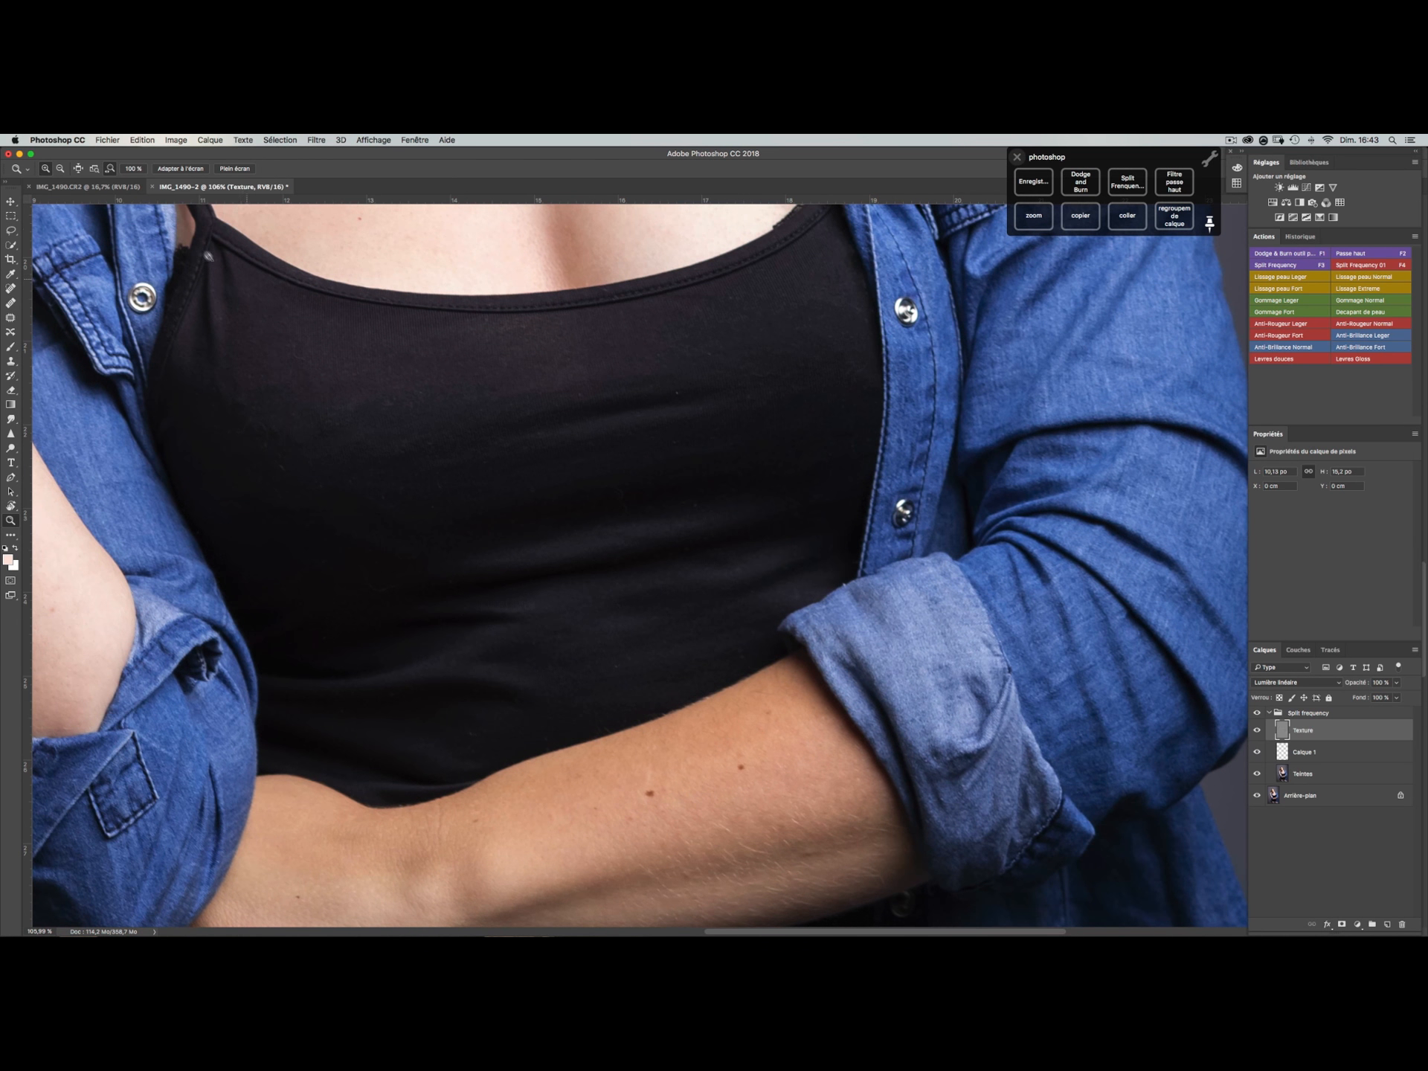
{"action": "left_click", "coordinate": [167, 170]}
{"action": "left_click_drag", "start_coordinate": [702, 390], "coordinate": [733, 502]}
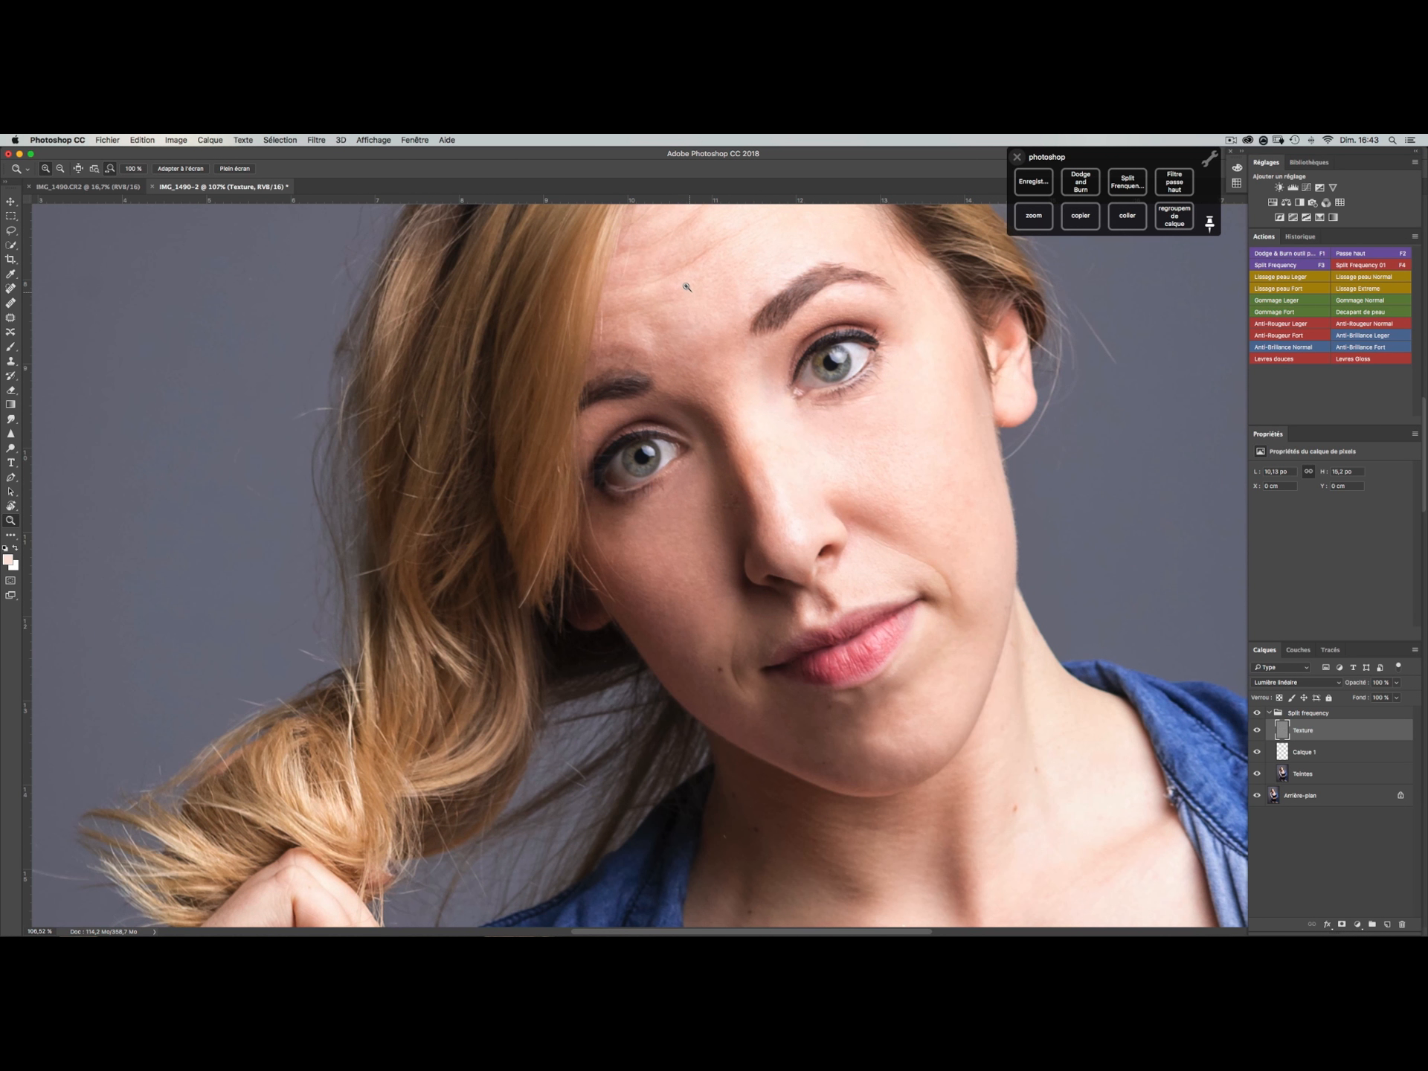
{"action": "key", "text": "j"}
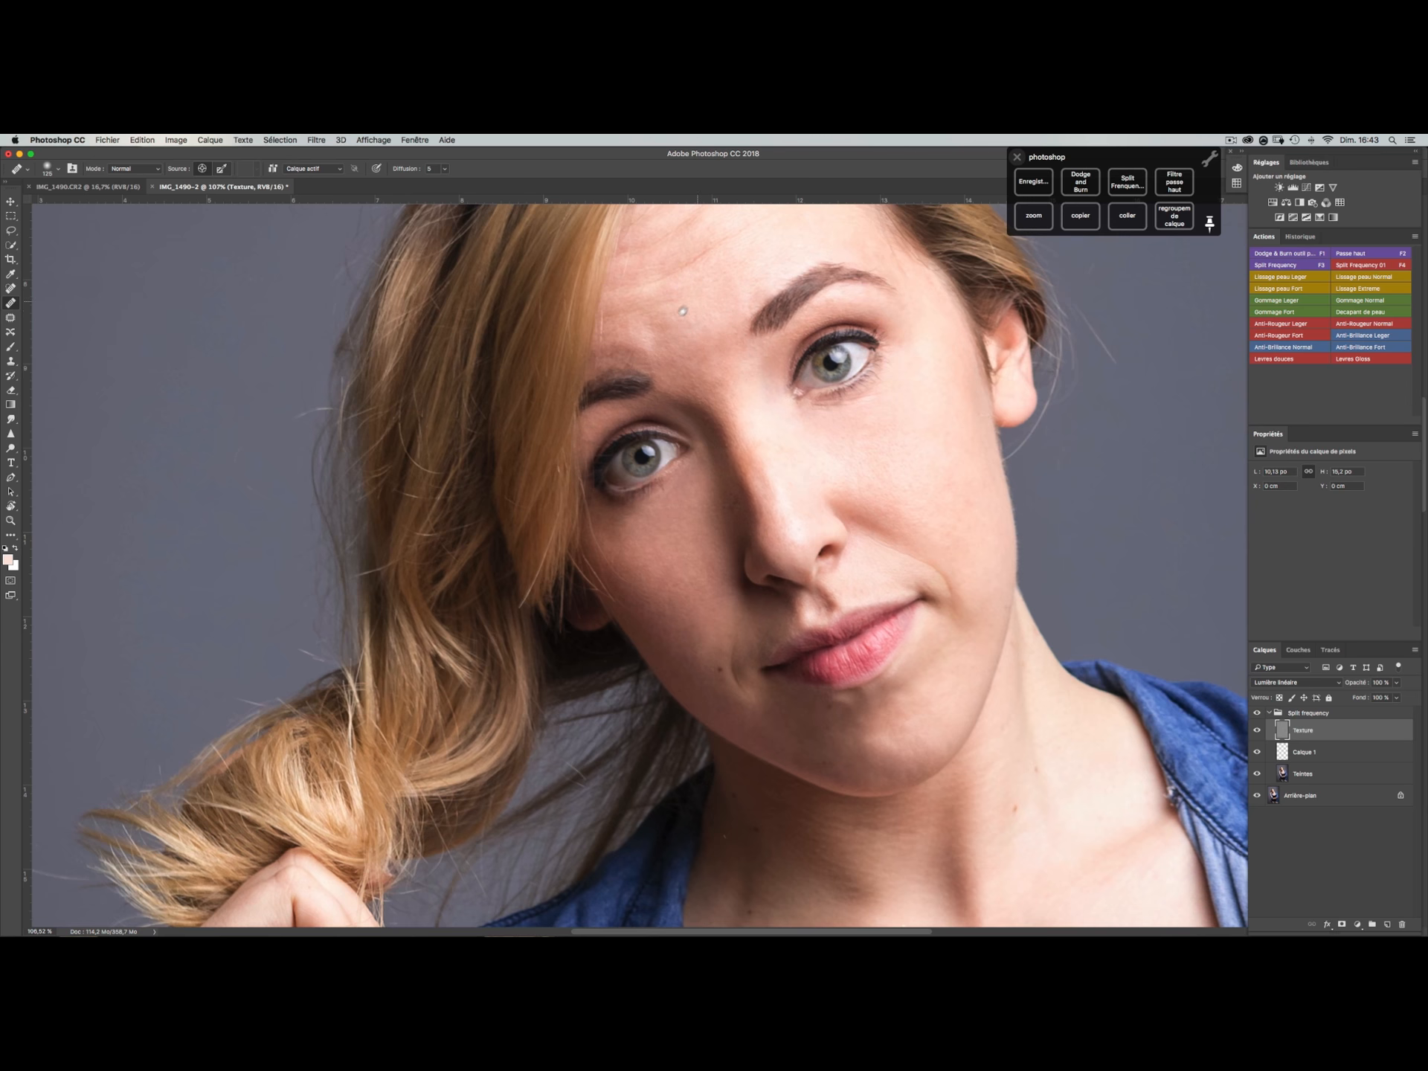
{"action": "left_click_drag", "start_coordinate": [681, 312], "coordinate": [603, 469]}
{"action": "mouse_move", "coordinate": [601, 391]}
{"action": "left_mouse_down"}
{"action": "mouse_move", "coordinate": [612, 443]}
{"action": "mouse_move", "coordinate": [565, 492]}
{"action": "mouse_move", "coordinate": [583, 481]}
{"action": "mouse_move", "coordinate": [553, 477]}
{"action": "mouse_move", "coordinate": [598, 487]}
{"action": "left_mouse_up"}
{"action": "left_click", "coordinate": [629, 452], "text": "alt"}
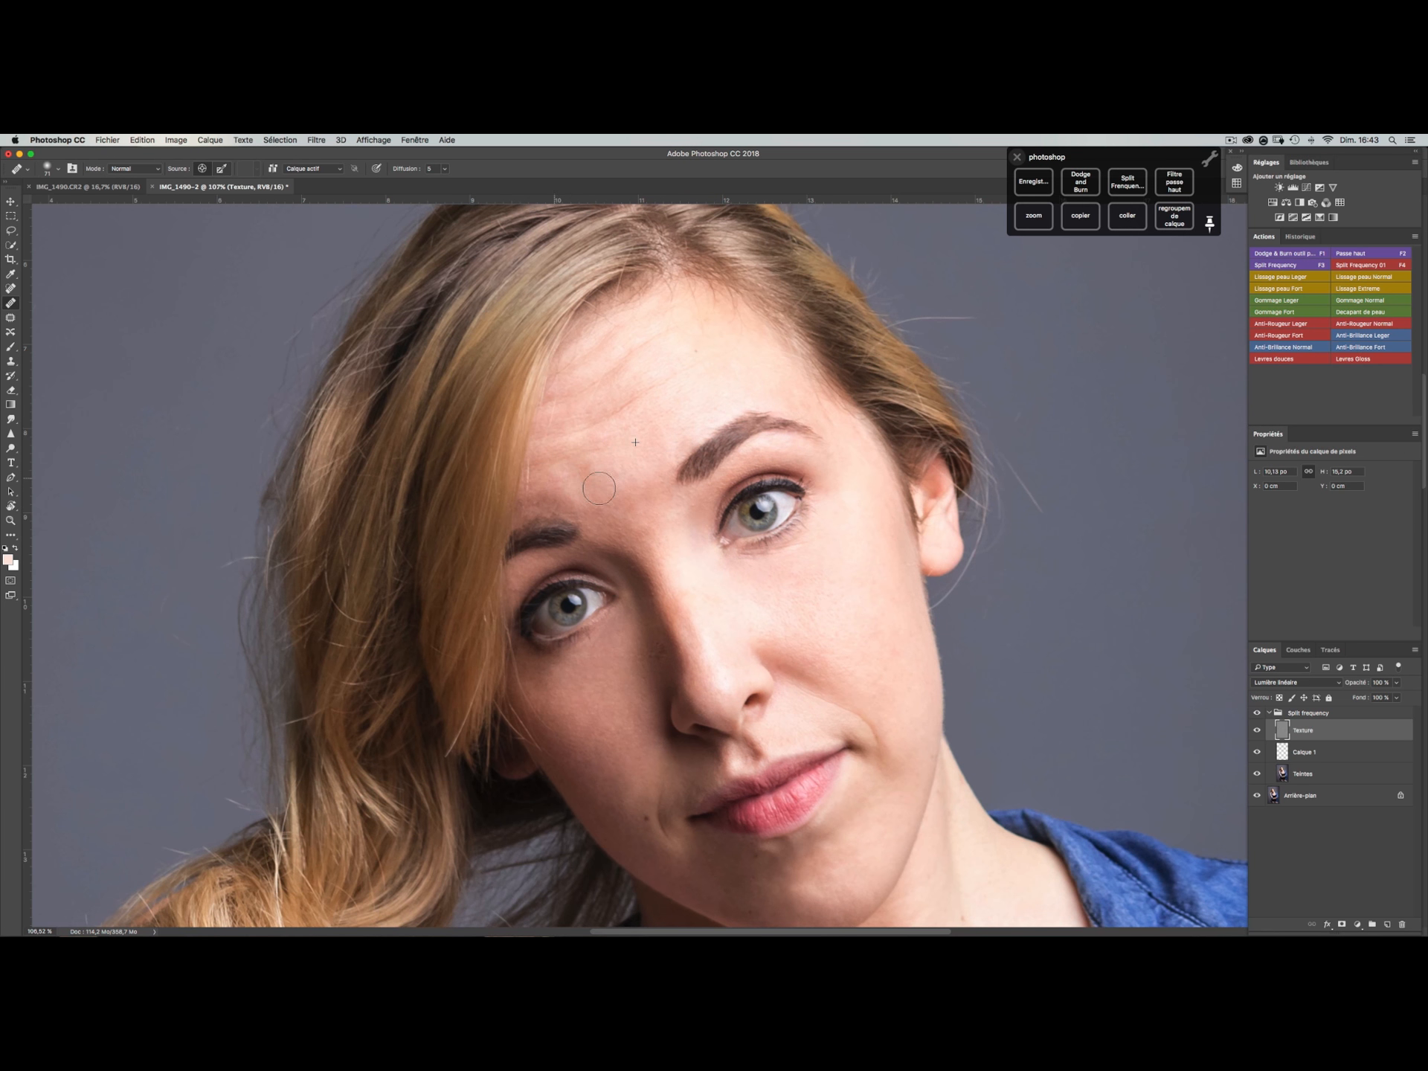
{"action": "left_click", "coordinate": [1293, 781]}
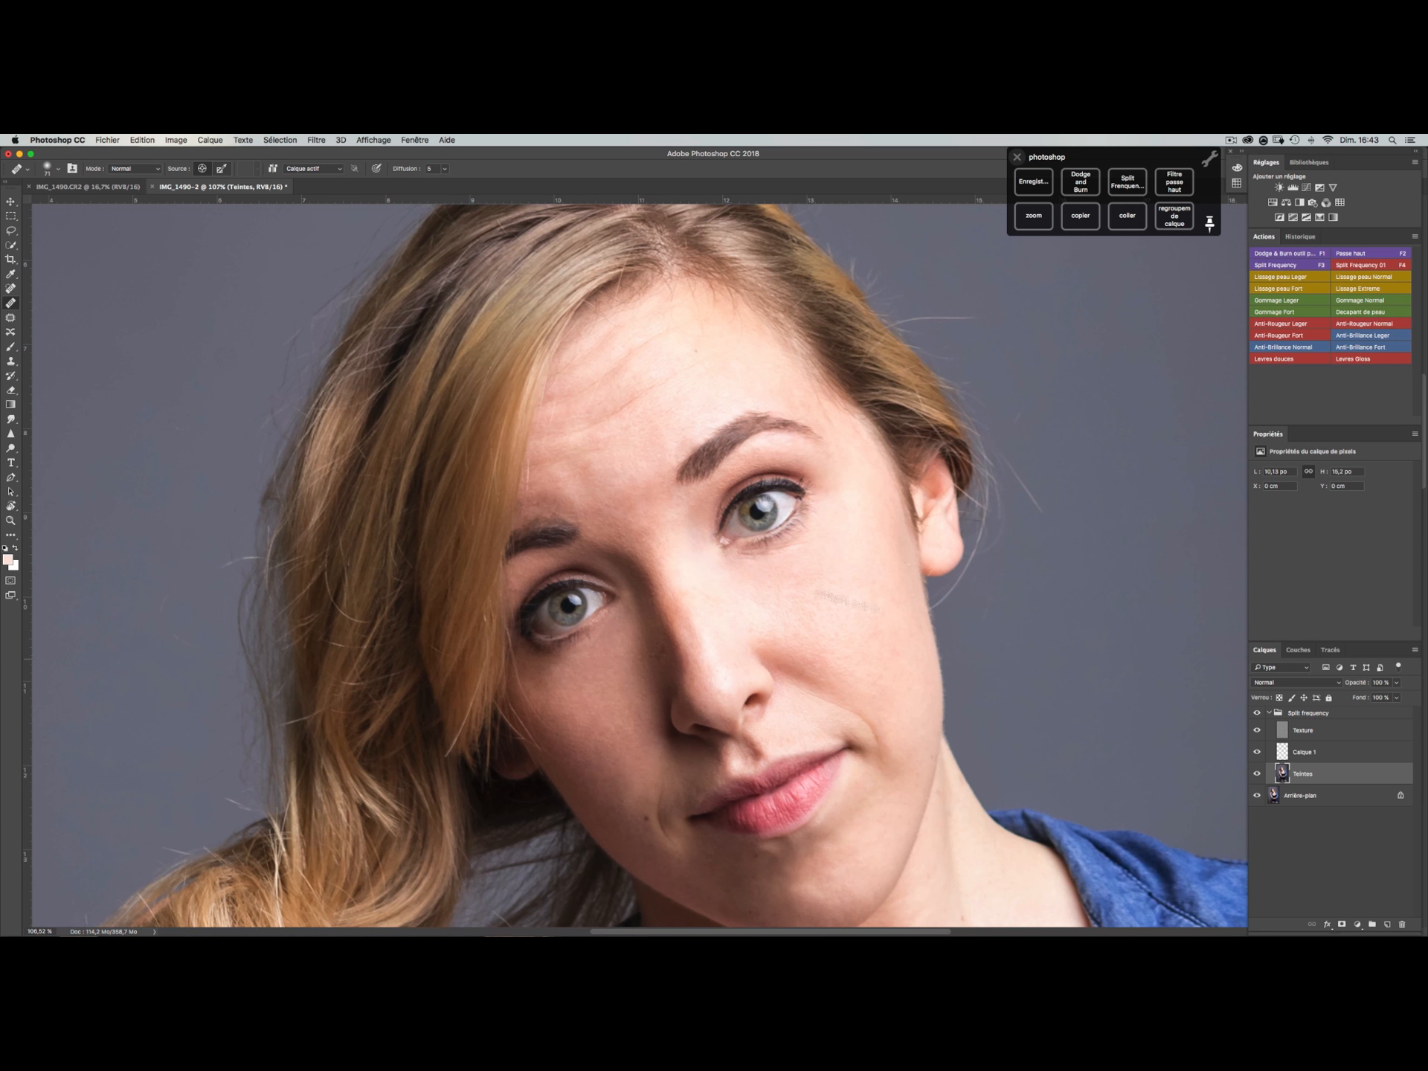
{"action": "left_click", "coordinate": [632, 452], "text": "alt"}
{"action": "mouse_move", "coordinate": [571, 490]}
{"action": "left_mouse_down"}
{"action": "mouse_move", "coordinate": [571, 477]}
{"action": "mouse_move", "coordinate": [606, 486]}
{"action": "mouse_move", "coordinate": [583, 467]}
{"action": "mouse_move", "coordinate": [596, 465]}
{"action": "left_mouse_up"}
{"action": "left_click_drag", "start_coordinate": [551, 498], "coordinate": [568, 494]}
{"action": "left_click_drag", "start_coordinate": [566, 481], "coordinate": [579, 480]}
- Fit the whole portrait in view, collapse the Split frequency group and add a Dodge & Burn layer above it
{"action": "key", "text": "z"}
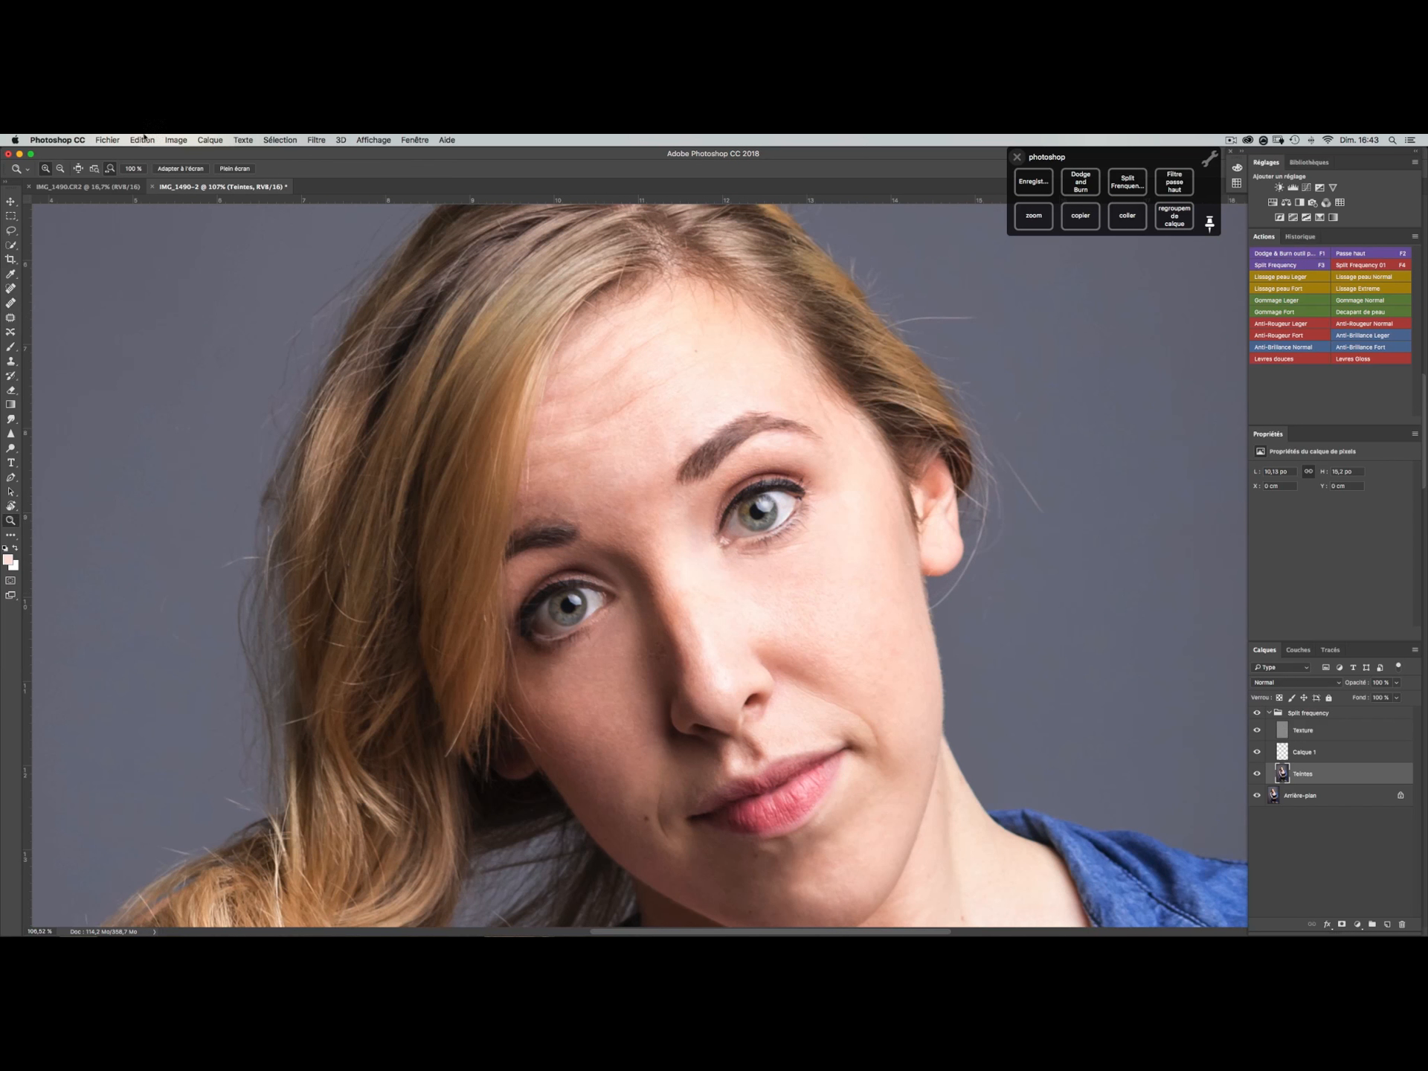
{"action": "left_click", "coordinate": [181, 168]}
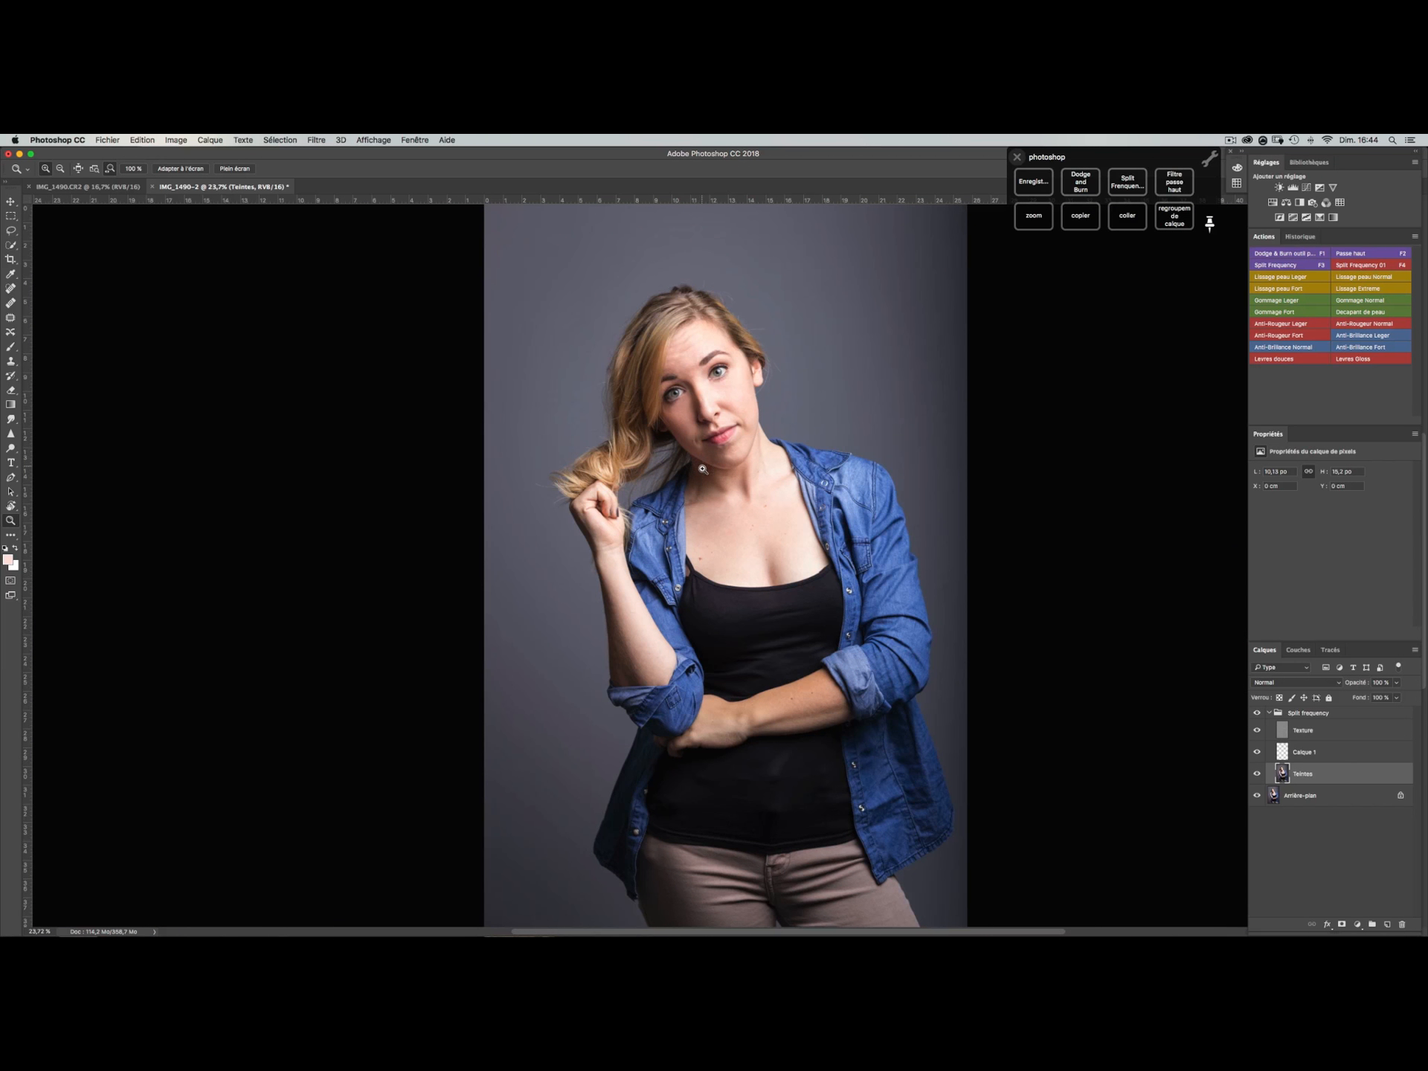
{"action": "left_click", "coordinate": [1271, 712]}
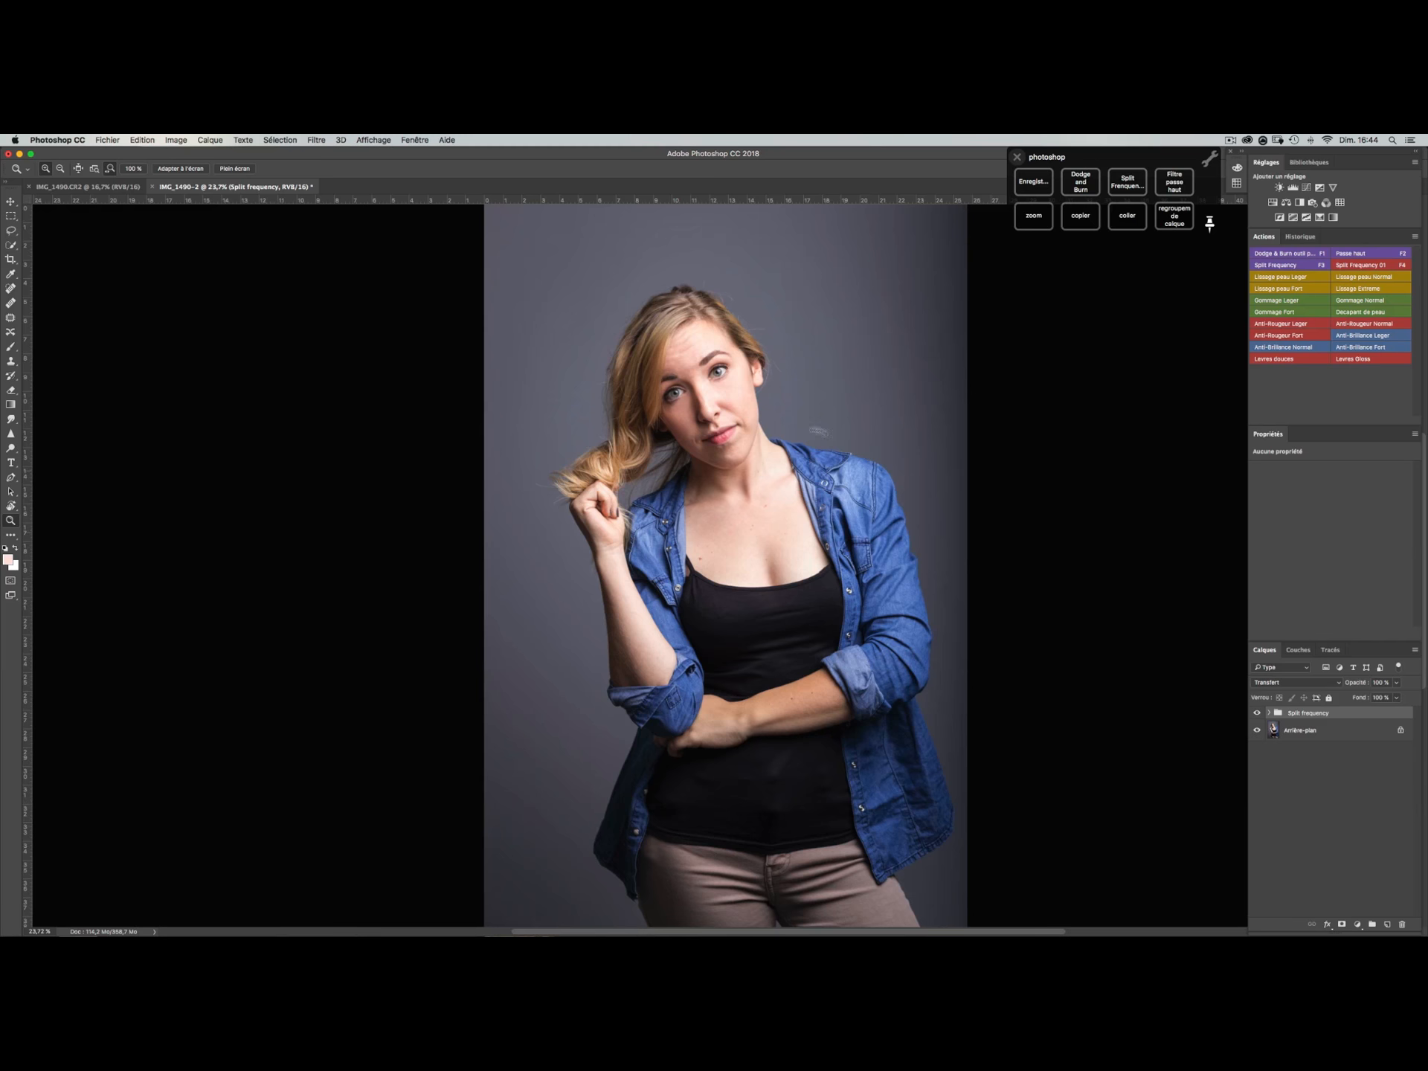
{"action": "left_click", "coordinate": [1089, 190]}
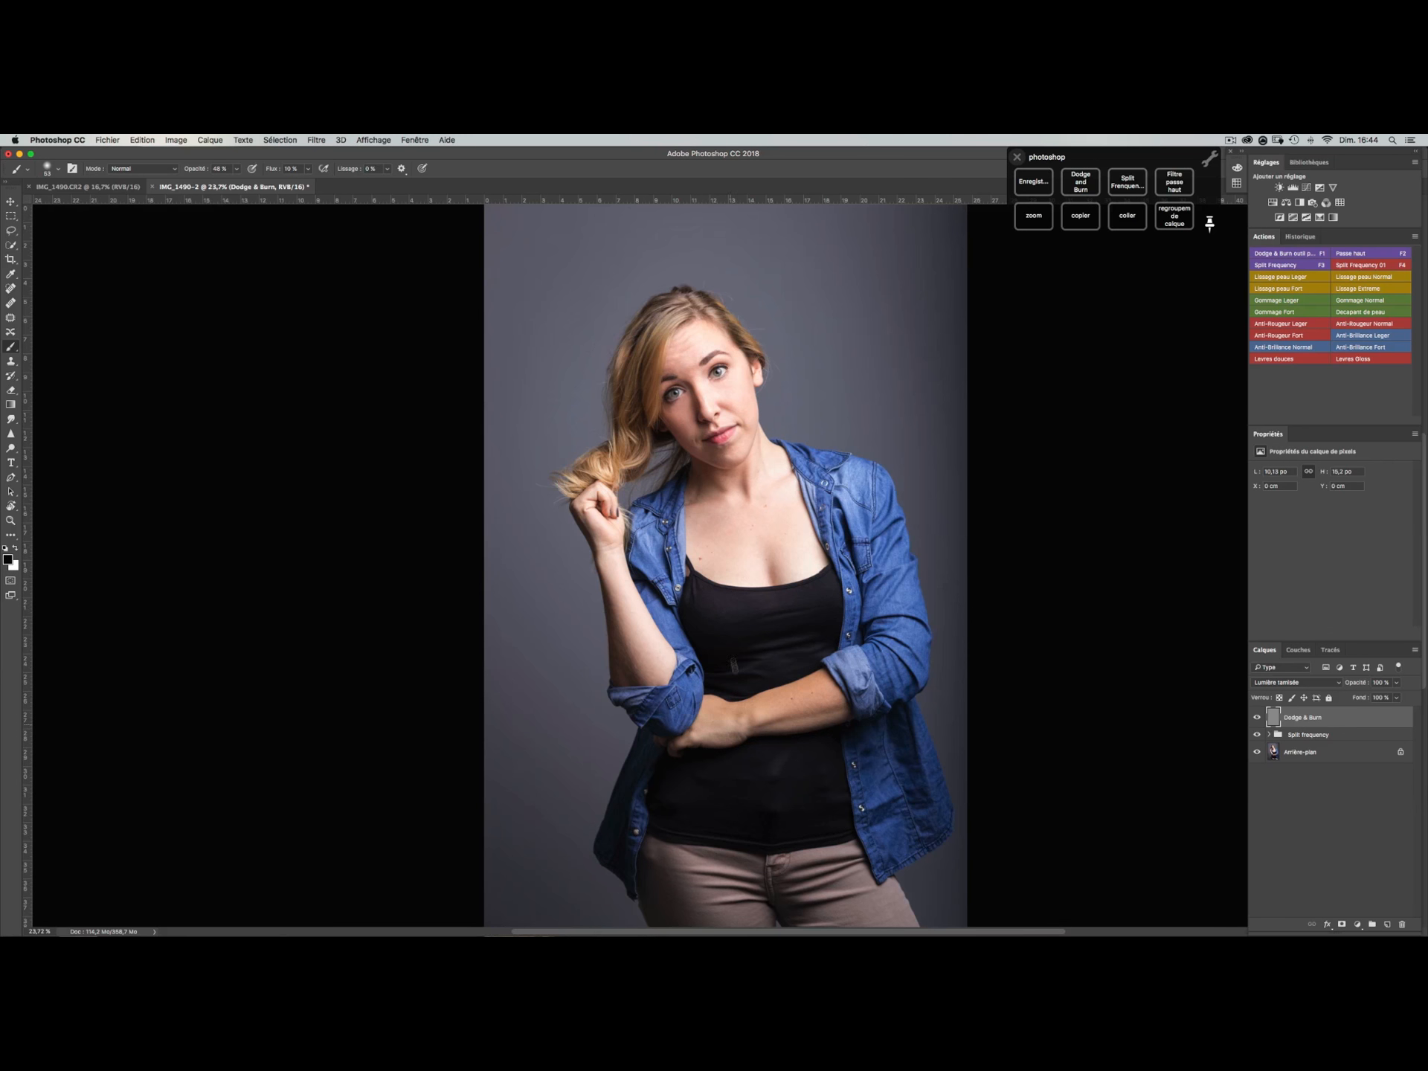
- Enlarge the brush and paint black on the Dodge & Burn layer to darken the highlights of the black top
{"action": "left_click_drag", "start_coordinate": [733, 676], "coordinate": [751, 674]}
{"action": "key", "text": "z"}
{"action": "mouse_move", "coordinate": [731, 643]}
{"action": "left_mouse_down"}
{"action": "mouse_move", "coordinate": [781, 646]}
{"action": "mouse_move", "coordinate": [716, 623]}
{"action": "left_mouse_up"}
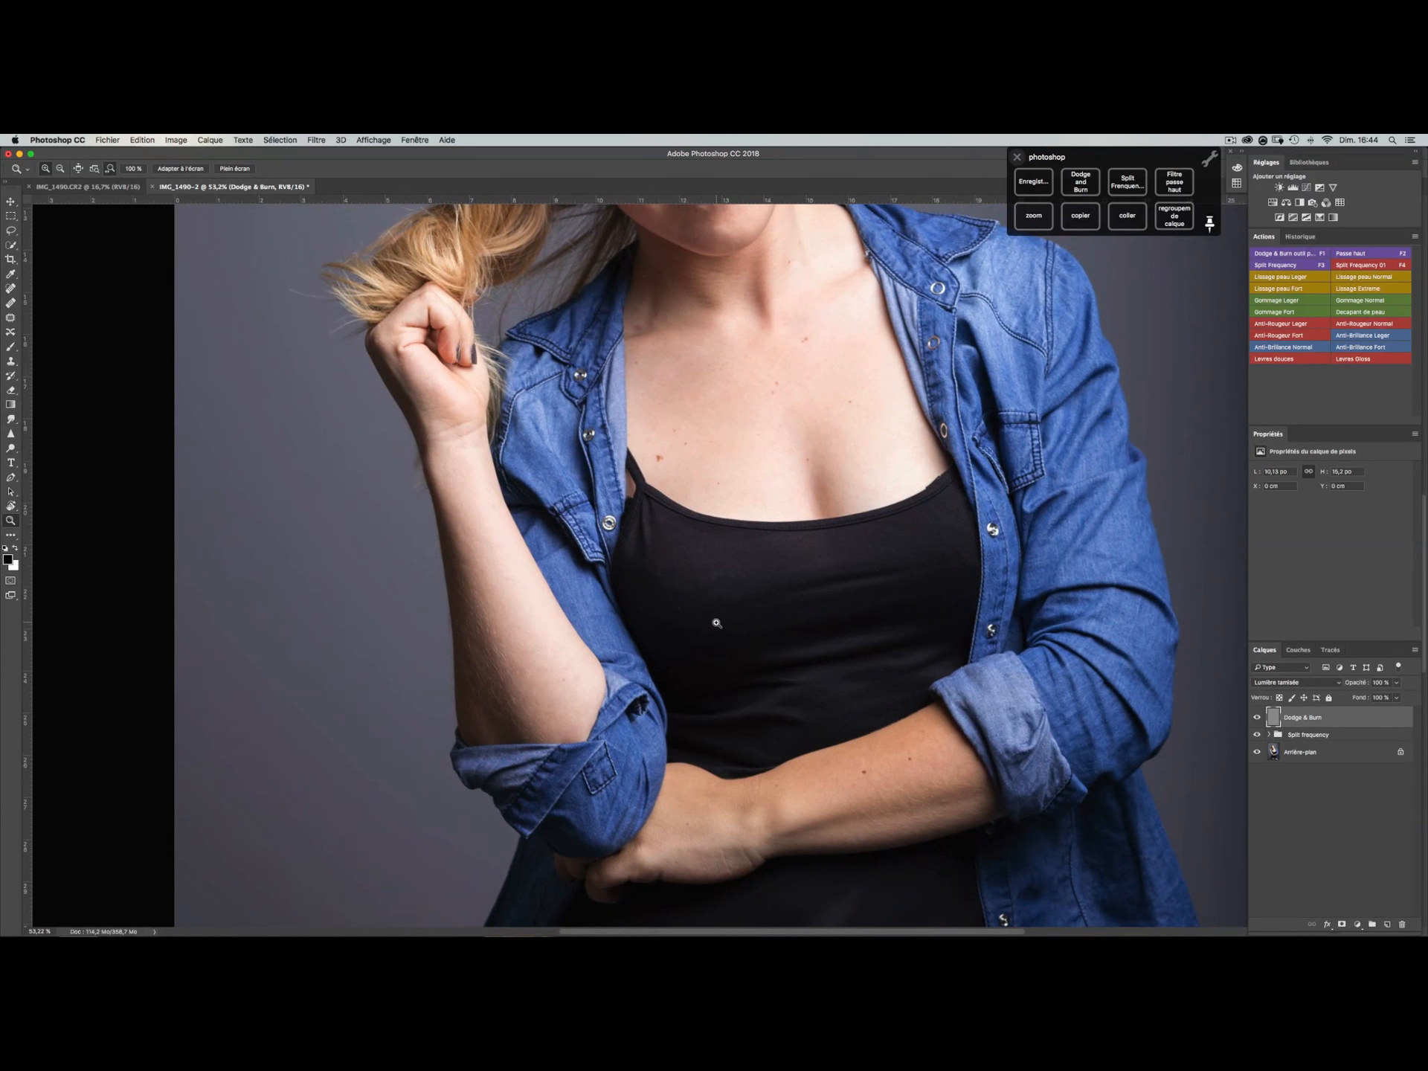
{"action": "key", "text": "b"}
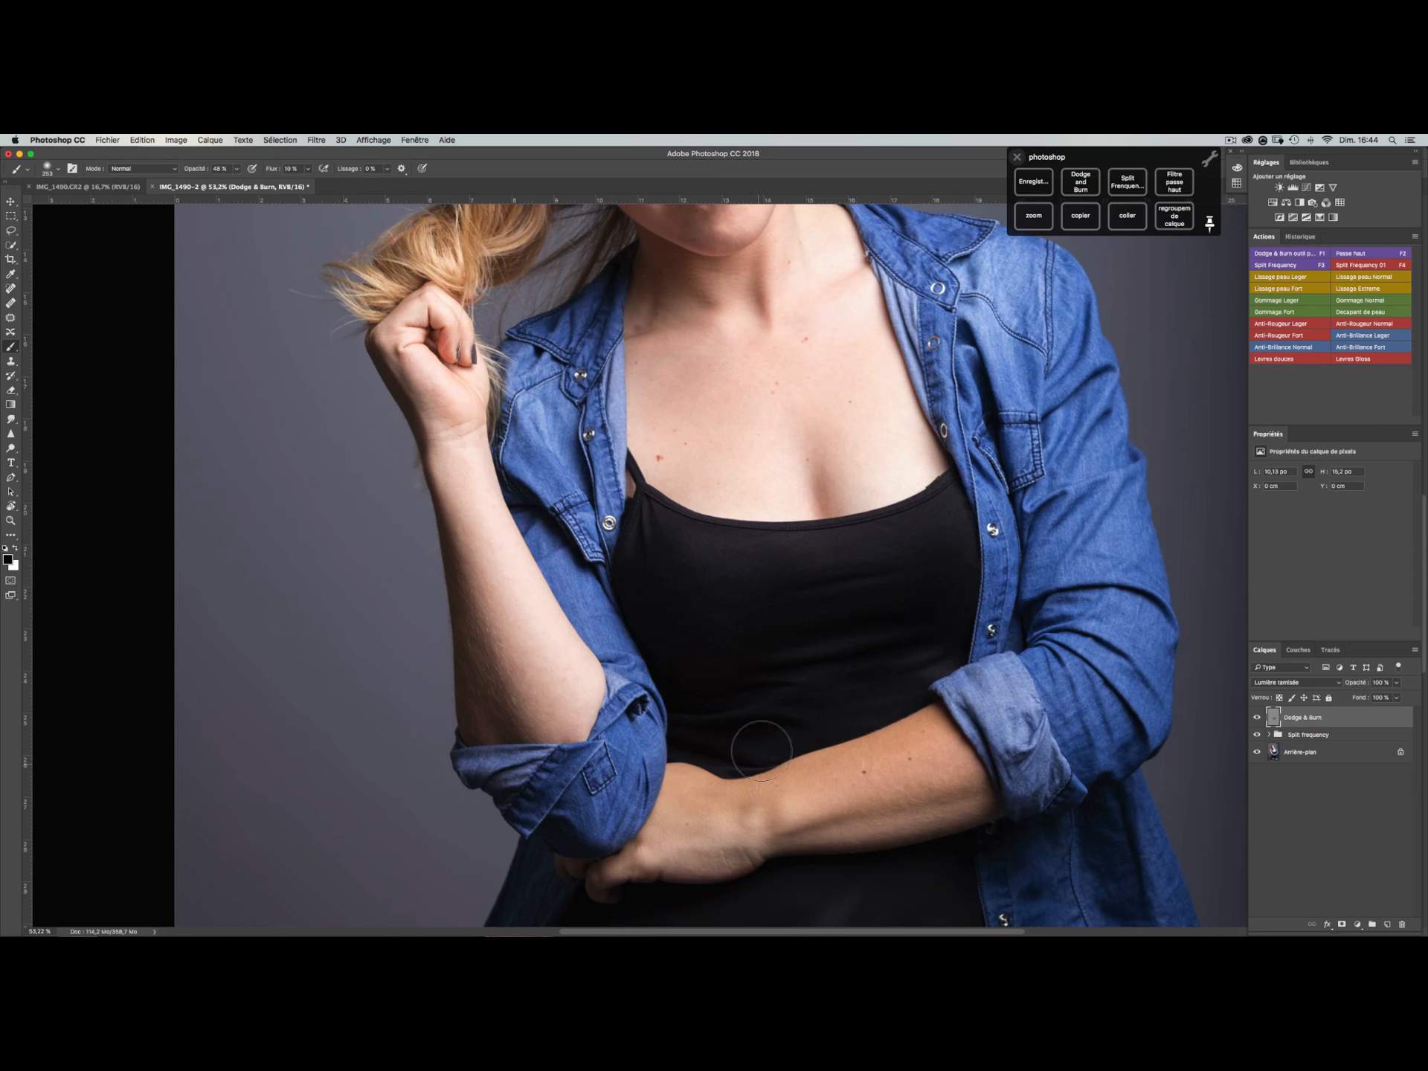
{"action": "scroll", "coordinate": [725, 593], "scroll_direction": "down", "scroll_amount": 10}
{"action": "scroll", "coordinate": [725, 592], "scroll_direction": "right", "scroll_amount": 3}
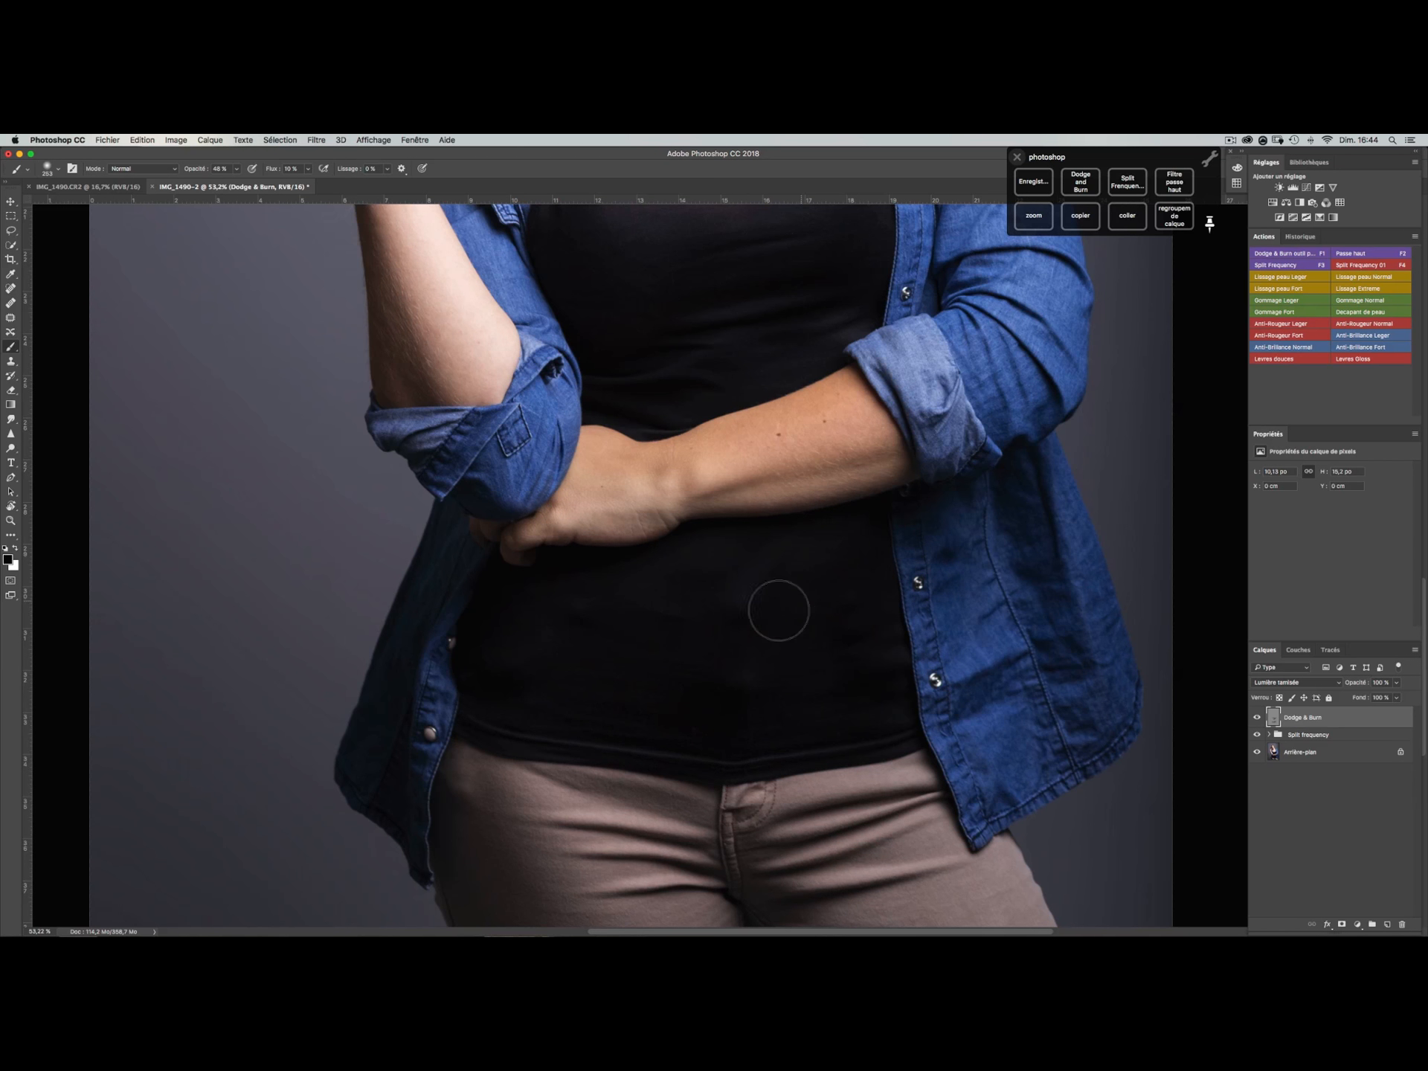
- Rename the Dodge & Burn layer as vetement sombre
{"action": "scroll", "coordinate": [642, 489], "scroll_direction": "up", "scroll_amount": 5}
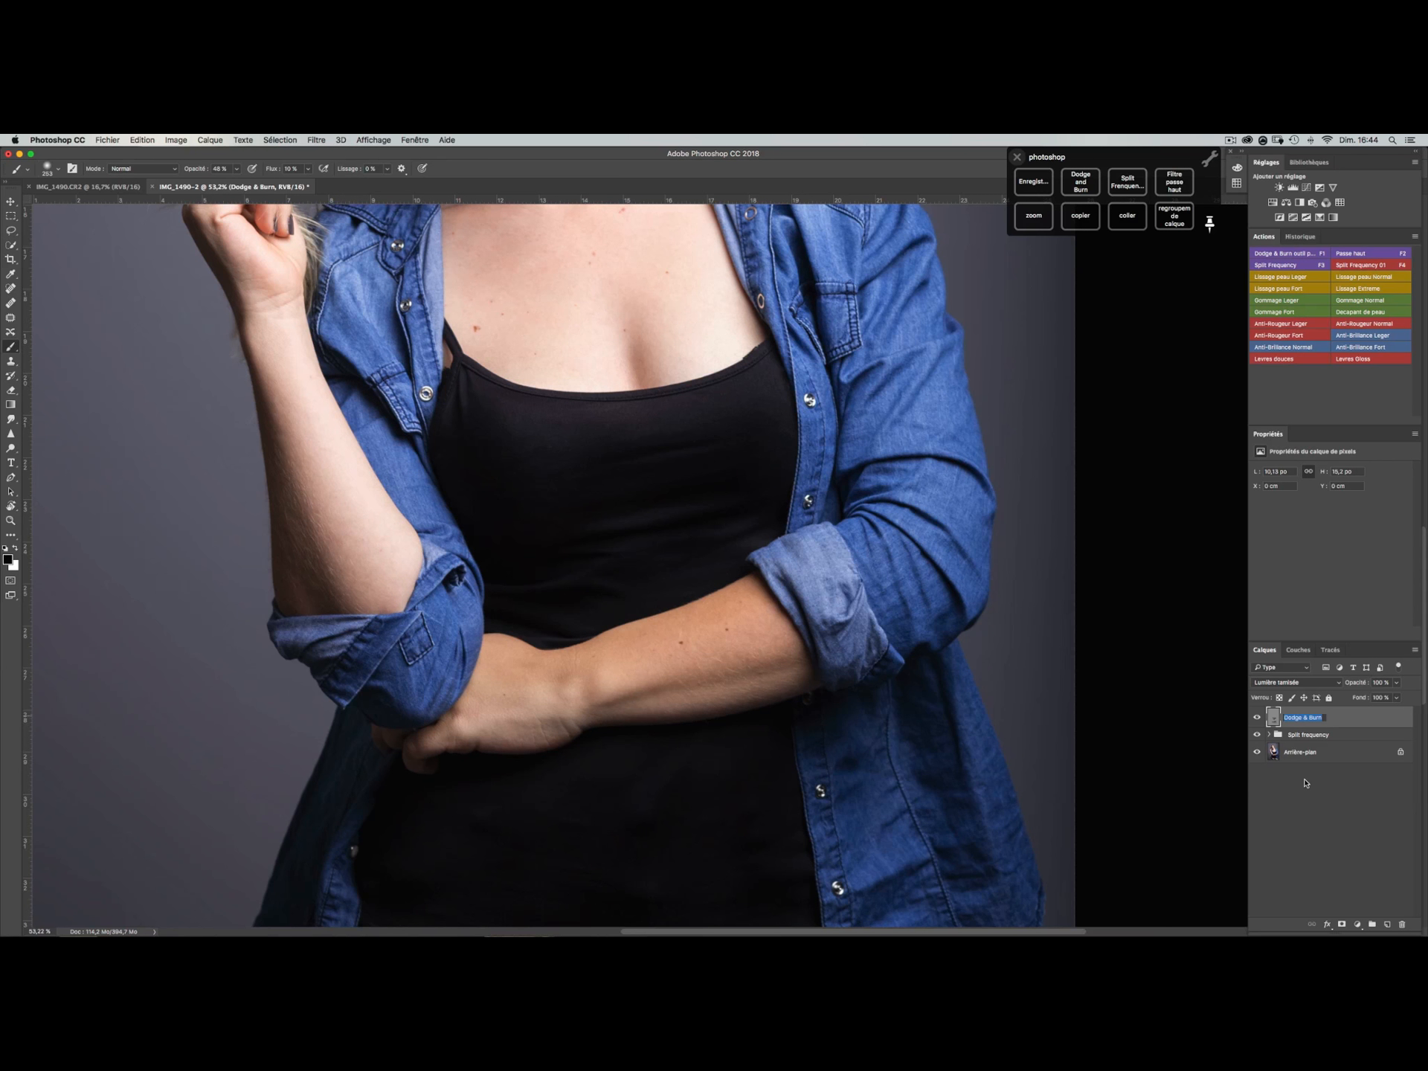
{"action": "type", "text": "vo"}
{"action": "type", "text": "tement sombre"}
{"action": "key", "text": "Return"}
- Add another Dodge & Burn layer and paint black over the denim shirt's sleeves and sides to darken them
{"action": "scroll", "coordinate": [615, 521], "scroll_direction": "up", "scroll_amount": 10}
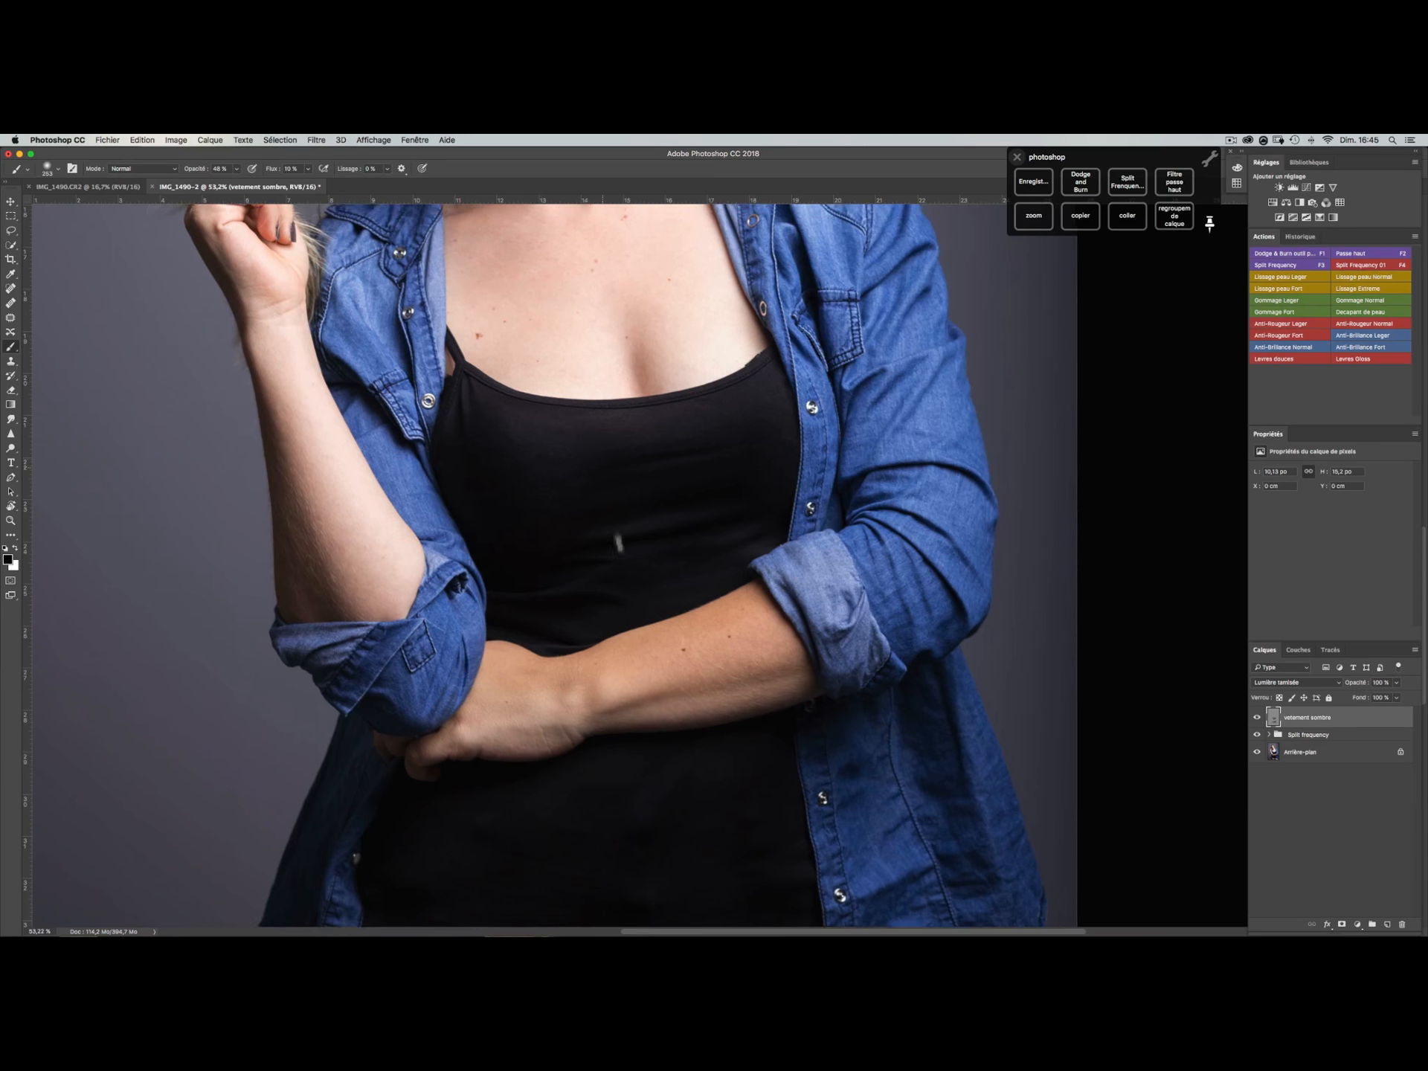
{"action": "scroll", "coordinate": [602, 534], "scroll_direction": "left", "scroll_amount": 2}
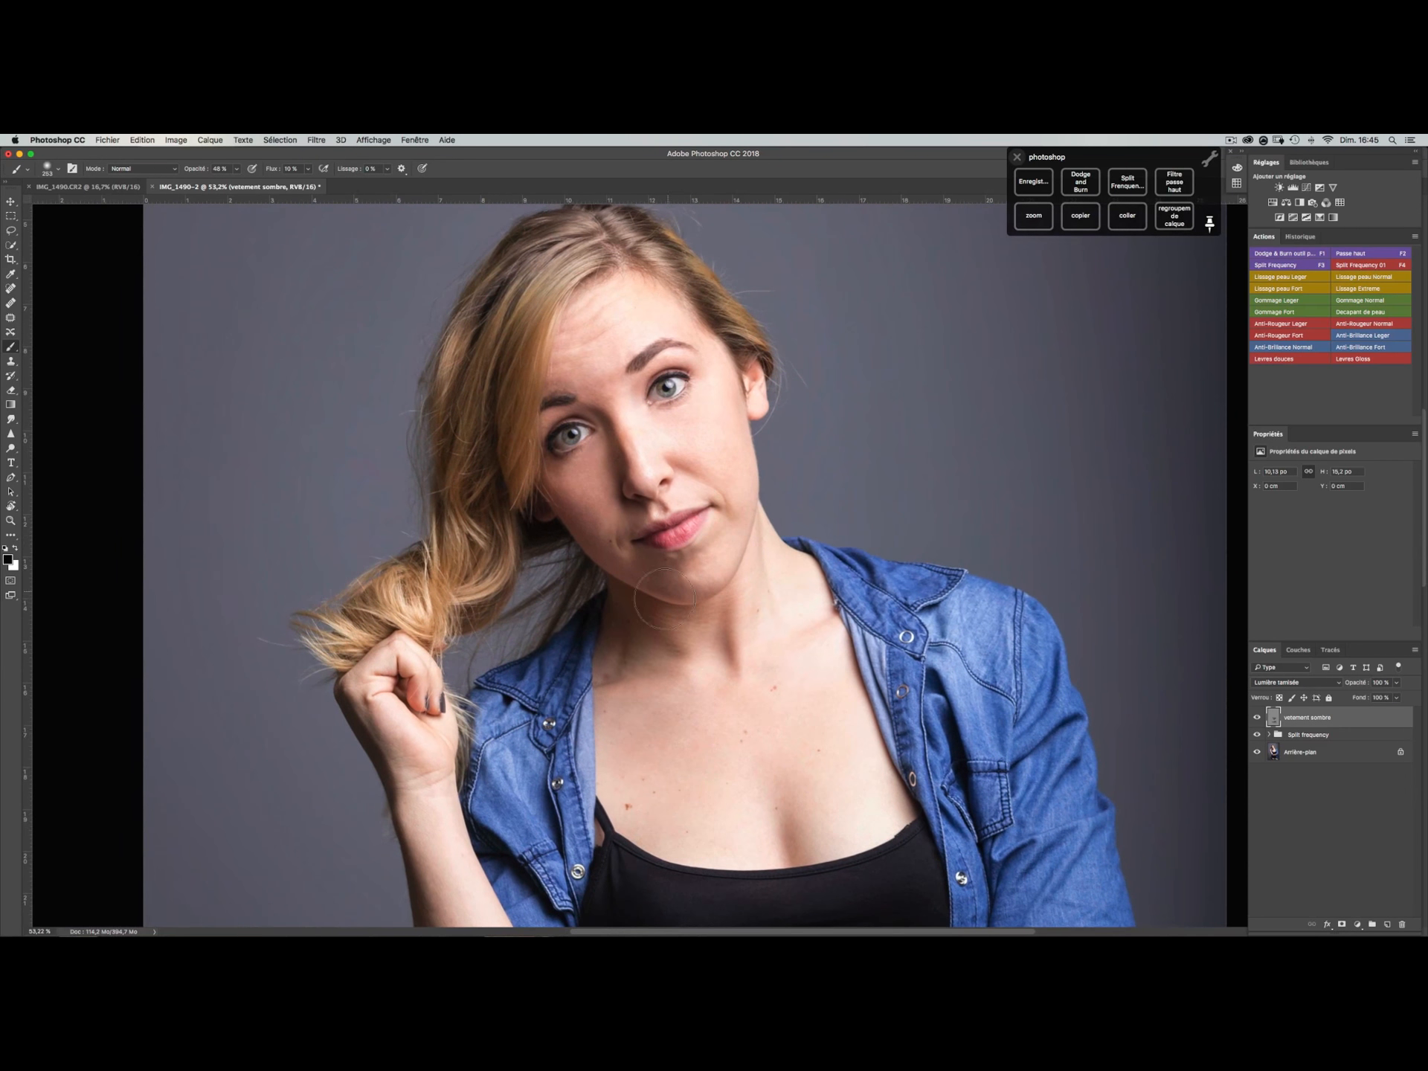
{"action": "scroll", "coordinate": [602, 534], "scroll_direction": "down", "scroll_amount": 5}
{"action": "scroll", "coordinate": [807, 465], "scroll_direction": "down", "scroll_amount": 3}
{"action": "scroll", "coordinate": [807, 465], "scroll_direction": "right", "scroll_amount": 1}
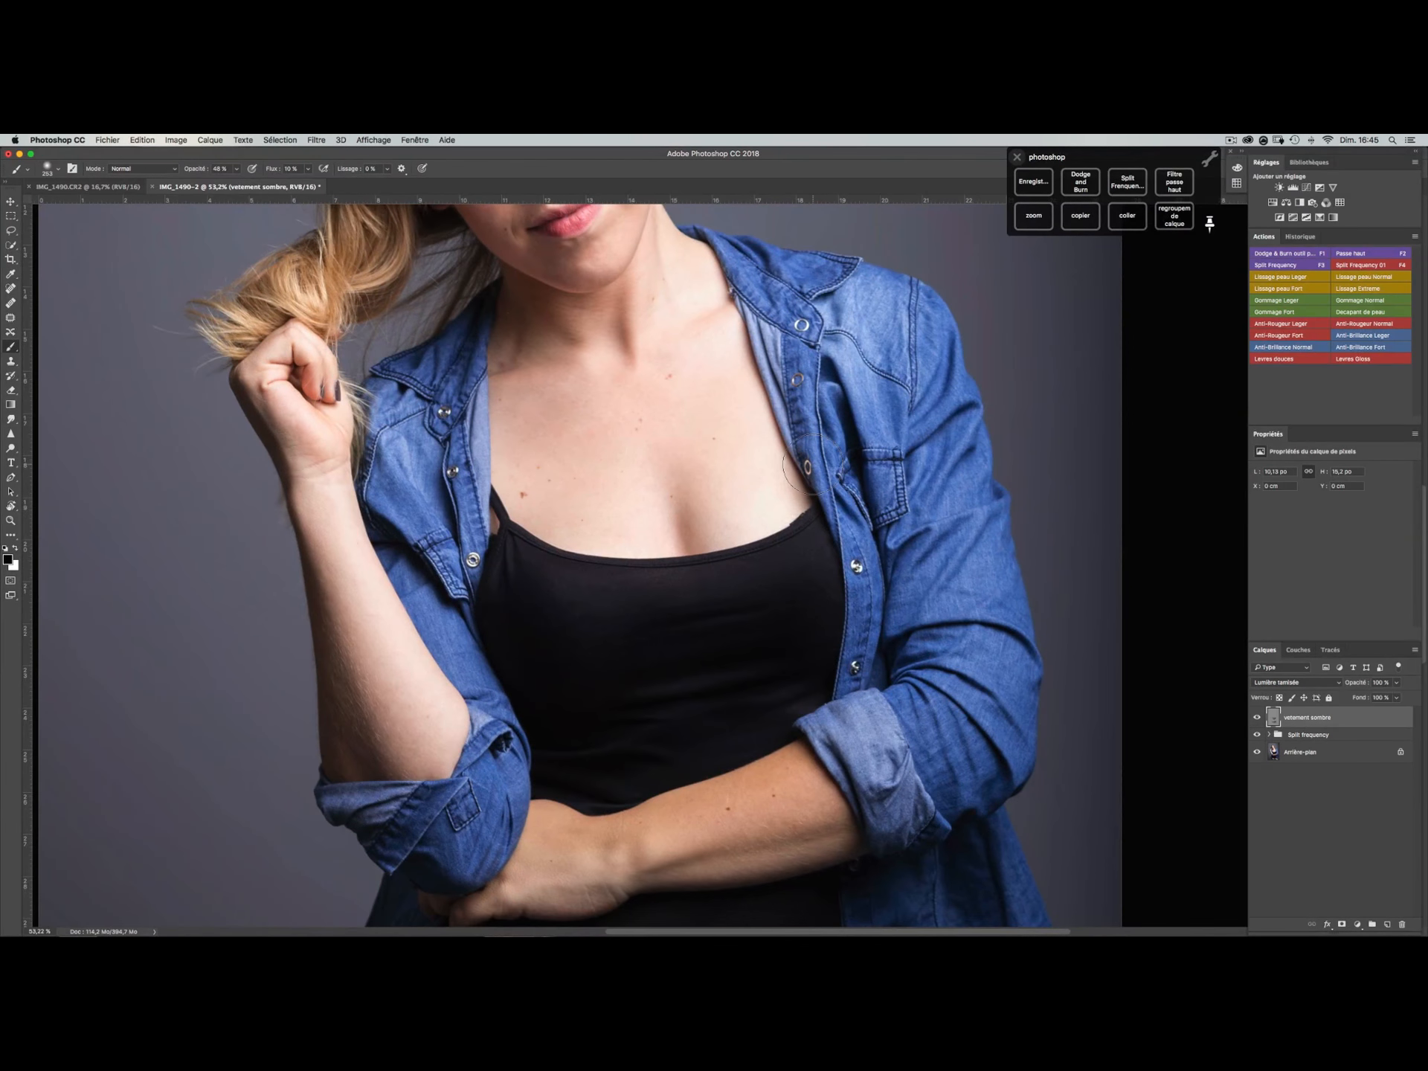
{"action": "left_click", "coordinate": [1080, 184]}
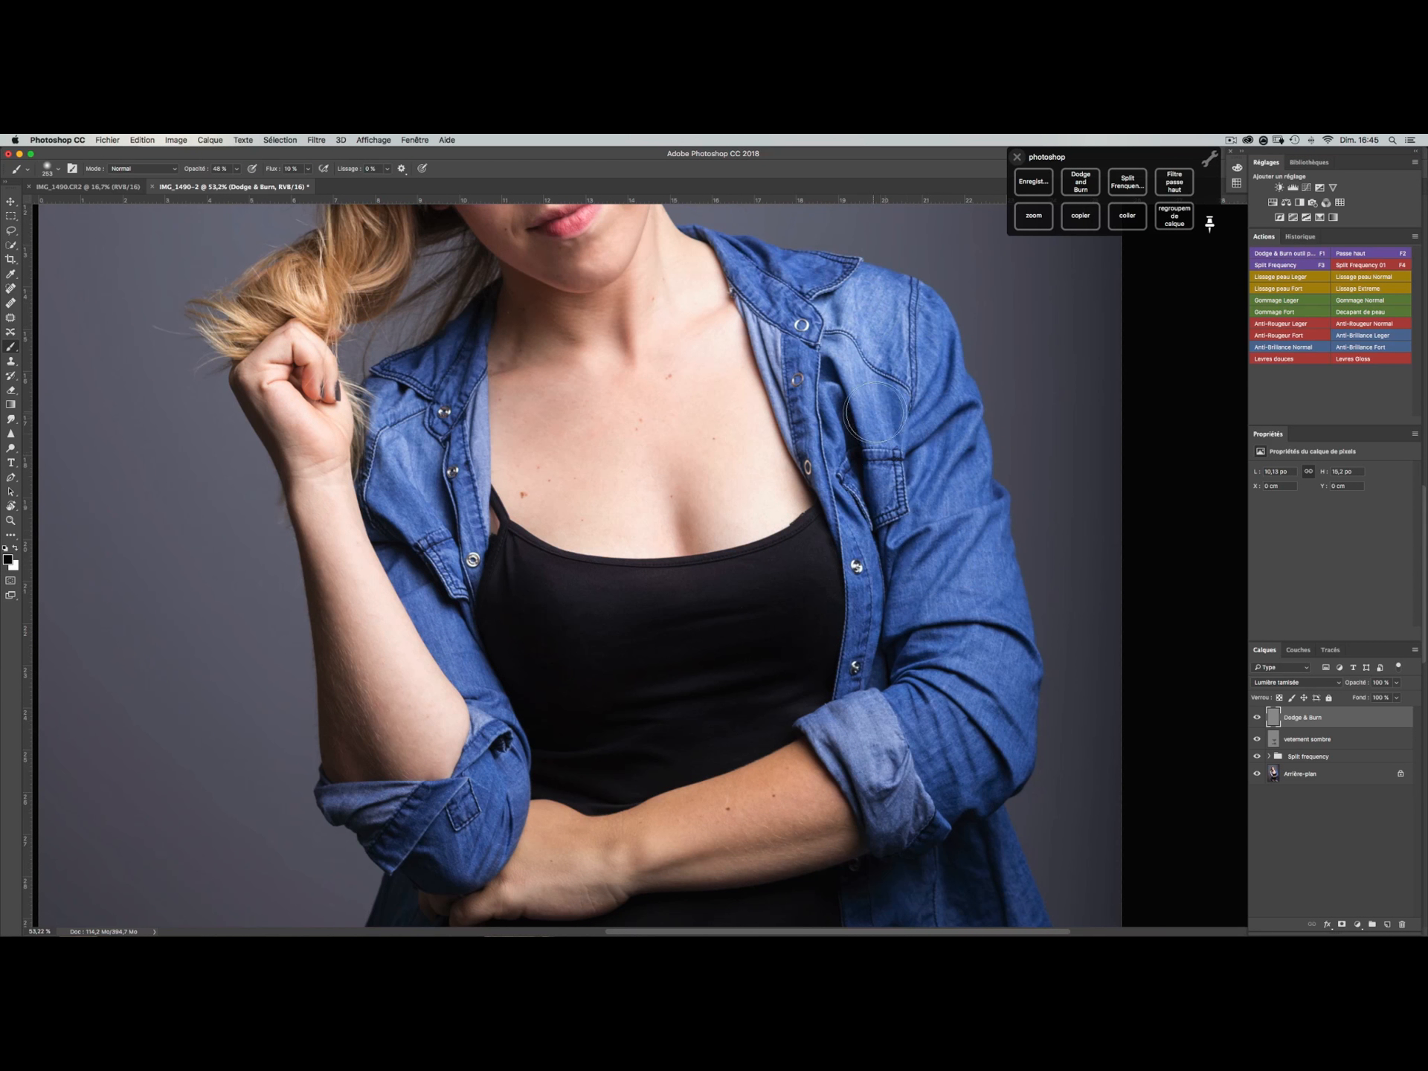
{"action": "left_click_drag", "start_coordinate": [891, 449], "coordinate": [907, 451]}
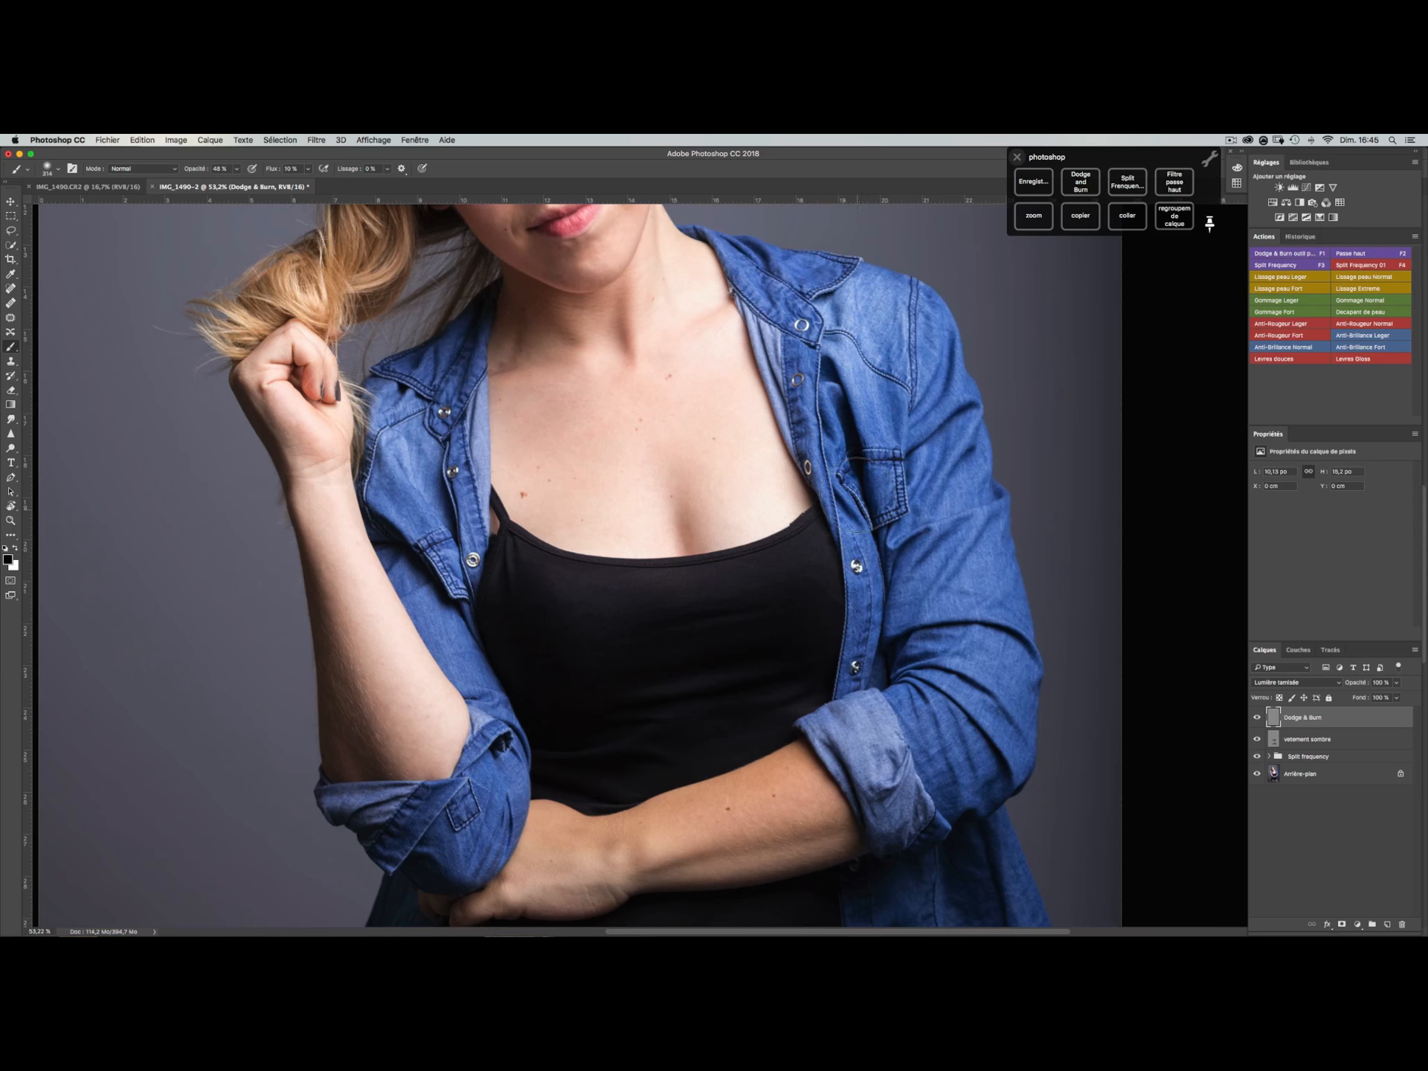
{"action": "mouse_move", "coordinate": [943, 544]}
{"action": "left_mouse_down"}
{"action": "mouse_move", "coordinate": [900, 632]}
{"action": "mouse_move", "coordinate": [867, 804]}
{"action": "left_mouse_up"}
{"action": "mouse_move", "coordinate": [523, 699]}
{"action": "left_mouse_down"}
{"action": "mouse_move", "coordinate": [519, 623]}
{"action": "mouse_move", "coordinate": [493, 707]}
{"action": "mouse_move", "coordinate": [463, 584]}
{"action": "left_mouse_up"}
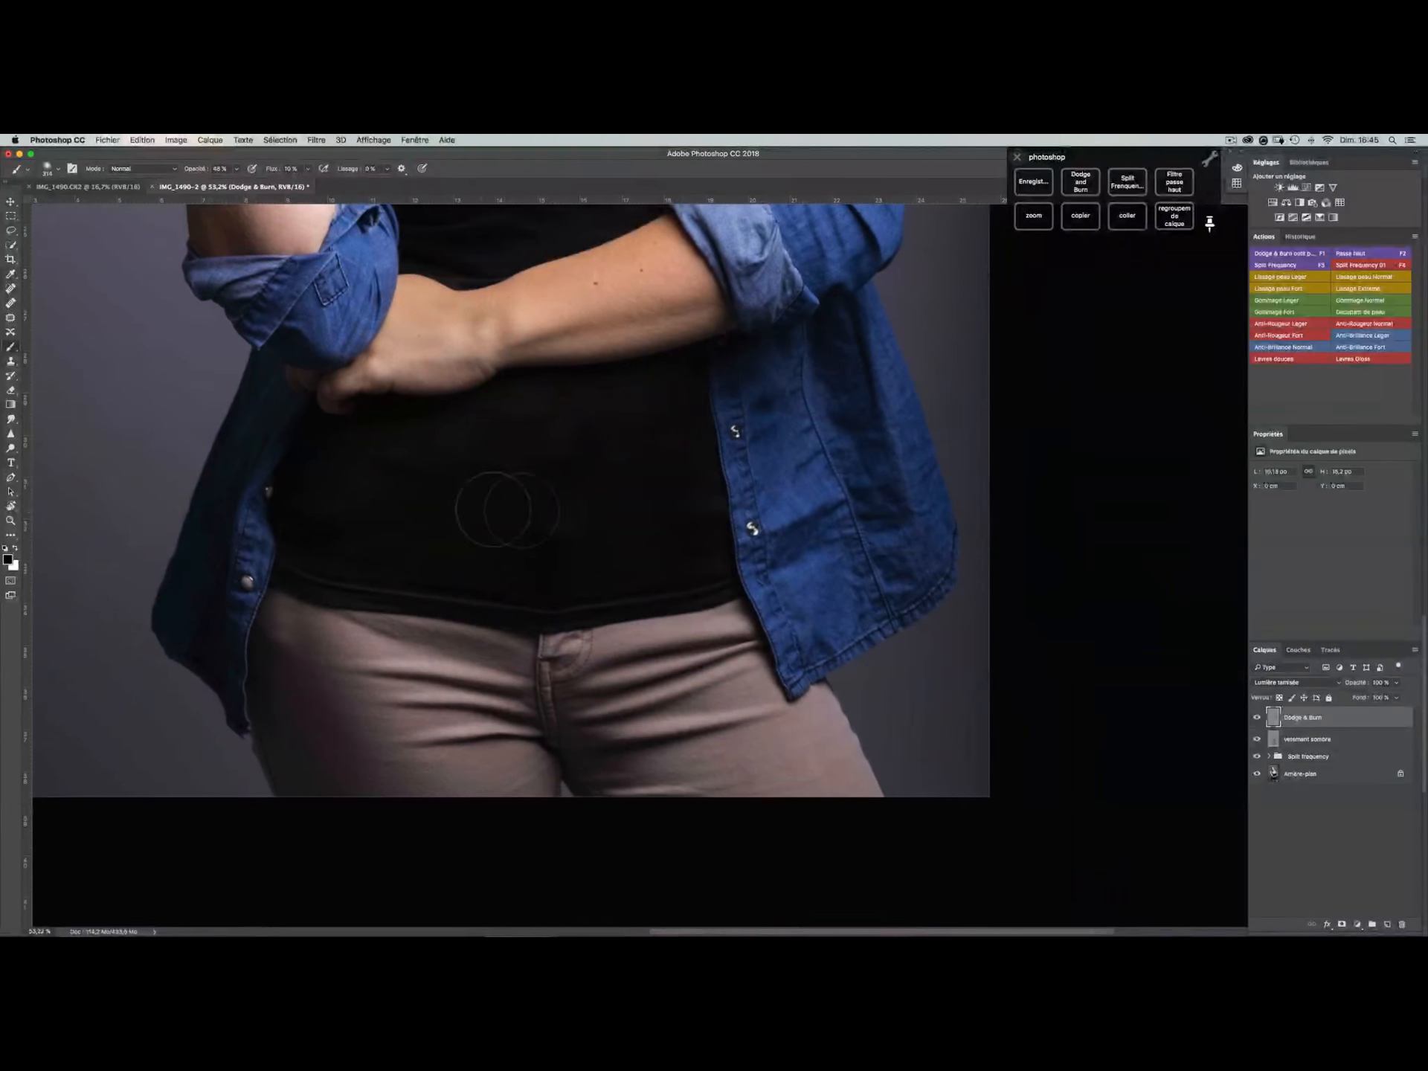
{"action": "left_click_drag", "start_coordinate": [781, 523], "coordinate": [716, 768]}
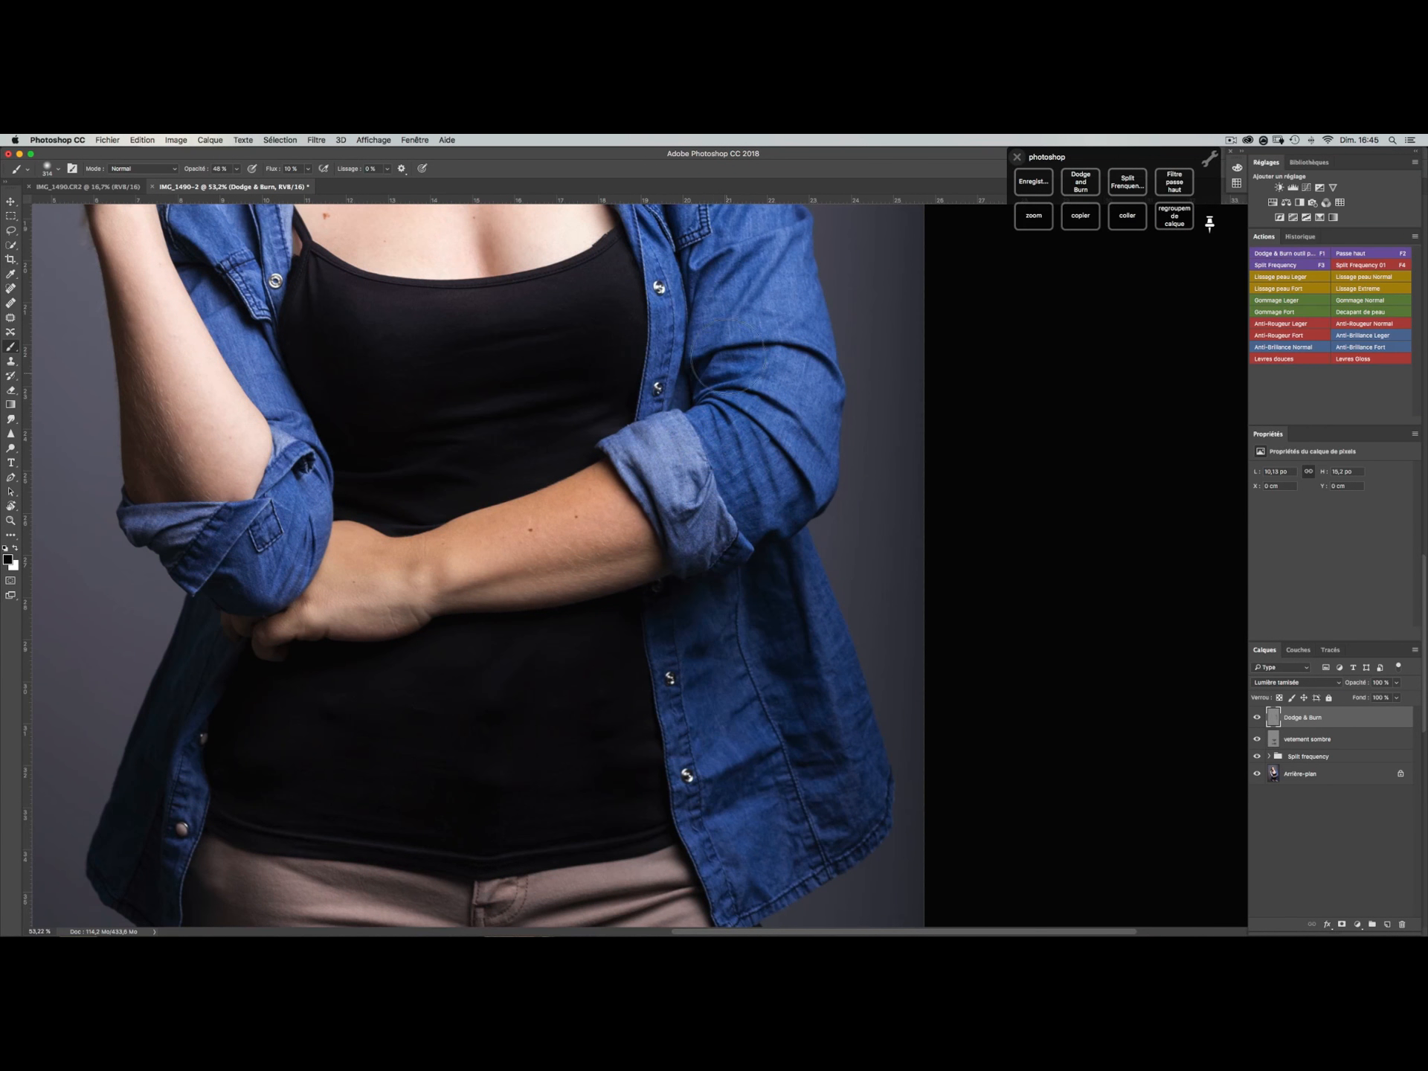
{"action": "mouse_move", "coordinate": [722, 456]}
{"action": "left_mouse_down"}
{"action": "mouse_move", "coordinate": [674, 690]}
{"action": "mouse_move", "coordinate": [759, 833]}
{"action": "left_mouse_up"}
{"action": "mouse_move", "coordinate": [250, 579]}
{"action": "left_mouse_down"}
{"action": "mouse_move", "coordinate": [317, 699]}
{"action": "mouse_move", "coordinate": [327, 781]}
{"action": "left_mouse_up"}
{"action": "left_click_drag", "start_coordinate": [326, 666], "coordinate": [559, 568]}
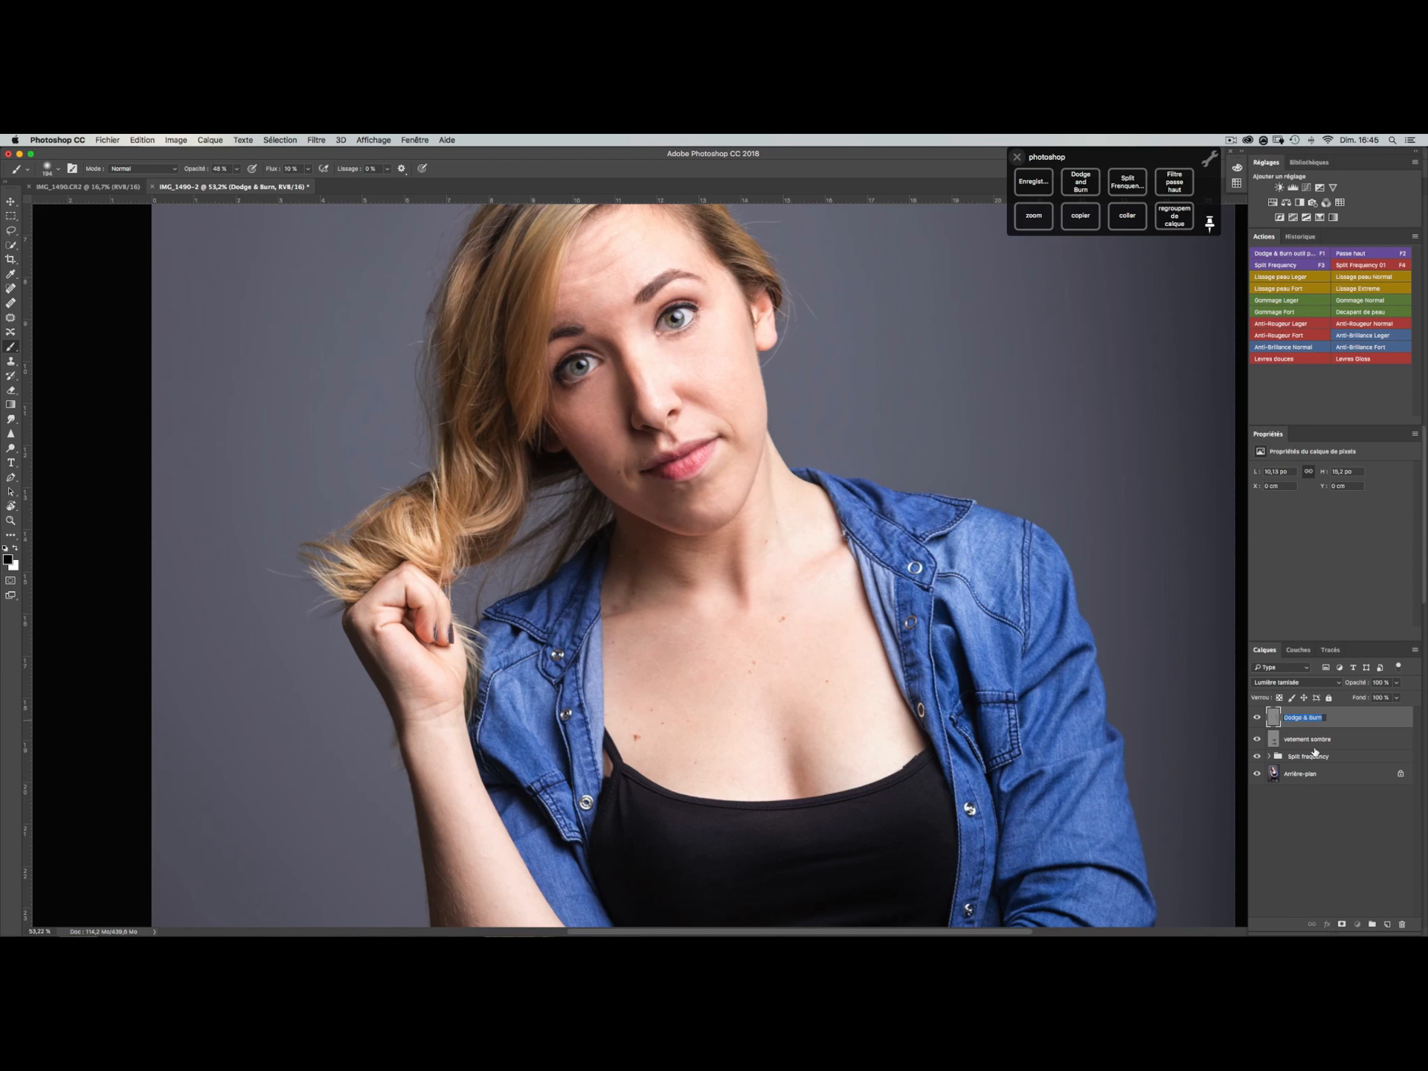
- Rename the shirt's Dodge & Burn layer as chemise and create a new layer group above it
{"action": "type", "text": "cl"}
{"action": "type", "text": "emise"}
{"action": "key", "text": "Return"}
{"action": "left_click", "coordinate": [1372, 925]}
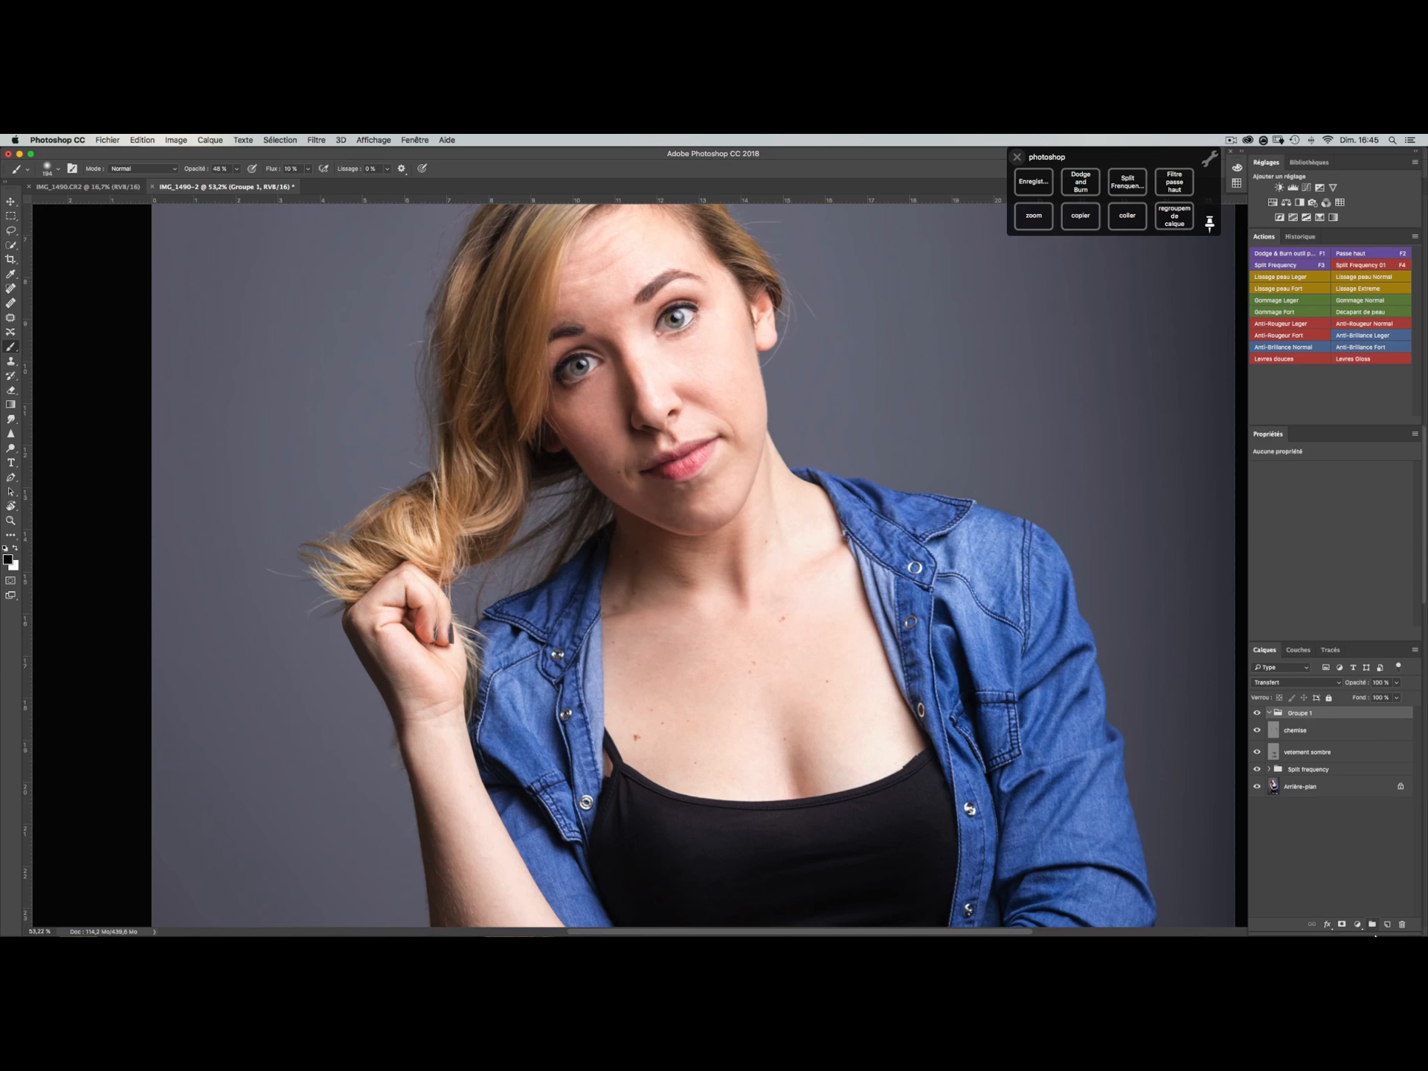
- Add a Dodge & Burn layer inside the new group and paint white to lighten the whites and irises of both eyes
{"action": "left_click", "coordinate": [1082, 181]}
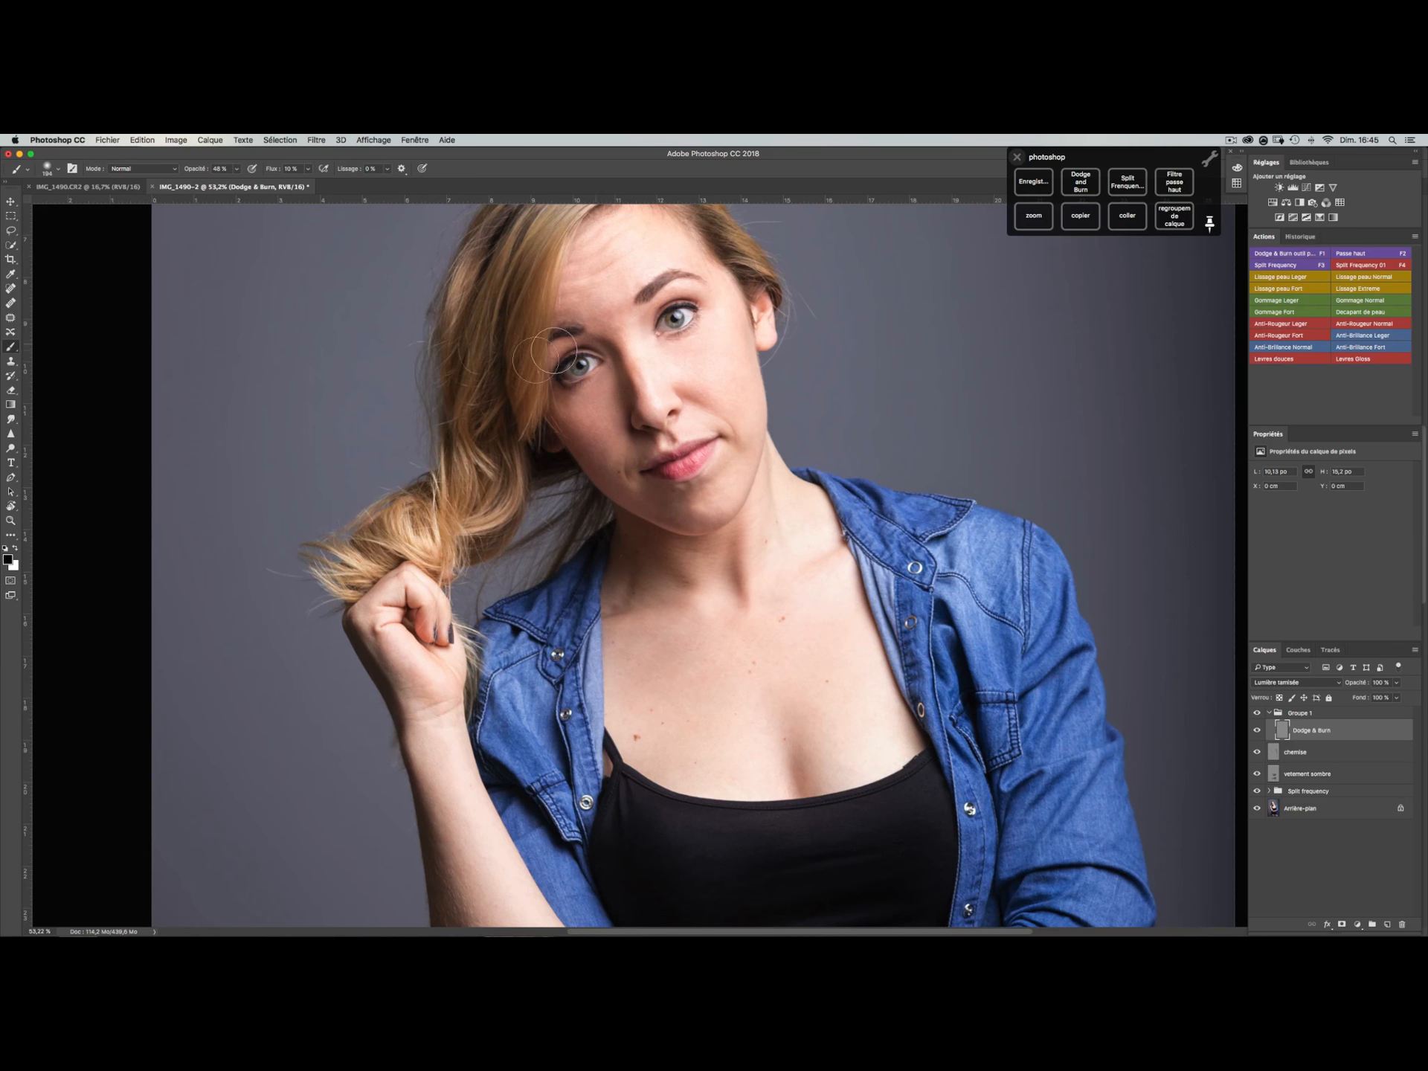
{"action": "key", "text": "z"}
{"action": "left_click_drag", "start_coordinate": [588, 338], "coordinate": [710, 556]}
{"action": "key", "text": "space"}
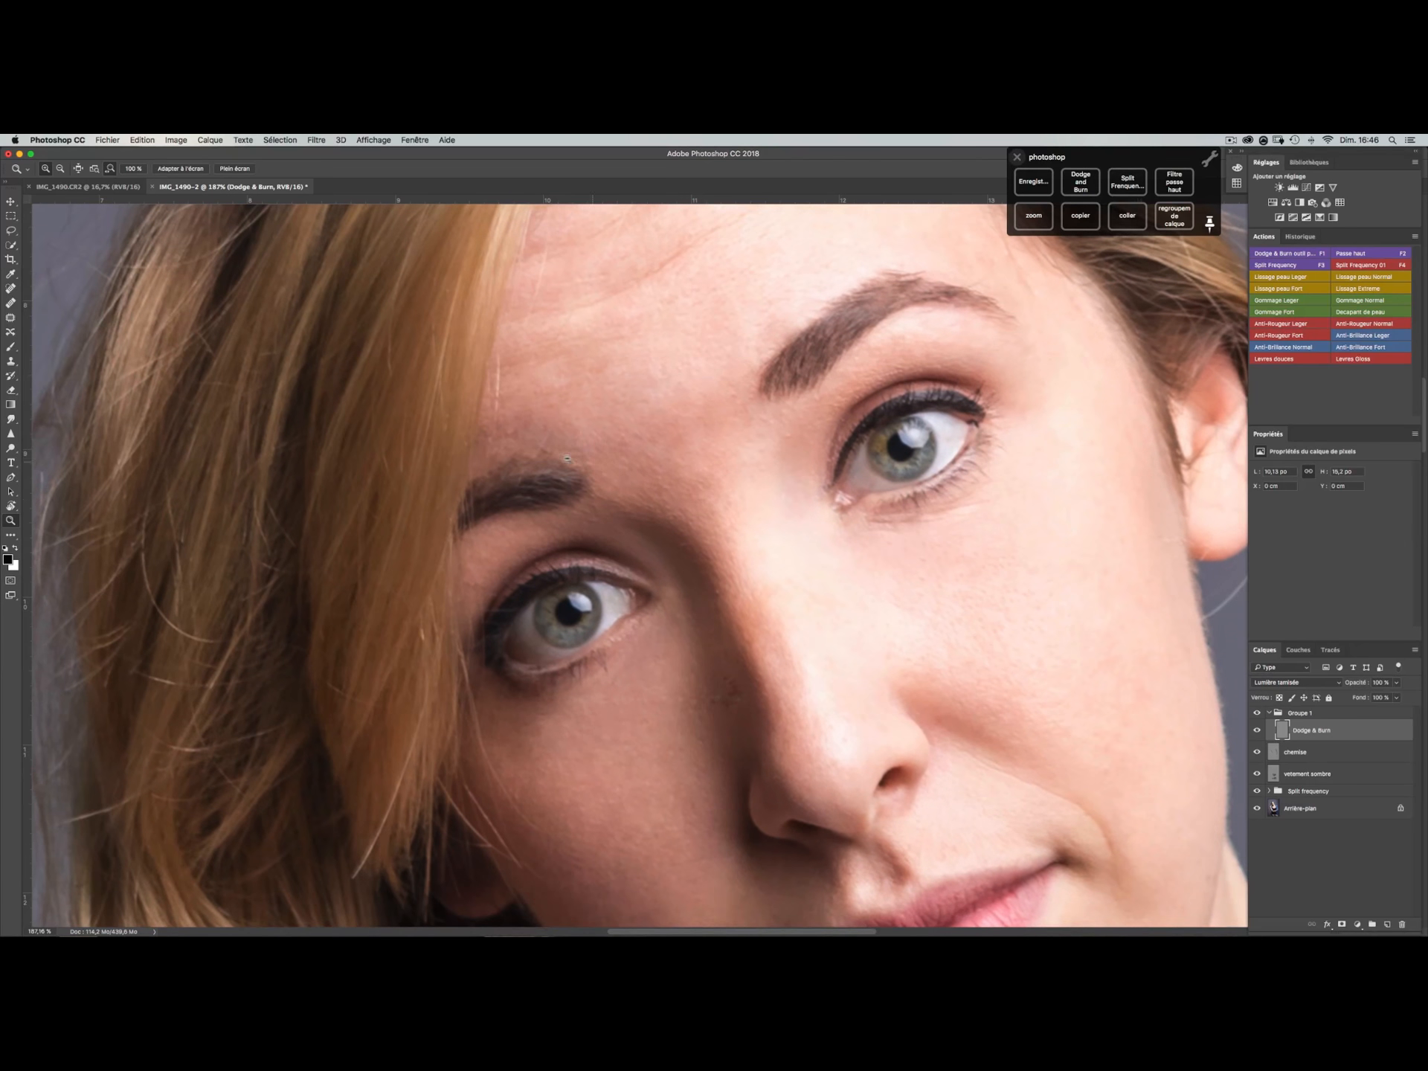
{"action": "key", "text": "x"}
{"action": "key", "text": "b"}
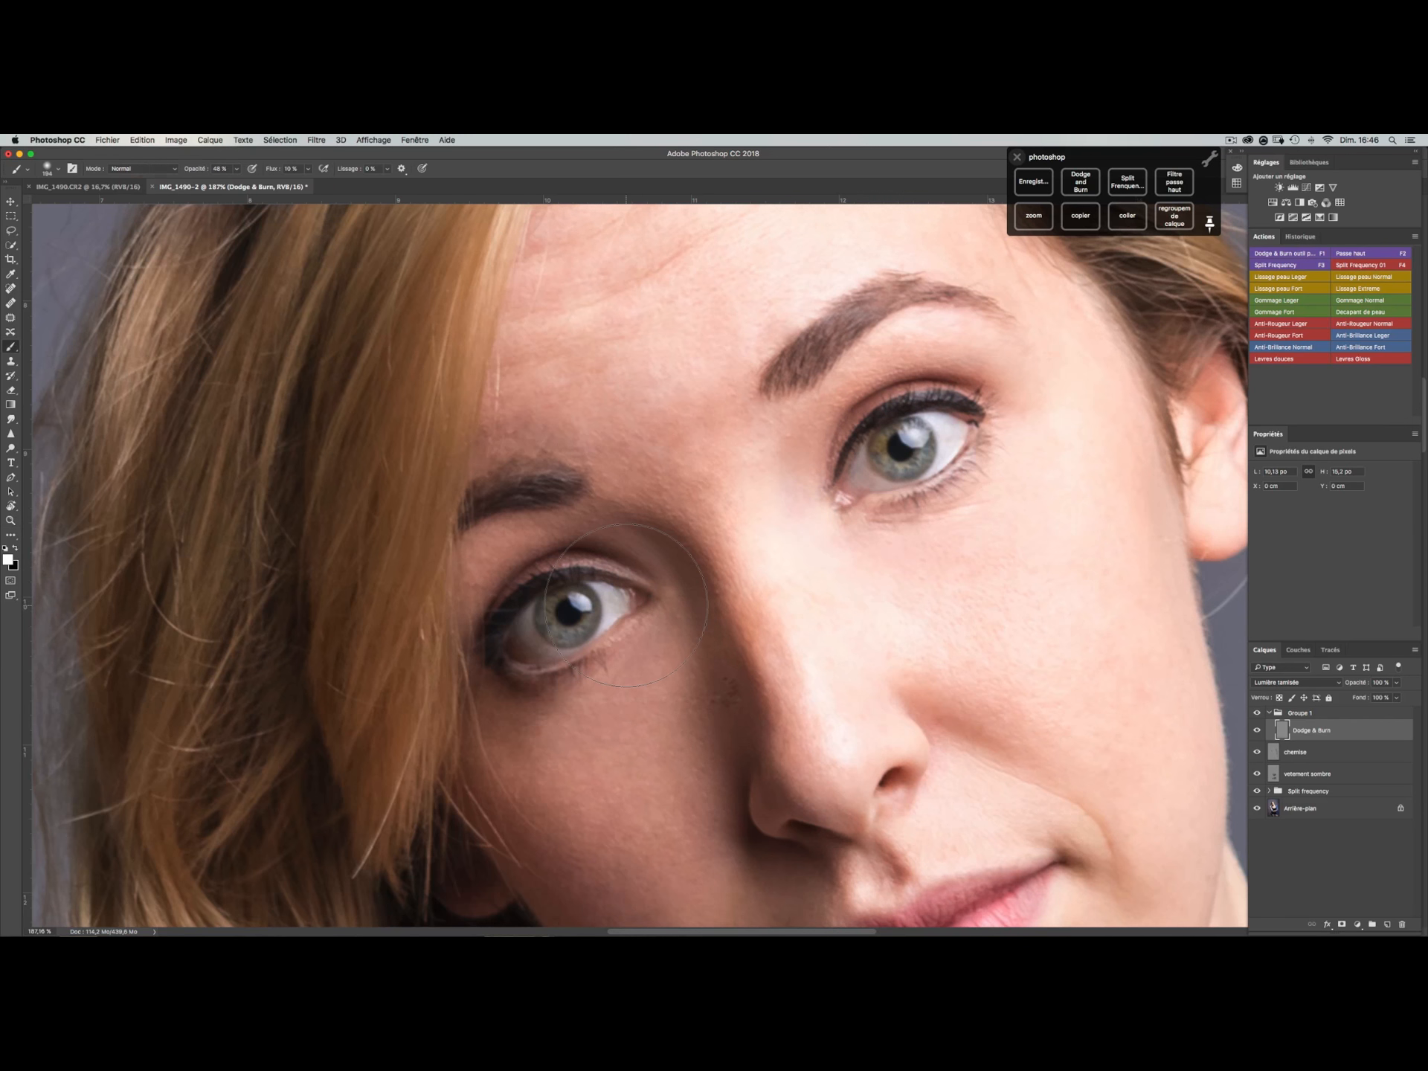
{"action": "mouse_move", "coordinate": [631, 611]}
{"action": "left_mouse_down"}
{"action": "mouse_move", "coordinate": [546, 614]}
{"action": "mouse_move", "coordinate": [535, 654]}
{"action": "mouse_move", "coordinate": [520, 649]}
{"action": "mouse_move", "coordinate": [563, 657]}
{"action": "mouse_move", "coordinate": [518, 636]}
{"action": "mouse_move", "coordinate": [620, 605]}
{"action": "left_mouse_up"}
{"action": "mouse_move", "coordinate": [519, 634]}
{"action": "left_mouse_down"}
{"action": "mouse_move", "coordinate": [528, 652]}
{"action": "mouse_move", "coordinate": [561, 650]}
{"action": "mouse_move", "coordinate": [548, 652]}
{"action": "left_mouse_up"}
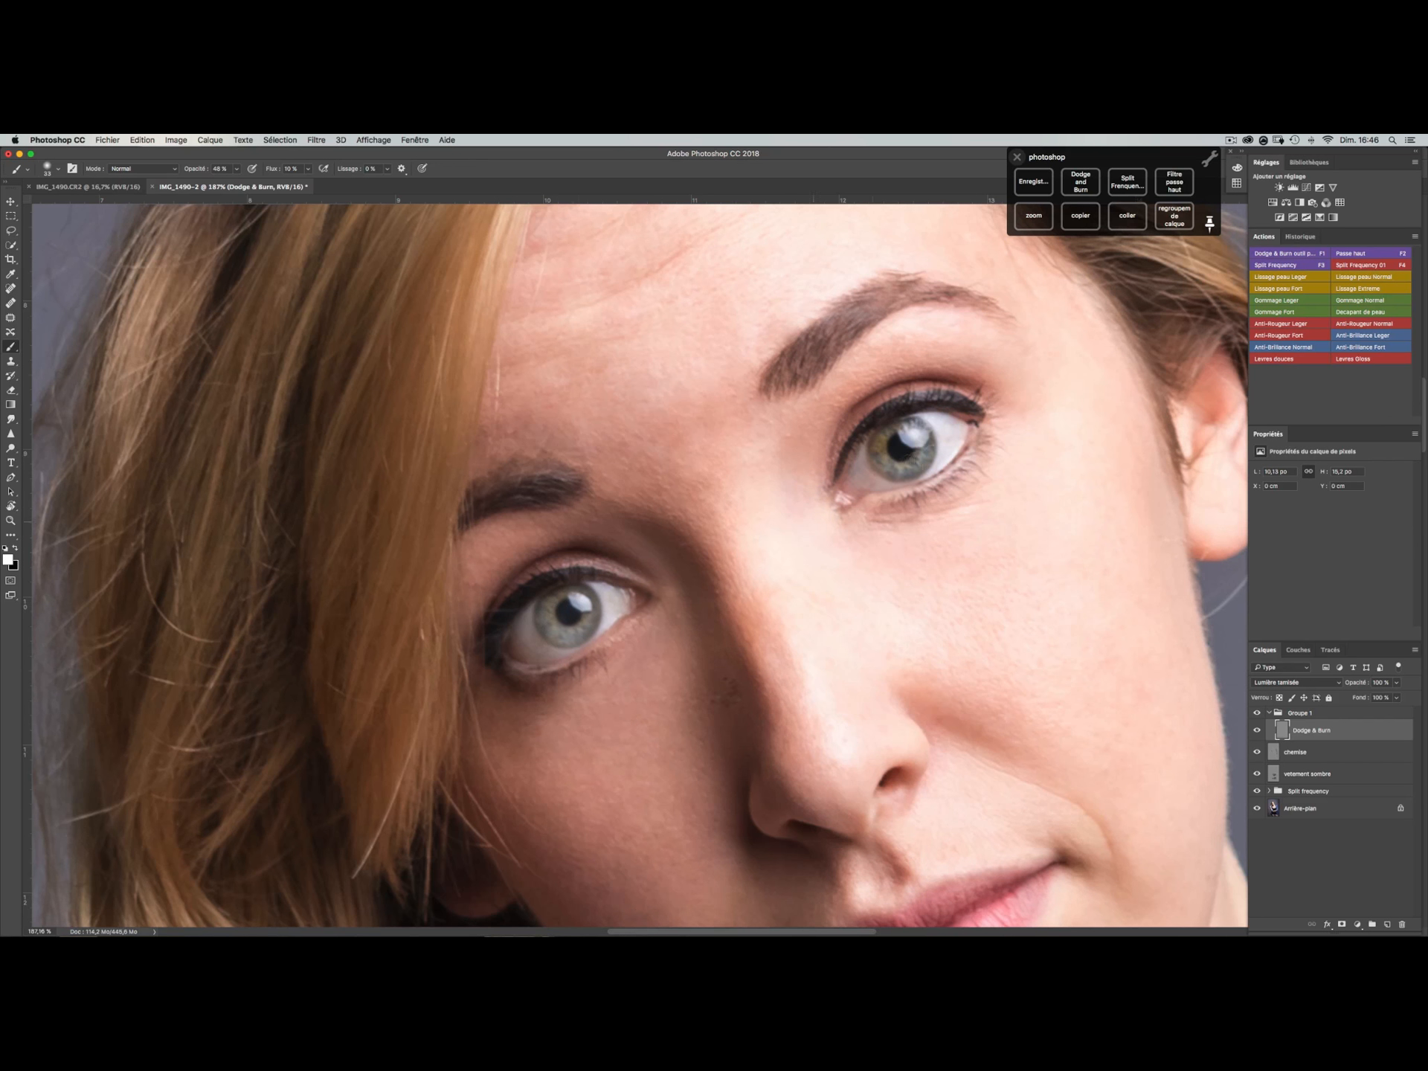
{"action": "left_click_drag", "start_coordinate": [864, 471], "coordinate": [887, 486]}
{"action": "mouse_move", "coordinate": [959, 425]}
{"action": "left_mouse_down"}
{"action": "mouse_move", "coordinate": [925, 422]}
{"action": "mouse_move", "coordinate": [951, 432]}
{"action": "mouse_move", "coordinate": [924, 471]}
{"action": "left_mouse_up"}
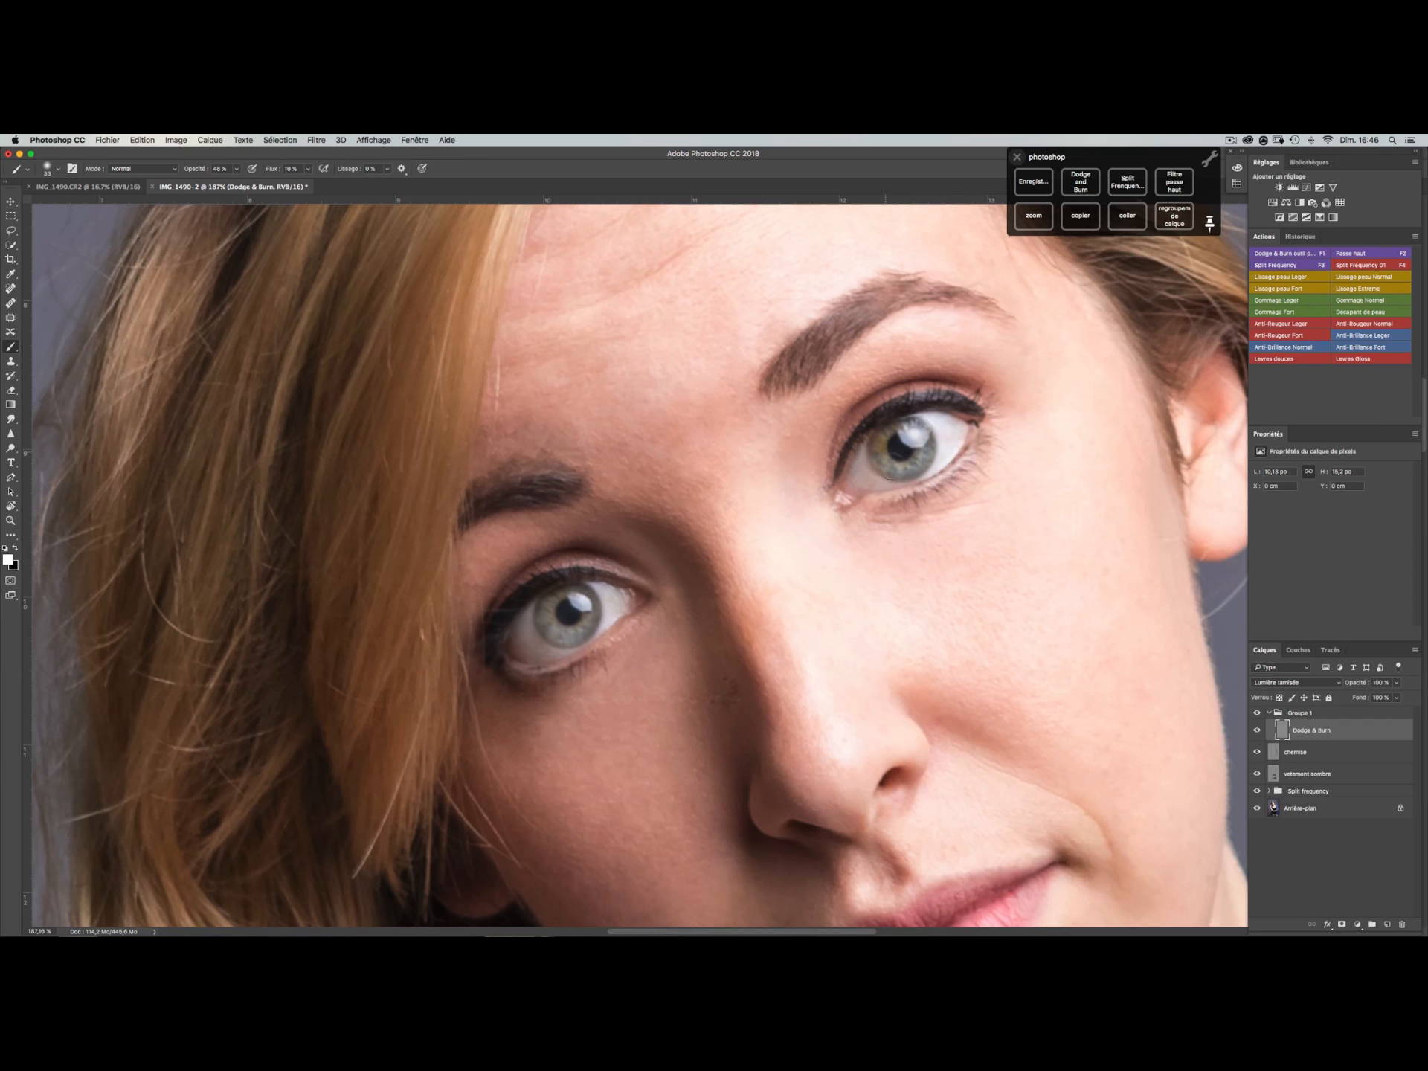
- Add a high-pass layer (passe haut) above the eyes' Dodge & Burn layer and hide it with a black mask
{"action": "key", "text": "x"}
{"action": "left_click", "coordinate": [1172, 183]}
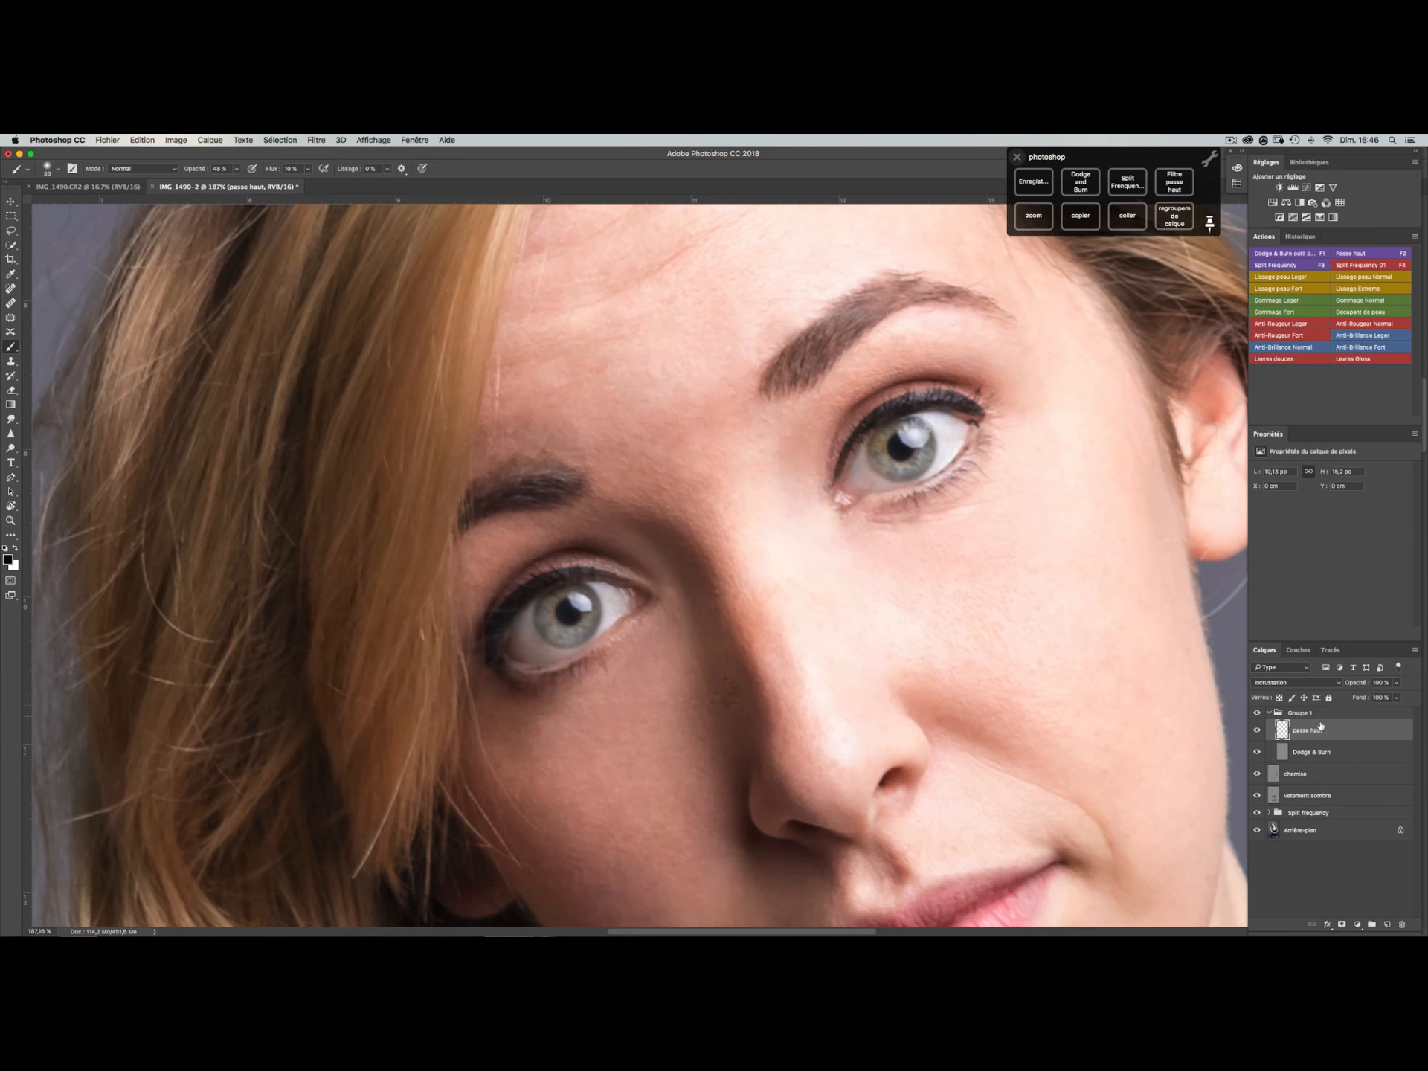
{"action": "left_click", "coordinate": [1341, 924], "text": "alt"}
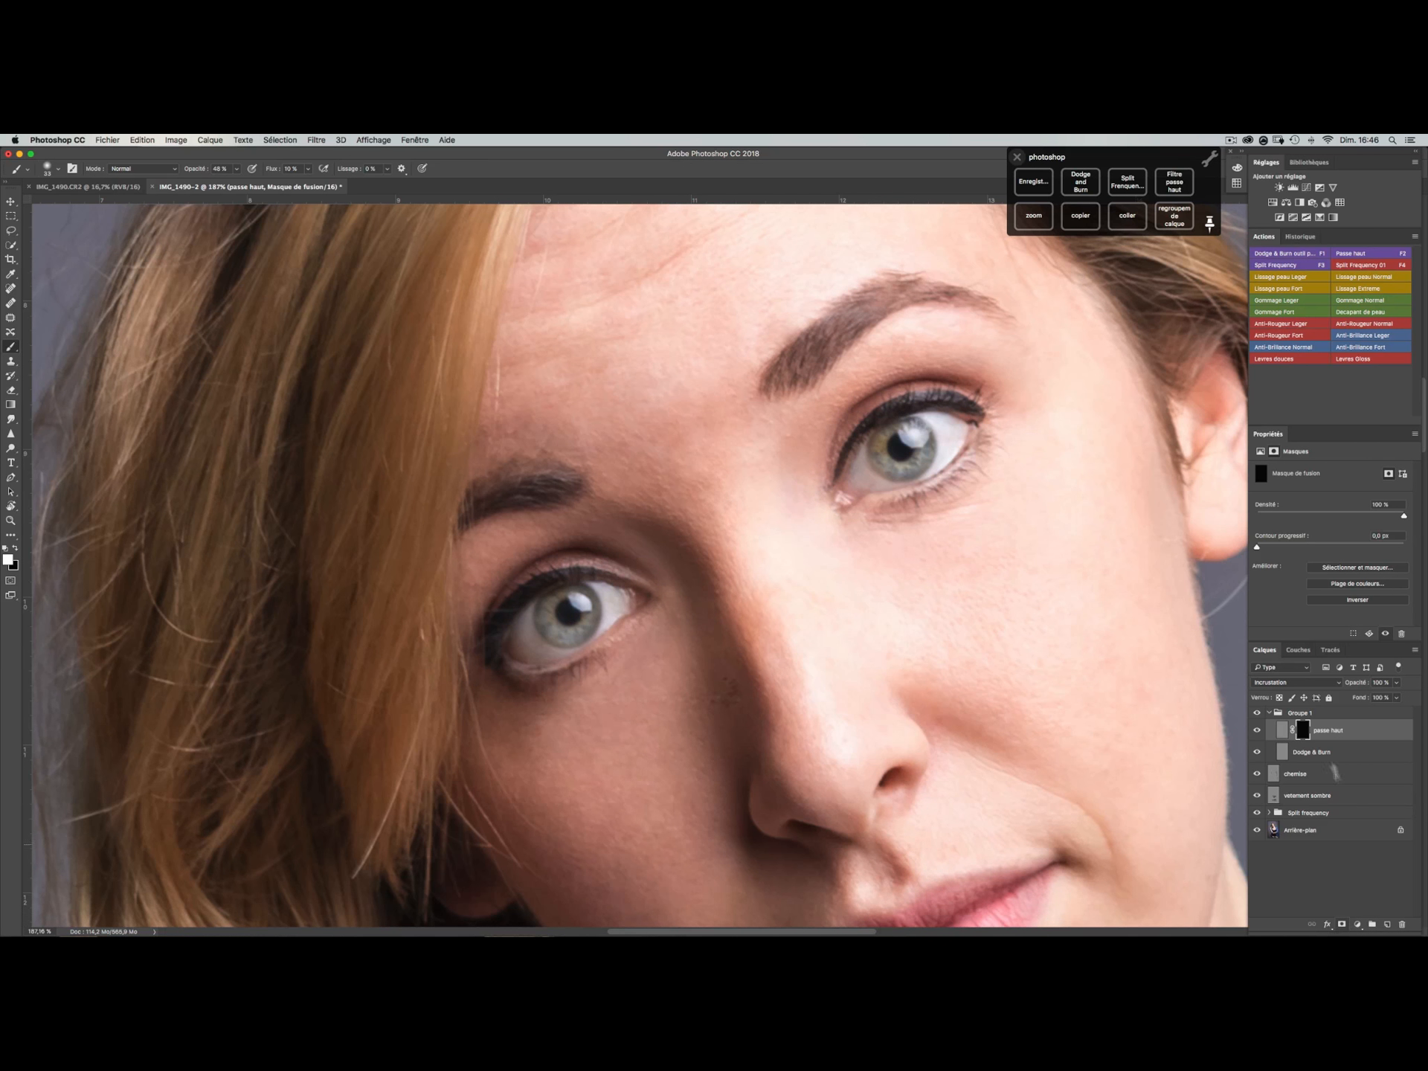
- Duplicate the masked passe haut layer
{"action": "key", "text": "super+j"}
{"action": "key", "text": "super+j"}
{"action": "key", "text": "super+j"}
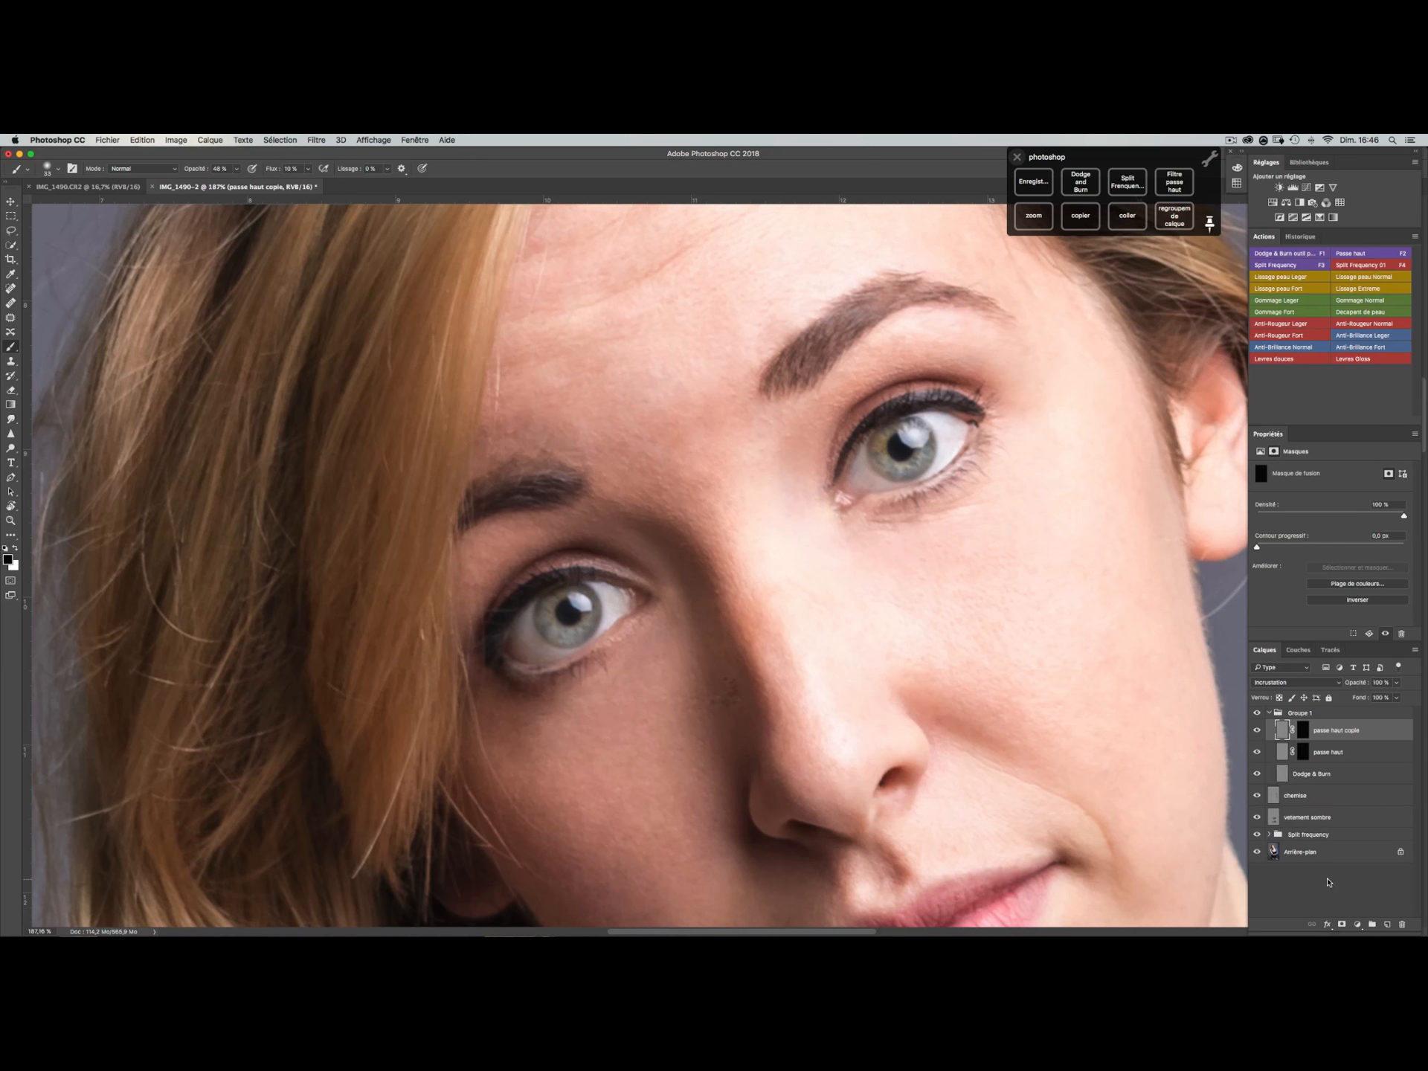
- Duplicate the masked passe haut layer twice more and paint white on the top copy's mask to sharpen both eyes, at 100% opacity and flow
{"action": "key", "text": "x"}
{"action": "left_click", "coordinate": [1303, 733]}
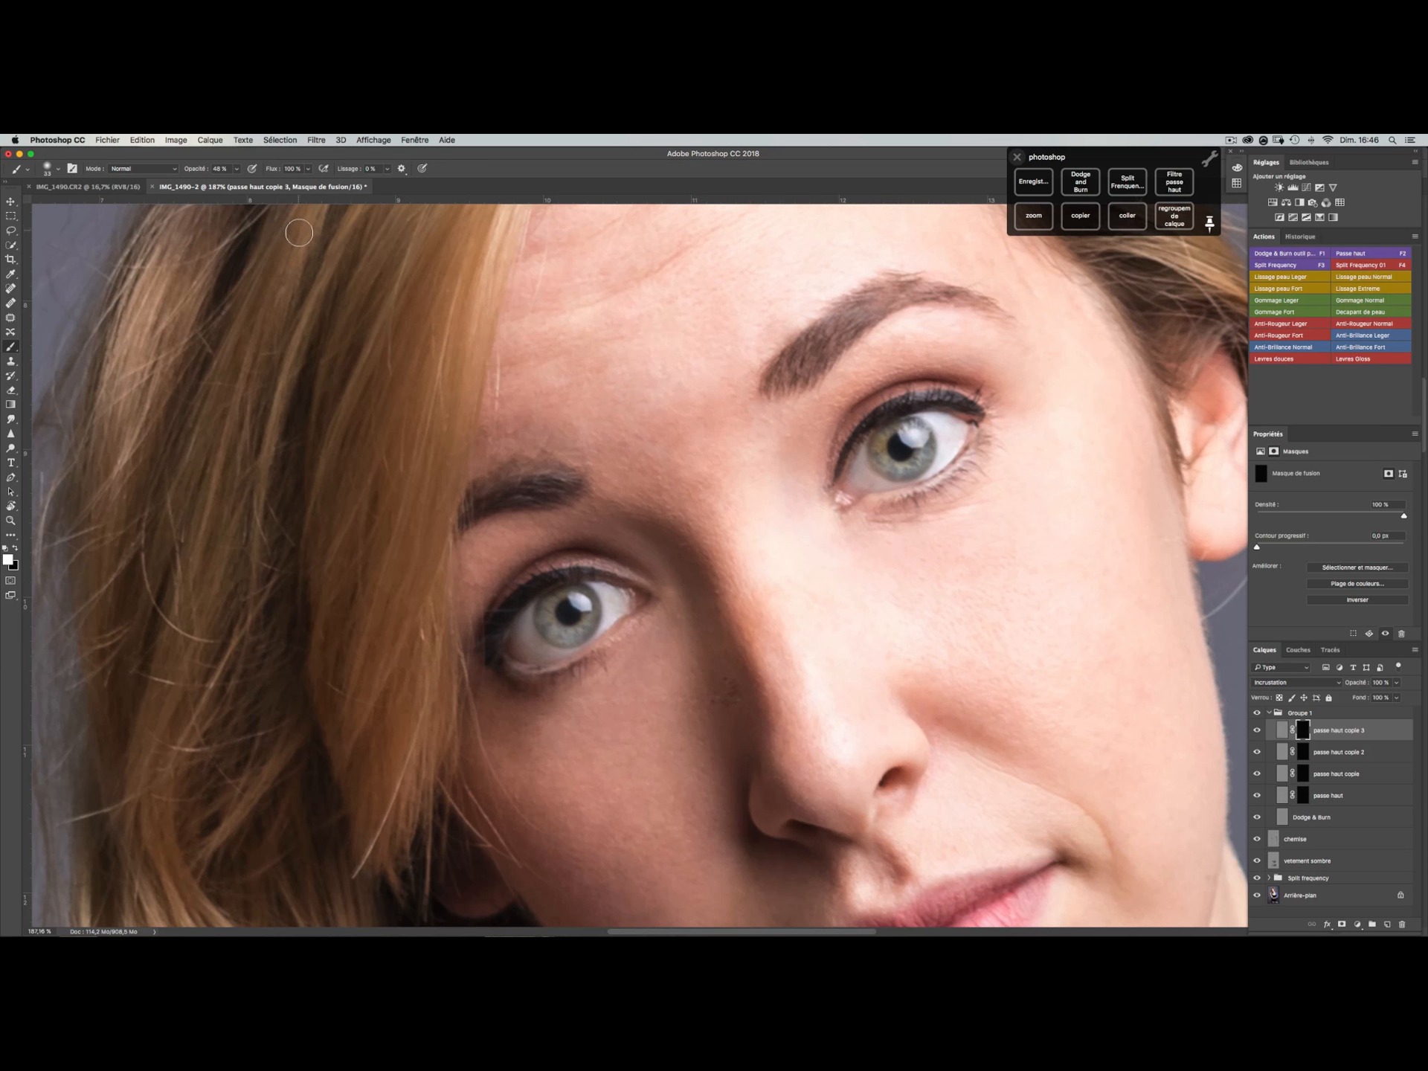
{"action": "left_click", "coordinate": [238, 171]}
{"action": "left_click_drag", "start_coordinate": [237, 183], "coordinate": [266, 185]}
{"action": "left_click", "coordinate": [898, 448]}
{"action": "mouse_move", "coordinate": [907, 458]}
{"action": "left_mouse_down"}
{"action": "mouse_move", "coordinate": [873, 446]}
{"action": "mouse_move", "coordinate": [904, 409]}
{"action": "mouse_move", "coordinate": [874, 424]}
{"action": "mouse_move", "coordinate": [958, 452]}
{"action": "mouse_move", "coordinate": [970, 435]}
{"action": "mouse_move", "coordinate": [897, 502]}
{"action": "mouse_move", "coordinate": [971, 437]}
{"action": "mouse_move", "coordinate": [887, 506]}
{"action": "left_mouse_up"}
- Add a Dodge & Burn layer above the passe haut copies and darken the hair-side eye's lashes in black at 52–71% opacity and 31% flow
{"action": "left_click", "coordinate": [1080, 181]}
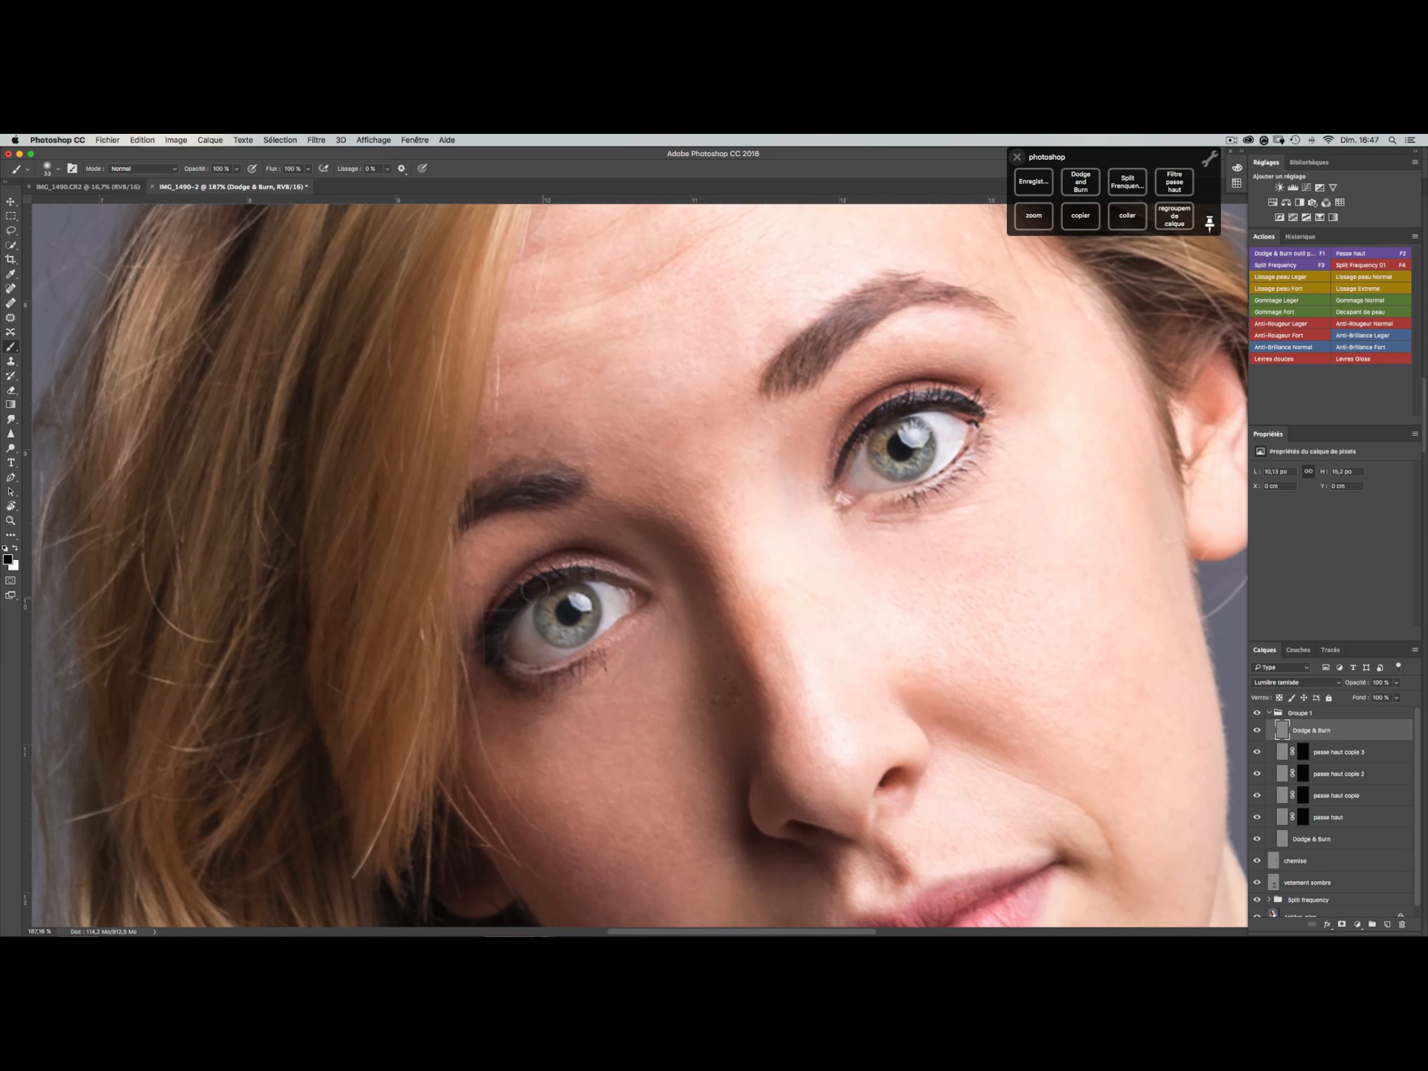
{"action": "key", "text": "shift+1"}
{"action": "left_click_drag", "start_coordinate": [309, 174], "coordinate": [321, 186]}
{"action": "left_click_drag", "start_coordinate": [235, 170], "coordinate": [217, 185]}
{"action": "key", "text": "z"}
{"action": "left_click_drag", "start_coordinate": [576, 592], "coordinate": [598, 606]}
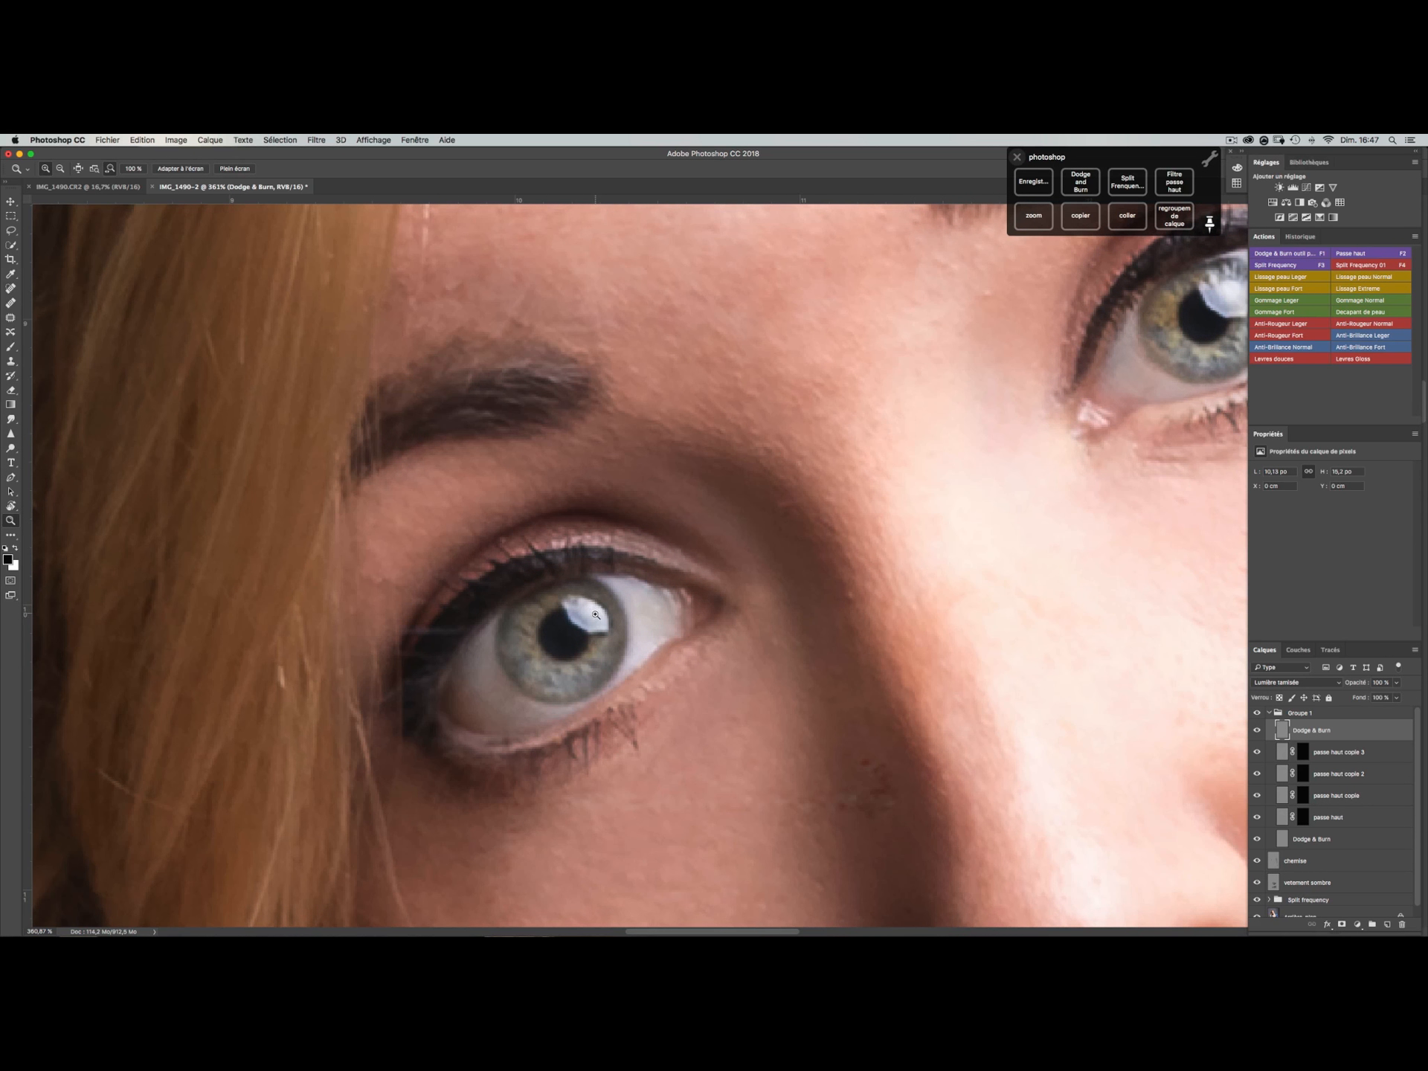
{"action": "key", "text": "b"}
{"action": "left_click_drag", "start_coordinate": [600, 559], "coordinate": [564, 564]}
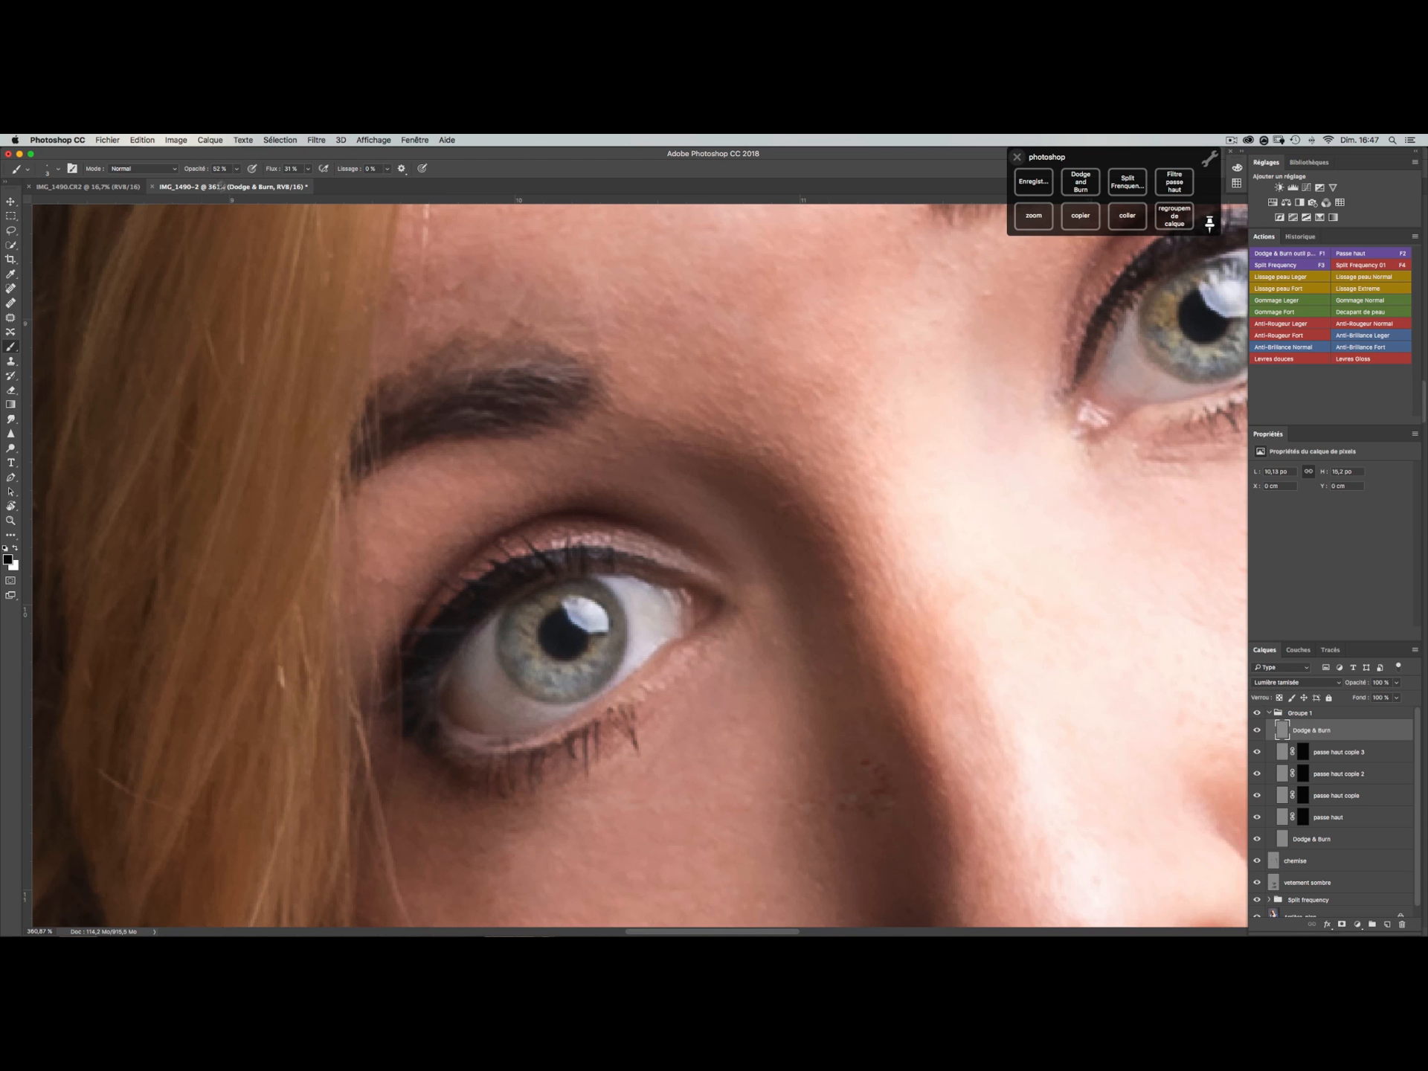
{"action": "left_click", "coordinate": [236, 168]}
{"action": "left_click_drag", "start_coordinate": [237, 182], "coordinate": [241, 185]}
{"action": "left_click", "coordinate": [499, 773]}
- Paint black along the lower and upper lashes of the eye on the ear side to darken and define them
{"action": "scroll", "coordinate": [765, 577], "scroll_direction": "right", "scroll_amount": 10}
{"action": "scroll", "coordinate": [765, 577], "scroll_direction": "up", "scroll_amount": 3}
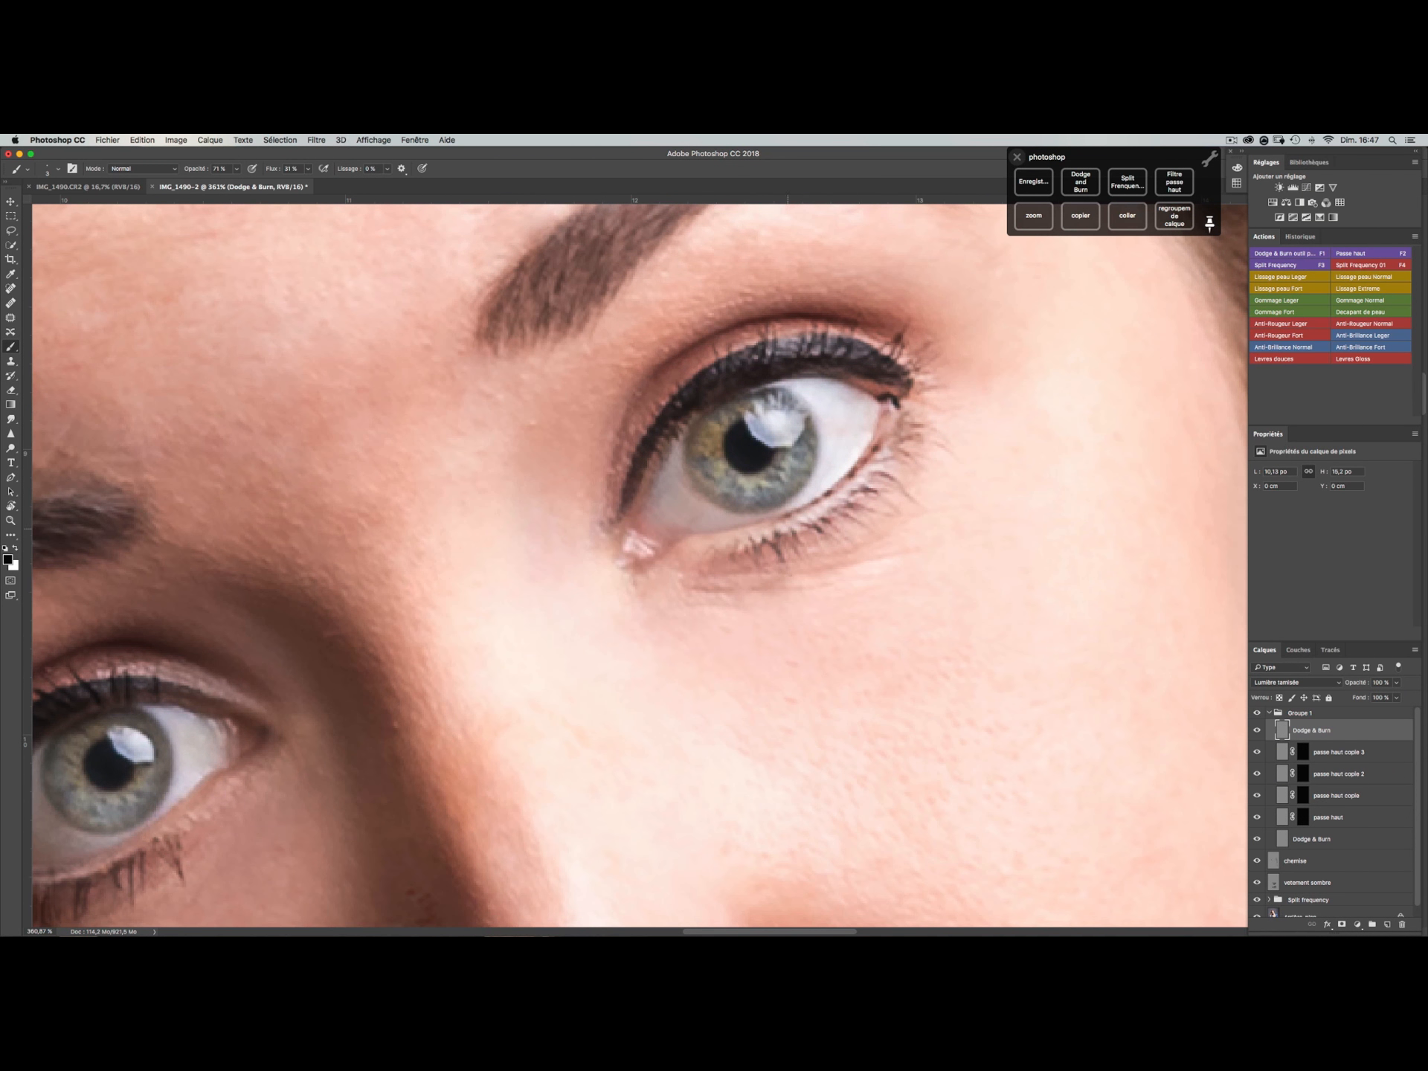
{"action": "mouse_move", "coordinate": [788, 545]}
{"action": "left_mouse_down"}
{"action": "mouse_move", "coordinate": [779, 571]}
{"action": "mouse_move", "coordinate": [912, 499]}
{"action": "mouse_move", "coordinate": [938, 448]}
{"action": "mouse_move", "coordinate": [957, 444]}
{"action": "left_mouse_up"}
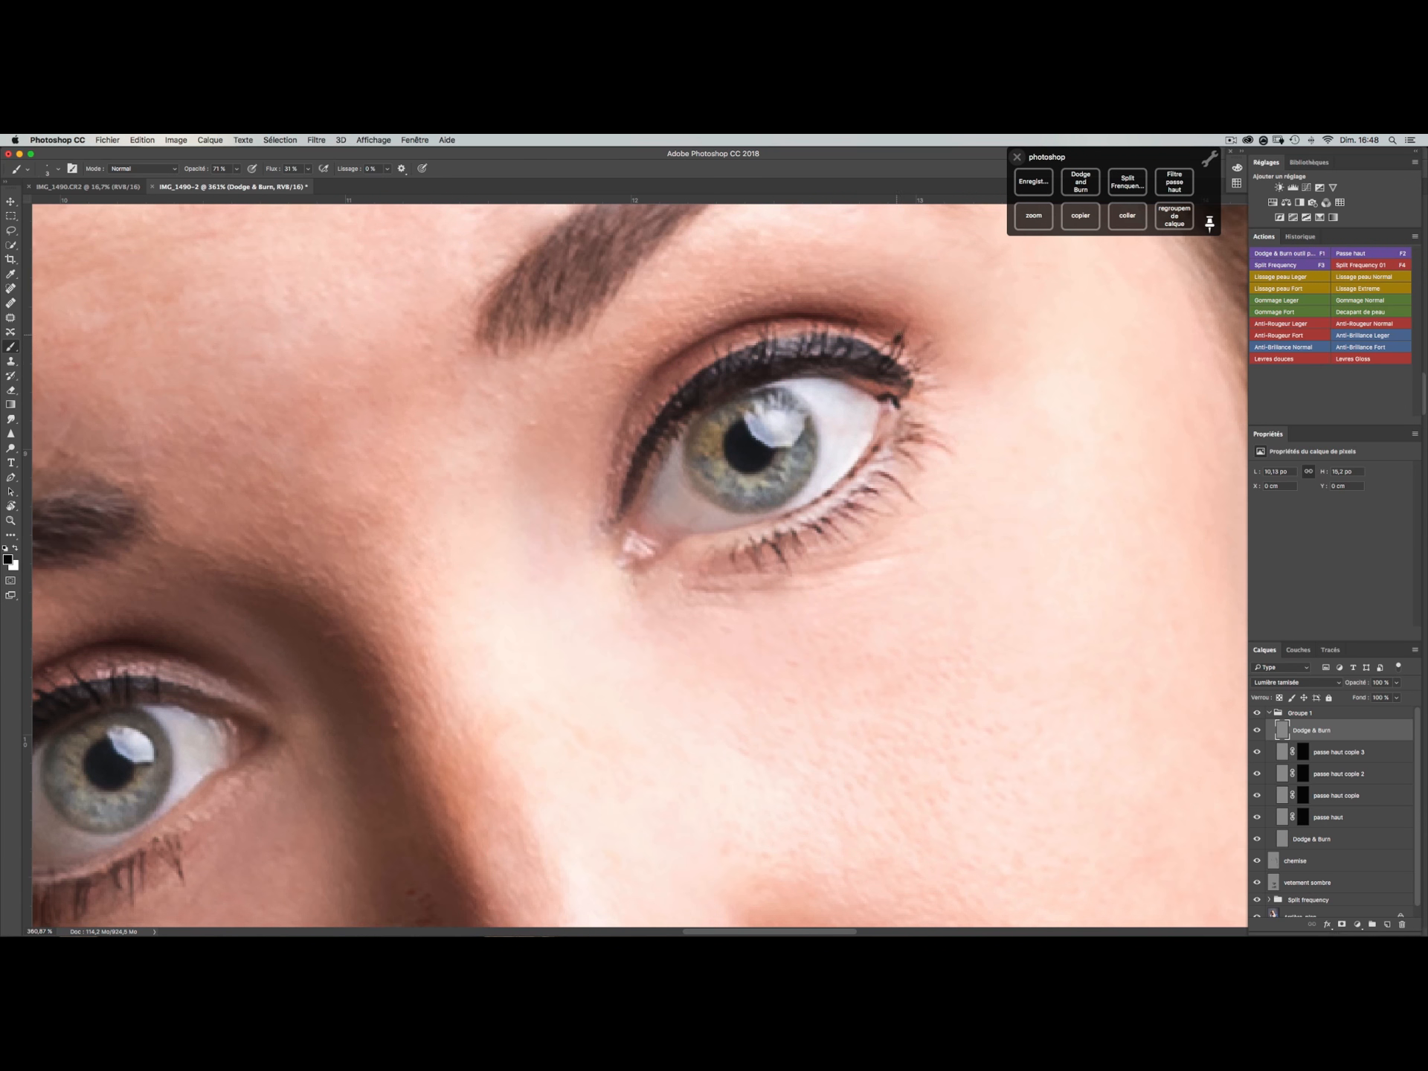
{"action": "mouse_move", "coordinate": [879, 350]}
{"action": "left_mouse_down"}
{"action": "mouse_move", "coordinate": [899, 332]}
{"action": "mouse_move", "coordinate": [935, 355]}
{"action": "left_mouse_up"}
{"action": "mouse_move", "coordinate": [847, 356]}
{"action": "left_mouse_down"}
{"action": "mouse_move", "coordinate": [855, 327]}
{"action": "mouse_move", "coordinate": [825, 327]}
{"action": "left_mouse_up"}
{"action": "left_click_drag", "start_coordinate": [766, 354], "coordinate": [763, 333]}
{"action": "mouse_move", "coordinate": [754, 372]}
{"action": "left_mouse_down"}
{"action": "mouse_move", "coordinate": [753, 347]}
{"action": "mouse_move", "coordinate": [676, 365]}
{"action": "left_mouse_up"}
{"action": "mouse_move", "coordinate": [680, 407]}
{"action": "left_mouse_down"}
{"action": "mouse_move", "coordinate": [667, 369]}
{"action": "mouse_move", "coordinate": [650, 403]}
{"action": "mouse_move", "coordinate": [662, 423]}
{"action": "left_mouse_up"}
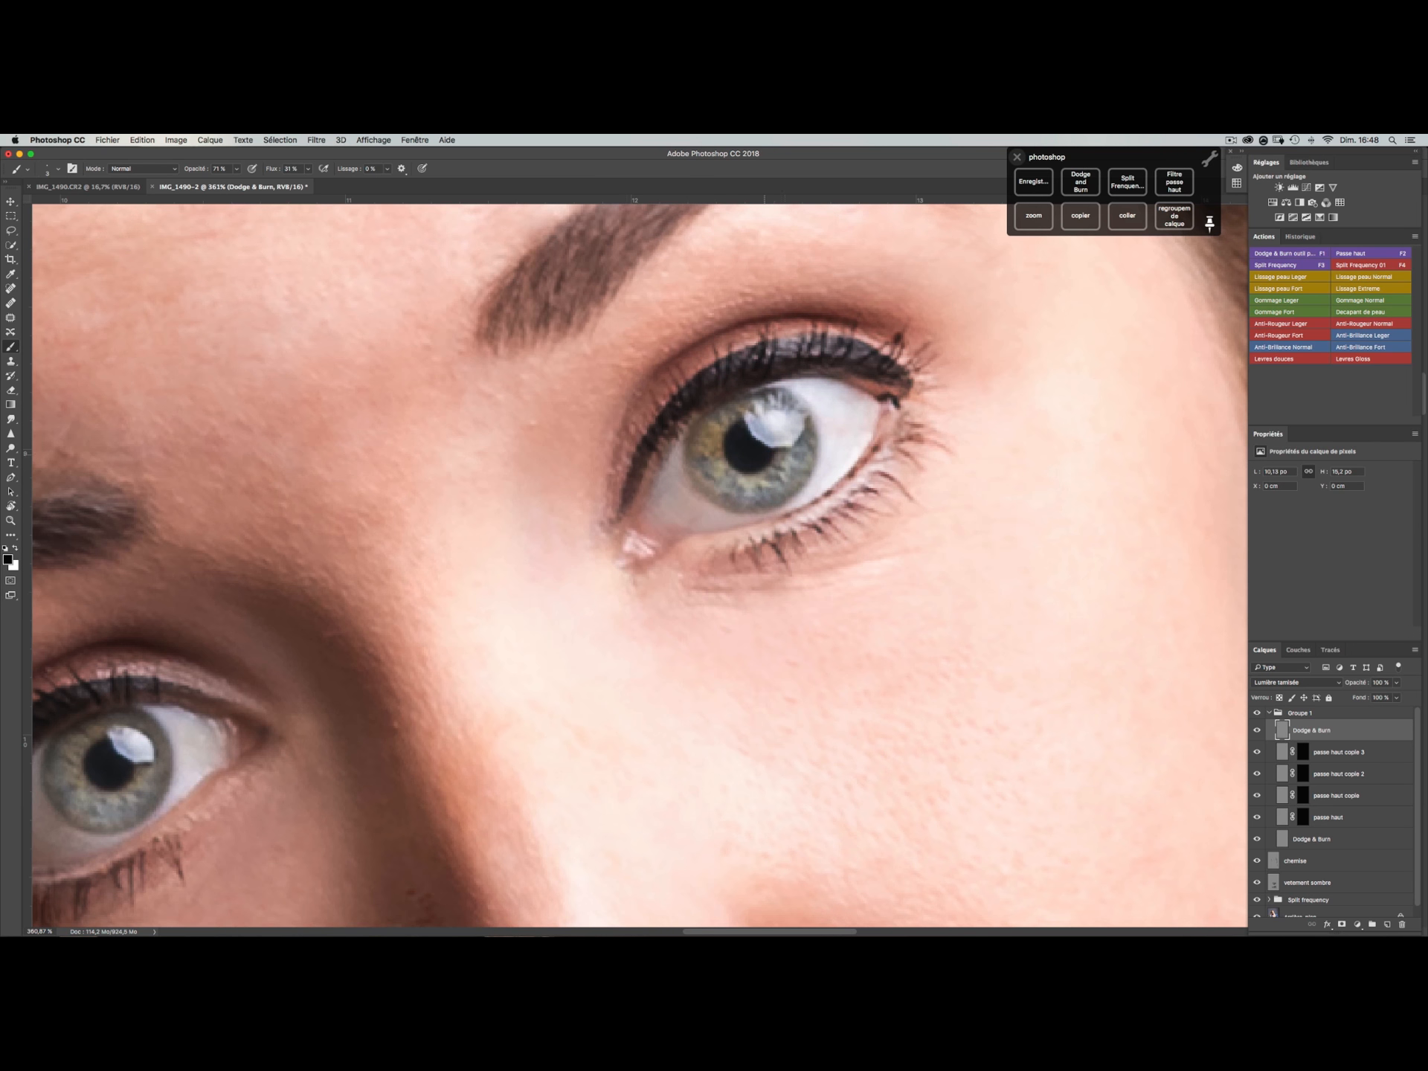
- Collapse the eye retouching group and rename it as yeux
{"action": "key", "text": "z"}
{"action": "left_click", "coordinate": [189, 168]}
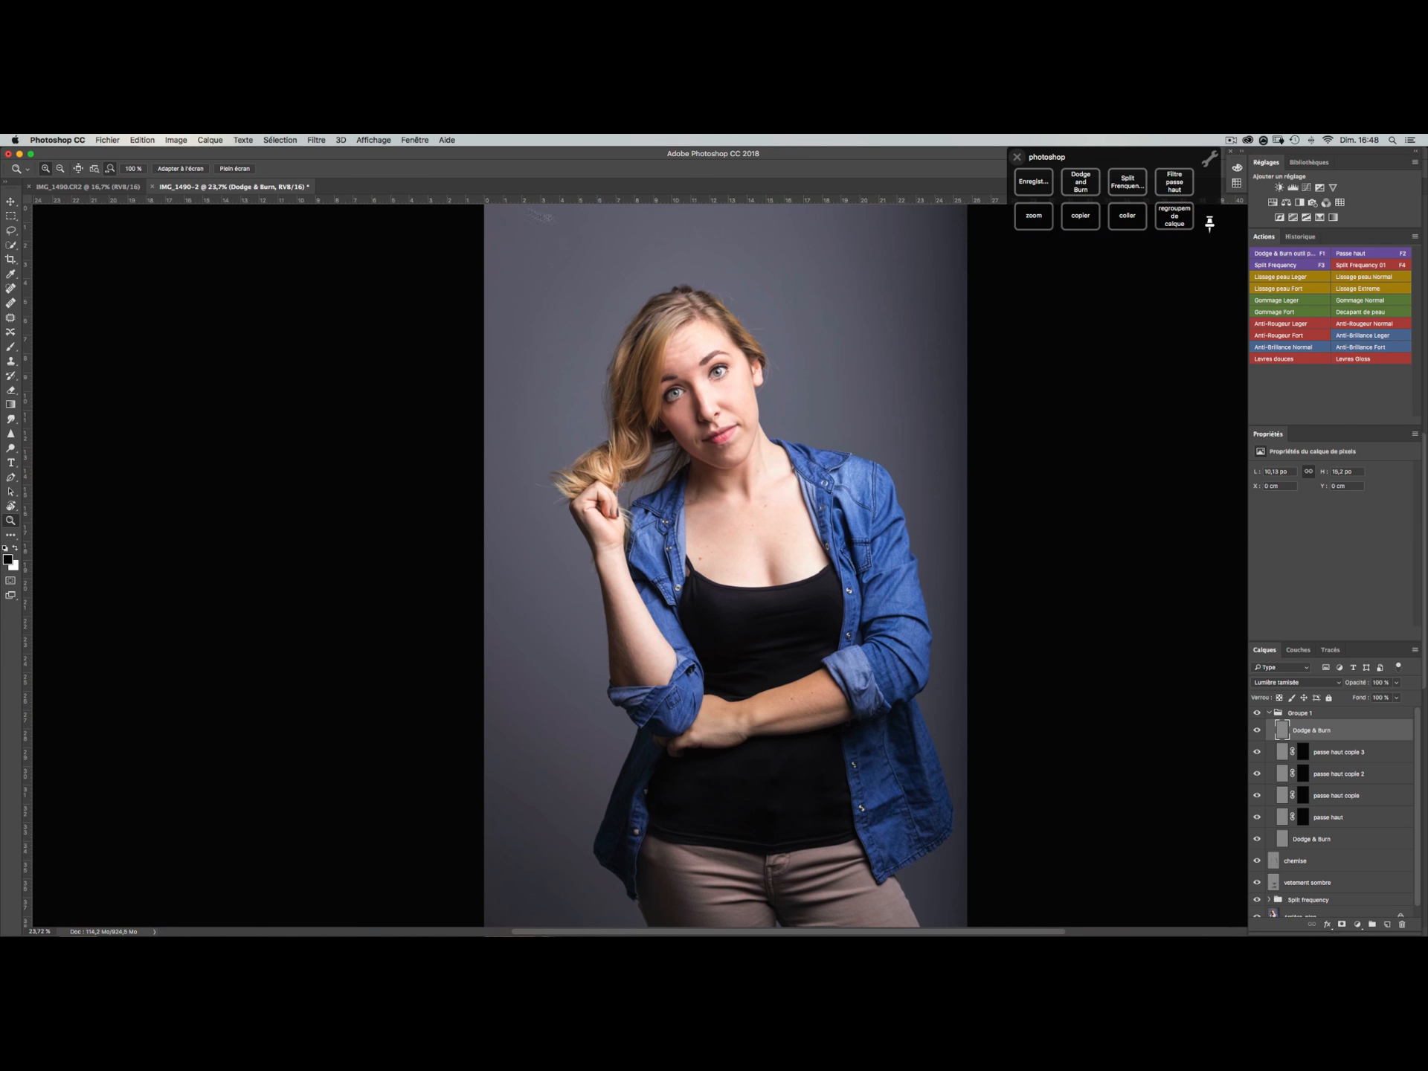
{"action": "left_click", "coordinate": [1269, 714]}
{"action": "double_click", "coordinate": [1297, 713]}
{"action": "type", "text": "yeux"}
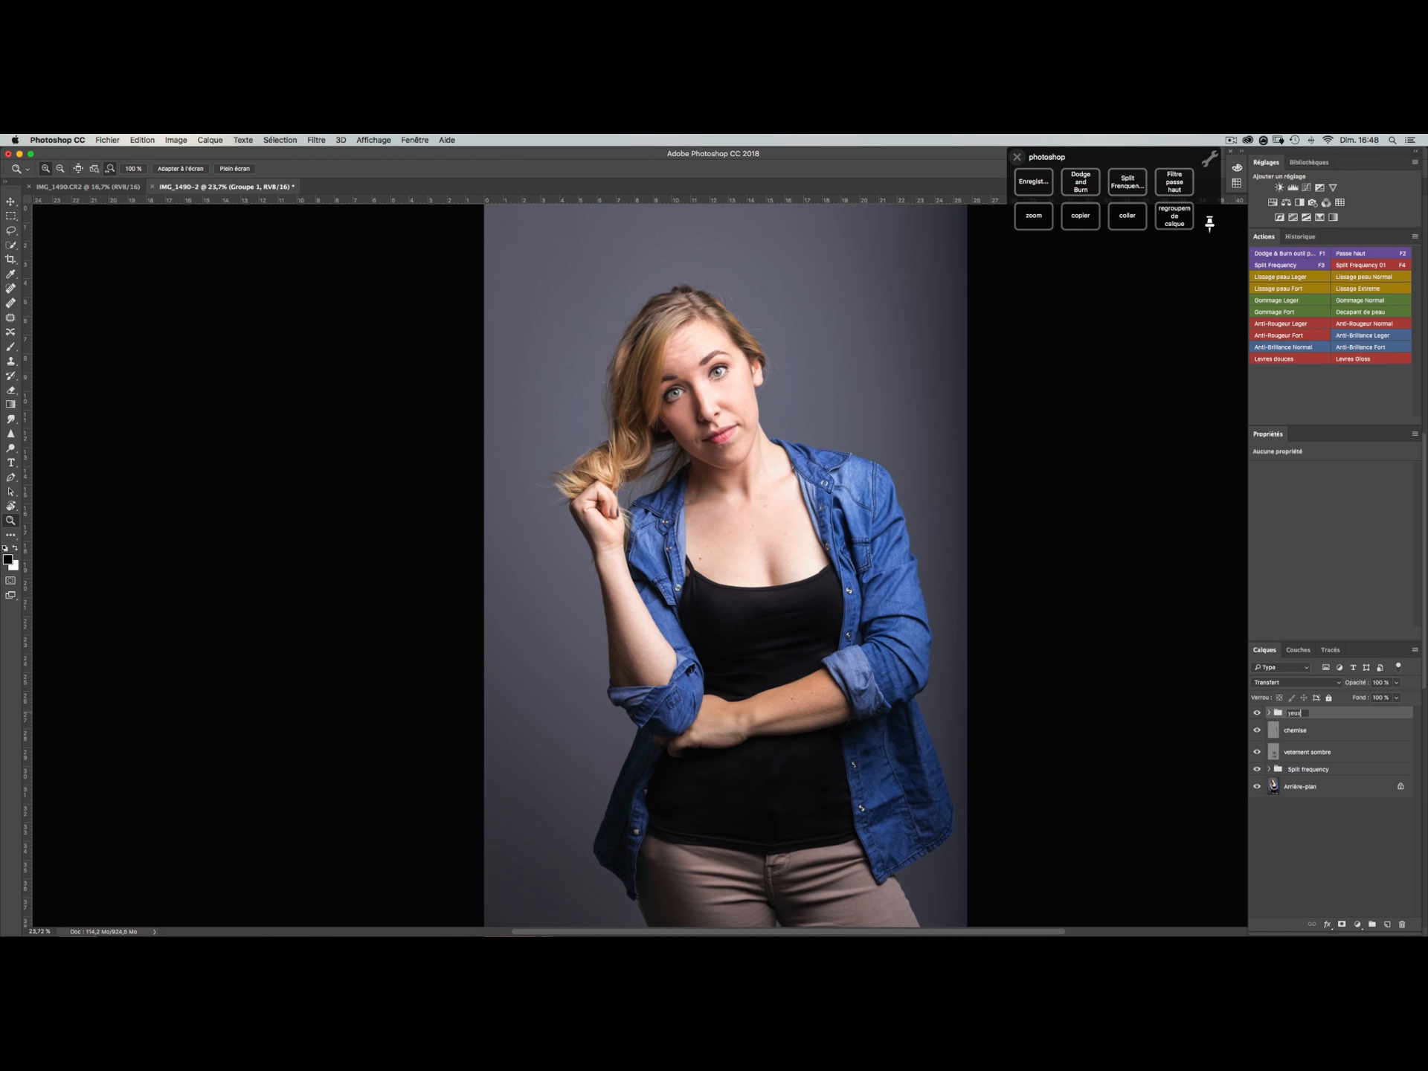
{"action": "key", "text": "Return"}
- Compare the portrait with and without the yeux group, in full view and close up on the face
{"action": "left_click", "coordinate": [1256, 713]}
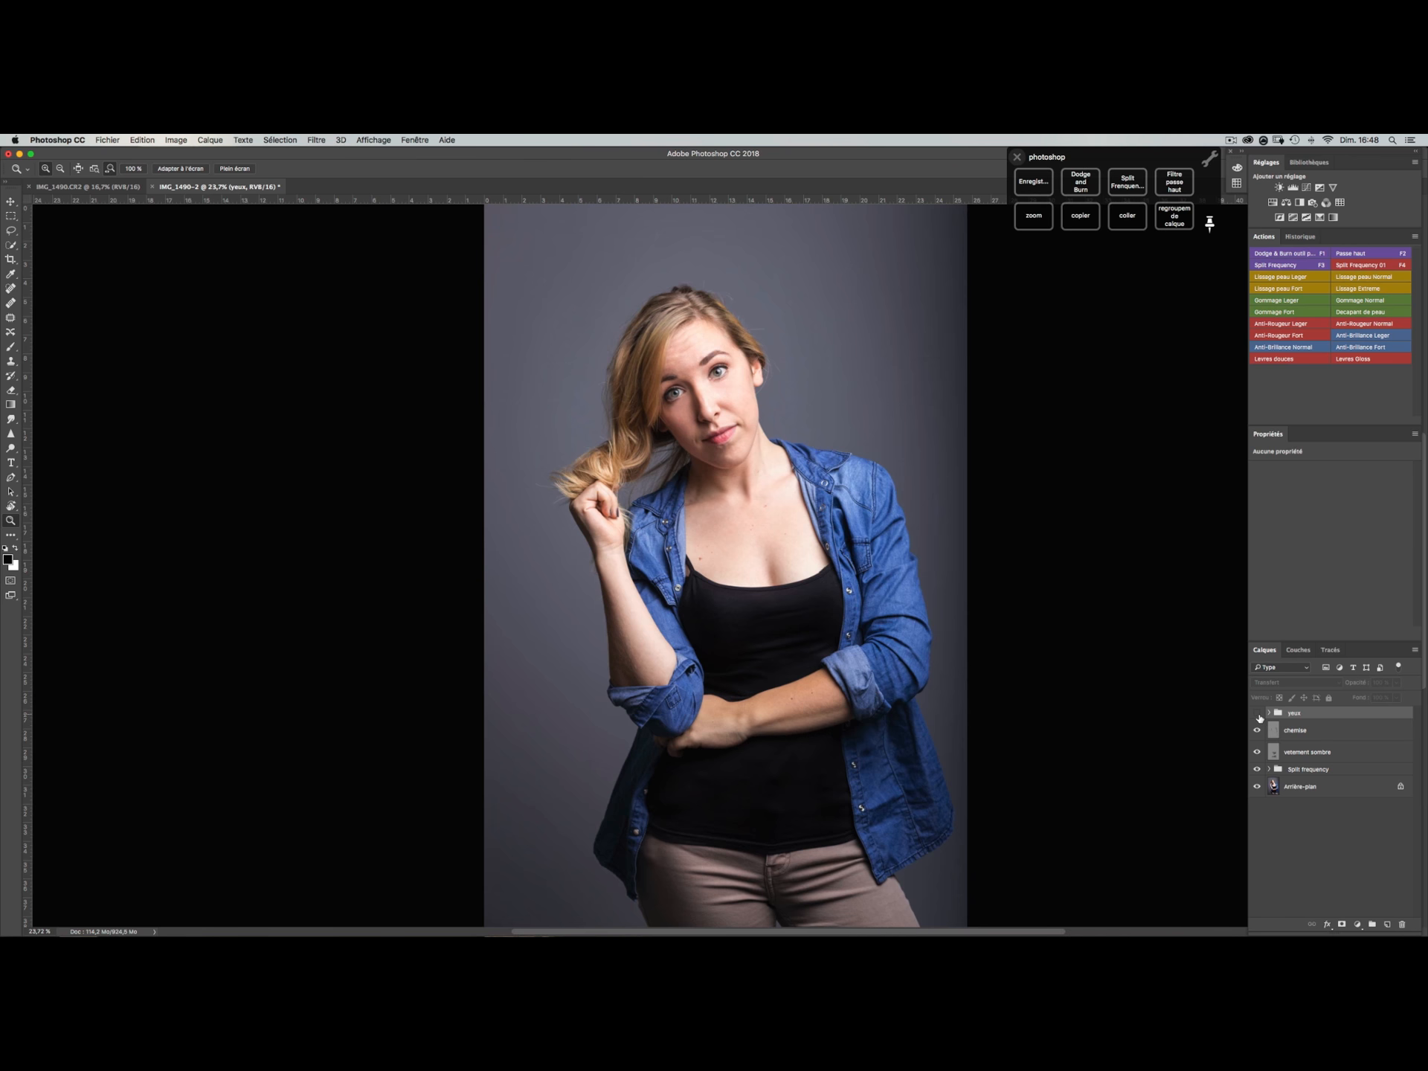
{"action": "left_click", "coordinate": [1258, 715]}
{"action": "left_click", "coordinate": [1258, 714]}
{"action": "left_click", "coordinate": [1258, 714]}
{"action": "left_click_drag", "start_coordinate": [703, 388], "coordinate": [770, 378]}
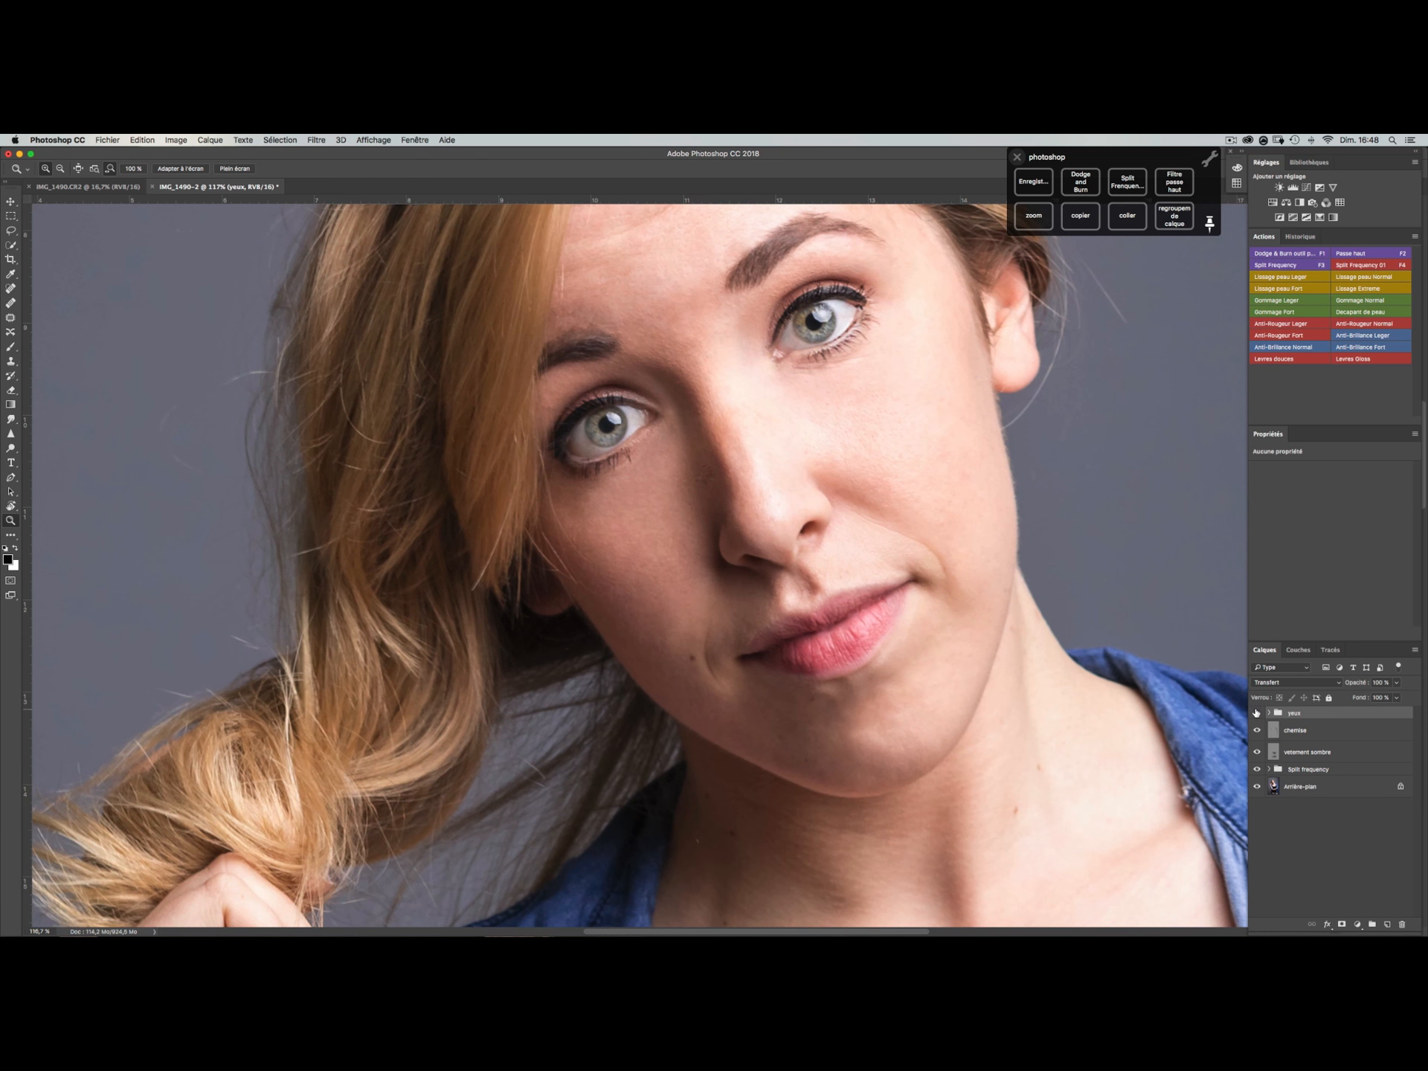
{"action": "left_click", "coordinate": [1257, 712]}
{"action": "left_click", "coordinate": [1257, 712]}
- Add a Dodge & Burn layer above the yeux group and lighten the under-eye area in white at 28% opacity and 10% flow
{"action": "left_click", "coordinate": [1096, 177]}
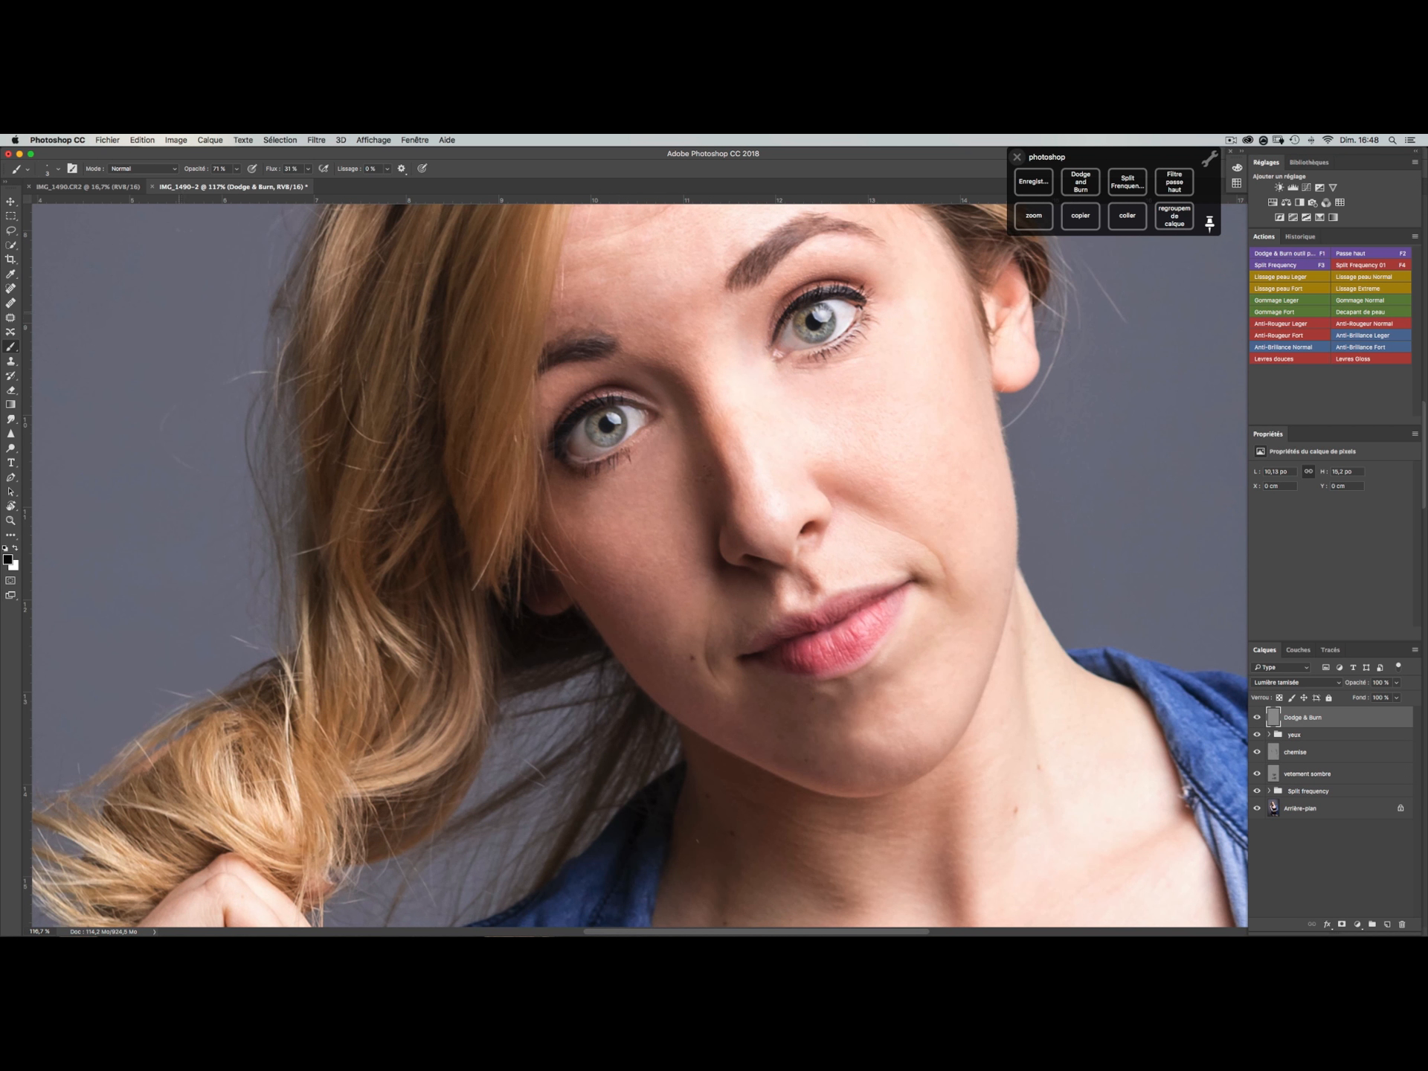
{"action": "key", "text": "x"}
{"action": "left_click_drag", "start_coordinate": [570, 495], "coordinate": [585, 495]}
{"action": "key", "text": "shift+1"}
{"action": "left_click", "coordinate": [236, 169]}
{"action": "left_click_drag", "start_coordinate": [219, 183], "coordinate": [213, 185]}
{"action": "left_click_drag", "start_coordinate": [585, 522], "coordinate": [595, 522]}
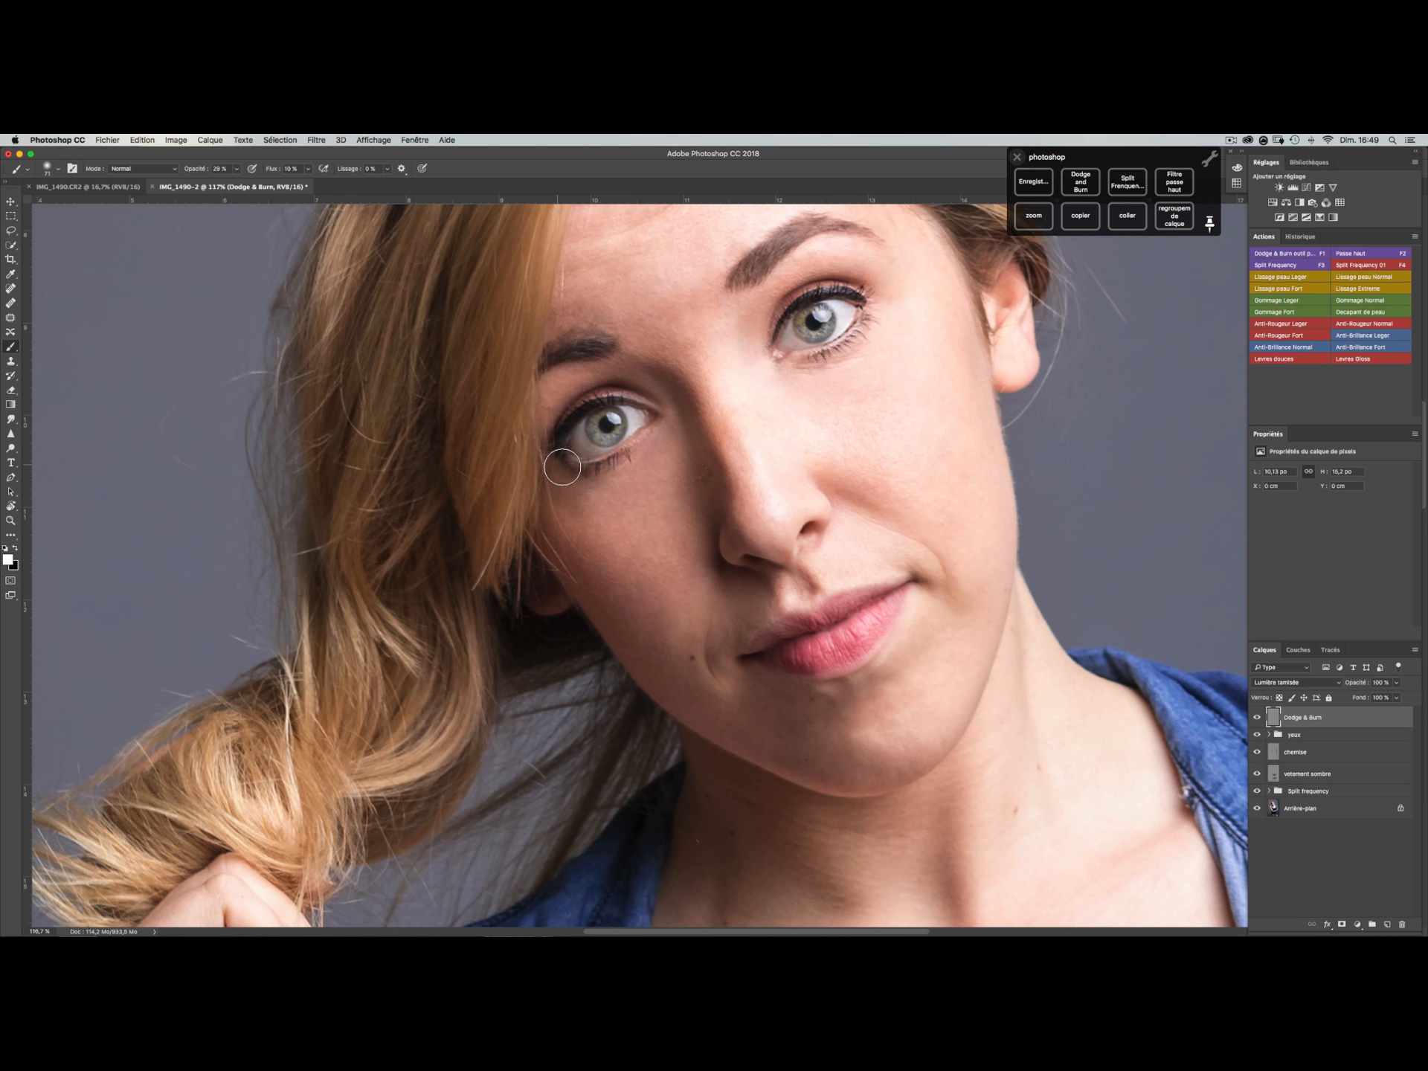
- Compare the whole portrait with and without the under-eye Dodge & Burn layer
{"action": "key", "text": "z"}
{"action": "left_click", "coordinate": [199, 172]}
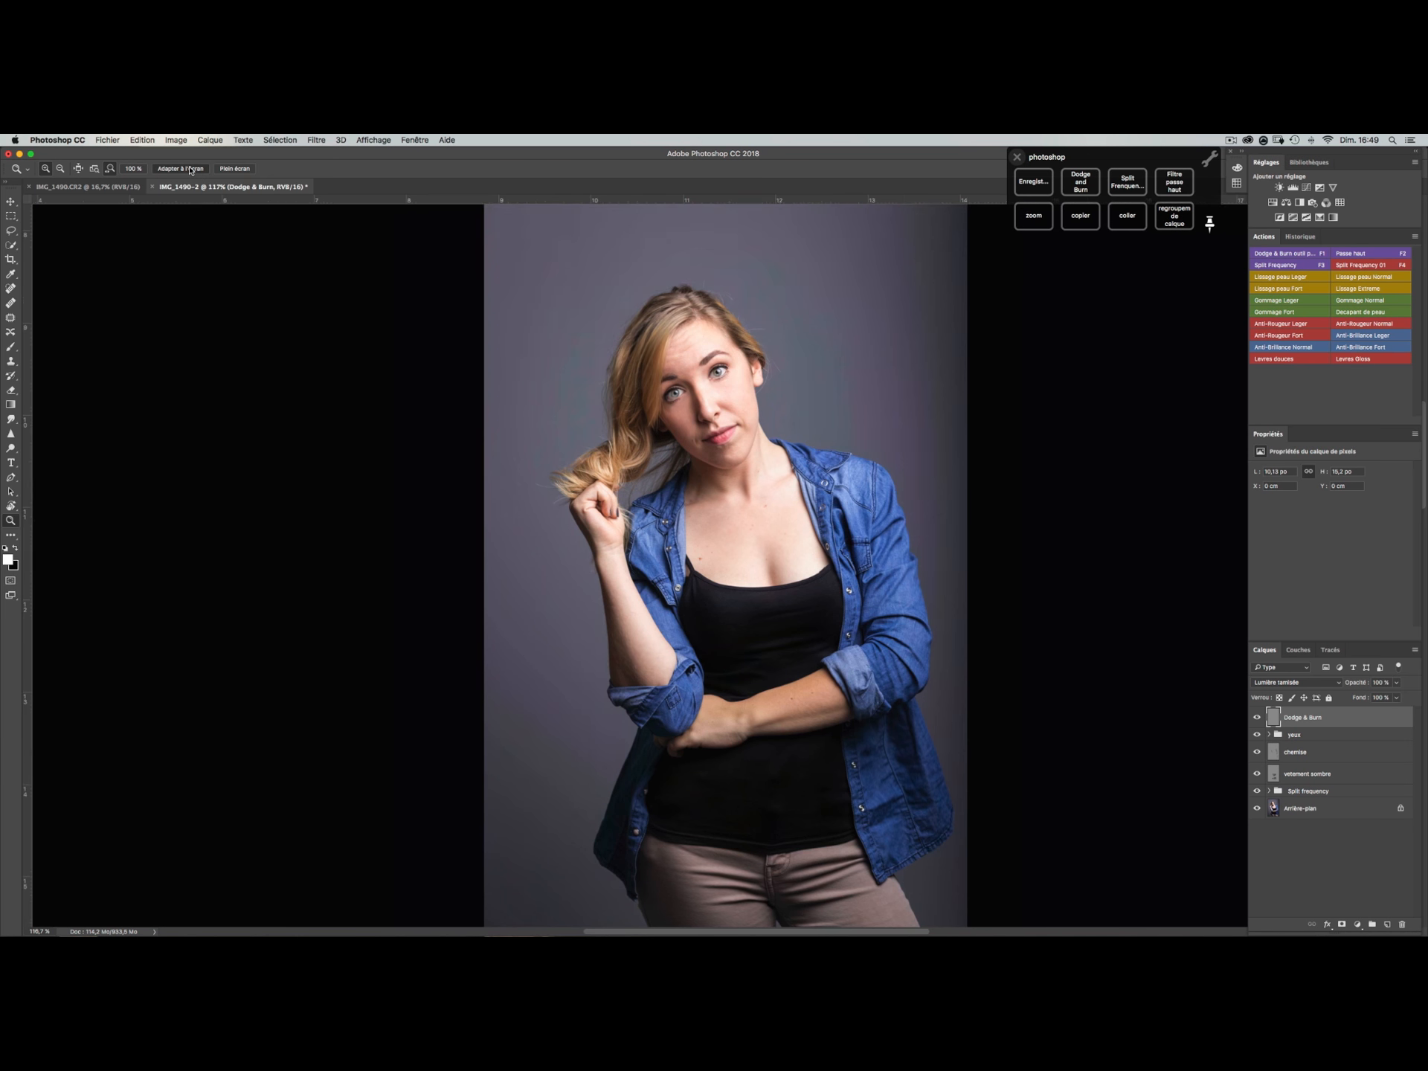
{"action": "left_click", "coordinate": [1257, 717]}
{"action": "left_click", "coordinate": [1256, 717]}
{"action": "left_click", "coordinate": [1256, 718]}
{"action": "left_click", "coordinate": [1256, 718]}
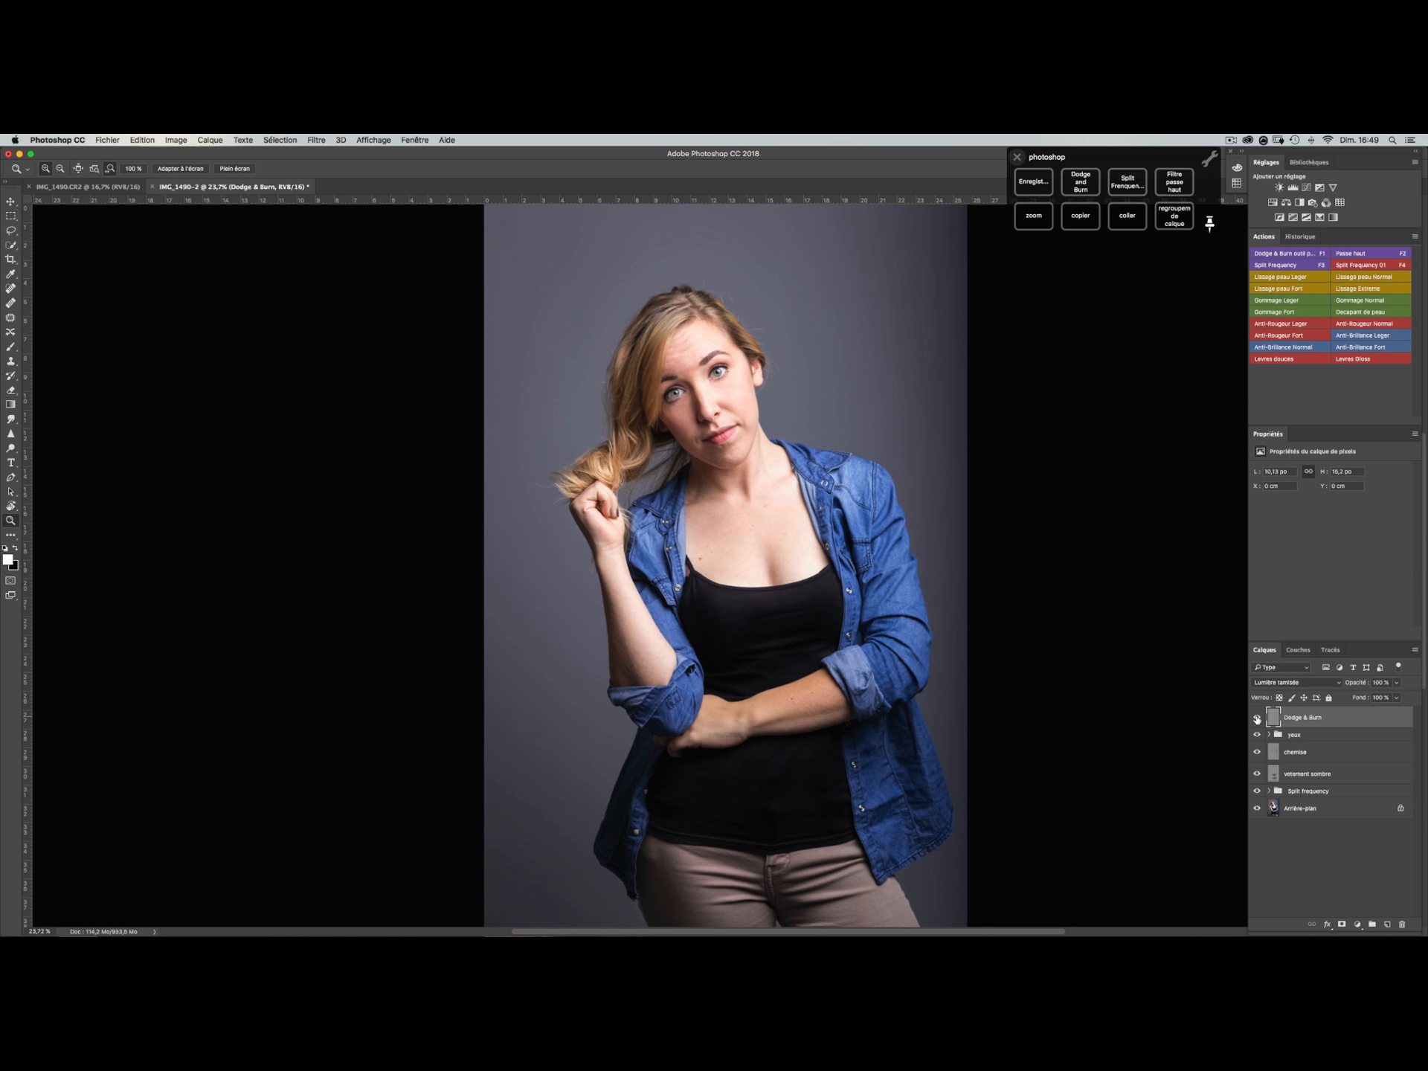
- Lower the under-eye Dodge & Burn layer's opacity and move the layer into the yeux group
{"action": "left_click", "coordinate": [1397, 682]}
{"action": "left_click_drag", "start_coordinate": [1396, 697], "coordinate": [1370, 703]}
{"action": "double_click", "coordinate": [1304, 718]}
{"action": "left_click_drag", "start_coordinate": [1302, 719], "coordinate": [1300, 739]}
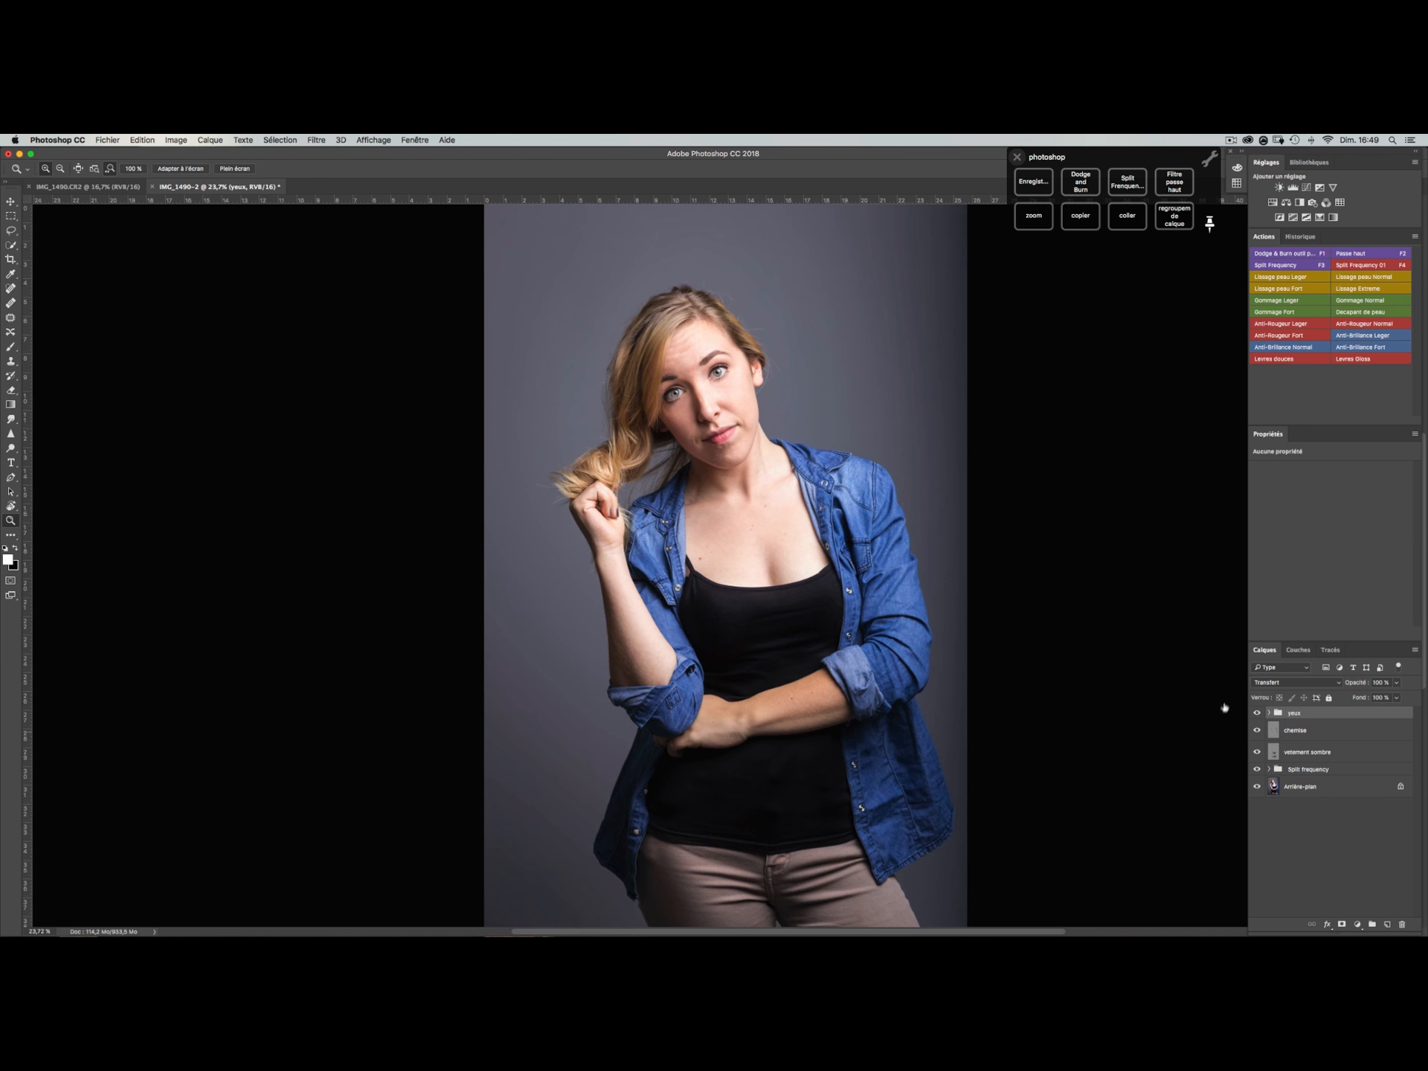
- Check the effect of the topmost Dodge & Burn layer inside the yeux group by hiding and showing it
{"action": "left_click", "coordinate": [1268, 713]}
{"action": "left_click", "coordinate": [1256, 732]}
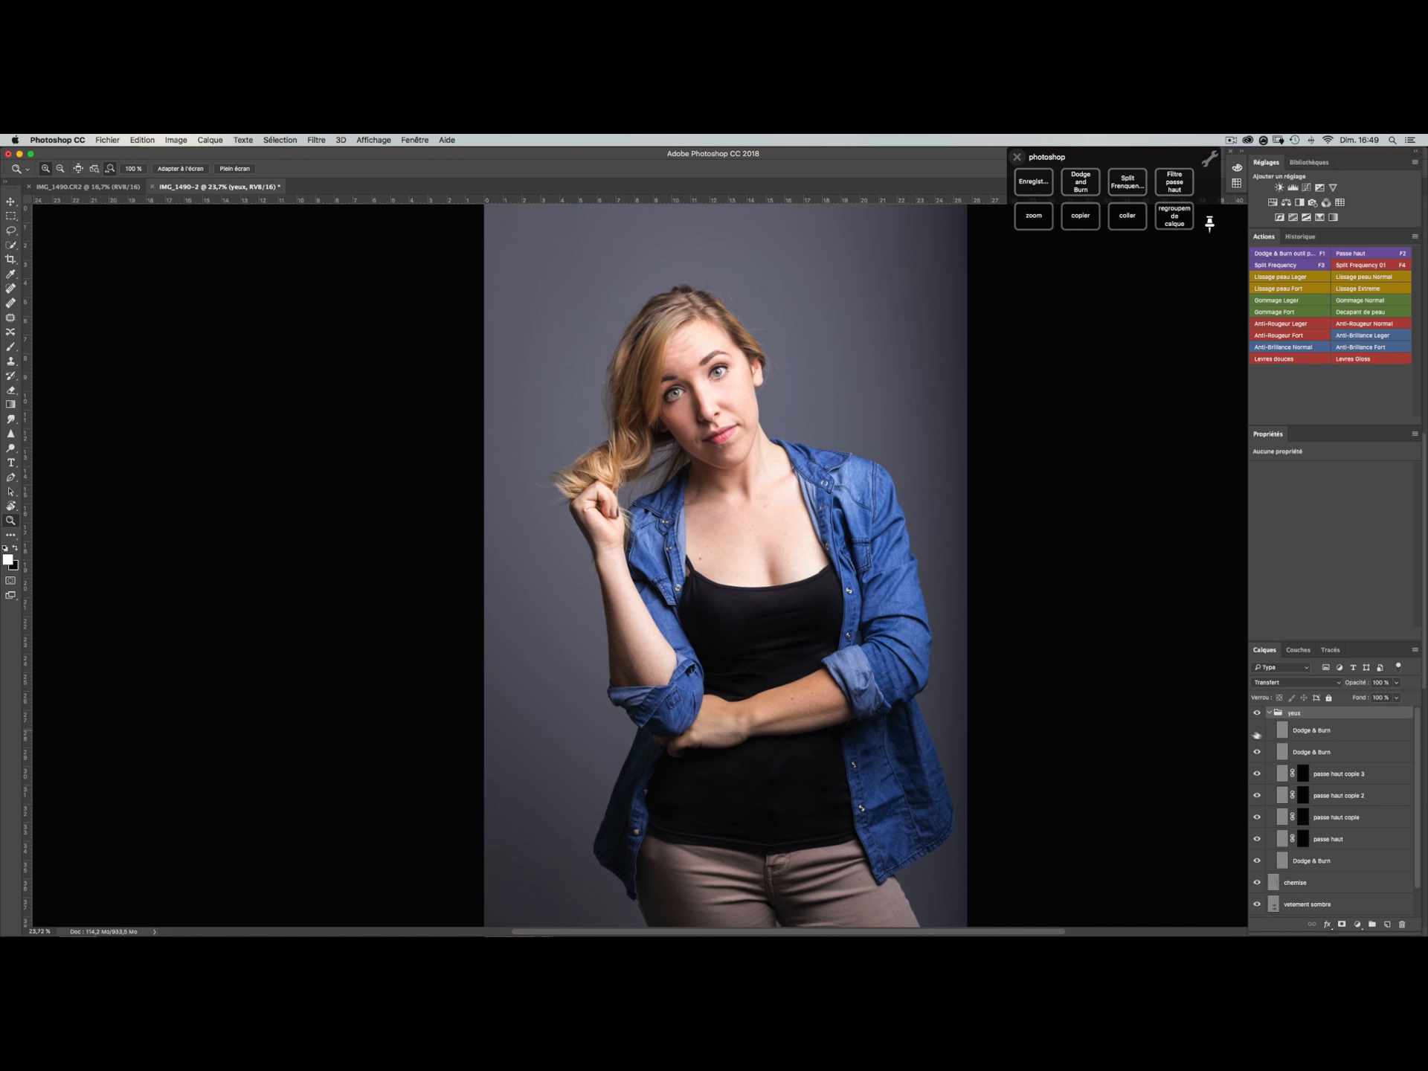
{"action": "left_click", "coordinate": [1257, 732]}
{"action": "left_click", "coordinate": [1268, 713]}
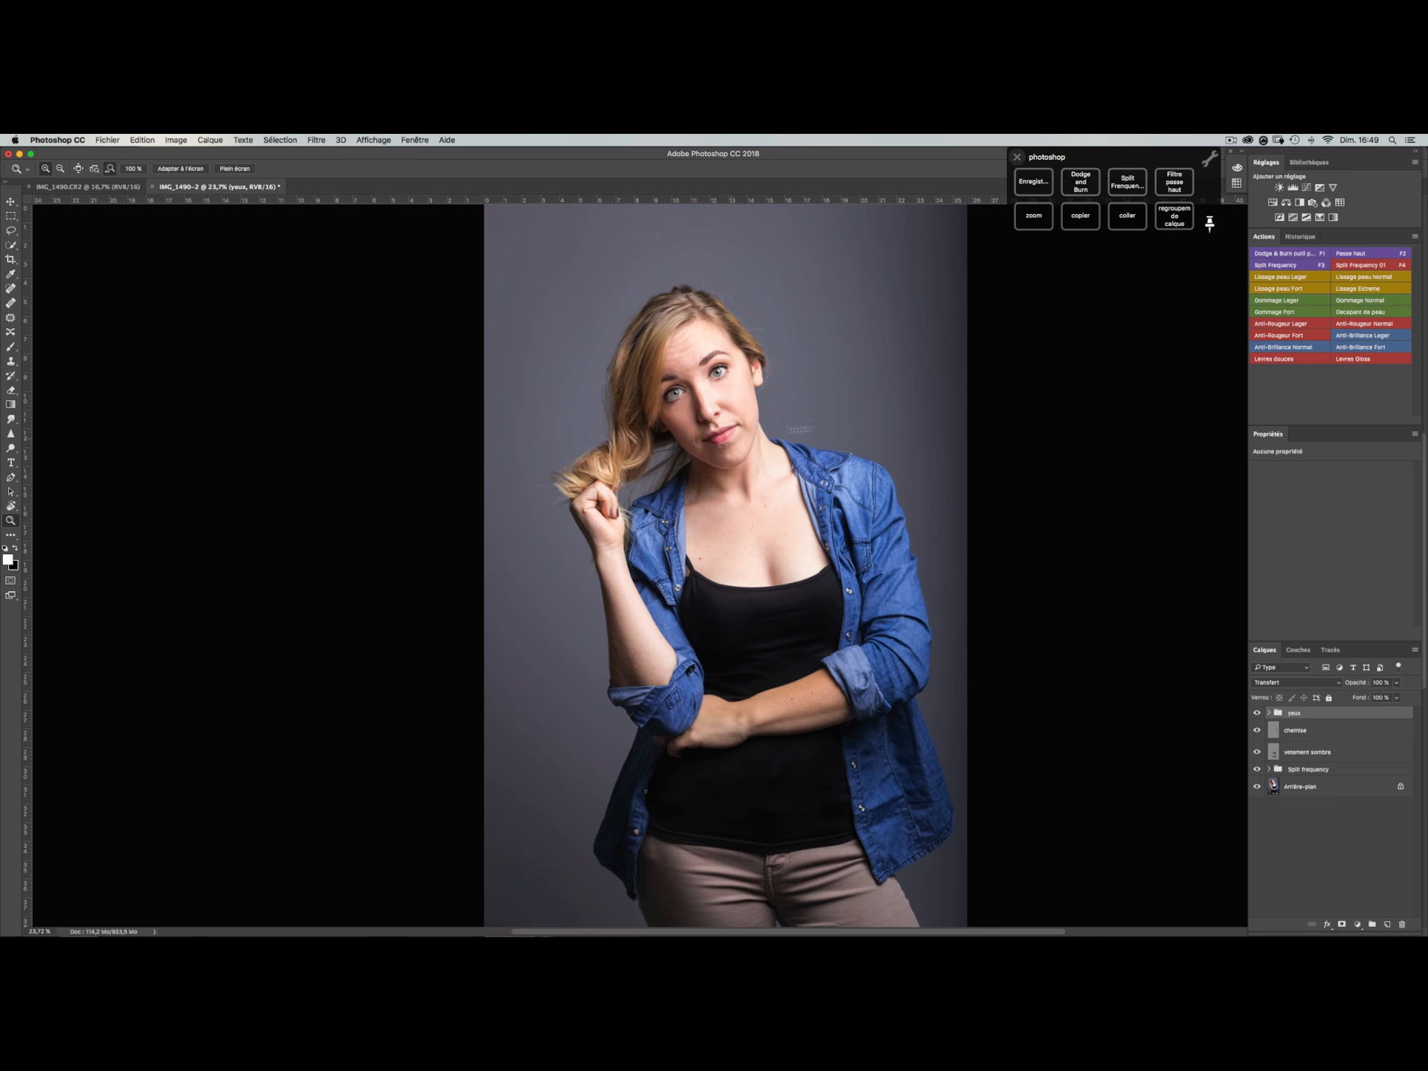
- Add a Dodge & Burn layer above the yeux group and paint soft white over the face at 28% opacity to lighten it
{"action": "left_click", "coordinate": [1087, 183]}
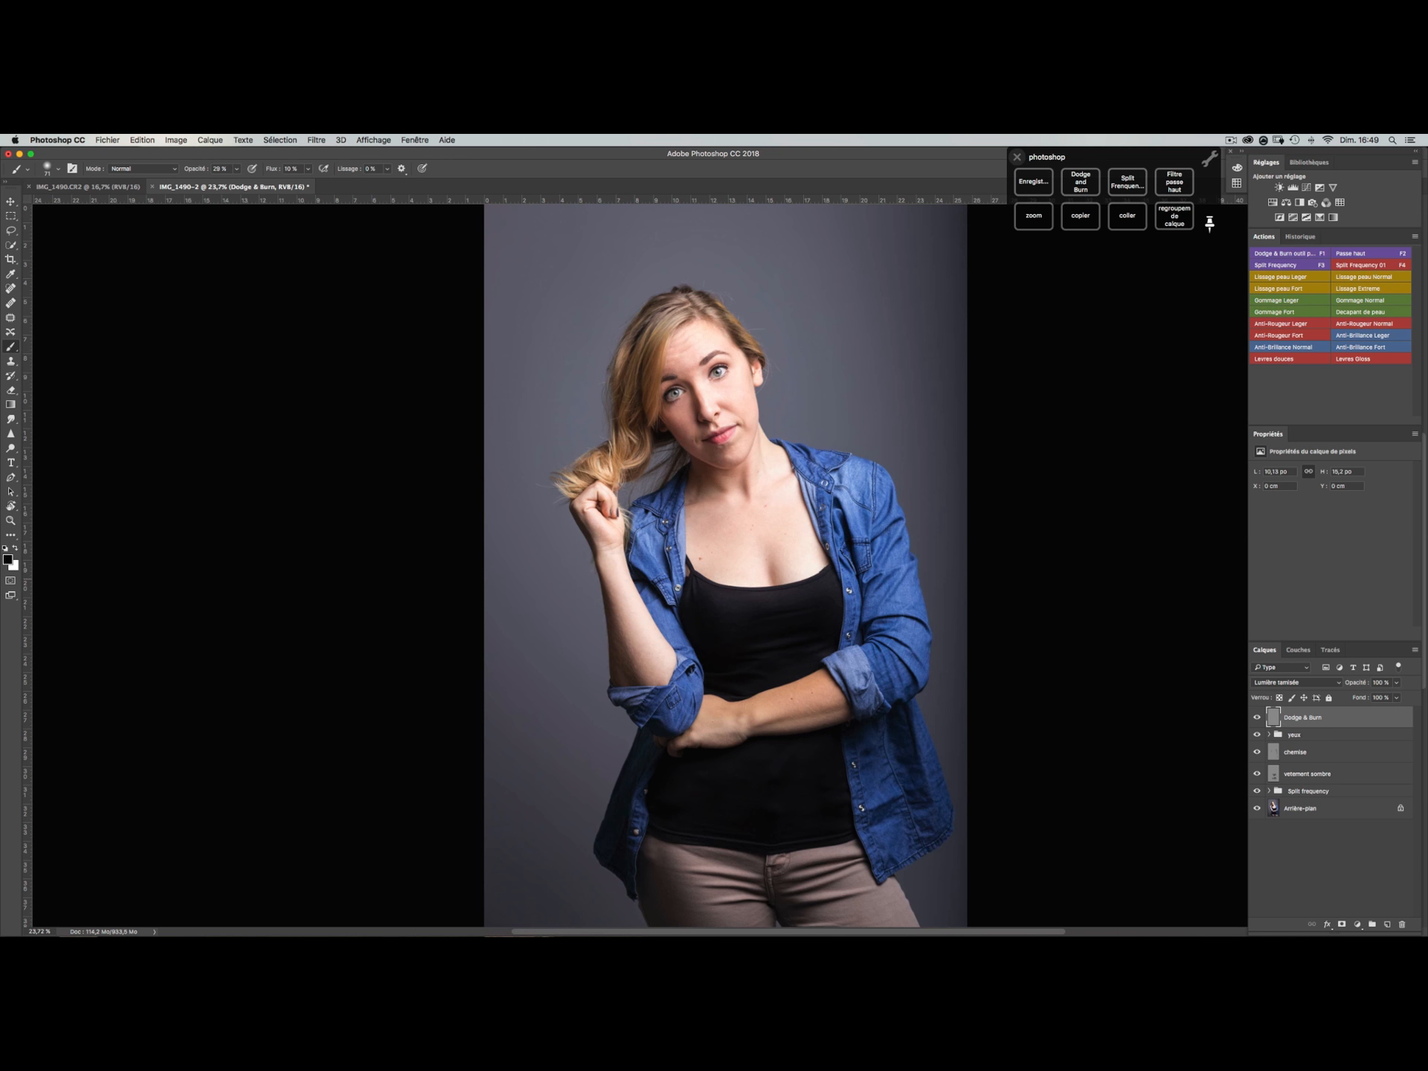
{"action": "left_click_drag", "start_coordinate": [685, 565], "coordinate": [704, 565]}
{"action": "left_click_drag", "start_coordinate": [712, 422], "coordinate": [673, 435]}
{"action": "key", "text": "x"}
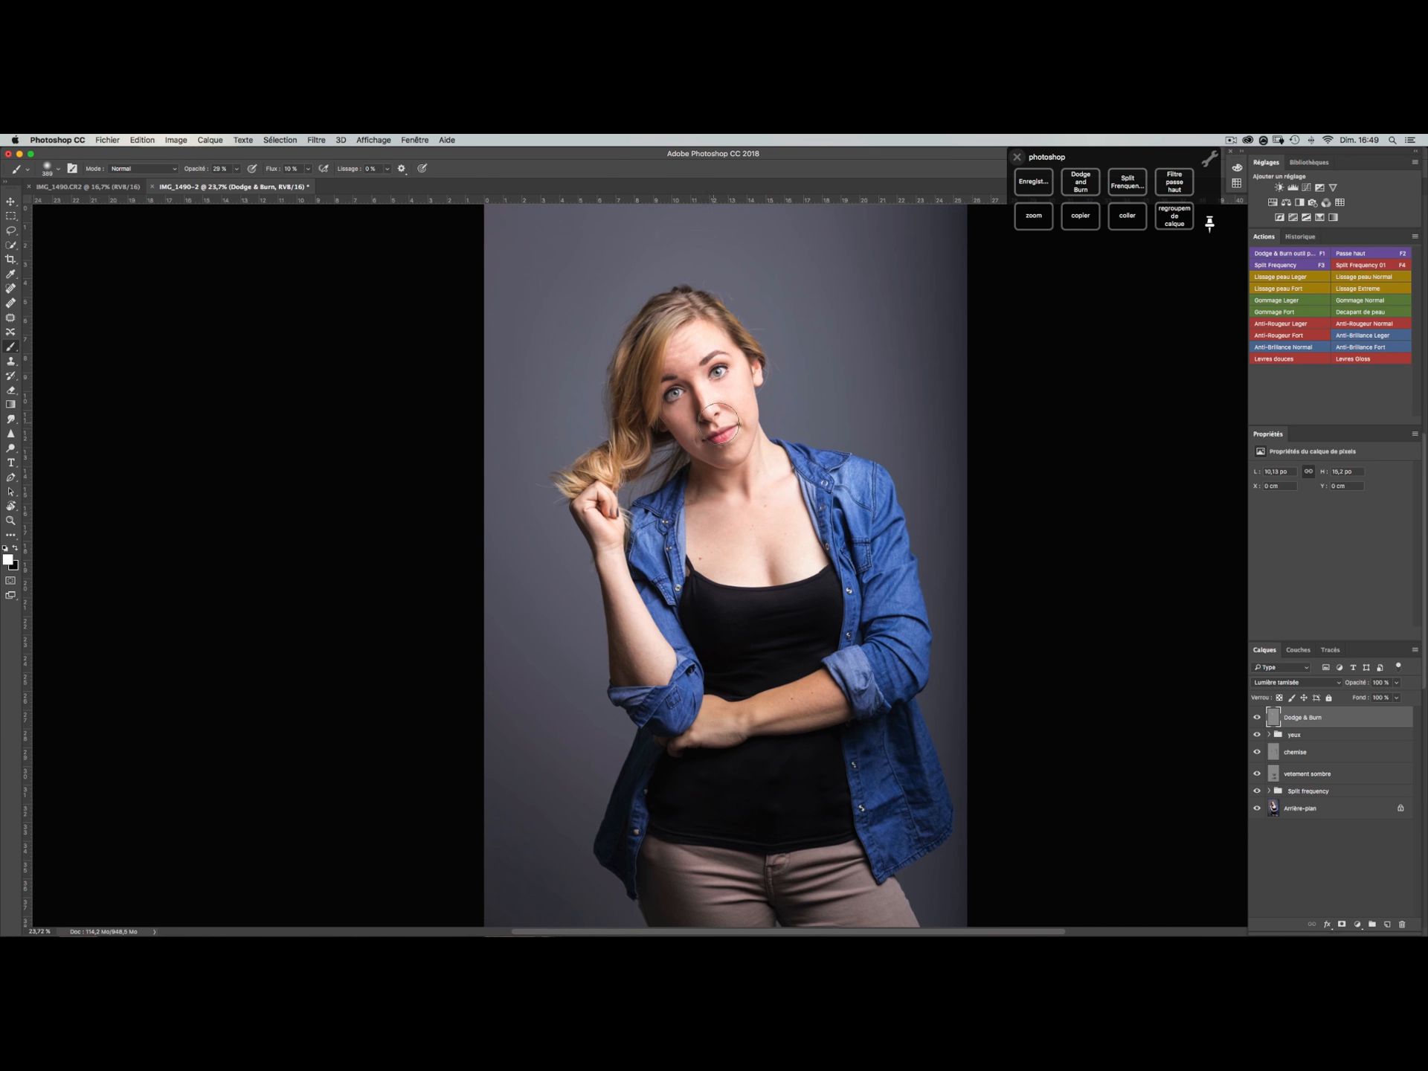
{"action": "mouse_move", "coordinate": [748, 478]}
{"action": "left_mouse_down"}
{"action": "mouse_move", "coordinate": [746, 462]}
{"action": "mouse_move", "coordinate": [739, 478]}
{"action": "left_mouse_up"}
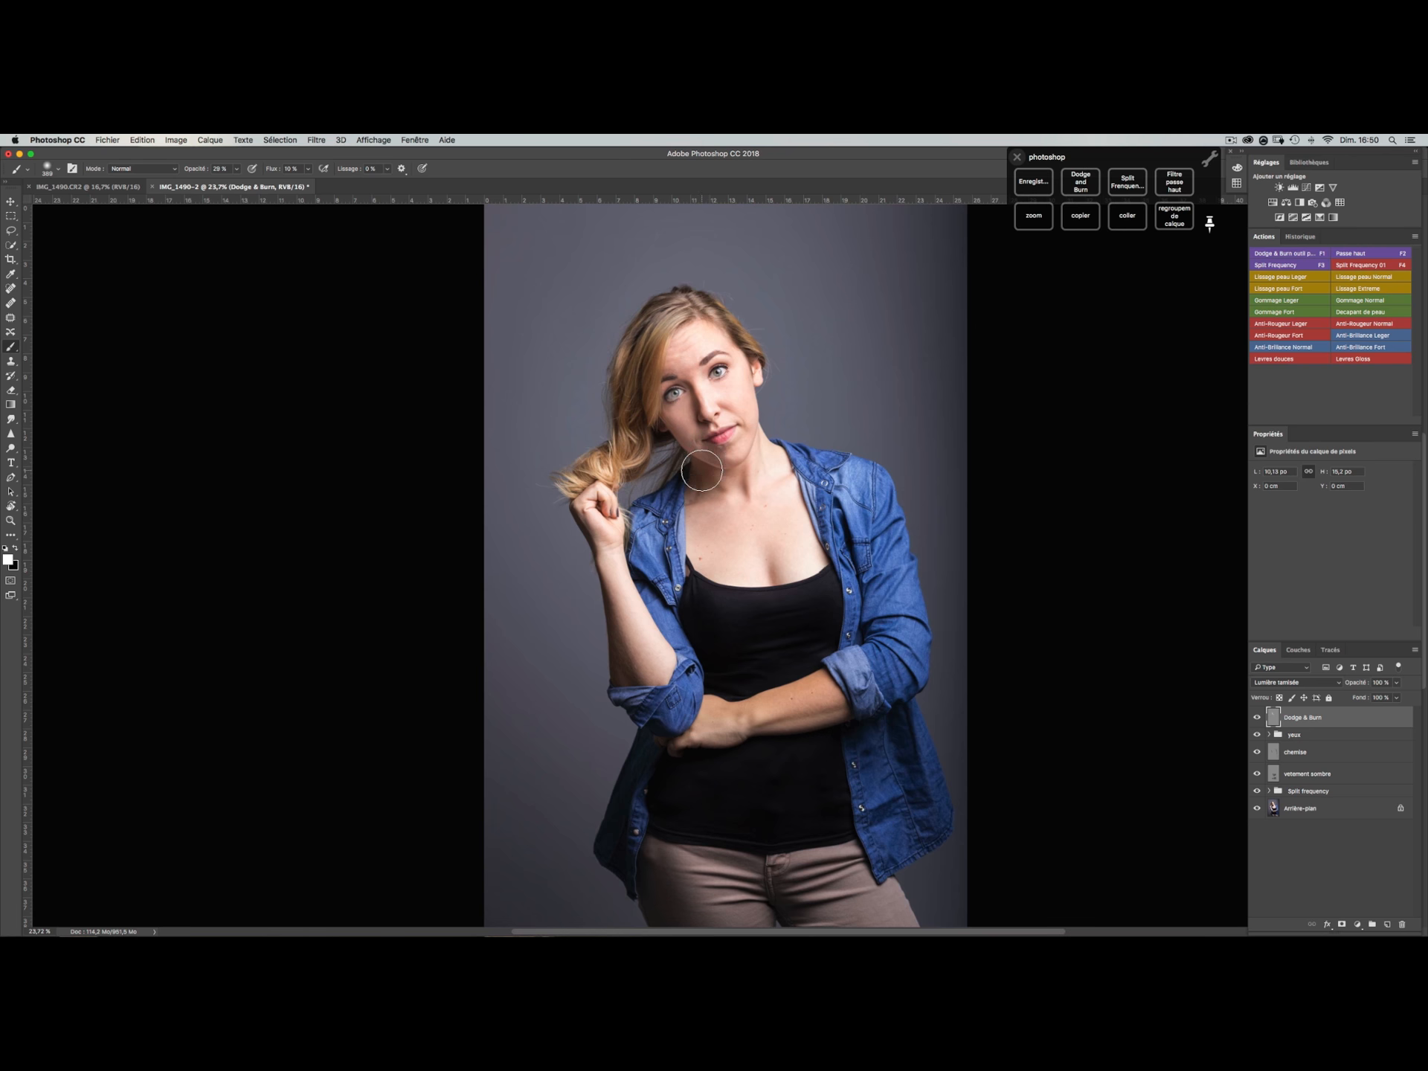
{"action": "key", "text": "z"}
{"action": "left_click", "coordinate": [703, 399]}
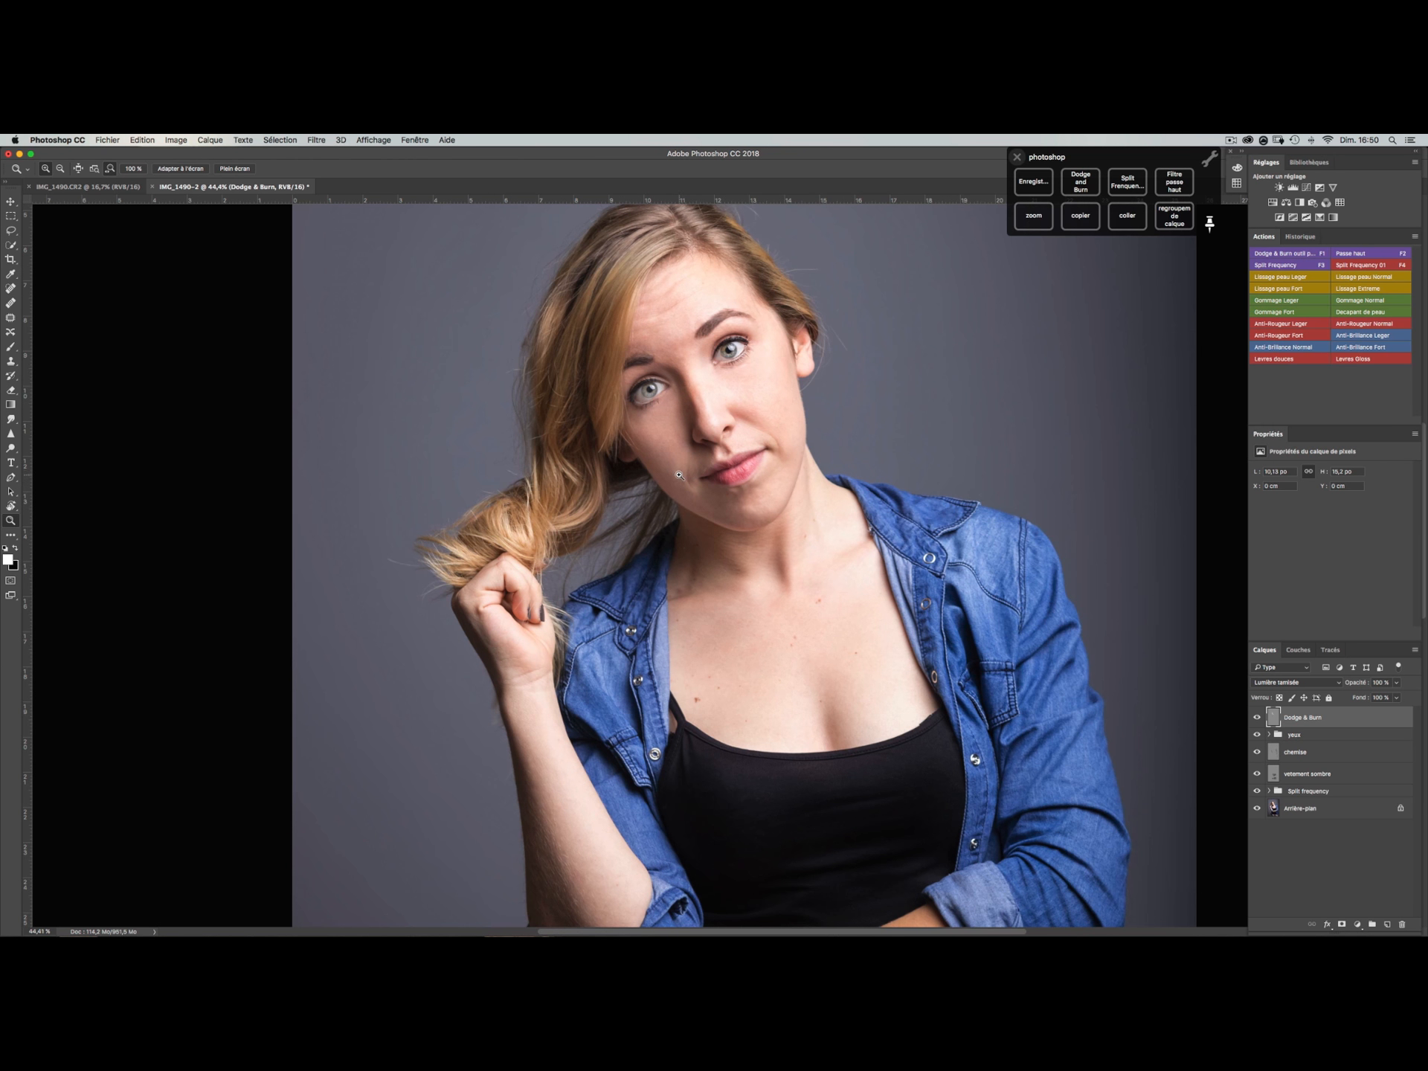
- Rename the face's Dodge & Burn layer as visage clqir and add another Dodge & Burn layer named accent ombres above it
{"action": "double_click", "coordinate": [1308, 719]}
{"action": "type", "text": "visage clqir"}
{"action": "key", "text": "Return"}
{"action": "left_click", "coordinate": [1078, 187]}
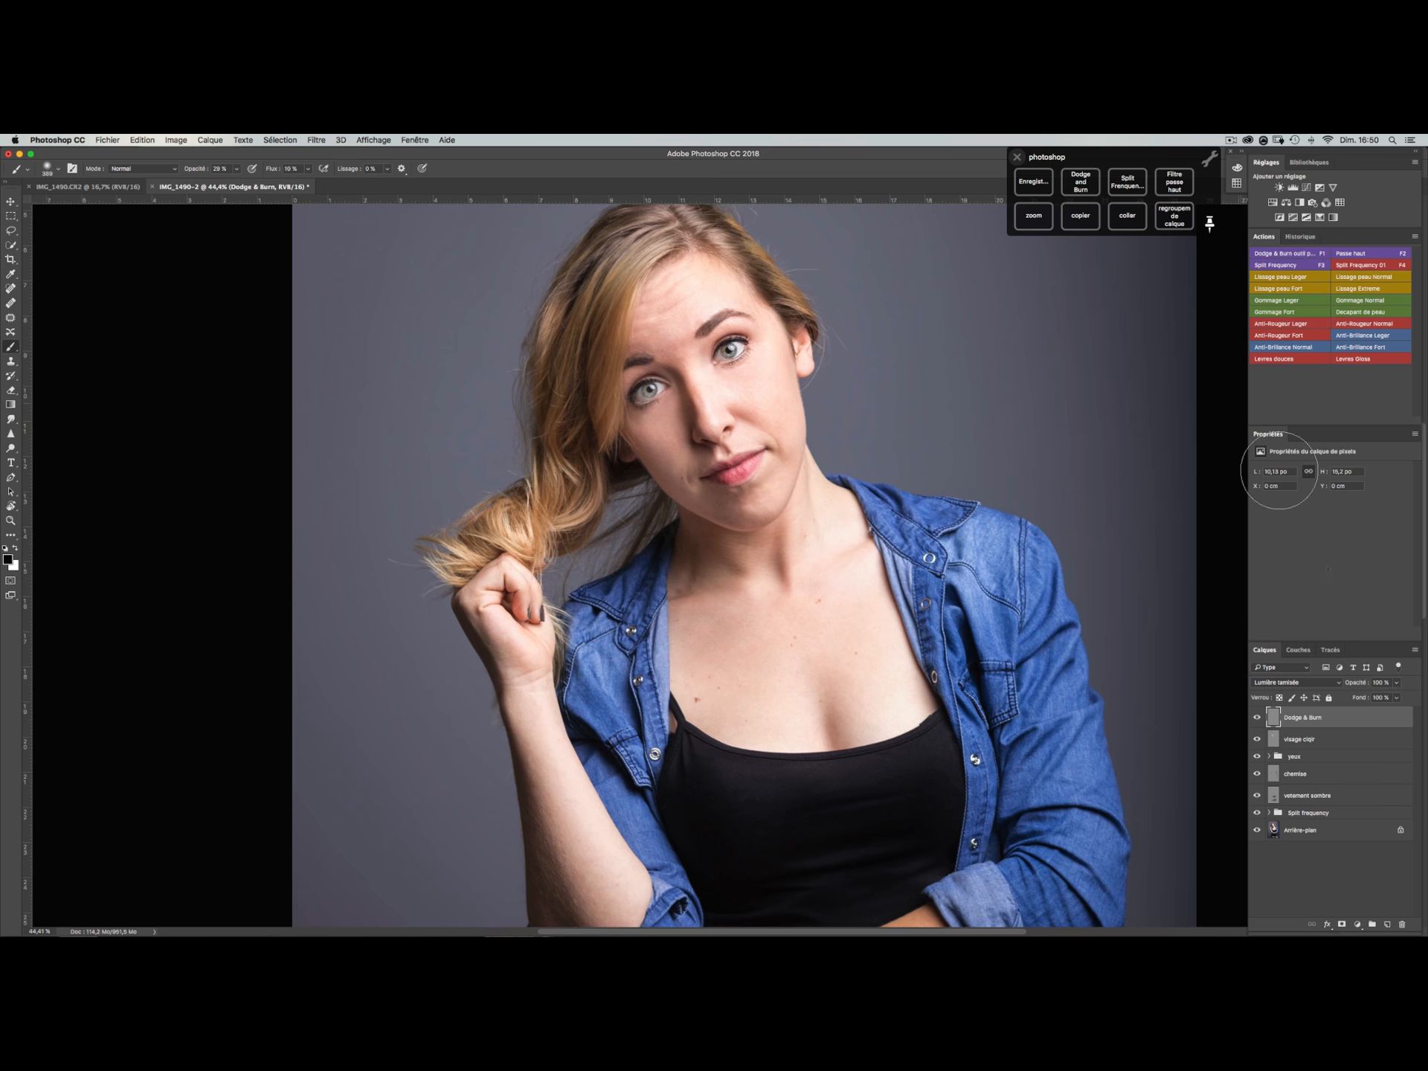
{"action": "double_click", "coordinate": [1300, 718]}
{"action": "type", "text": "d"}
{"action": "key", "text": "Return"}
- Paint black on the accent ombres layer to deepen the shadows of the face and neck, raising the brush opacity to 51%
{"action": "left_click_drag", "start_coordinate": [686, 440], "coordinate": [641, 454]}
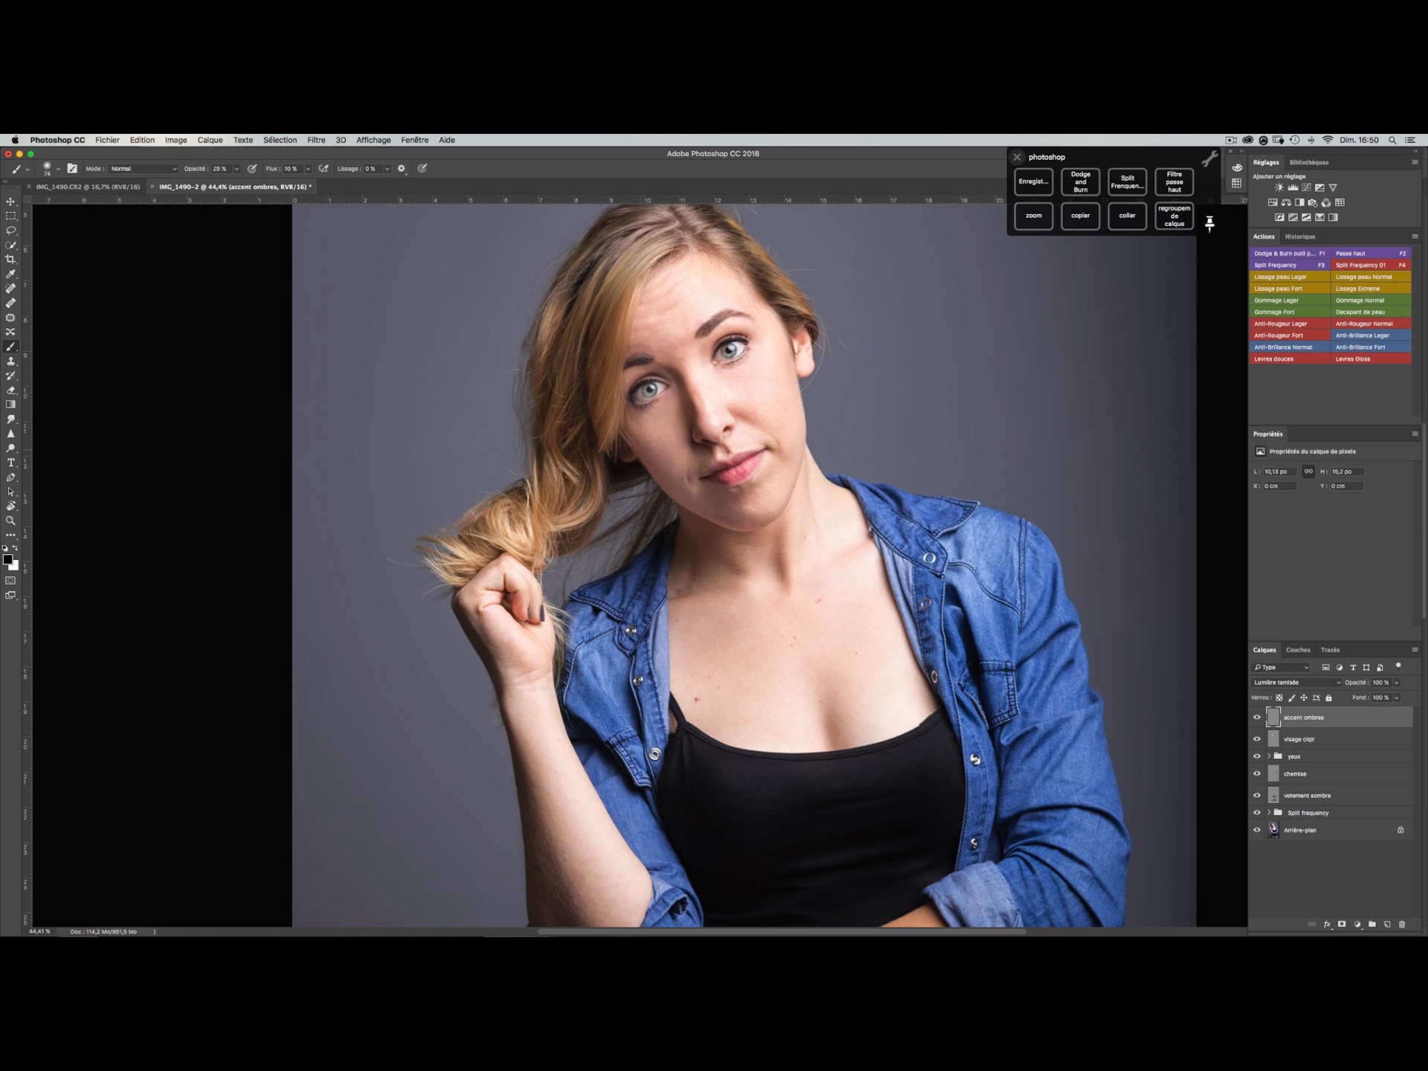
{"action": "left_click", "coordinate": [236, 169]}
{"action": "left_click_drag", "start_coordinate": [236, 185], "coordinate": [247, 187]}
{"action": "left_click_drag", "start_coordinate": [678, 388], "coordinate": [696, 458]}
{"action": "left_click_drag", "start_coordinate": [694, 612], "coordinate": [700, 612]}
- Try to retouch the side of the neck on the Teintes layer of the Split frequency group with the healing tool
{"action": "left_click", "coordinate": [1268, 812]}
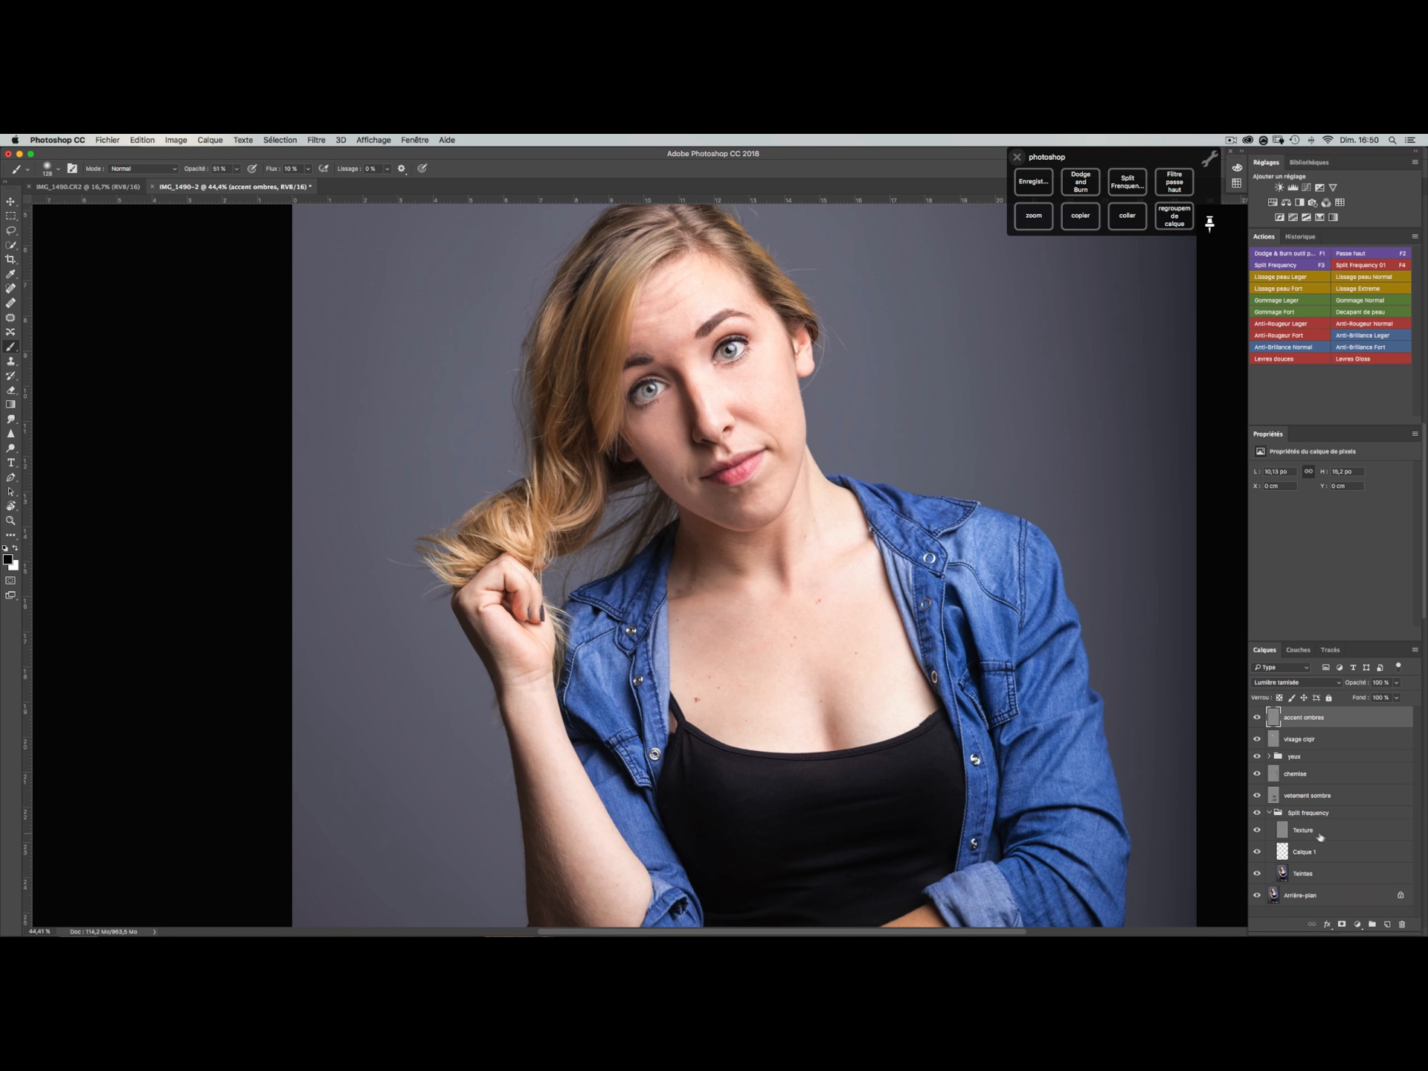
{"action": "left_click", "coordinate": [1310, 872]}
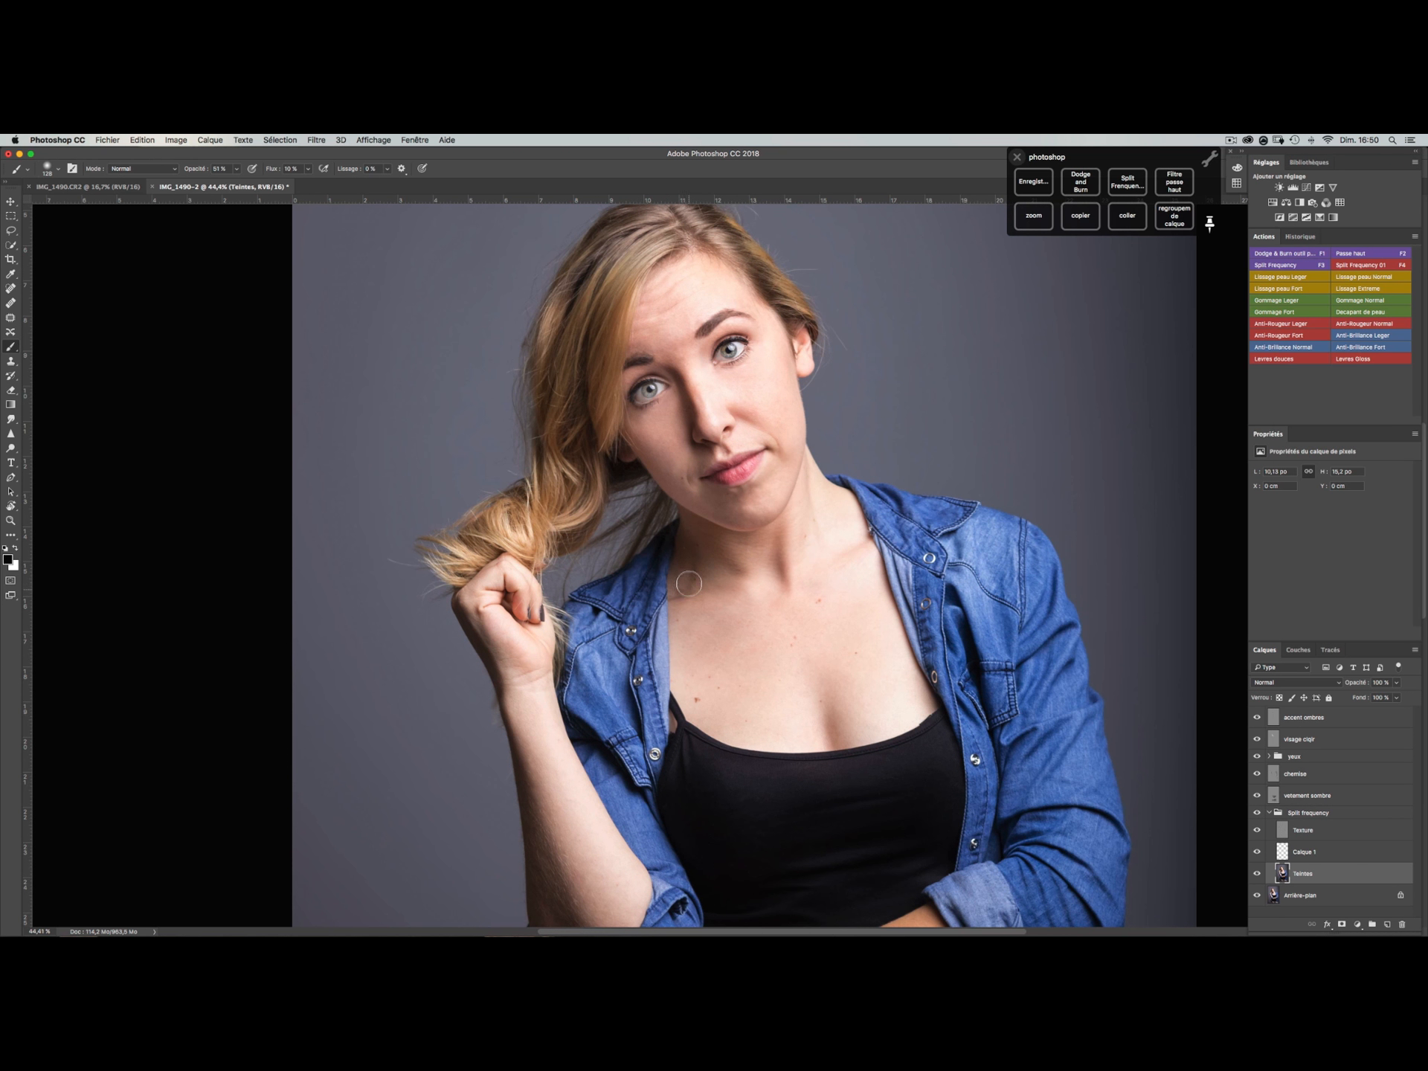
{"action": "left_click_drag", "start_coordinate": [693, 579], "coordinate": [677, 585]}
{"action": "key", "text": "j"}
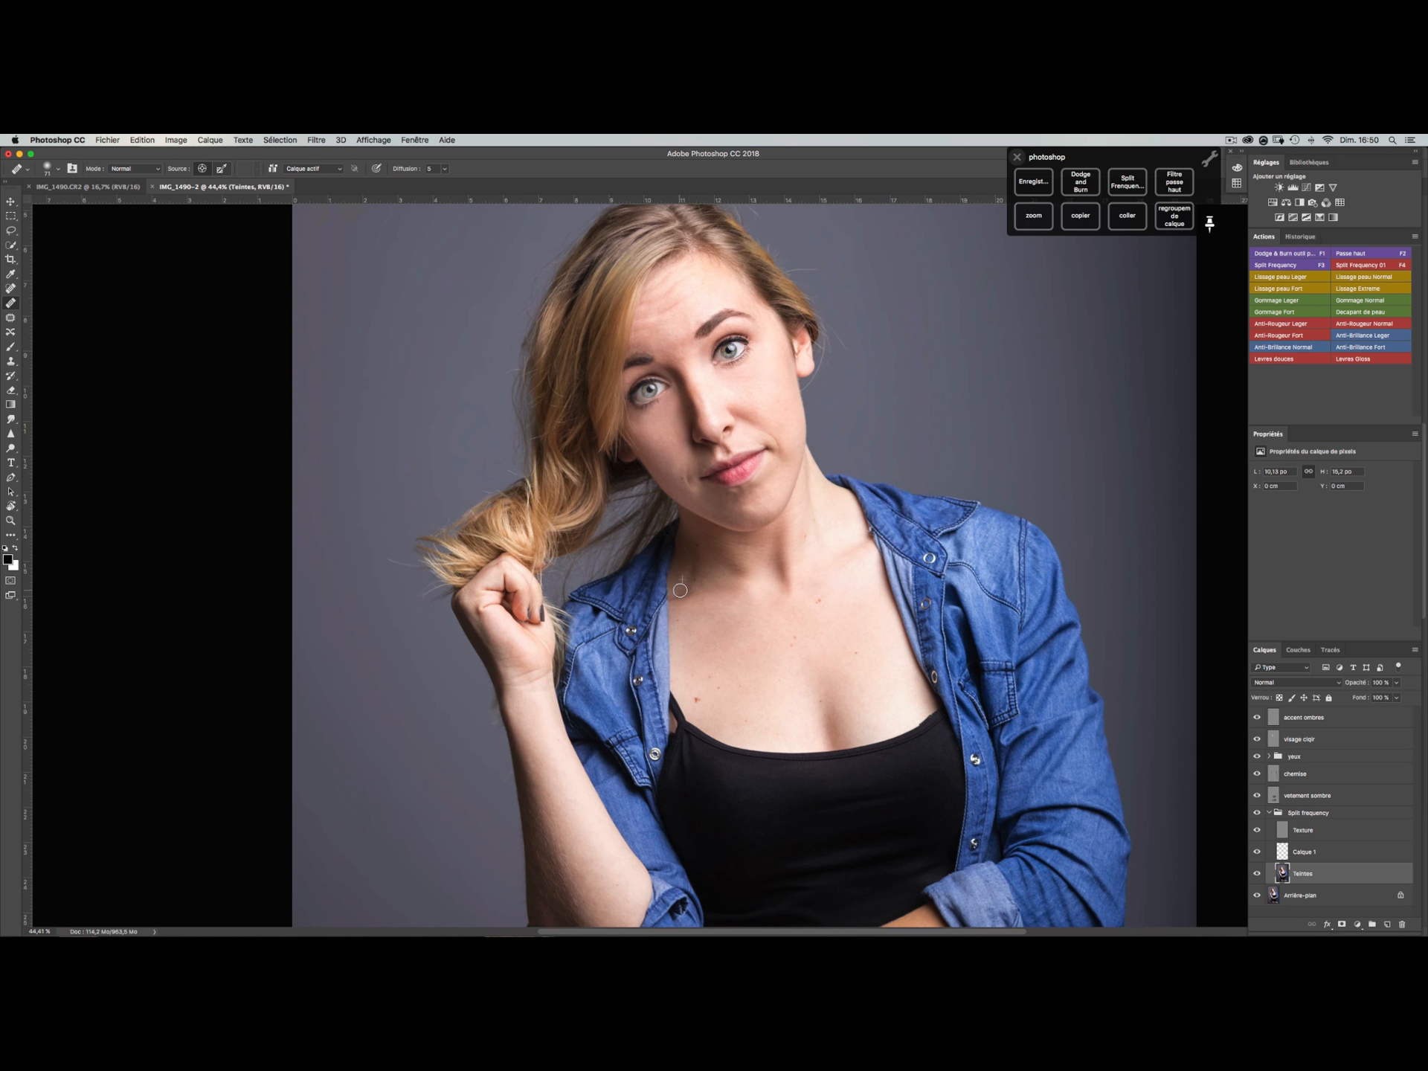
{"action": "left_click", "coordinate": [1268, 812]}
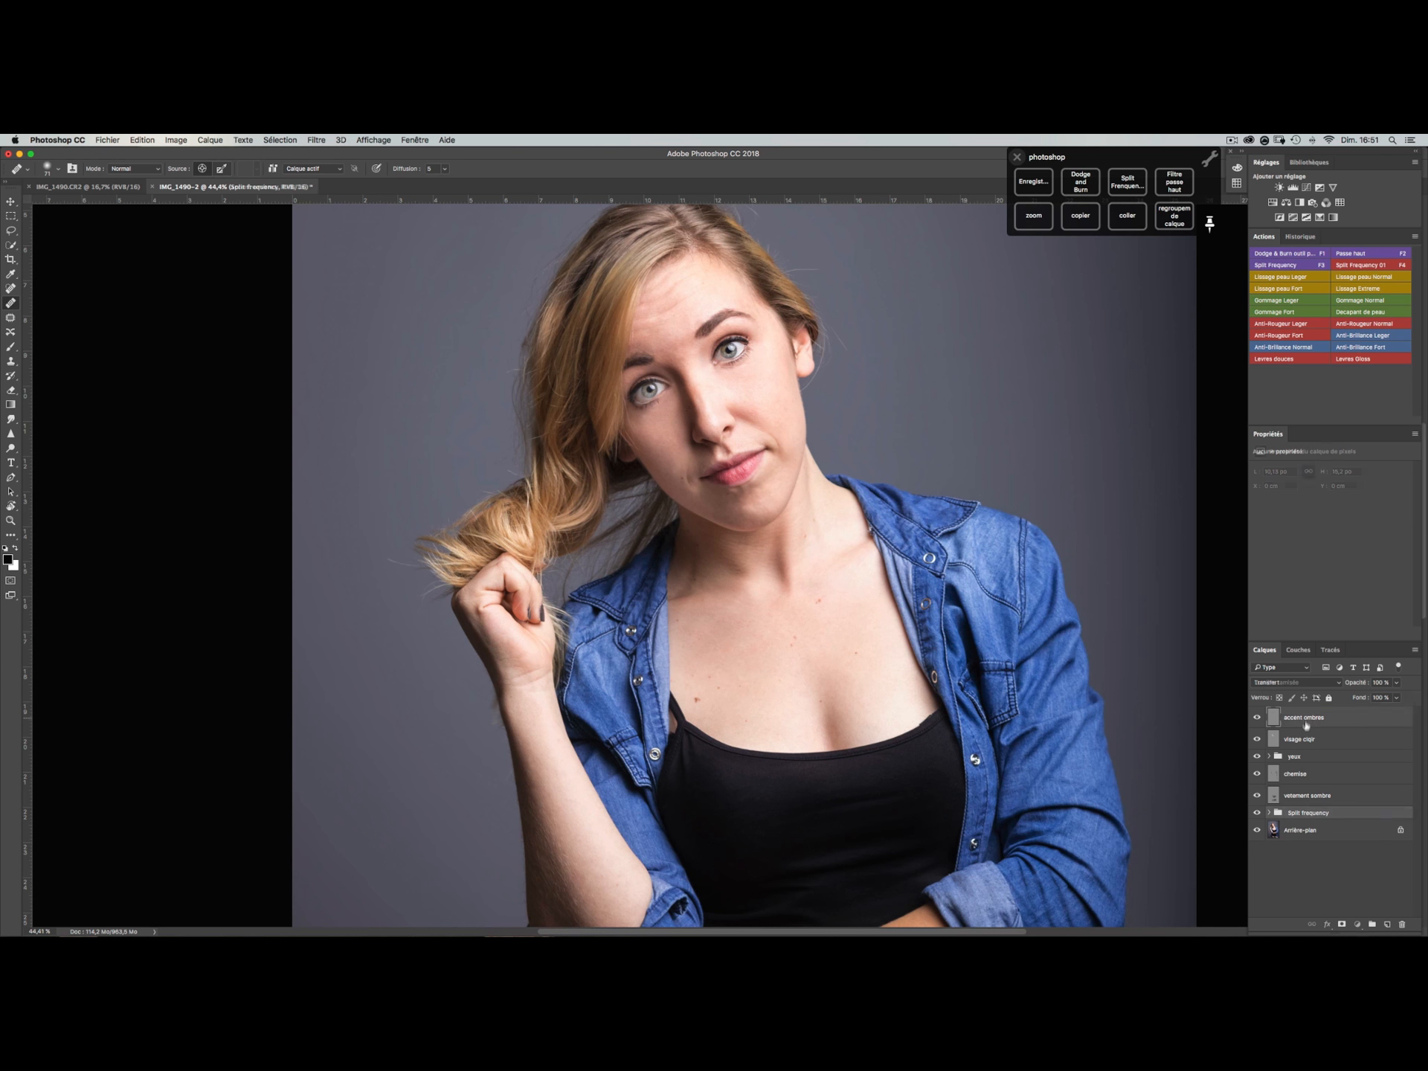
- Return to the accent ombres layer and darken the shadows along the raised hand in black at 37% brush opacity
{"action": "left_click", "coordinate": [1307, 717]}
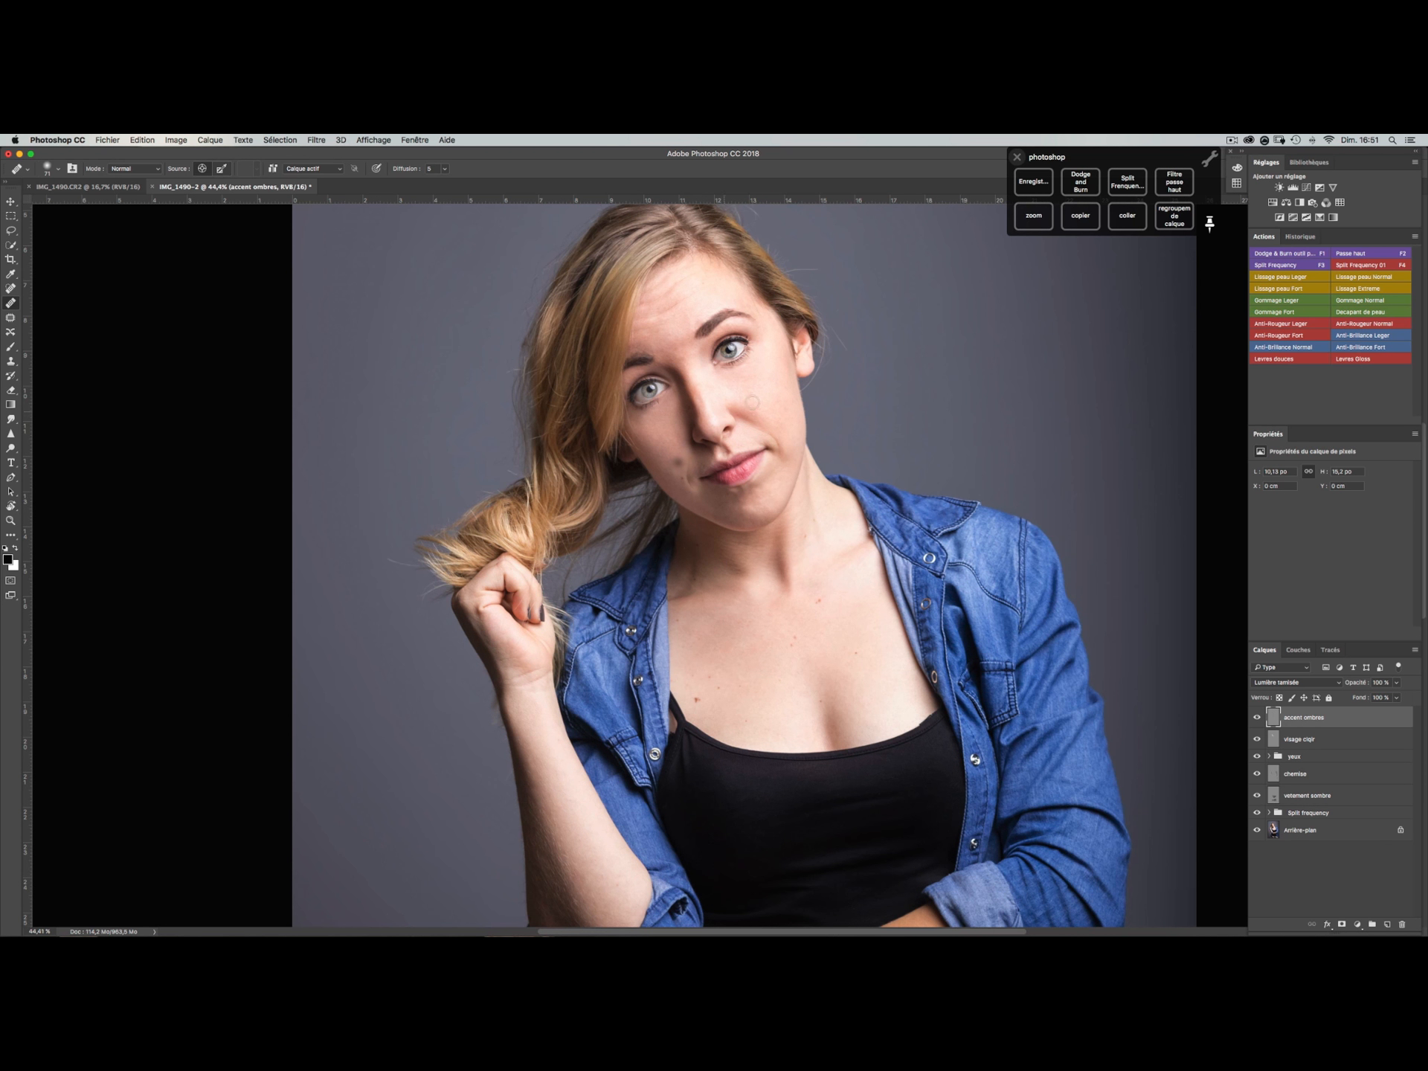
{"action": "left_click", "coordinate": [679, 463]}
{"action": "key", "text": "b"}
{"action": "left_click", "coordinate": [236, 168]}
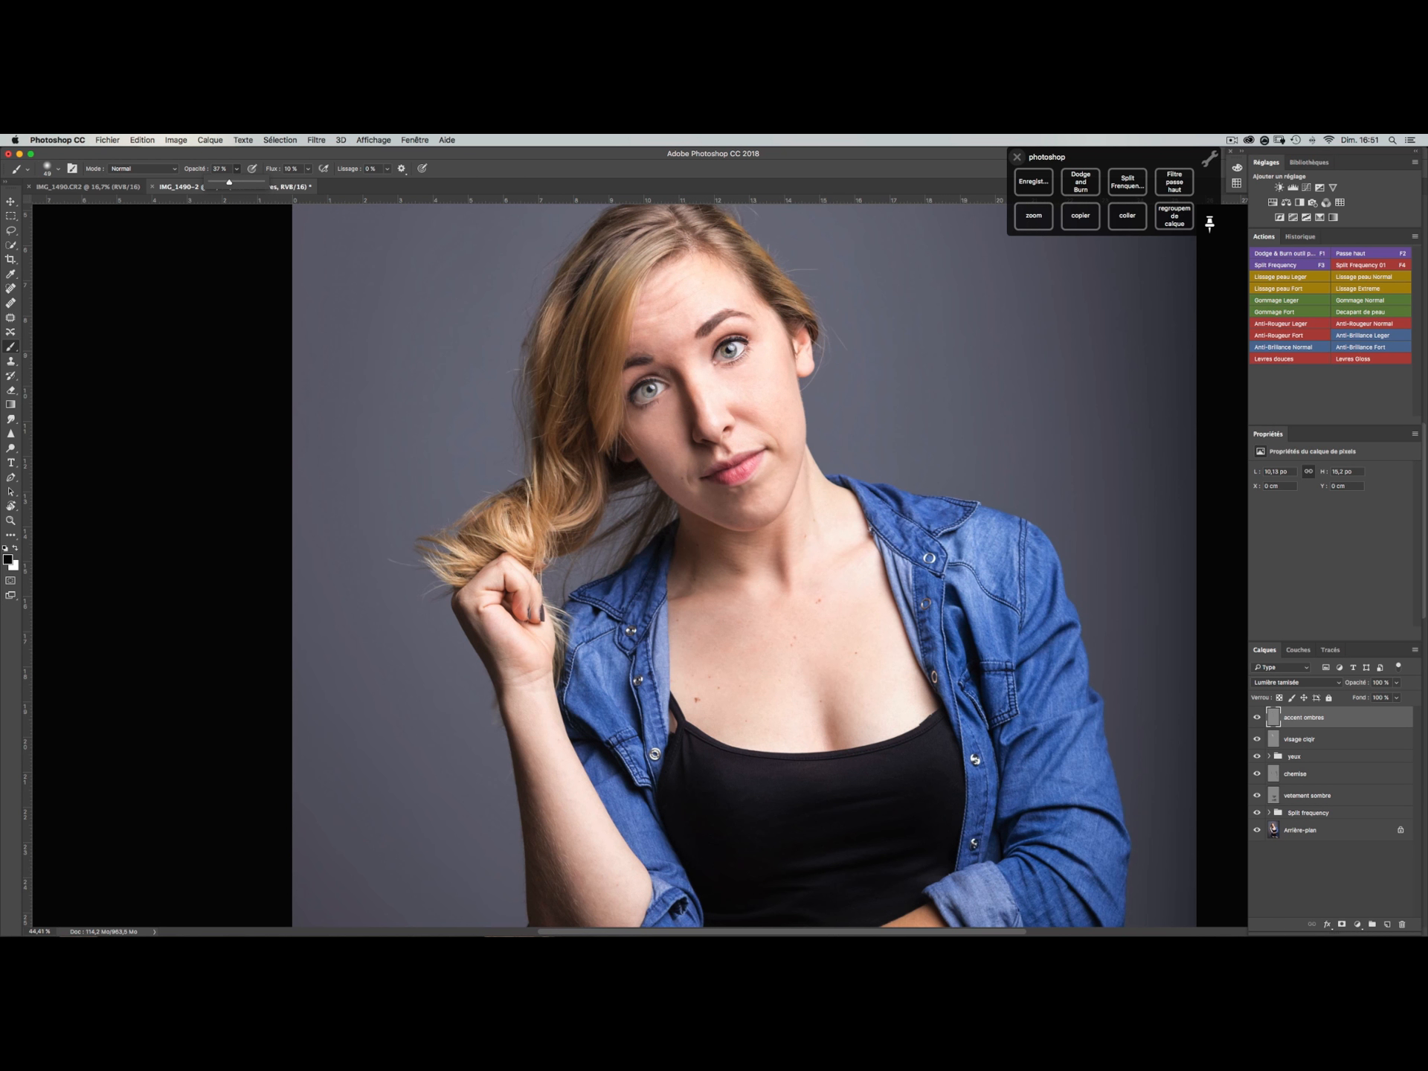
{"action": "left_click", "coordinate": [665, 369]}
{"action": "left_click_drag", "start_coordinate": [502, 620], "coordinate": [514, 630]}
- Run the Lissage peau Leger action and paint white on its mask over the forehead, cheeks, nose and chin to smooth the skin
{"action": "left_click", "coordinate": [1320, 278]}
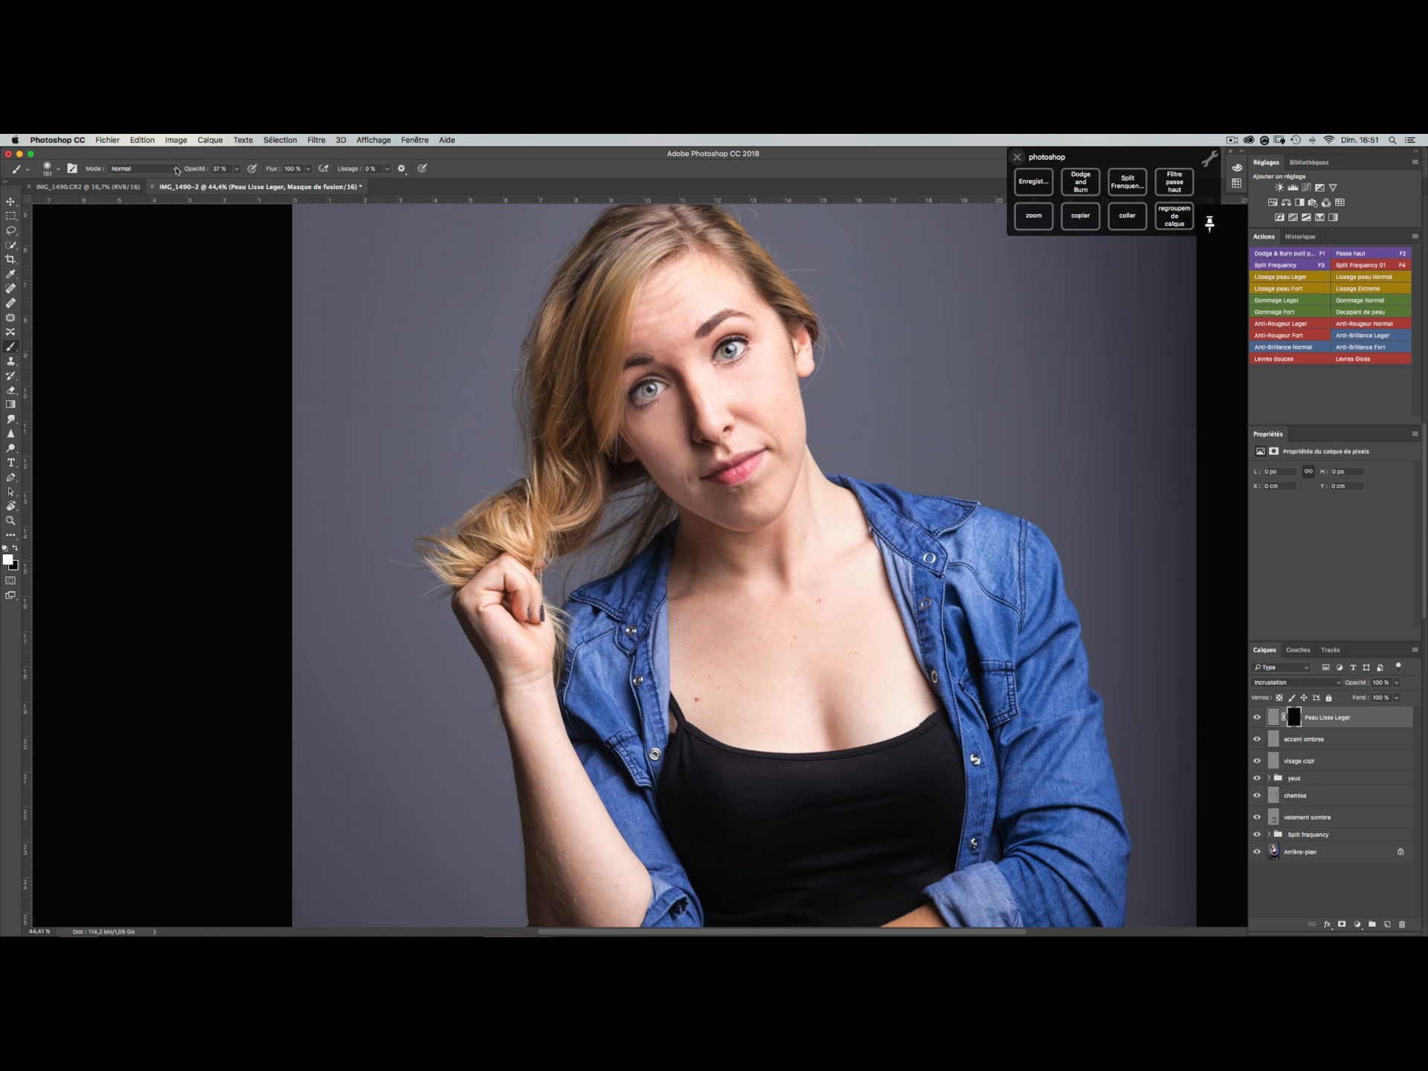
{"action": "left_click", "coordinate": [237, 170]}
{"action": "left_click", "coordinate": [684, 284]}
{"action": "mouse_move", "coordinate": [673, 325]}
{"action": "left_mouse_down"}
{"action": "mouse_move", "coordinate": [686, 291]}
{"action": "mouse_move", "coordinate": [751, 297]}
{"action": "left_mouse_up"}
{"action": "mouse_move", "coordinate": [777, 405]}
{"action": "left_mouse_down"}
{"action": "mouse_move", "coordinate": [718, 389]}
{"action": "mouse_move", "coordinate": [752, 368]}
{"action": "mouse_move", "coordinate": [716, 391]}
{"action": "mouse_move", "coordinate": [694, 362]}
{"action": "mouse_move", "coordinate": [689, 422]}
{"action": "mouse_move", "coordinate": [655, 417]}
{"action": "left_mouse_up"}
{"action": "mouse_move", "coordinate": [747, 506]}
{"action": "left_mouse_down"}
{"action": "mouse_move", "coordinate": [787, 435]}
{"action": "mouse_move", "coordinate": [783, 402]}
{"action": "left_mouse_up"}
{"action": "mouse_move", "coordinate": [695, 455]}
{"action": "left_mouse_down"}
{"action": "mouse_move", "coordinate": [769, 403]}
{"action": "mouse_move", "coordinate": [755, 372]}
{"action": "mouse_move", "coordinate": [777, 351]}
{"action": "mouse_move", "coordinate": [781, 426]}
{"action": "mouse_move", "coordinate": [729, 406]}
{"action": "mouse_move", "coordinate": [765, 419]}
{"action": "mouse_move", "coordinate": [749, 416]}
{"action": "left_mouse_up"}
- Compare the face with and without the Peau Lisse Leger layer and set that layer's opacity to 77%
{"action": "key", "text": "z"}
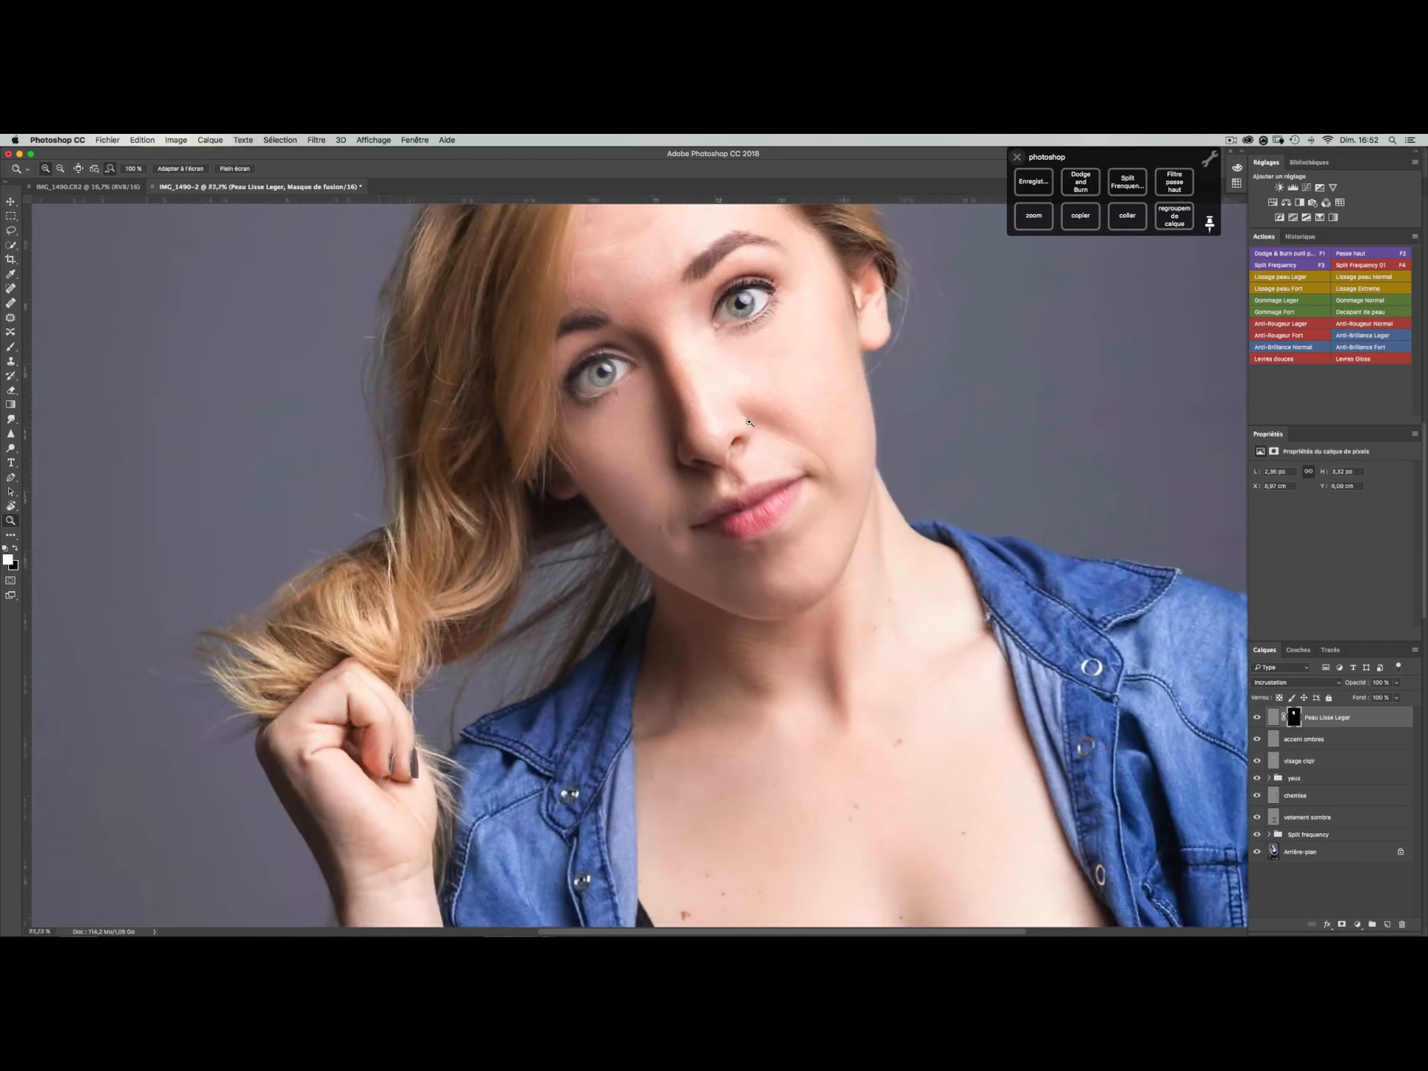
{"action": "left_click", "coordinate": [1257, 720]}
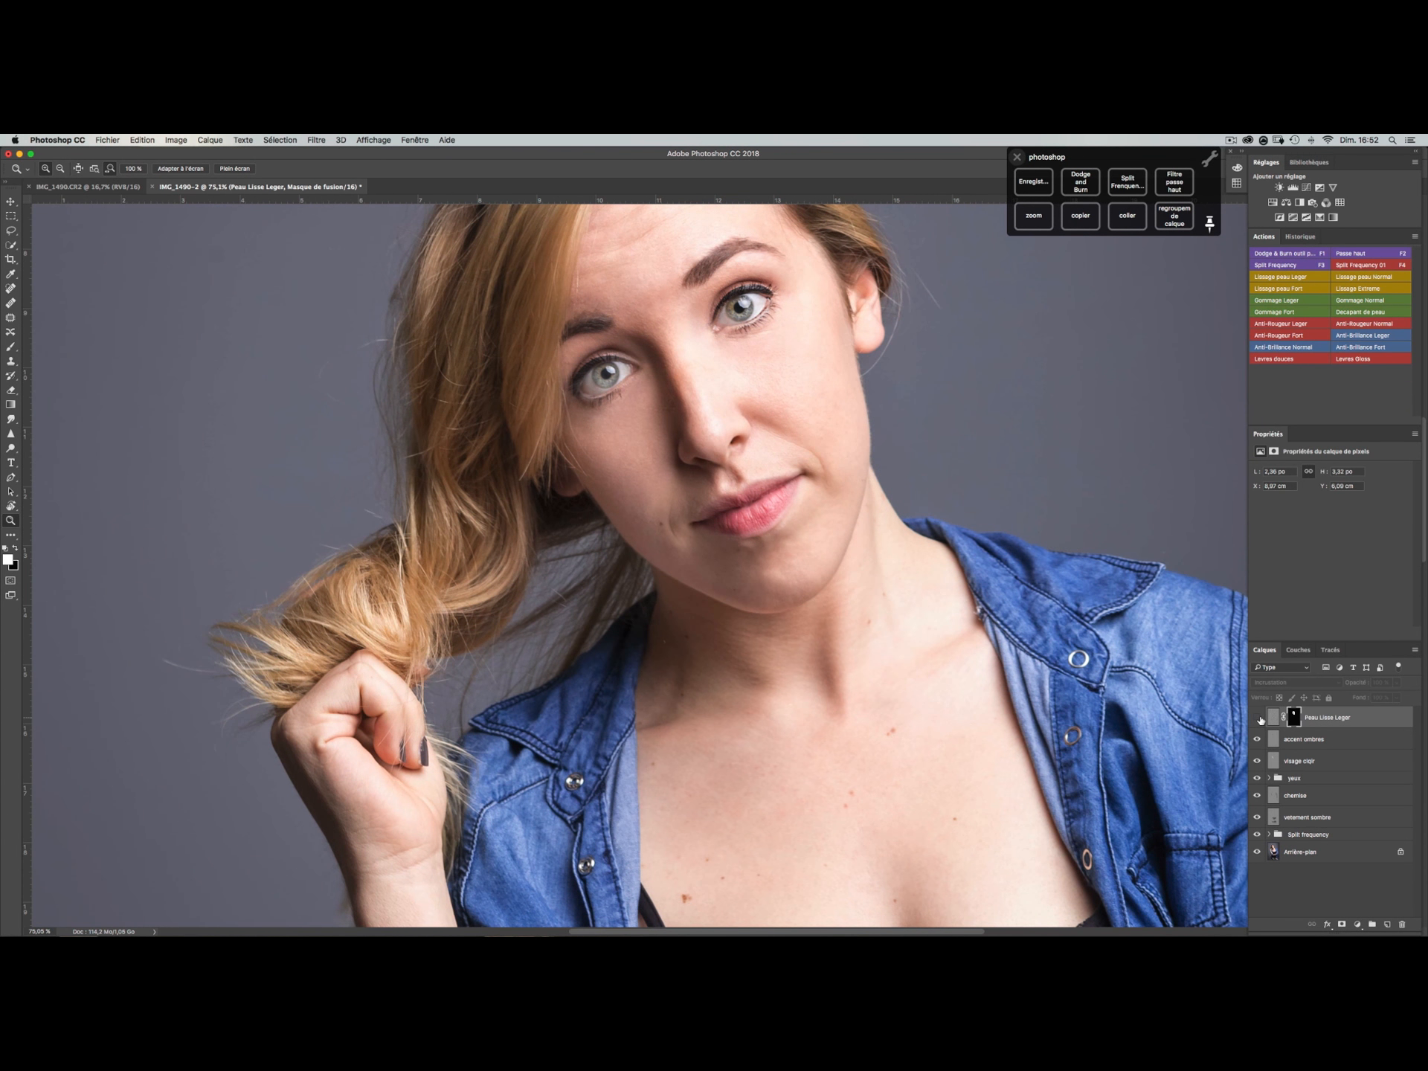
{"action": "left_click", "coordinate": [1260, 719]}
{"action": "left_click", "coordinate": [1258, 720]}
{"action": "left_click", "coordinate": [1258, 719]}
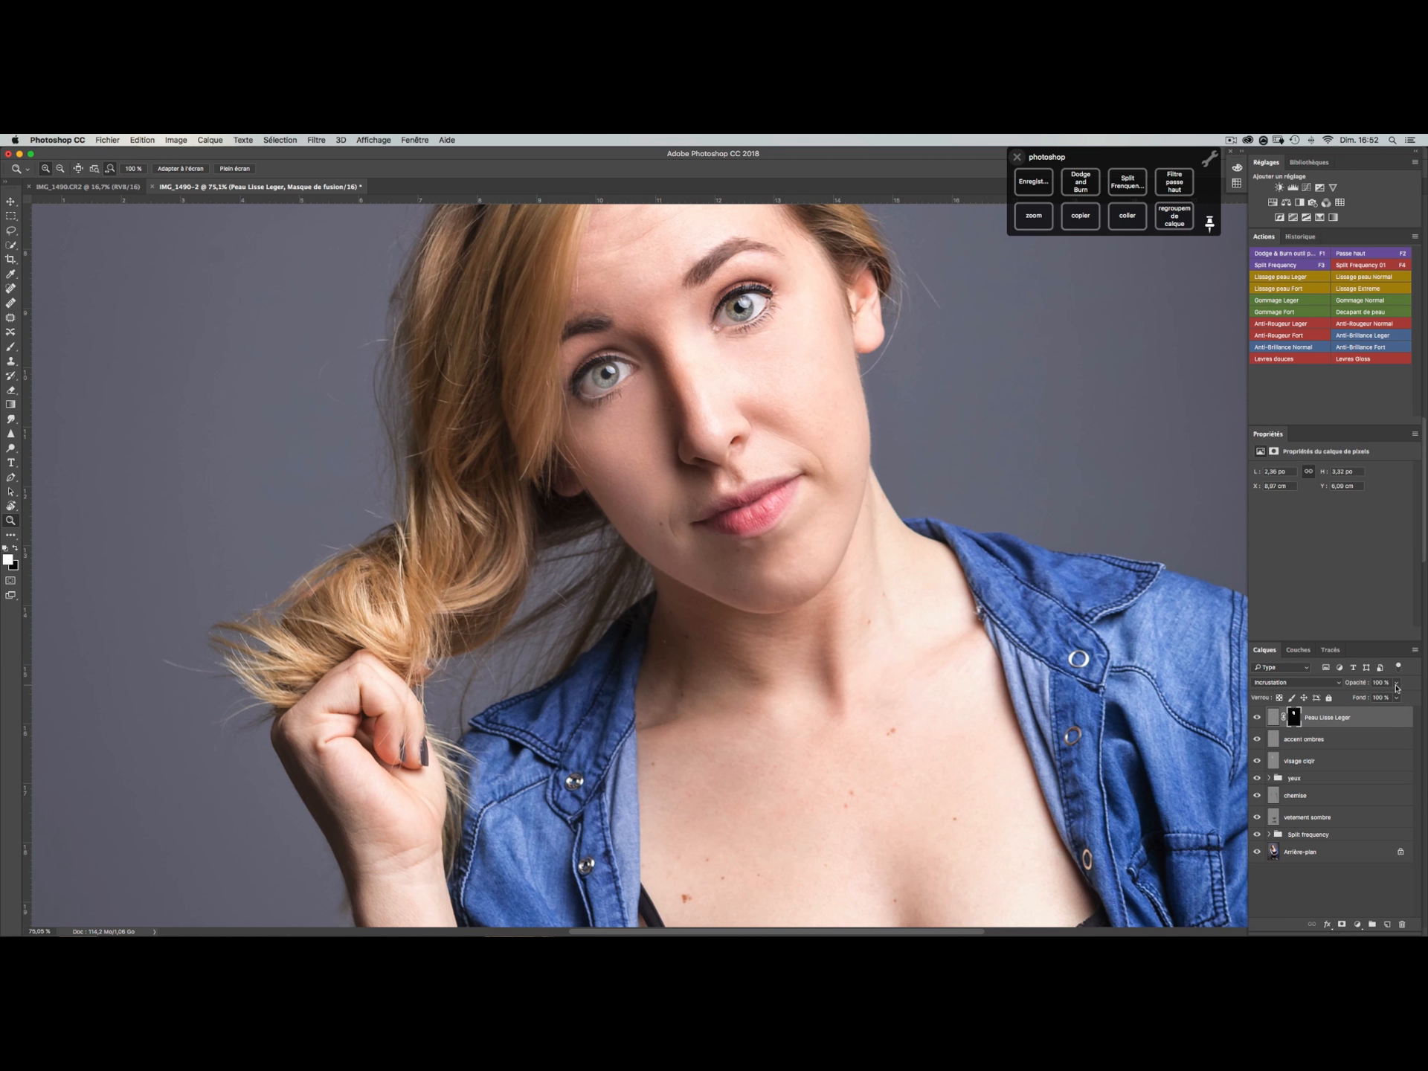
{"action": "left_click_drag", "start_coordinate": [1396, 687], "coordinate": [1389, 697]}
{"action": "left_click_drag", "start_coordinate": [766, 764], "coordinate": [722, 489]}
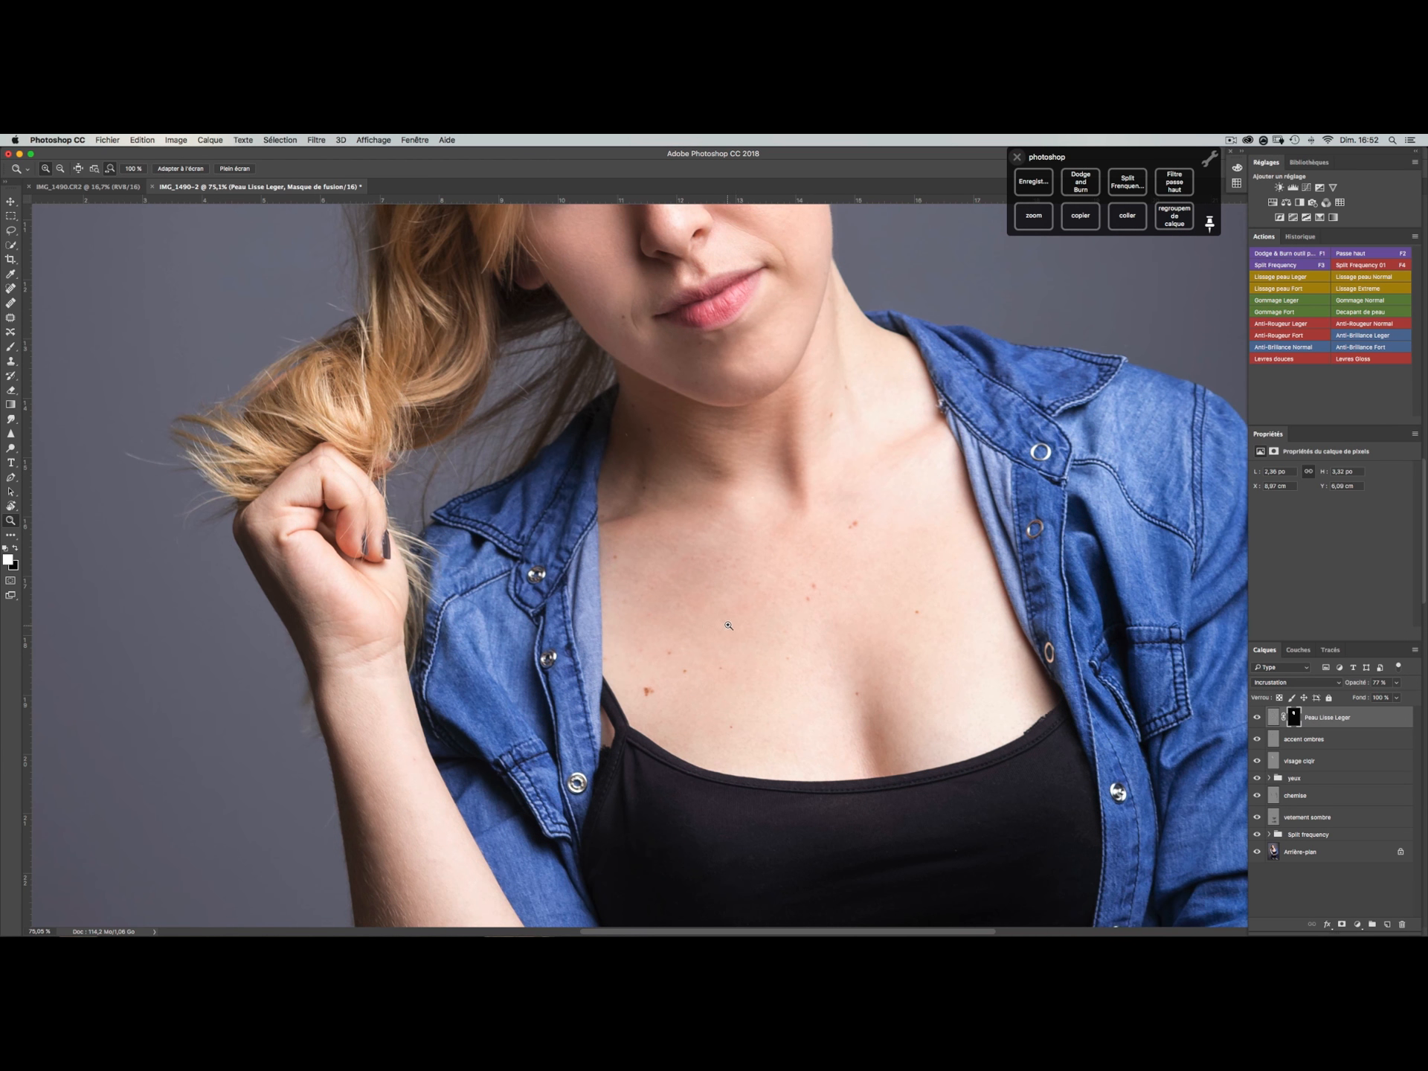
- Paint white on the Peau Lisse Leger mask over the neck and chest to smooth the skin there
{"action": "key", "text": "b"}
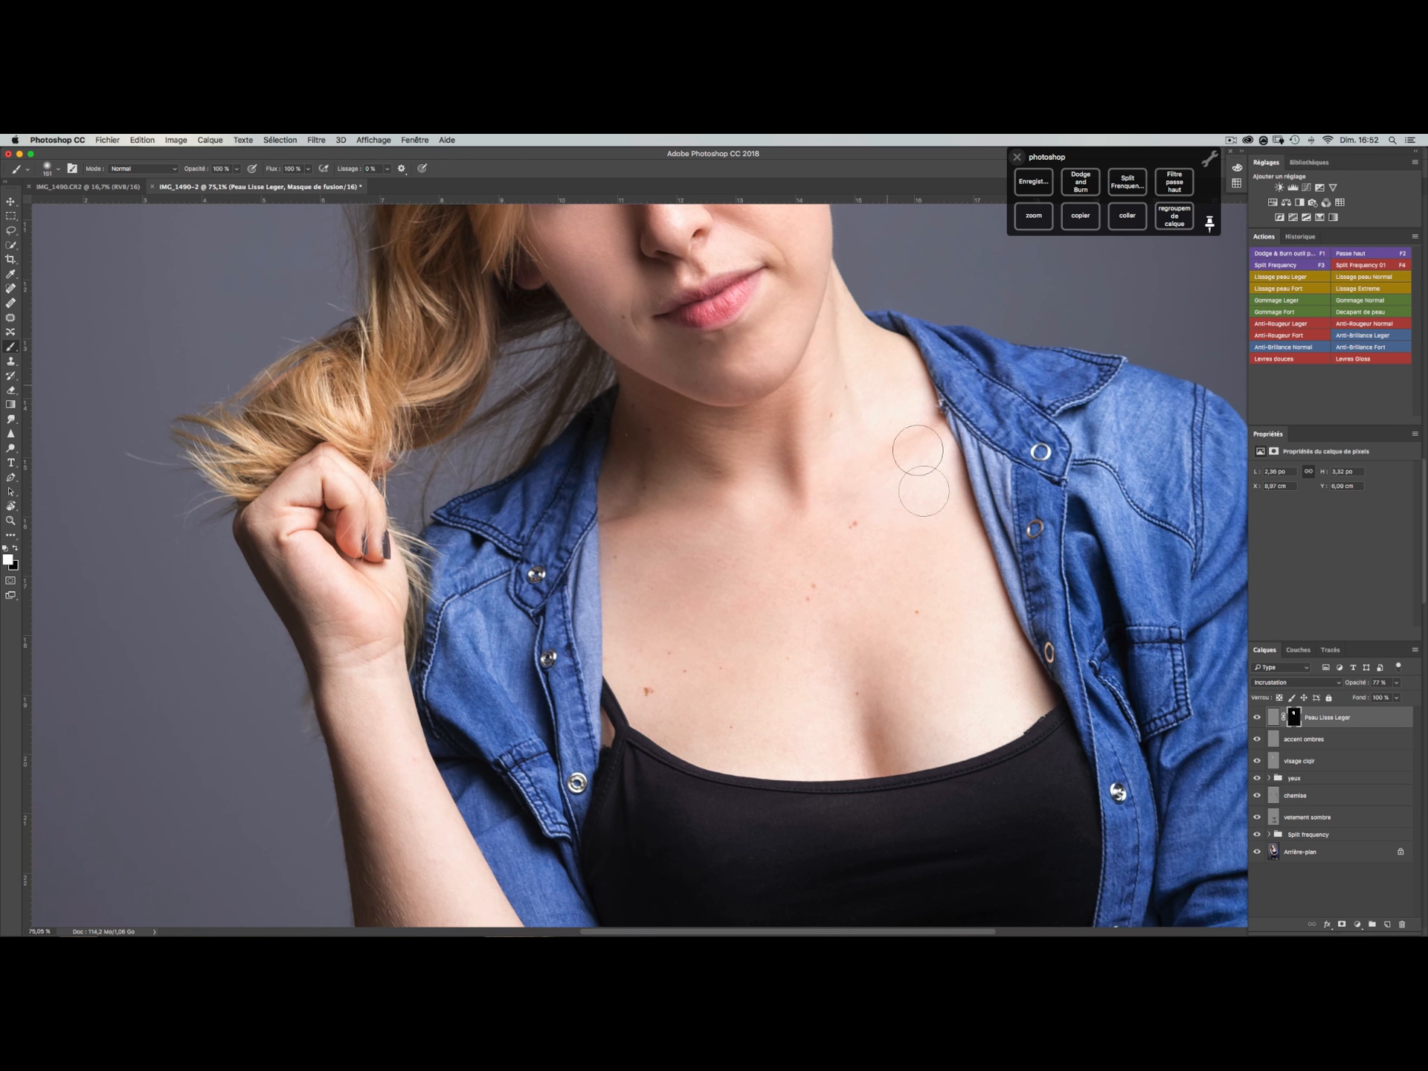
{"action": "mouse_move", "coordinate": [923, 491]}
{"action": "left_mouse_down"}
{"action": "mouse_move", "coordinate": [985, 650]}
{"action": "mouse_move", "coordinate": [836, 732]}
{"action": "mouse_move", "coordinate": [809, 682]}
{"action": "left_mouse_up"}
{"action": "scroll", "coordinate": [584, 365], "scroll_direction": "down", "scroll_amount": 6}
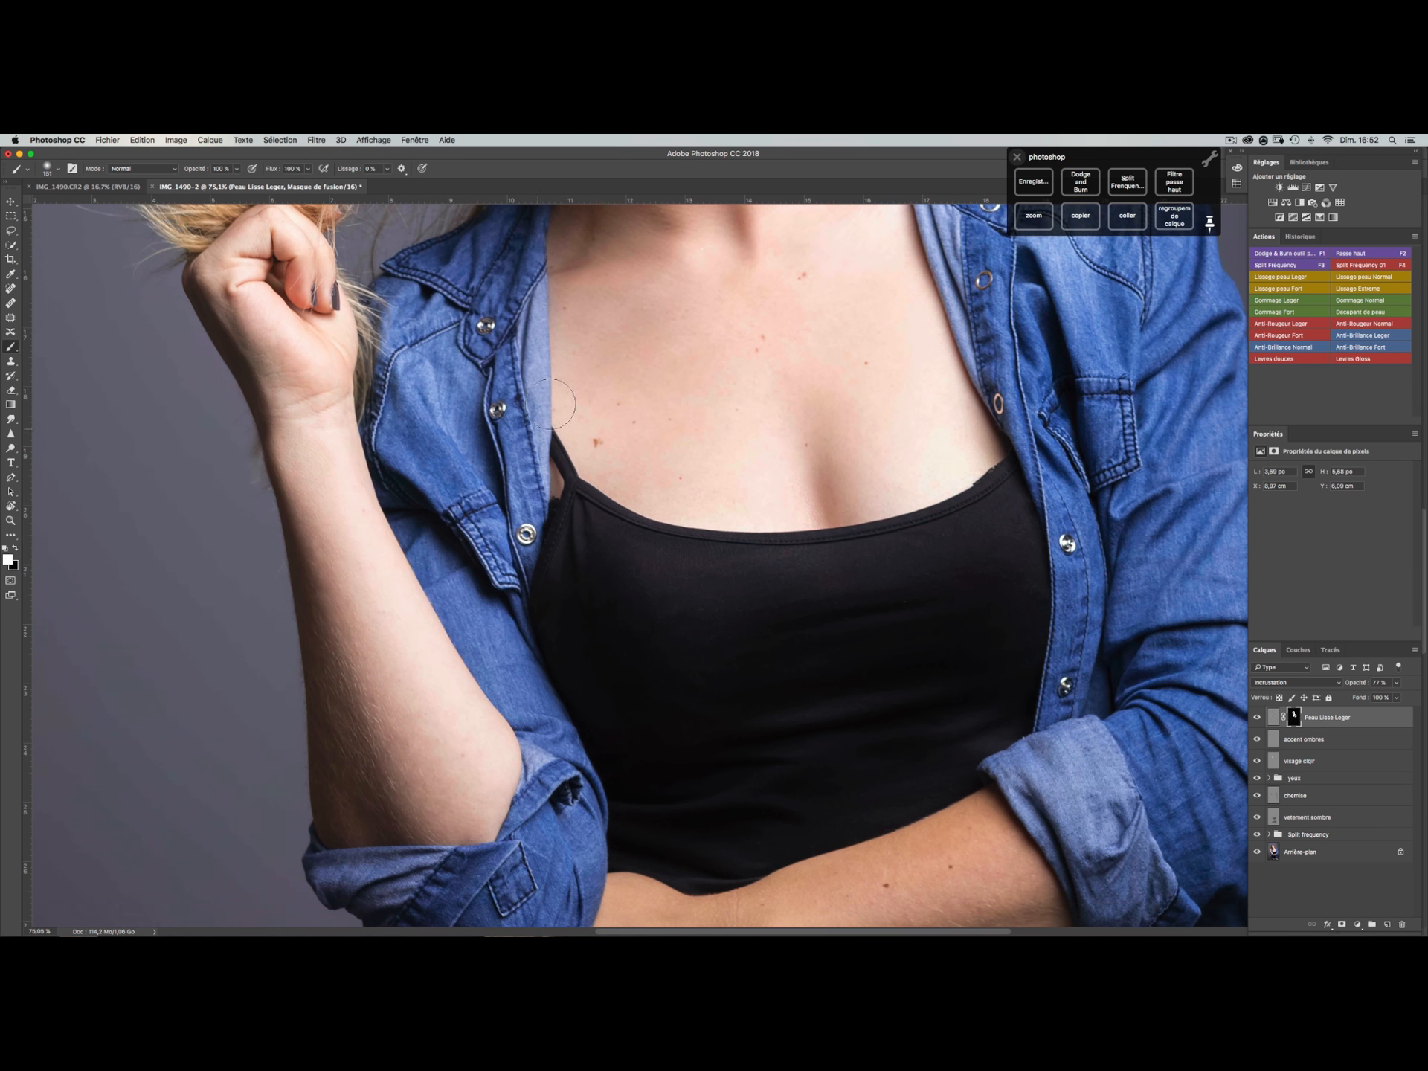
{"action": "mouse_move", "coordinate": [583, 365]}
{"action": "left_mouse_down"}
{"action": "mouse_move", "coordinate": [701, 484]}
{"action": "mouse_move", "coordinate": [866, 521]}
{"action": "mouse_move", "coordinate": [996, 439]}
{"action": "mouse_move", "coordinate": [841, 309]}
{"action": "left_mouse_up"}
{"action": "scroll", "coordinate": [841, 309], "scroll_direction": "up", "scroll_amount": 3}
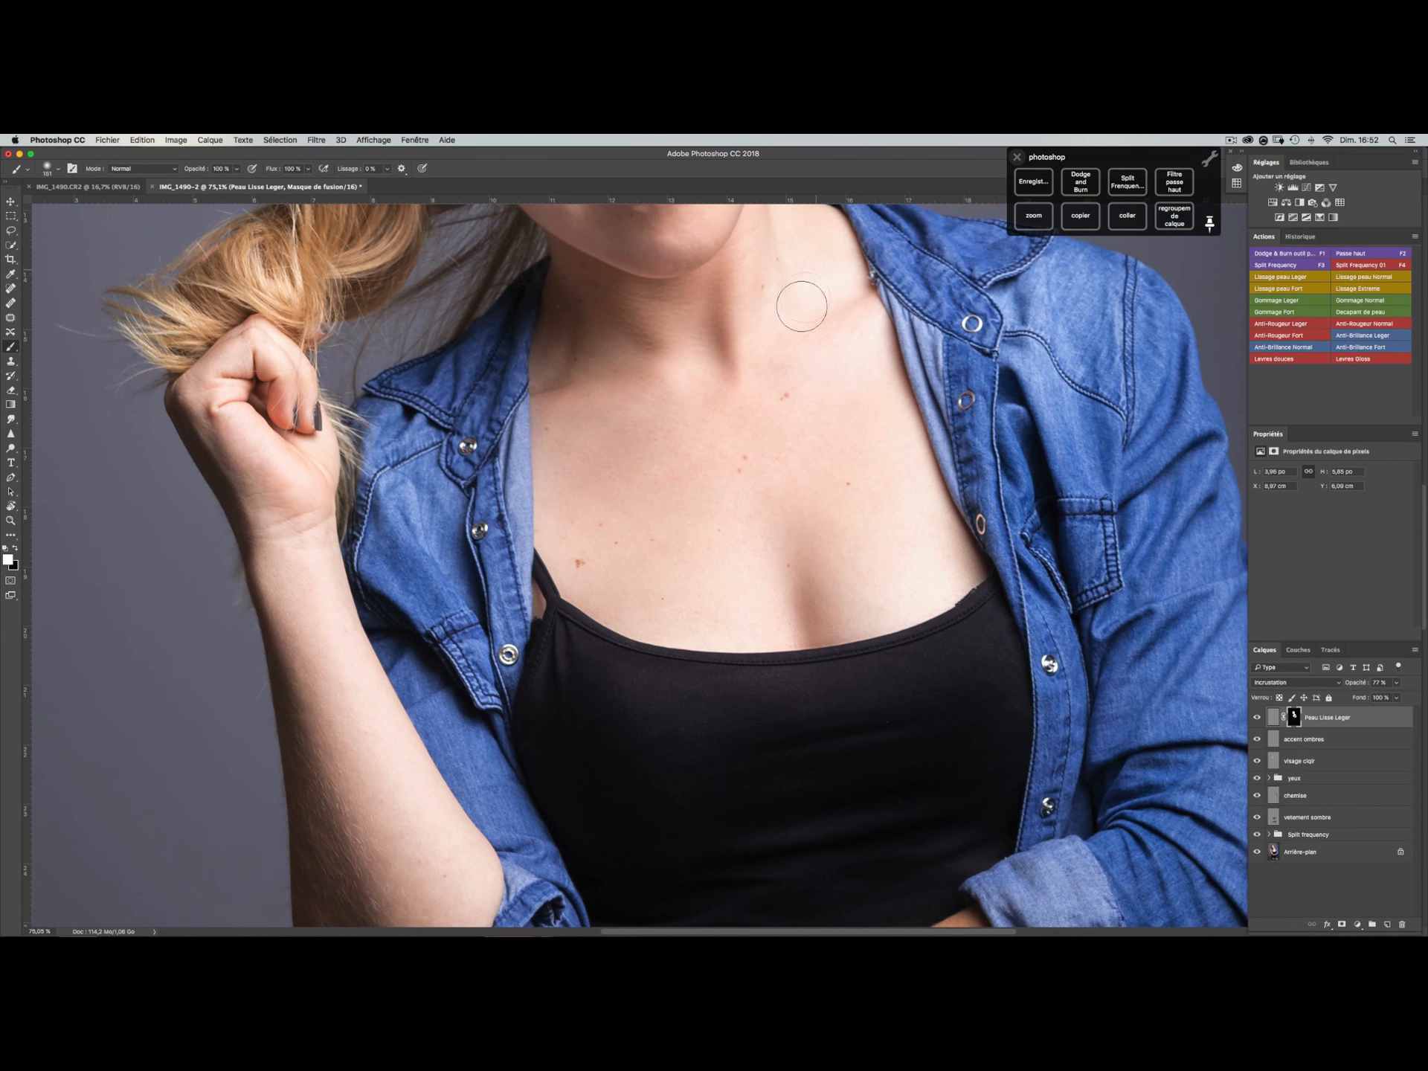
{"action": "scroll", "coordinate": [800, 302], "scroll_direction": "up", "scroll_amount": 3}
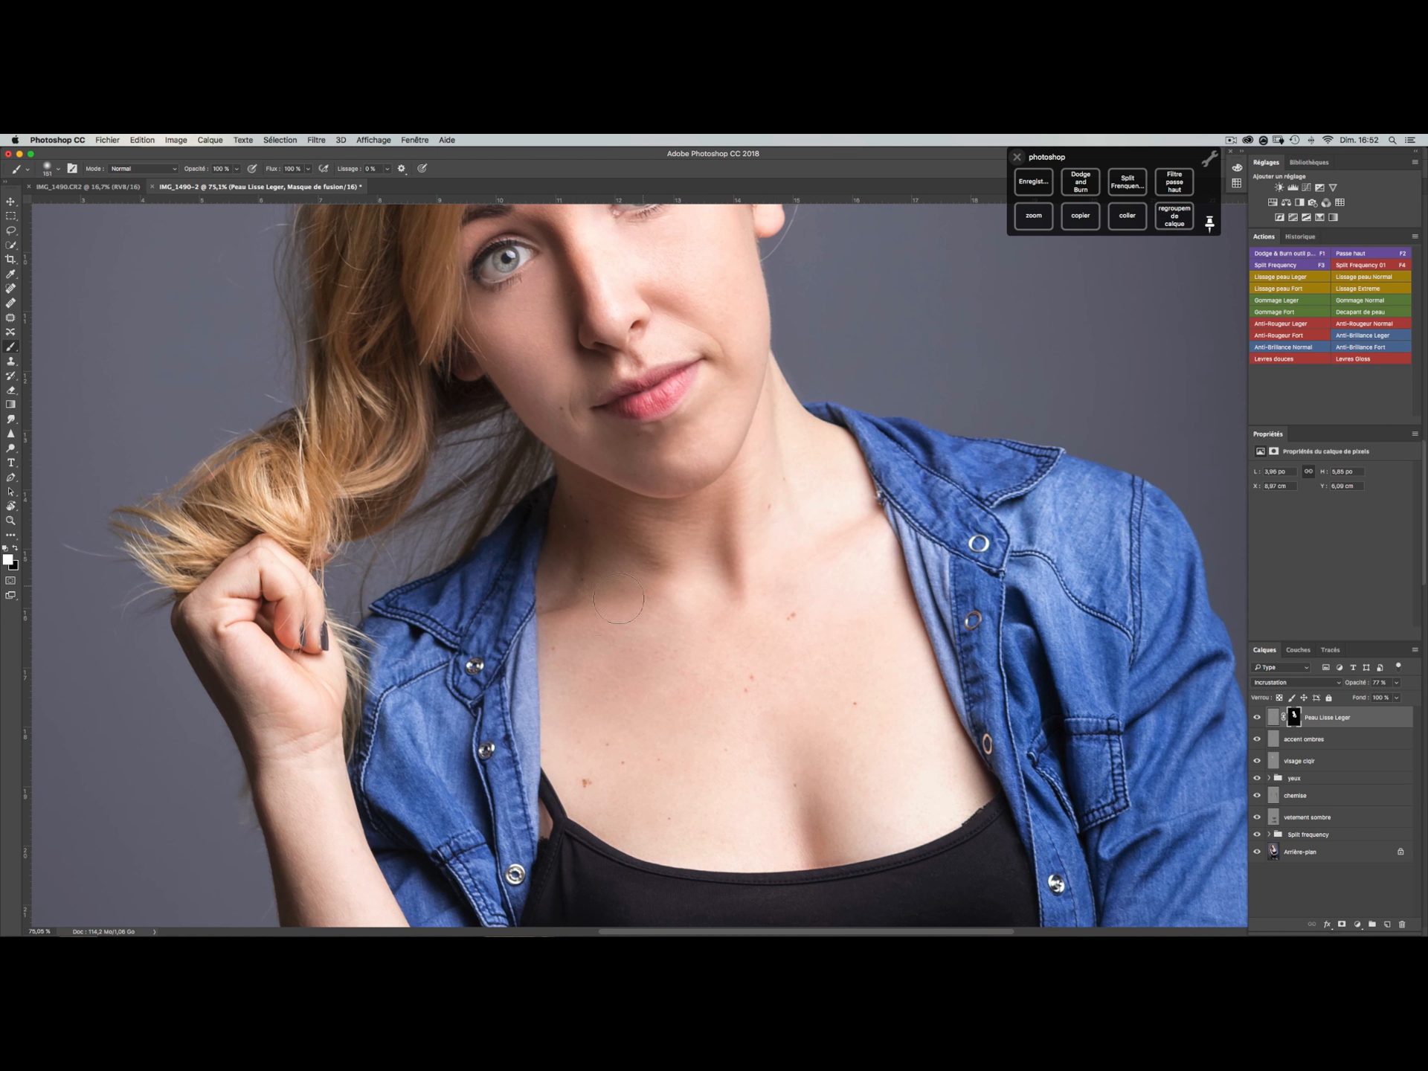
- Extend the Peau Lisse Leger mask in white over the raised hand and forearm
{"action": "scroll", "coordinate": [495, 450], "scroll_direction": "down", "scroll_amount": 10}
{"action": "scroll", "coordinate": [494, 449], "scroll_direction": "left", "scroll_amount": 4}
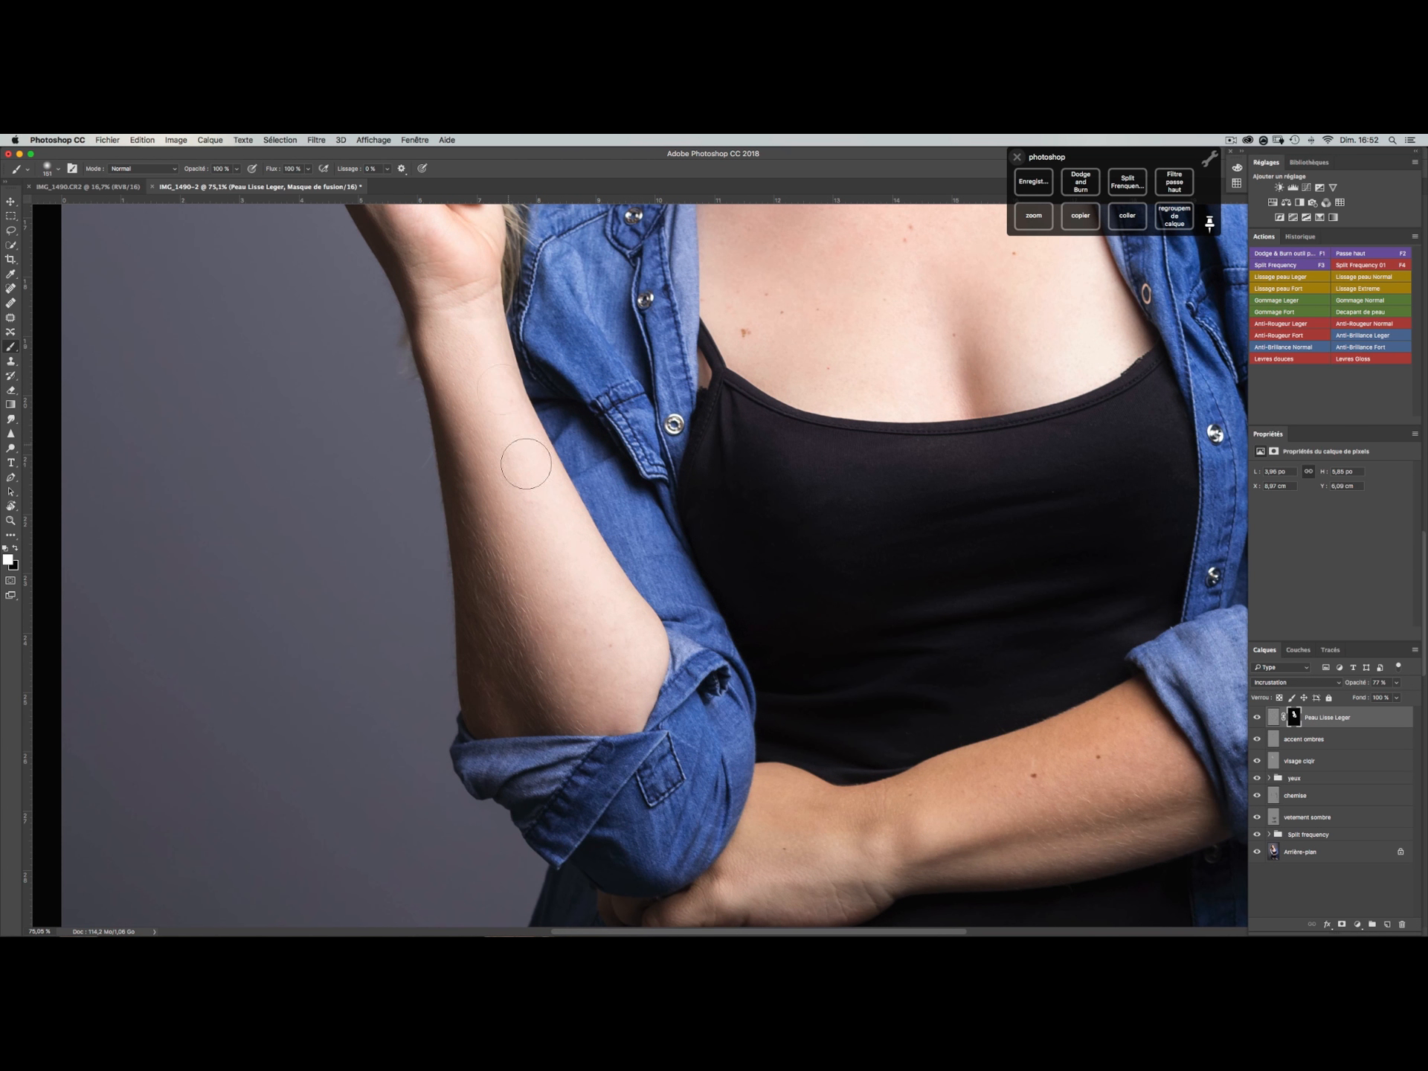
{"action": "scroll", "coordinate": [494, 437], "scroll_direction": "up", "scroll_amount": 5}
{"action": "scroll", "coordinate": [493, 437], "scroll_direction": "left", "scroll_amount": 2}
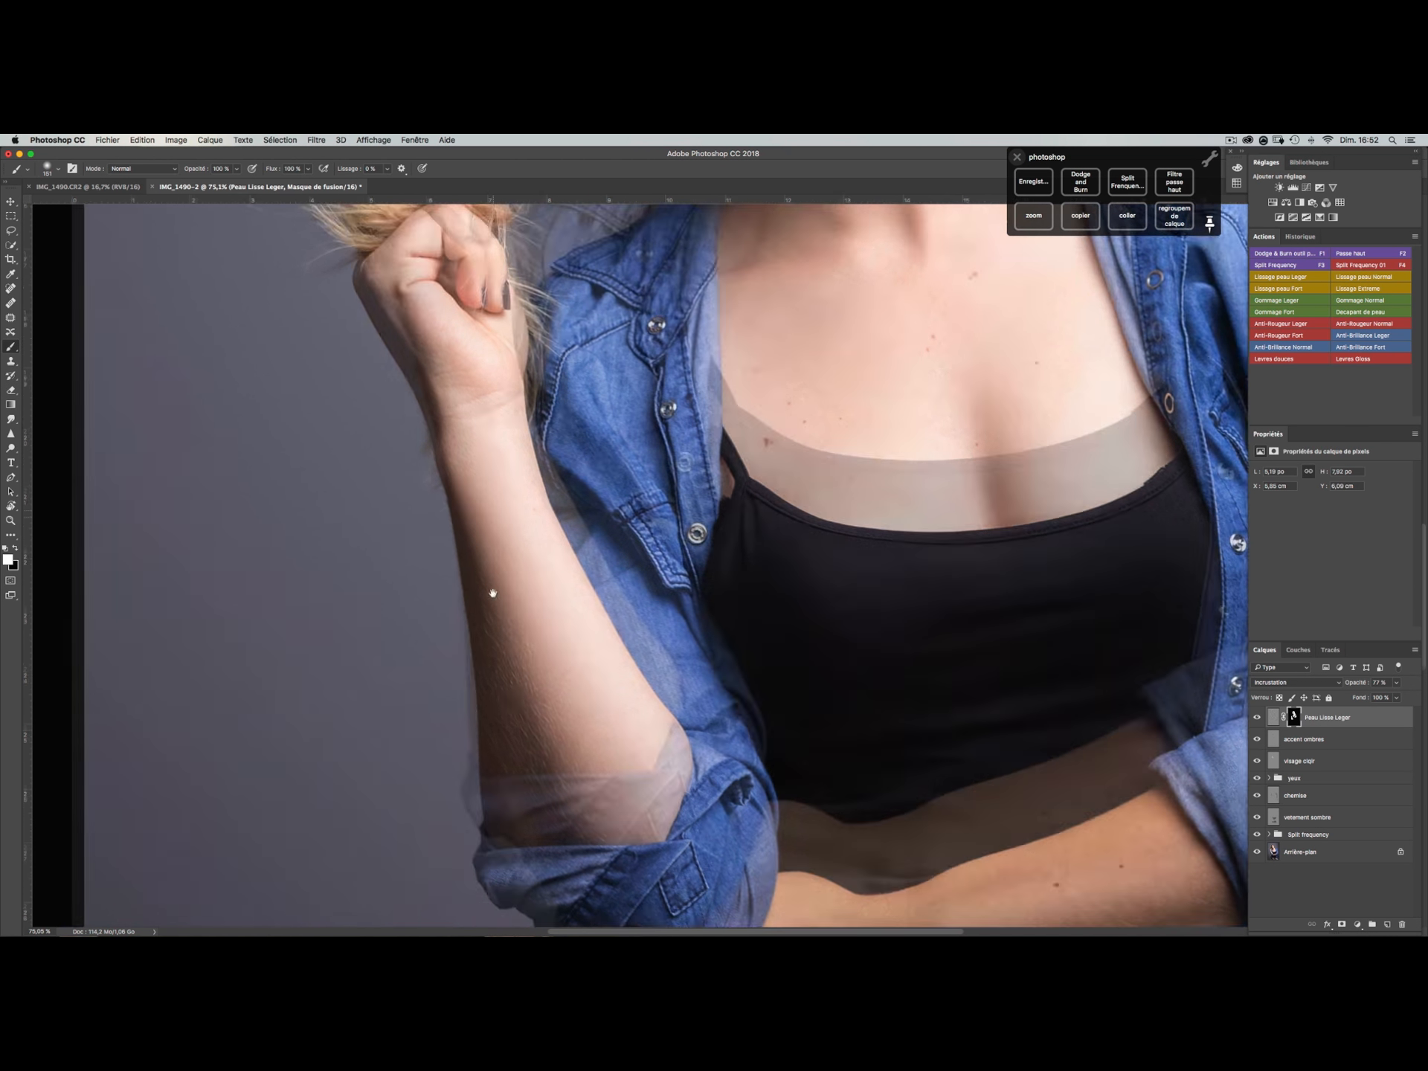
{"action": "mouse_move", "coordinate": [448, 429]}
{"action": "left_mouse_down"}
{"action": "mouse_move", "coordinate": [433, 405]}
{"action": "mouse_move", "coordinate": [436, 325]}
{"action": "mouse_move", "coordinate": [490, 420]}
{"action": "left_mouse_up"}
- Paint white on the Peau Lisse Leger mask over the folded forearm and hand, and touch up the neck and cheek
{"action": "scroll", "coordinate": [790, 731], "scroll_direction": "down", "scroll_amount": 5}
{"action": "scroll", "coordinate": [789, 731], "scroll_direction": "right", "scroll_amount": 4}
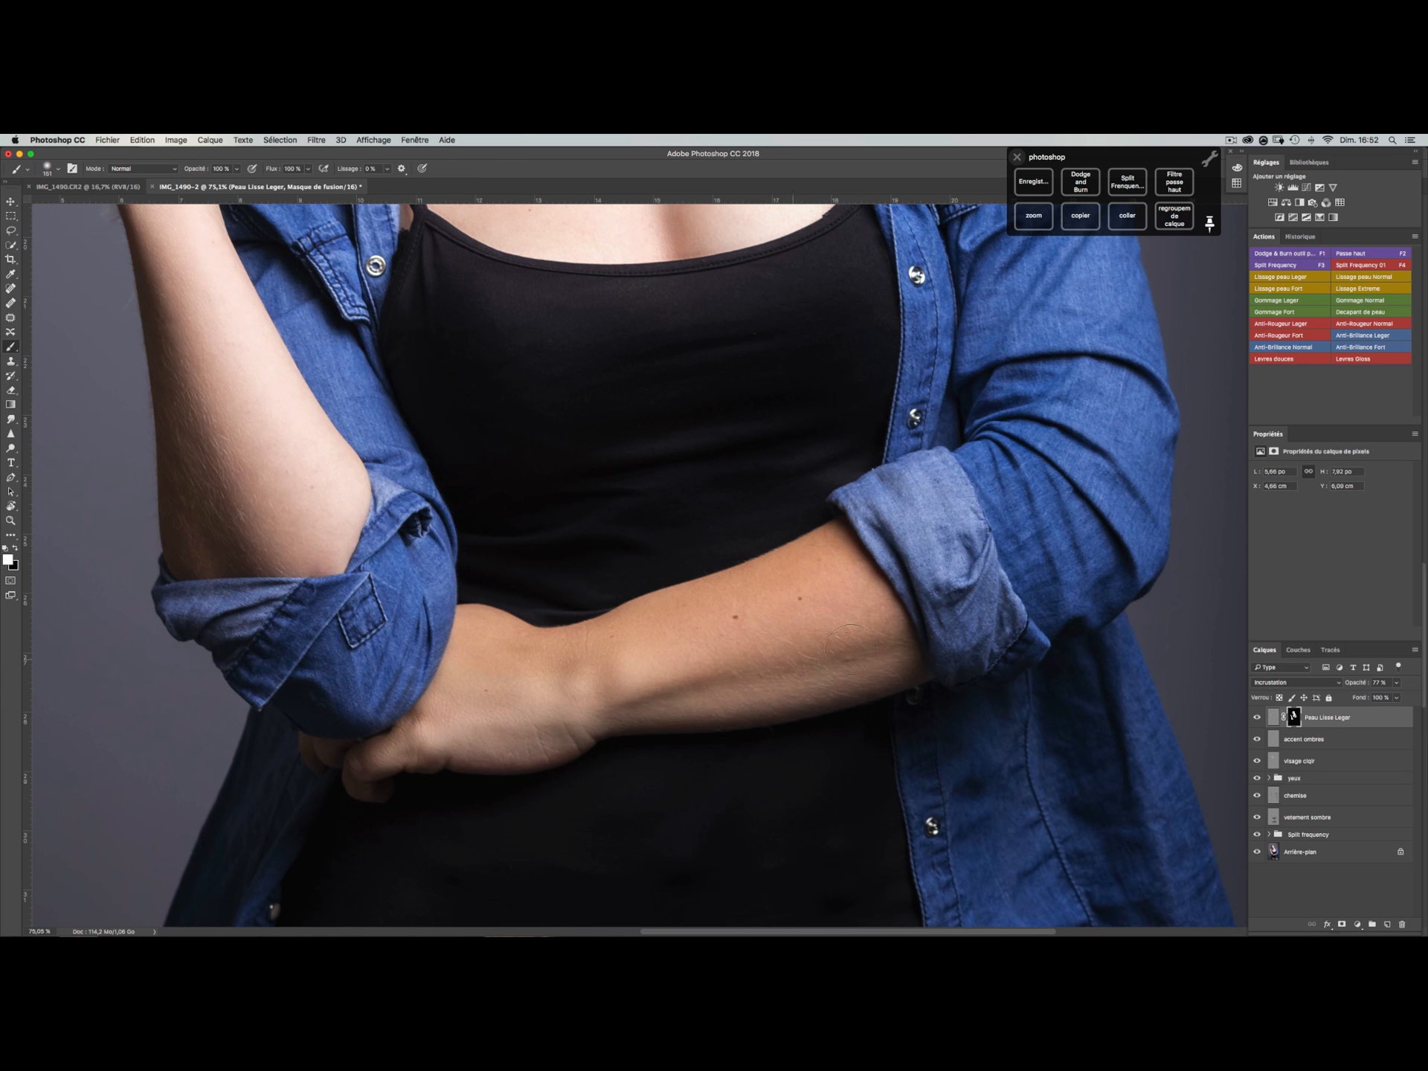
{"action": "left_click_drag", "start_coordinate": [811, 643], "coordinate": [885, 704]}
{"action": "left_click_drag", "start_coordinate": [565, 816], "coordinate": [607, 702]}
{"action": "scroll", "coordinate": [633, 556], "scroll_direction": "up", "scroll_amount": 7}
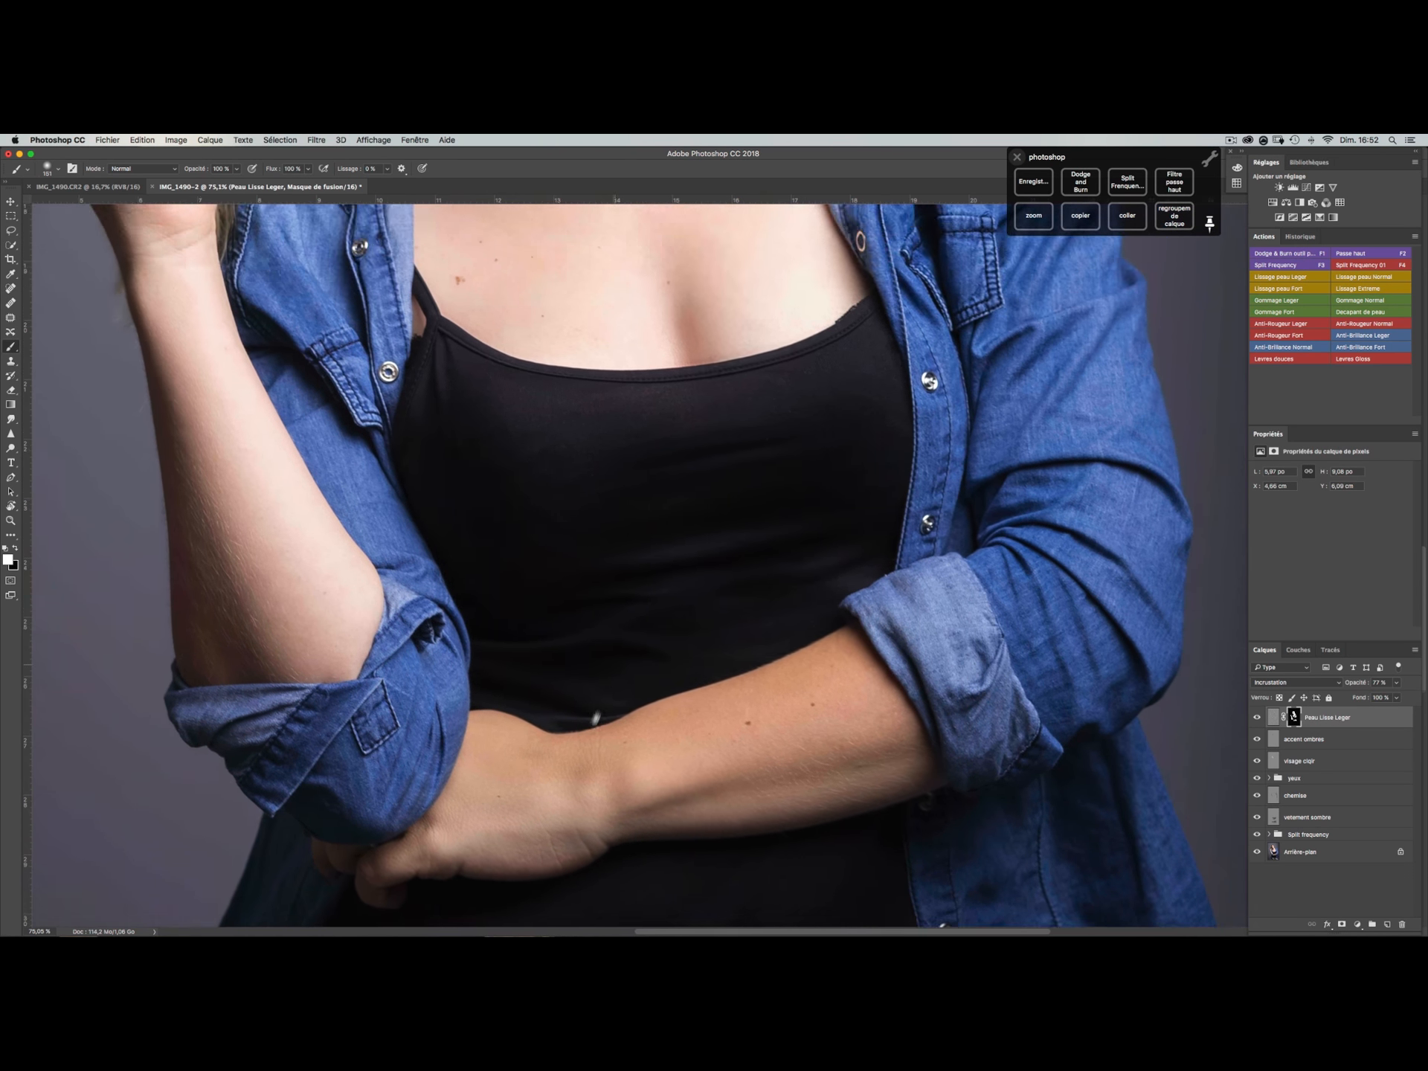
{"action": "scroll", "coordinate": [655, 596], "scroll_direction": "up", "scroll_amount": 10}
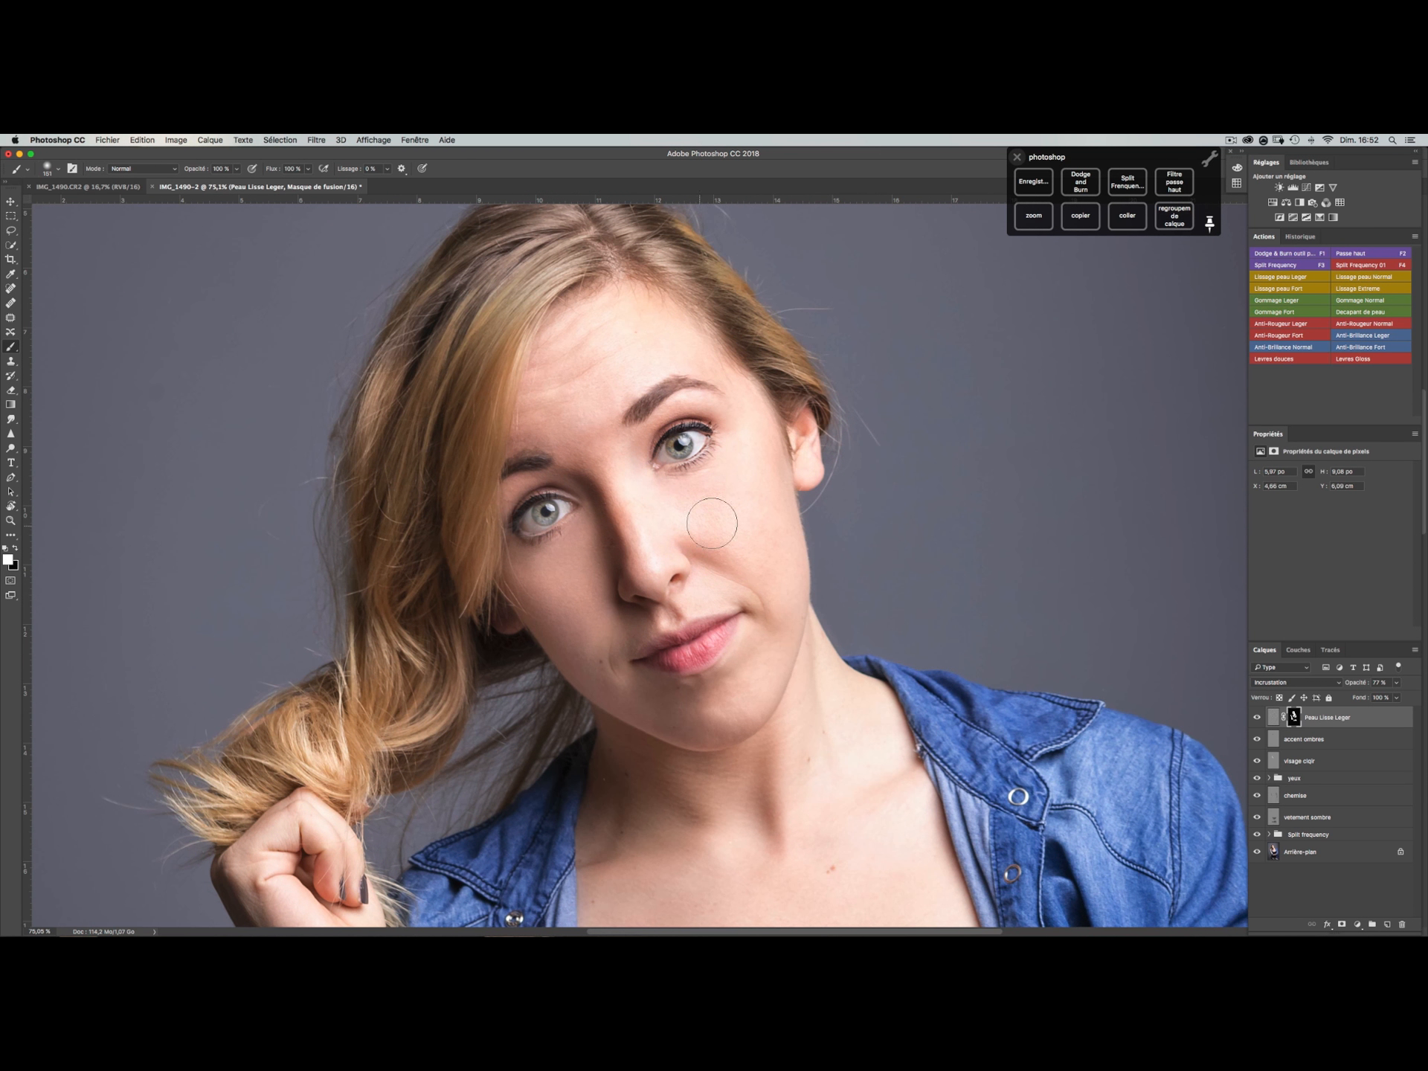
{"action": "left_click_drag", "start_coordinate": [822, 766], "coordinate": [859, 700]}
{"action": "left_click_drag", "start_coordinate": [664, 468], "coordinate": [725, 522]}
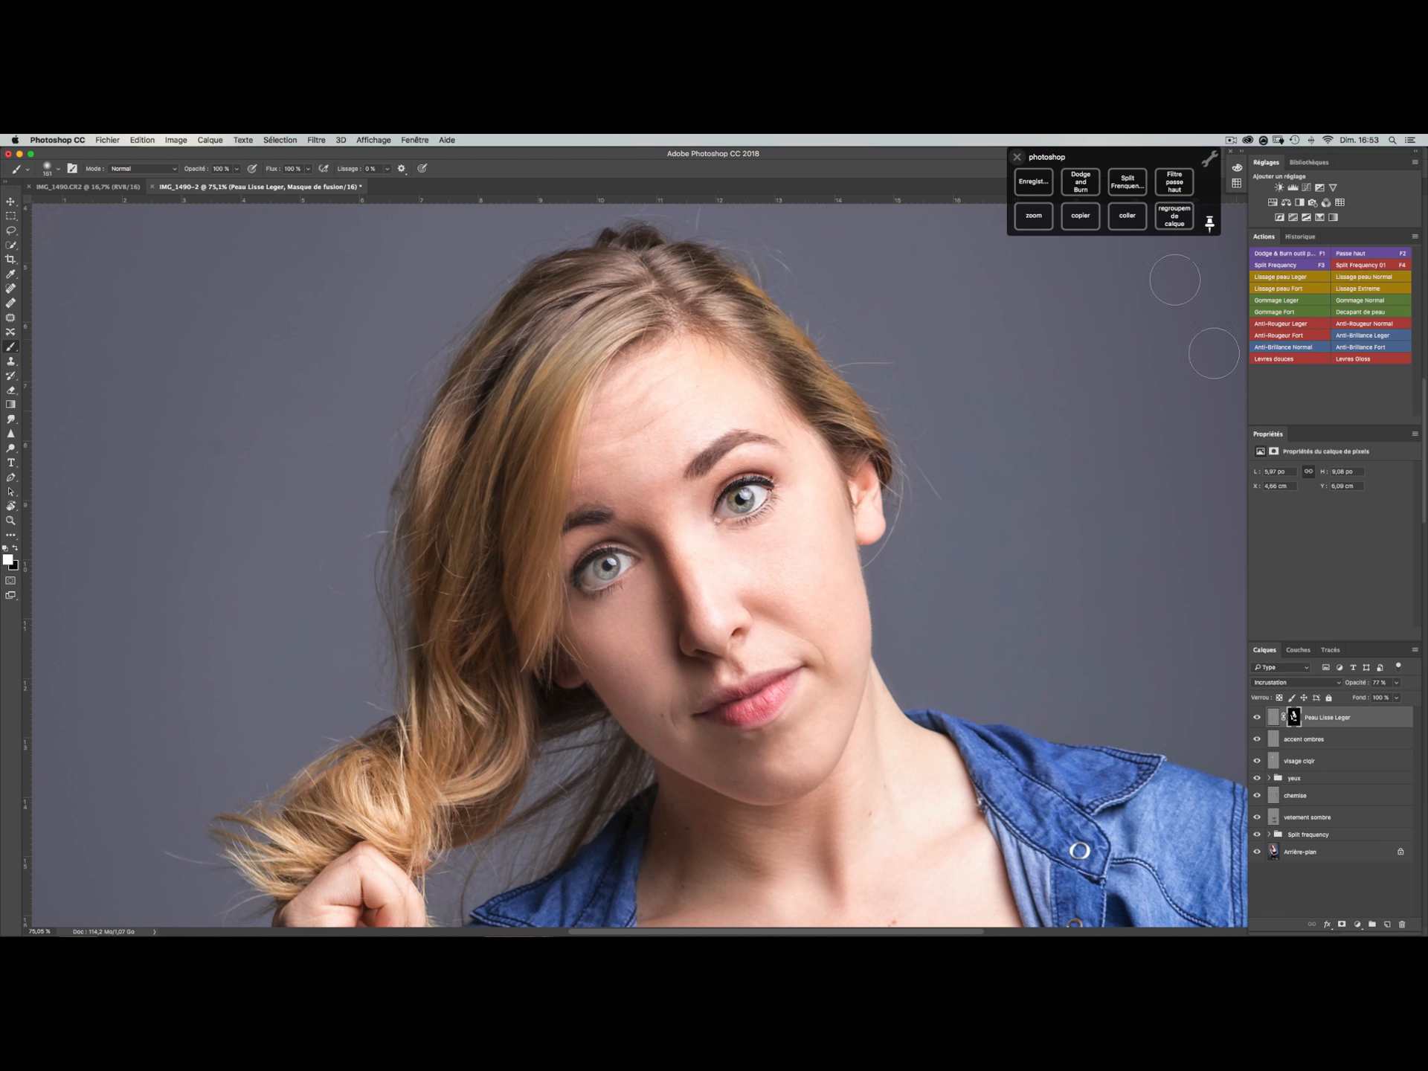
- Try to darken the hair beside the forehead in black on a new Dodge & Burn layer at full brush opacity and flow
{"action": "left_click", "coordinate": [1081, 181]}
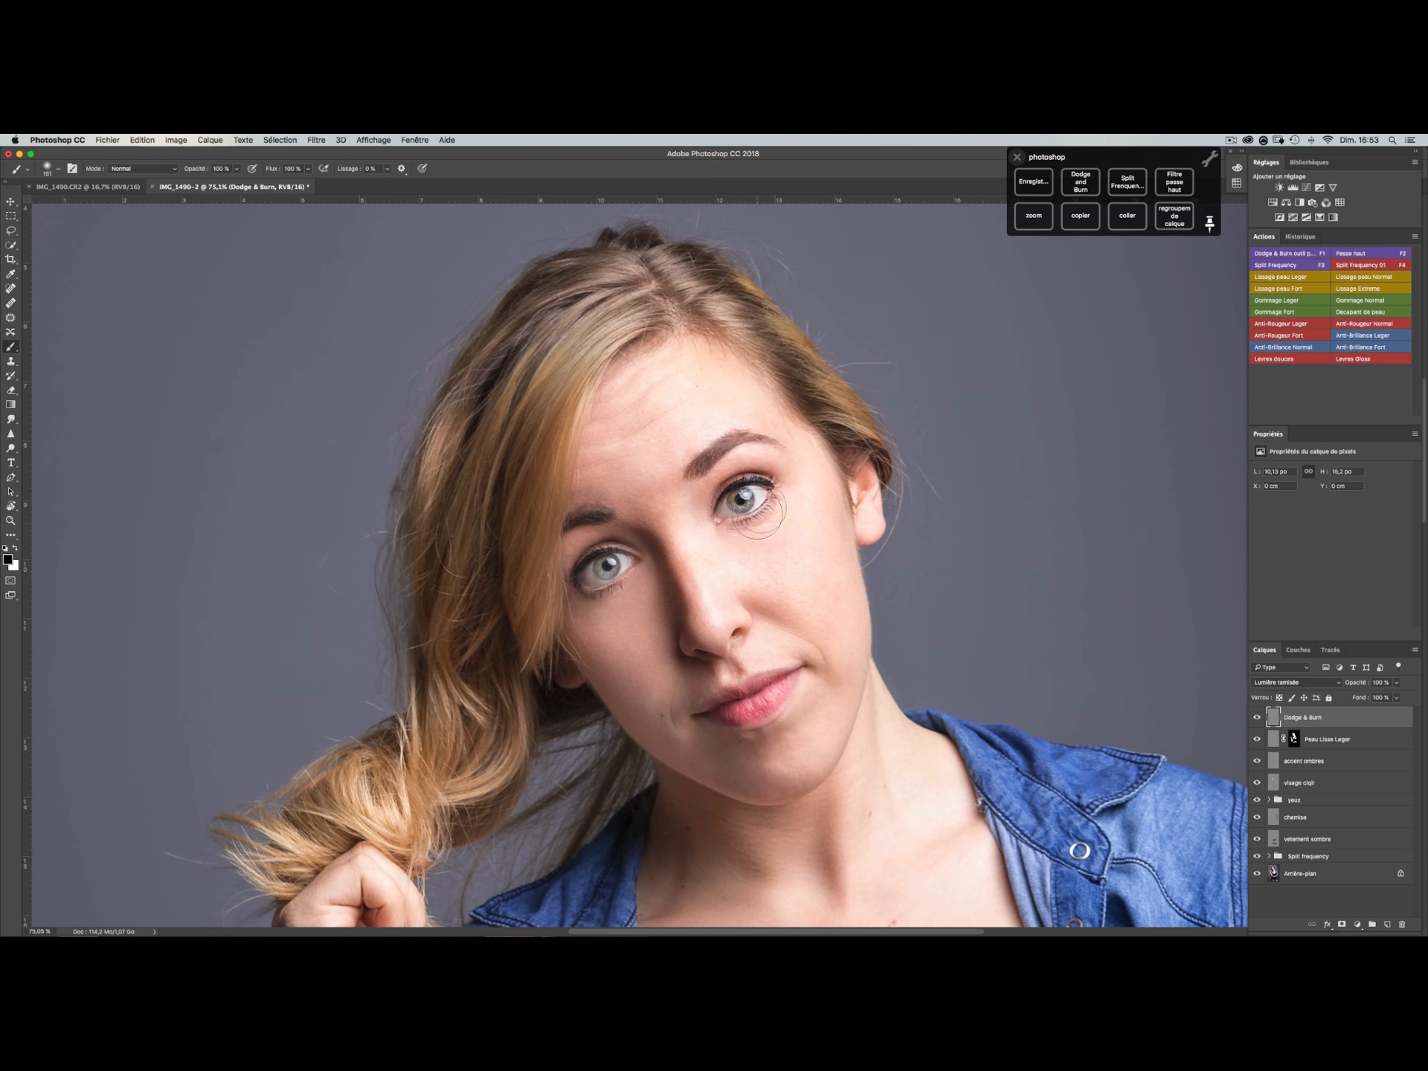
{"action": "left_click_drag", "start_coordinate": [542, 386], "coordinate": [525, 386]}
{"action": "left_click_drag", "start_coordinate": [599, 301], "coordinate": [484, 528]}
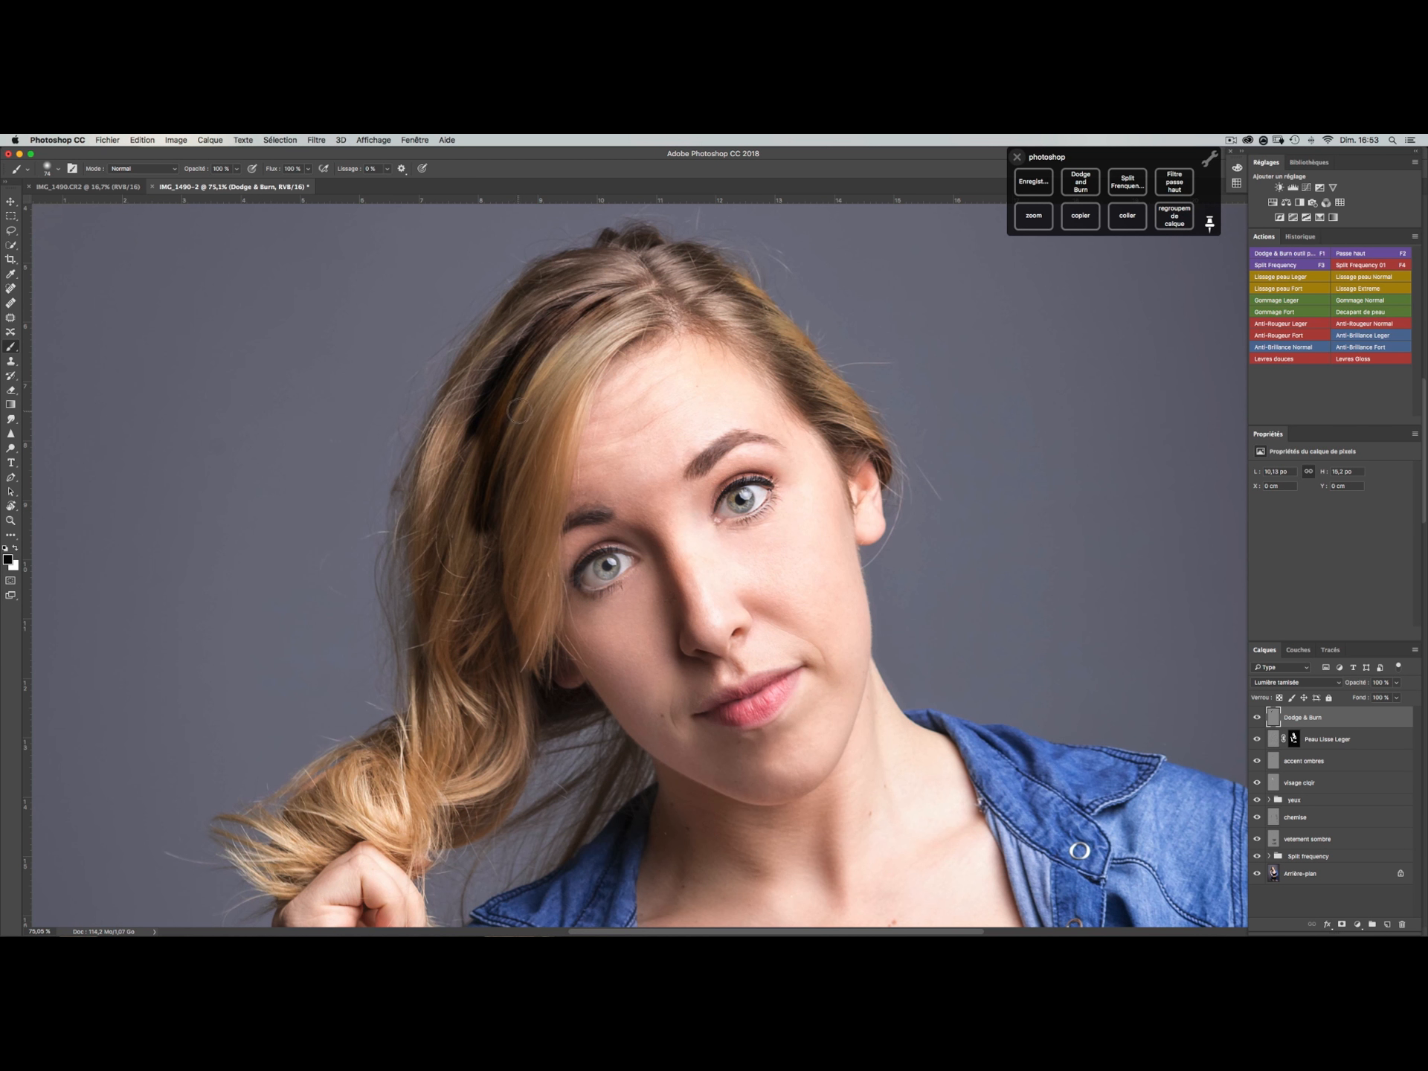
{"action": "key", "text": "super+z"}
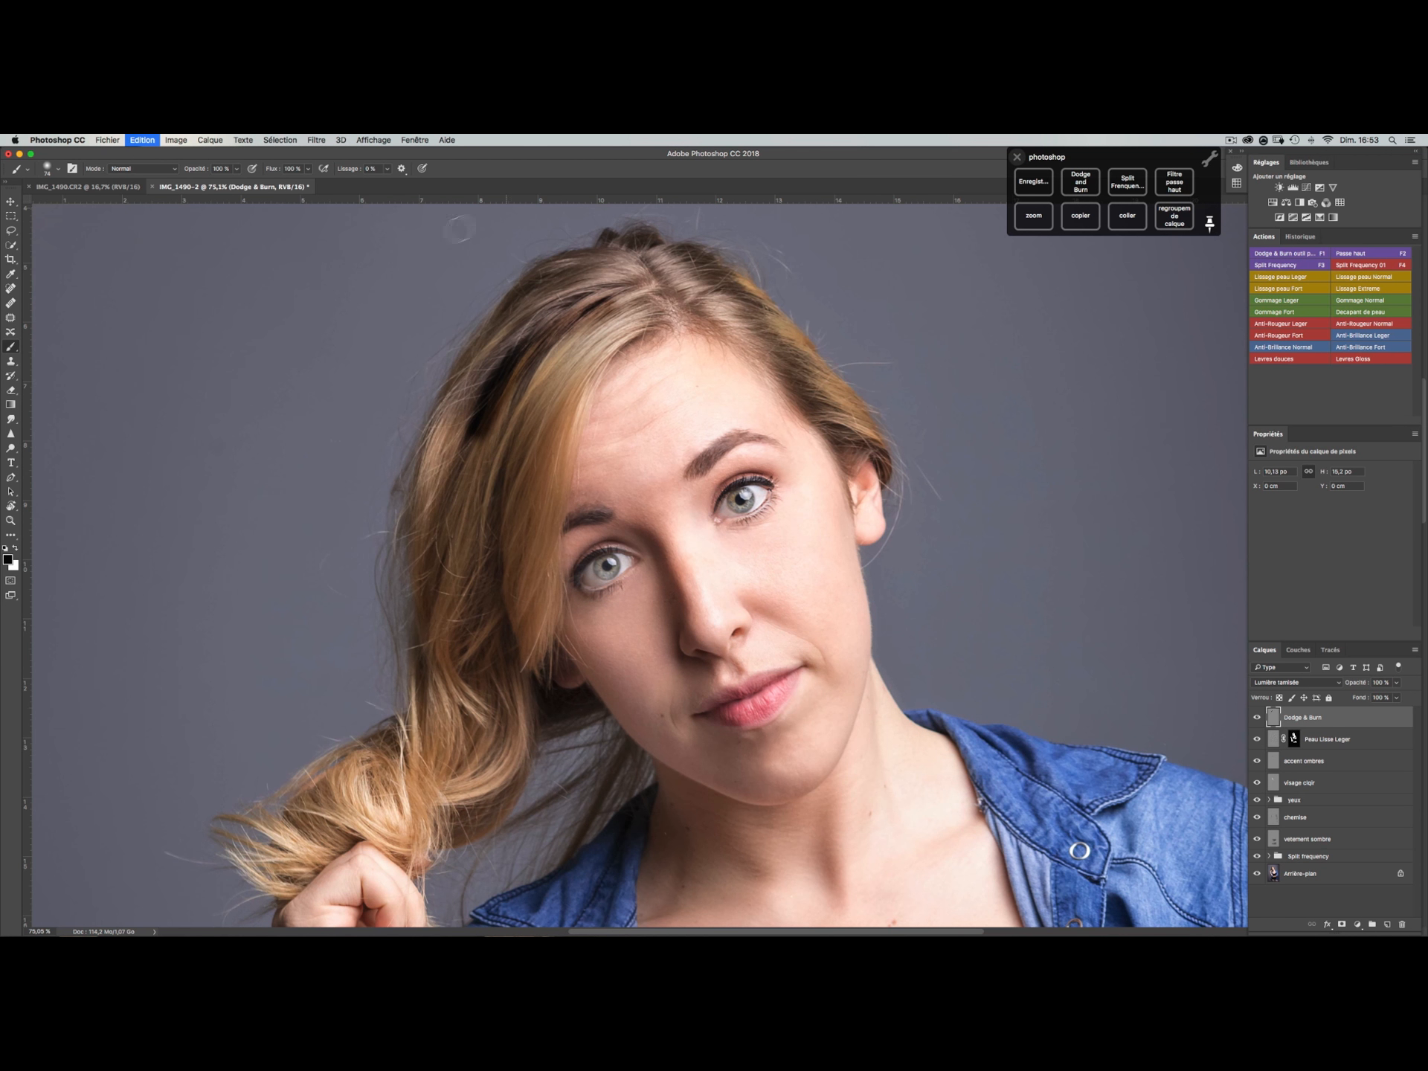
{"action": "key", "text": "alt+super+z"}
{"action": "key", "text": "alt+super+z"}
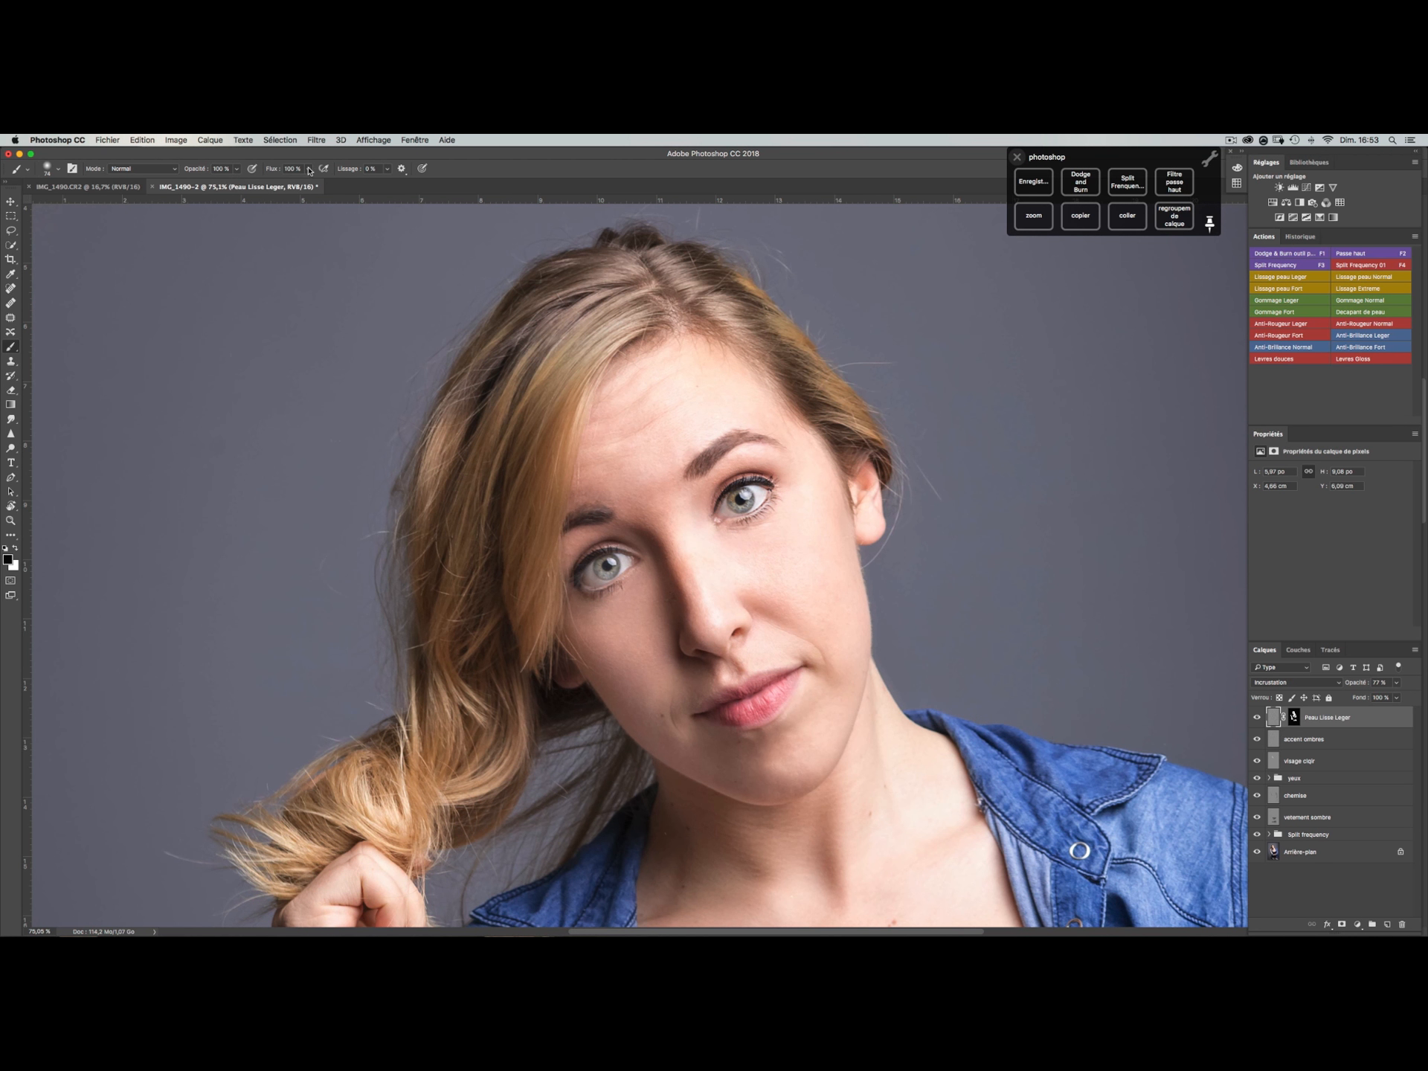
- Set the brush to 60% opacity and 22% flow
{"action": "left_click", "coordinate": [304, 171]}
{"action": "left_click_drag", "start_coordinate": [311, 182], "coordinate": [264, 188]}
{"action": "left_click", "coordinate": [257, 182]}
{"action": "left_click_drag", "start_coordinate": [259, 187], "coordinate": [265, 188]}
{"action": "left_click", "coordinate": [237, 169]}
{"action": "left_click", "coordinate": [237, 169]}
{"action": "left_click_drag", "start_coordinate": [238, 182], "coordinate": [217, 188]}
{"action": "left_click", "coordinate": [437, 516]}
{"action": "key", "text": "super+z"}
- Create a new Dodge & Burn layer and darken the shadow areas of the hair in black, from the crown to the hanging lengths
{"action": "left_click", "coordinate": [1081, 183]}
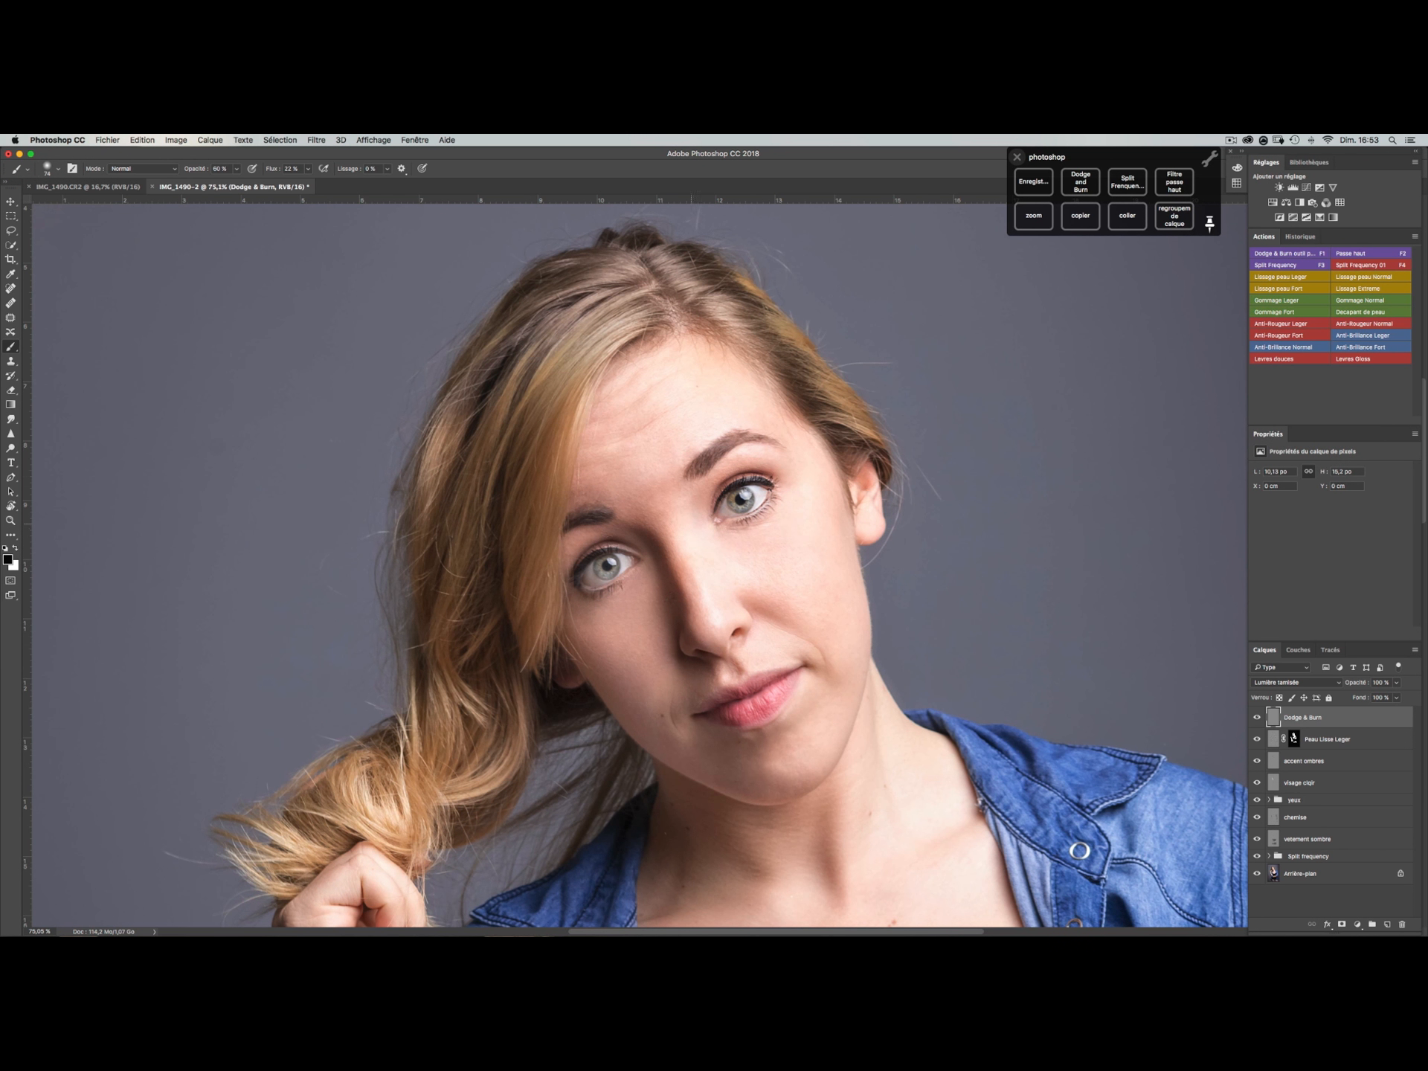
{"action": "left_click_drag", "start_coordinate": [543, 378], "coordinate": [447, 500], "text": "ctrl+alt"}
{"action": "left_click_drag", "start_coordinate": [595, 321], "coordinate": [521, 511]}
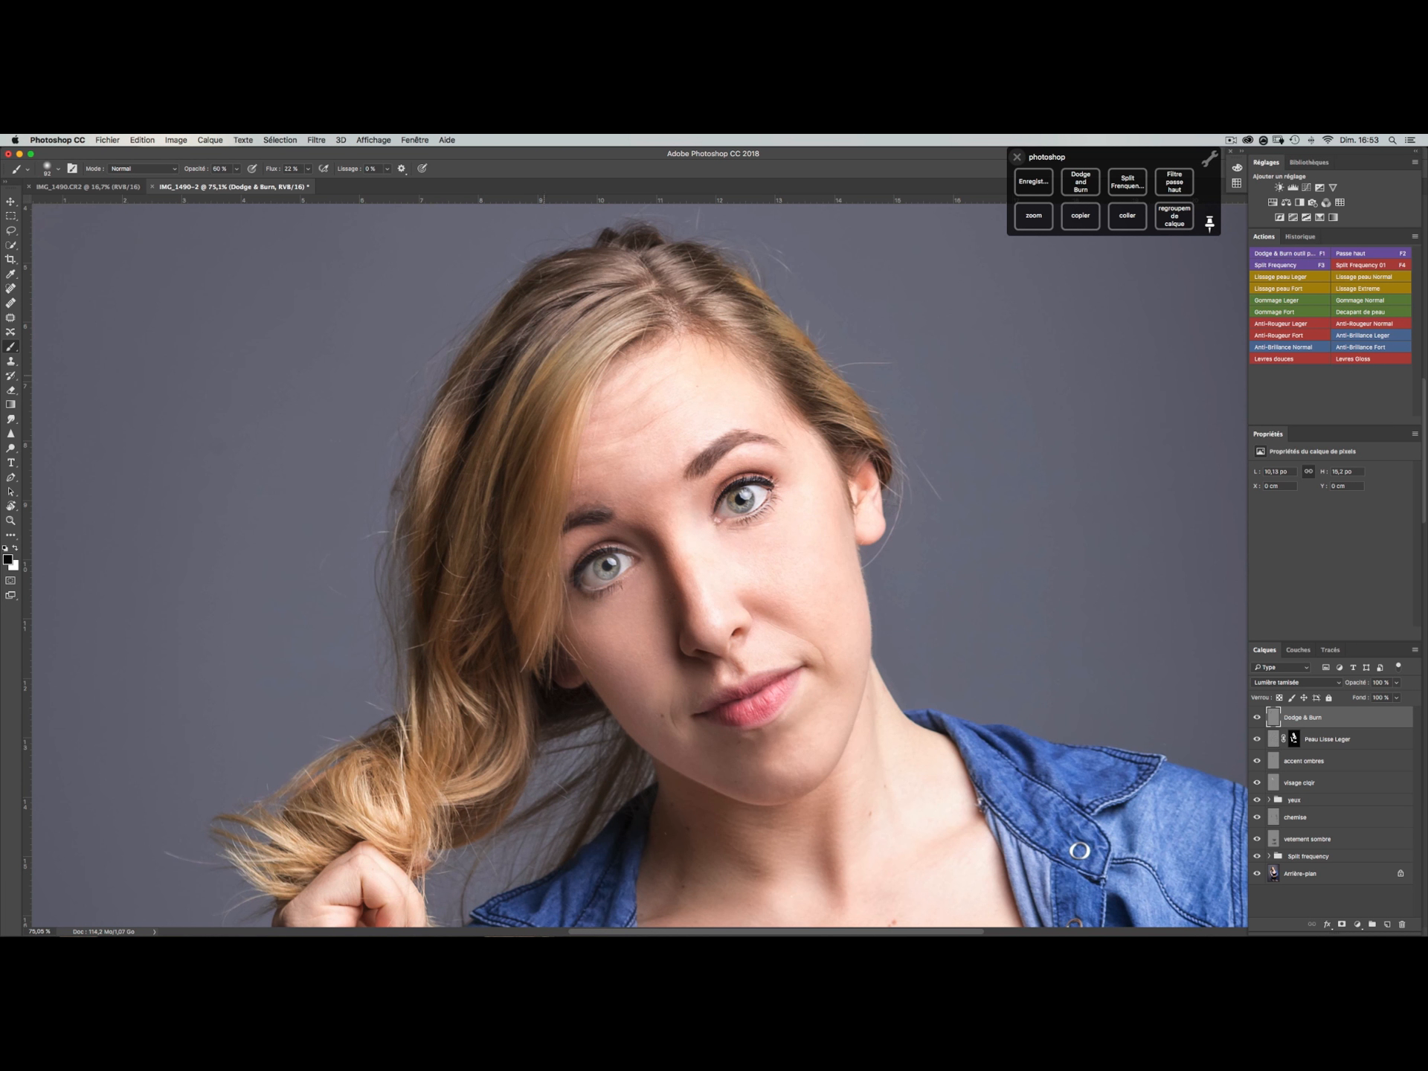
{"action": "left_click_drag", "start_coordinate": [455, 573], "coordinate": [422, 773]}
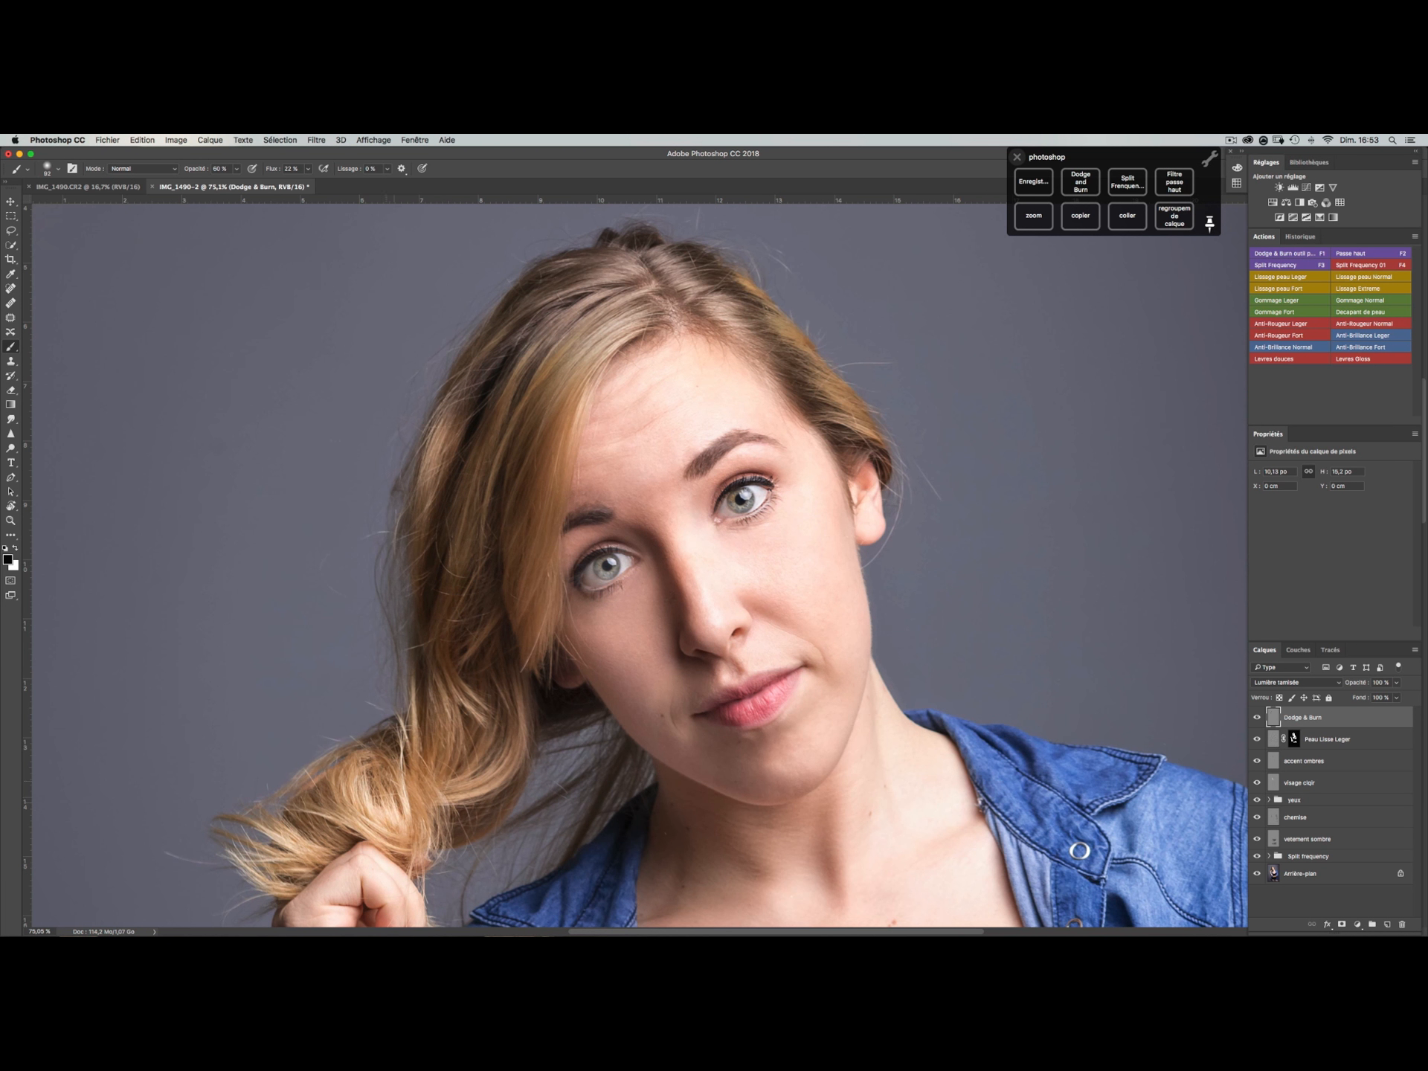
{"action": "mouse_move", "coordinate": [707, 283]}
{"action": "left_mouse_down"}
{"action": "mouse_move", "coordinate": [766, 320]}
{"action": "mouse_move", "coordinate": [797, 376]}
{"action": "left_mouse_up"}
{"action": "left_click_drag", "start_coordinate": [582, 315], "coordinate": [558, 345]}
{"action": "left_click_drag", "start_coordinate": [550, 278], "coordinate": [498, 321]}
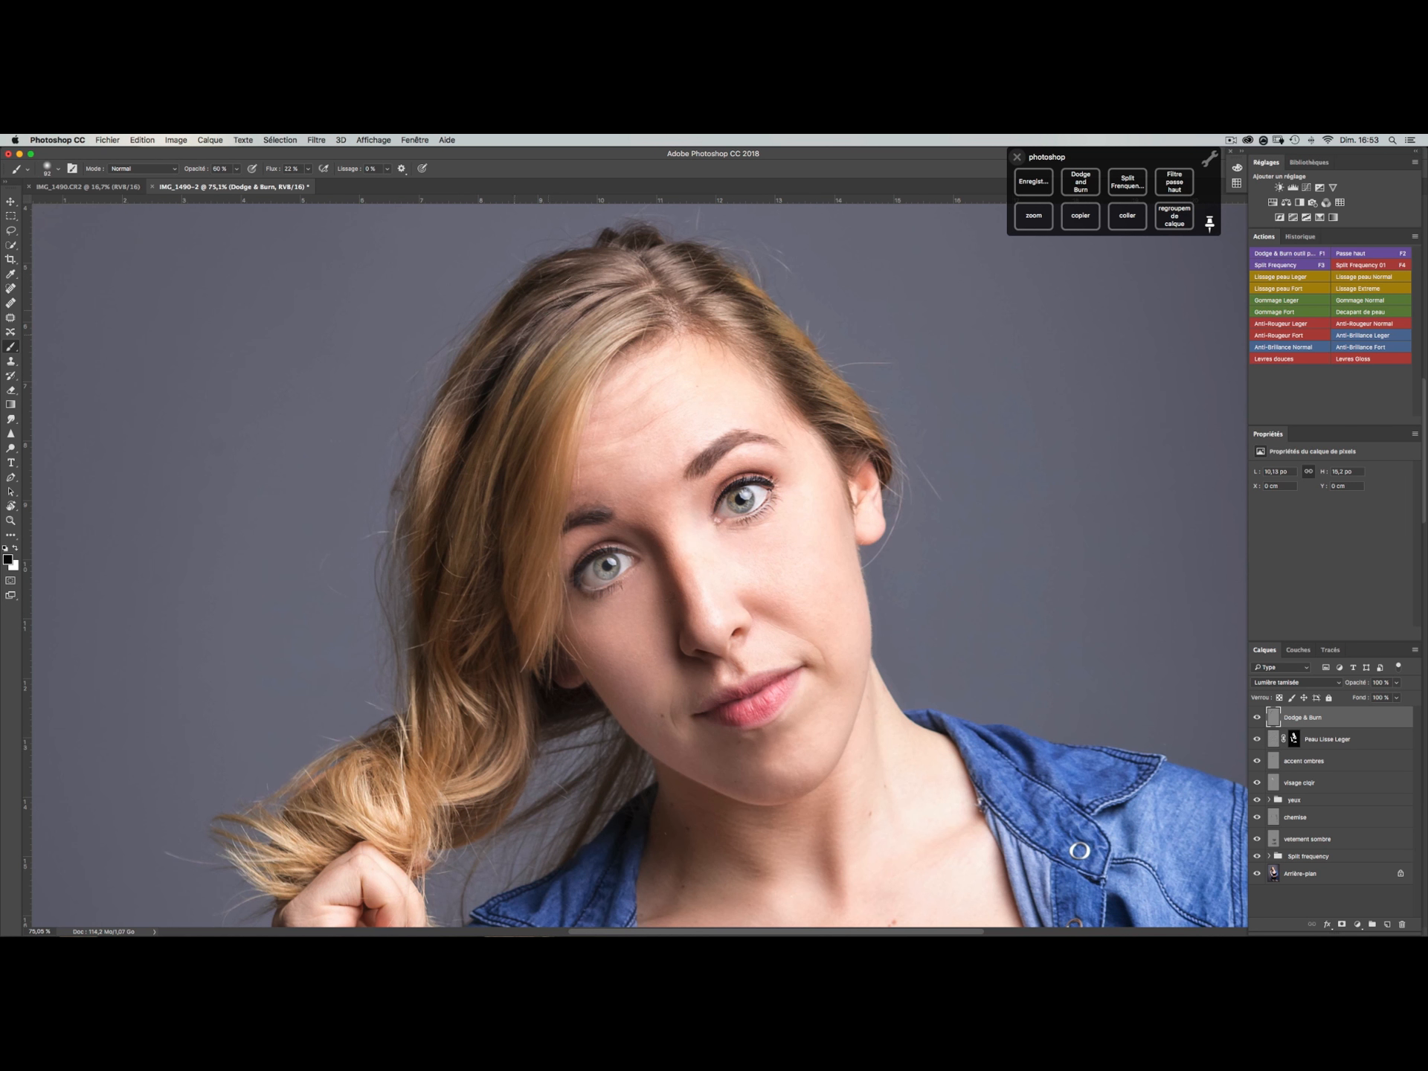
{"action": "mouse_move", "coordinate": [611, 280]}
{"action": "left_mouse_down"}
{"action": "mouse_move", "coordinate": [576, 314]}
{"action": "mouse_move", "coordinate": [617, 327]}
{"action": "left_mouse_up"}
- Lighten the bright strands along the hanging hair in white, reducing the brush flow to 10%
{"action": "key", "text": "x"}
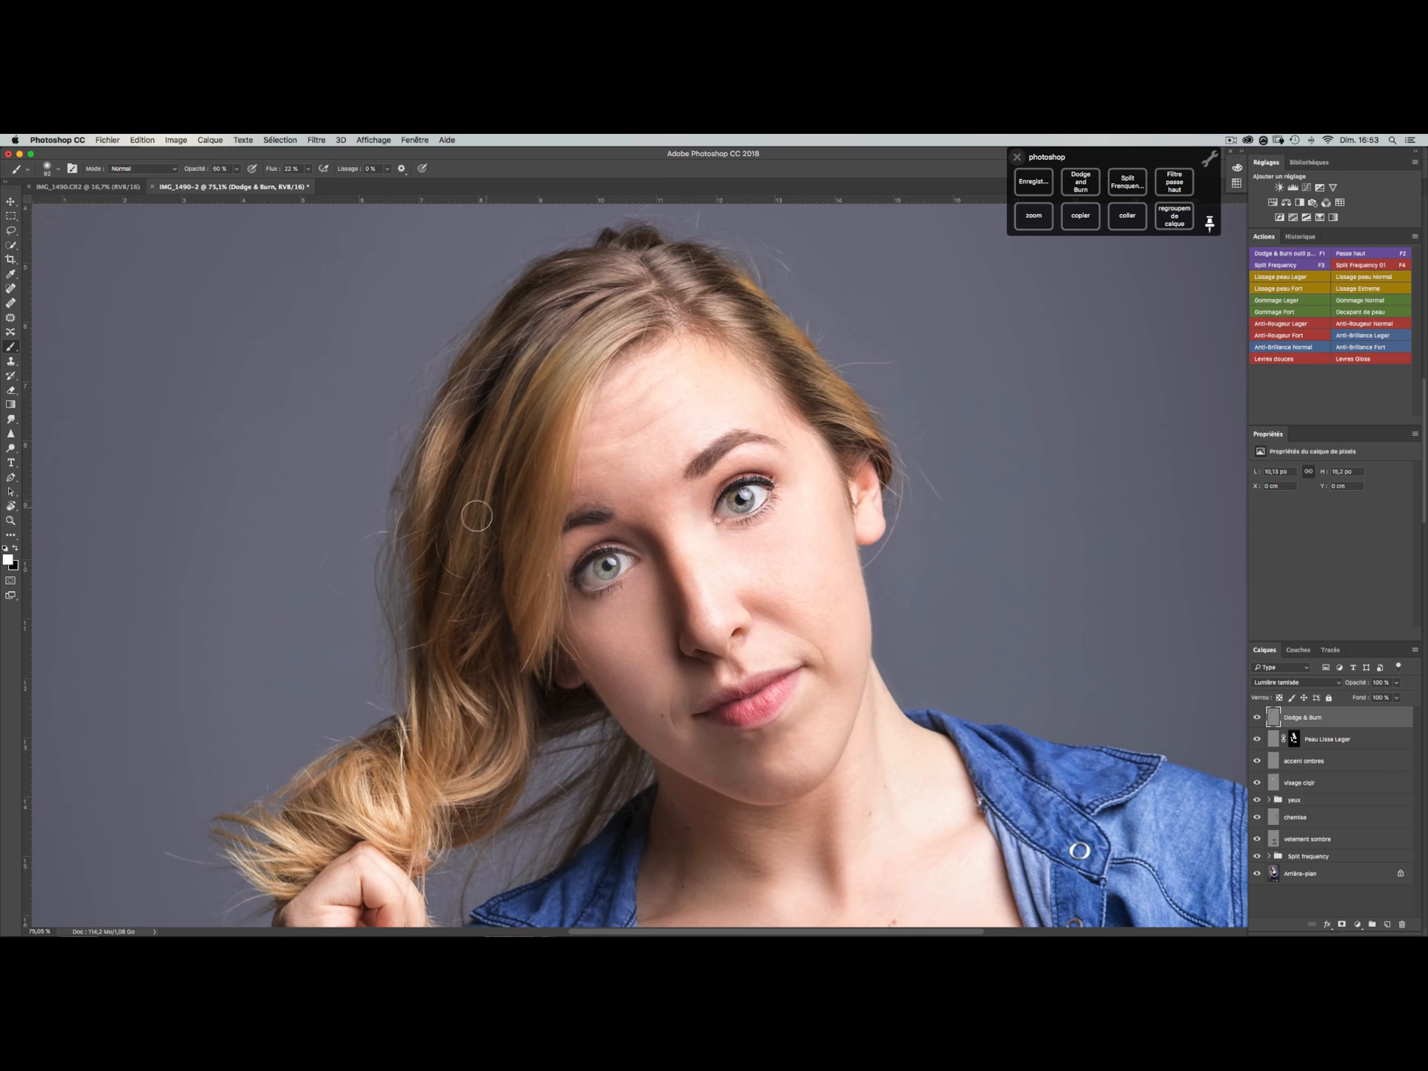
{"action": "left_click_drag", "start_coordinate": [442, 614], "coordinate": [452, 457]}
{"action": "left_click_drag", "start_coordinate": [487, 378], "coordinate": [452, 435]}
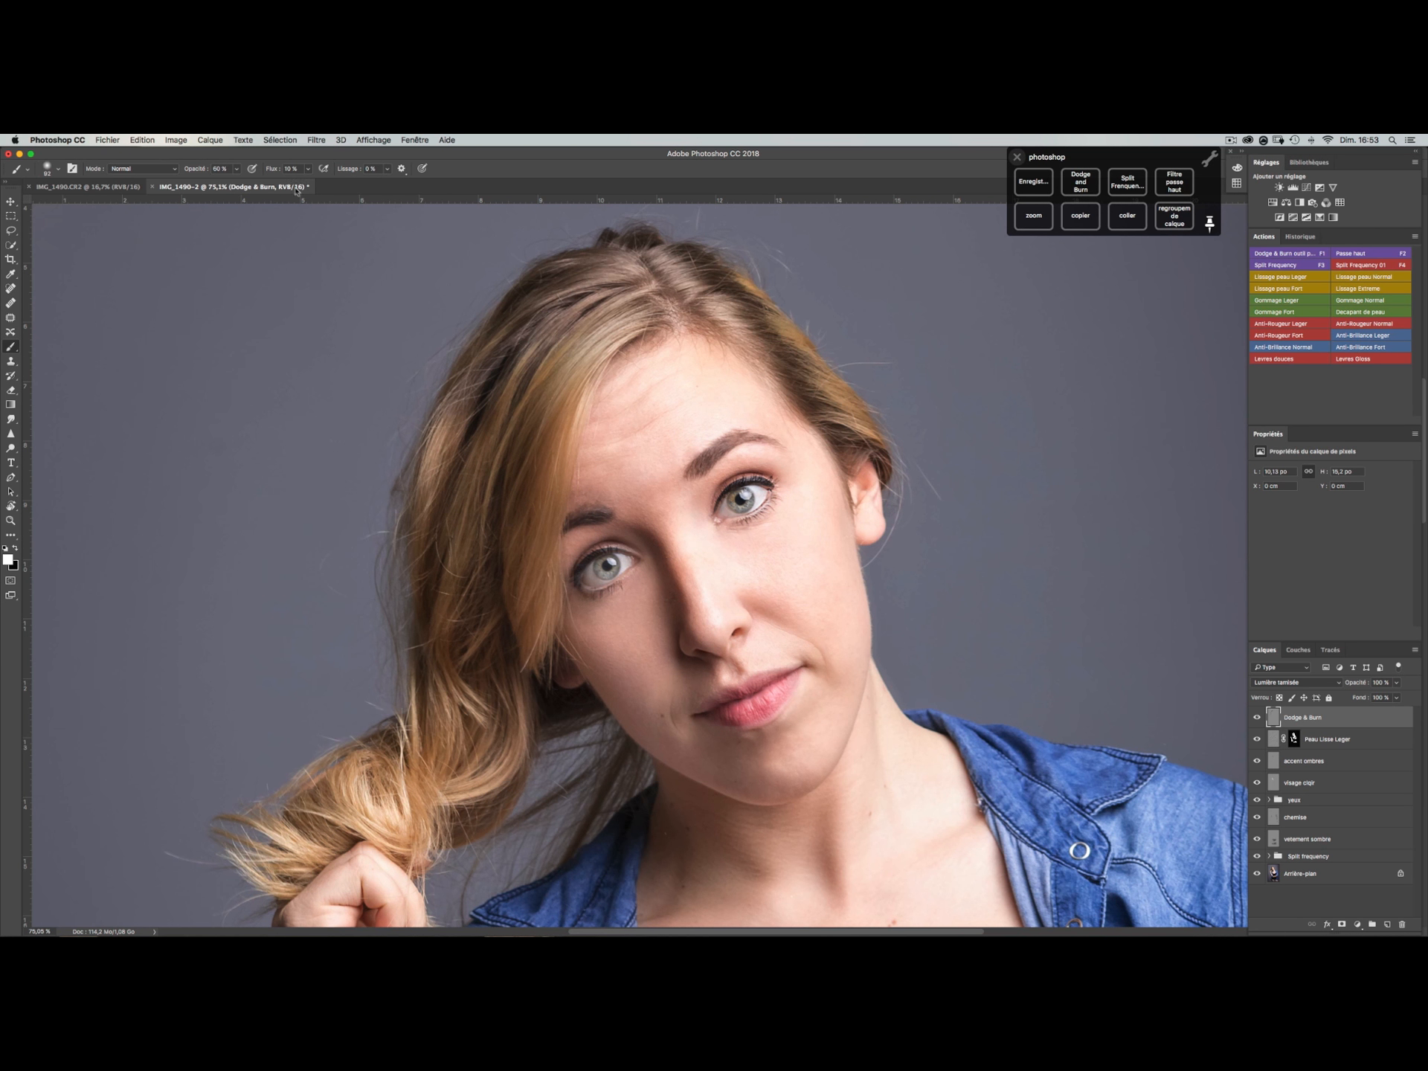
{"action": "mouse_move", "coordinate": [440, 699]}
{"action": "left_mouse_down"}
{"action": "mouse_move", "coordinate": [438, 740]}
{"action": "mouse_move", "coordinate": [407, 656]}
{"action": "mouse_move", "coordinate": [406, 589]}
{"action": "left_mouse_up"}
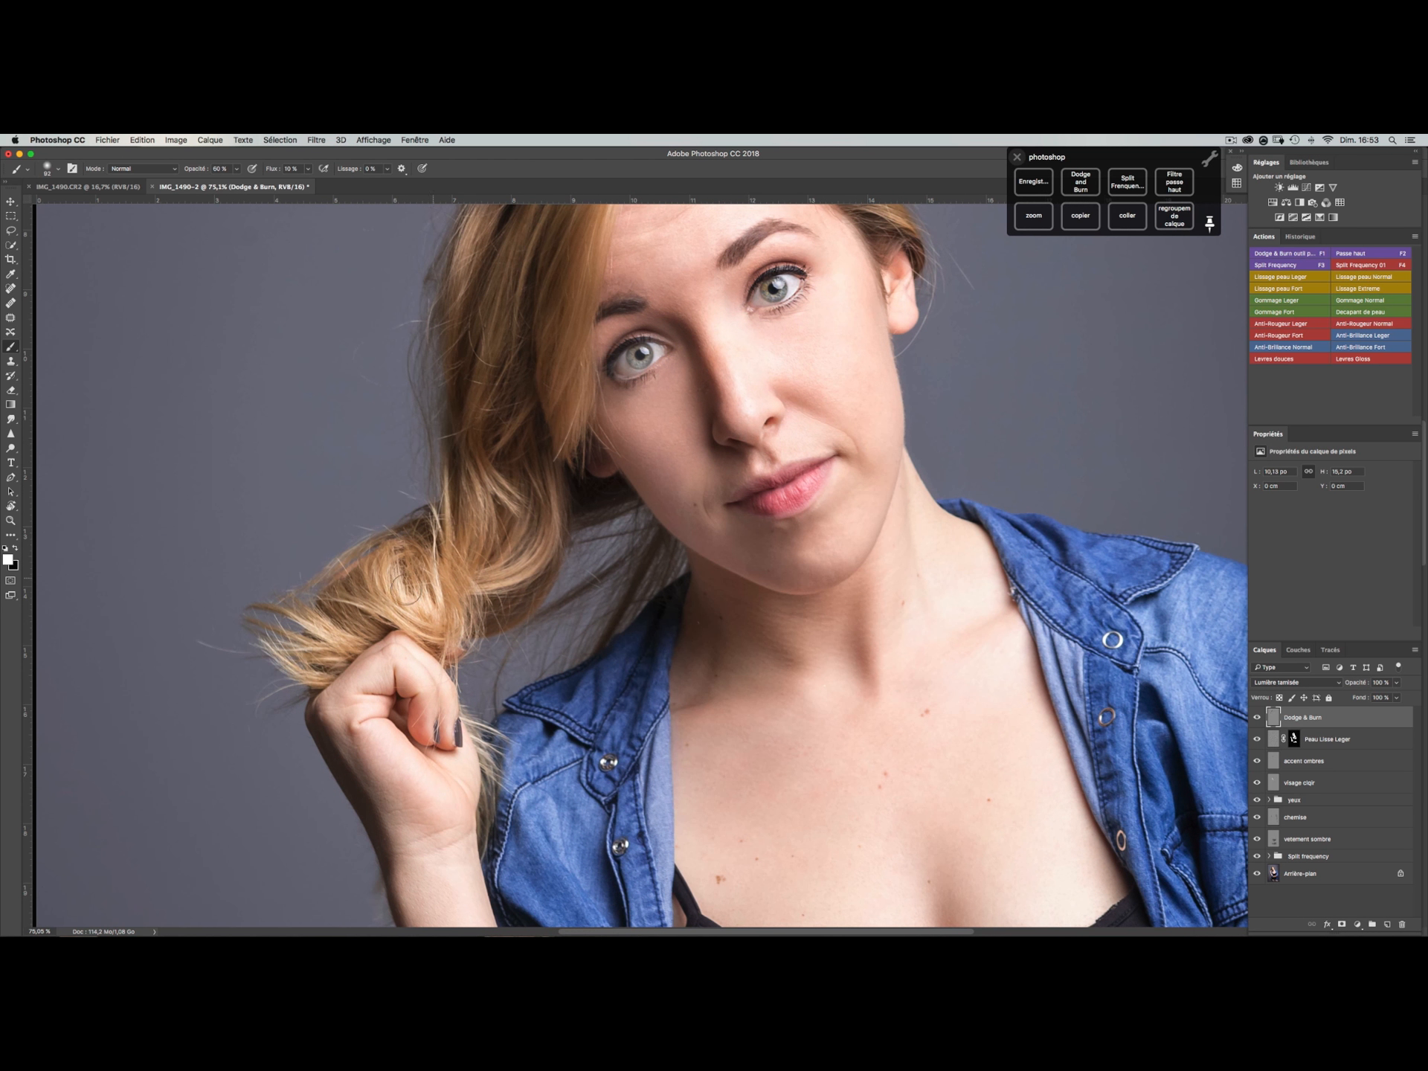
- Refine the contrast of the curls above the raised hand and the hair around the crown with low-flow black and white strokes
{"action": "key", "text": "x"}
{"action": "left_click_drag", "start_coordinate": [485, 486], "coordinate": [485, 516]}
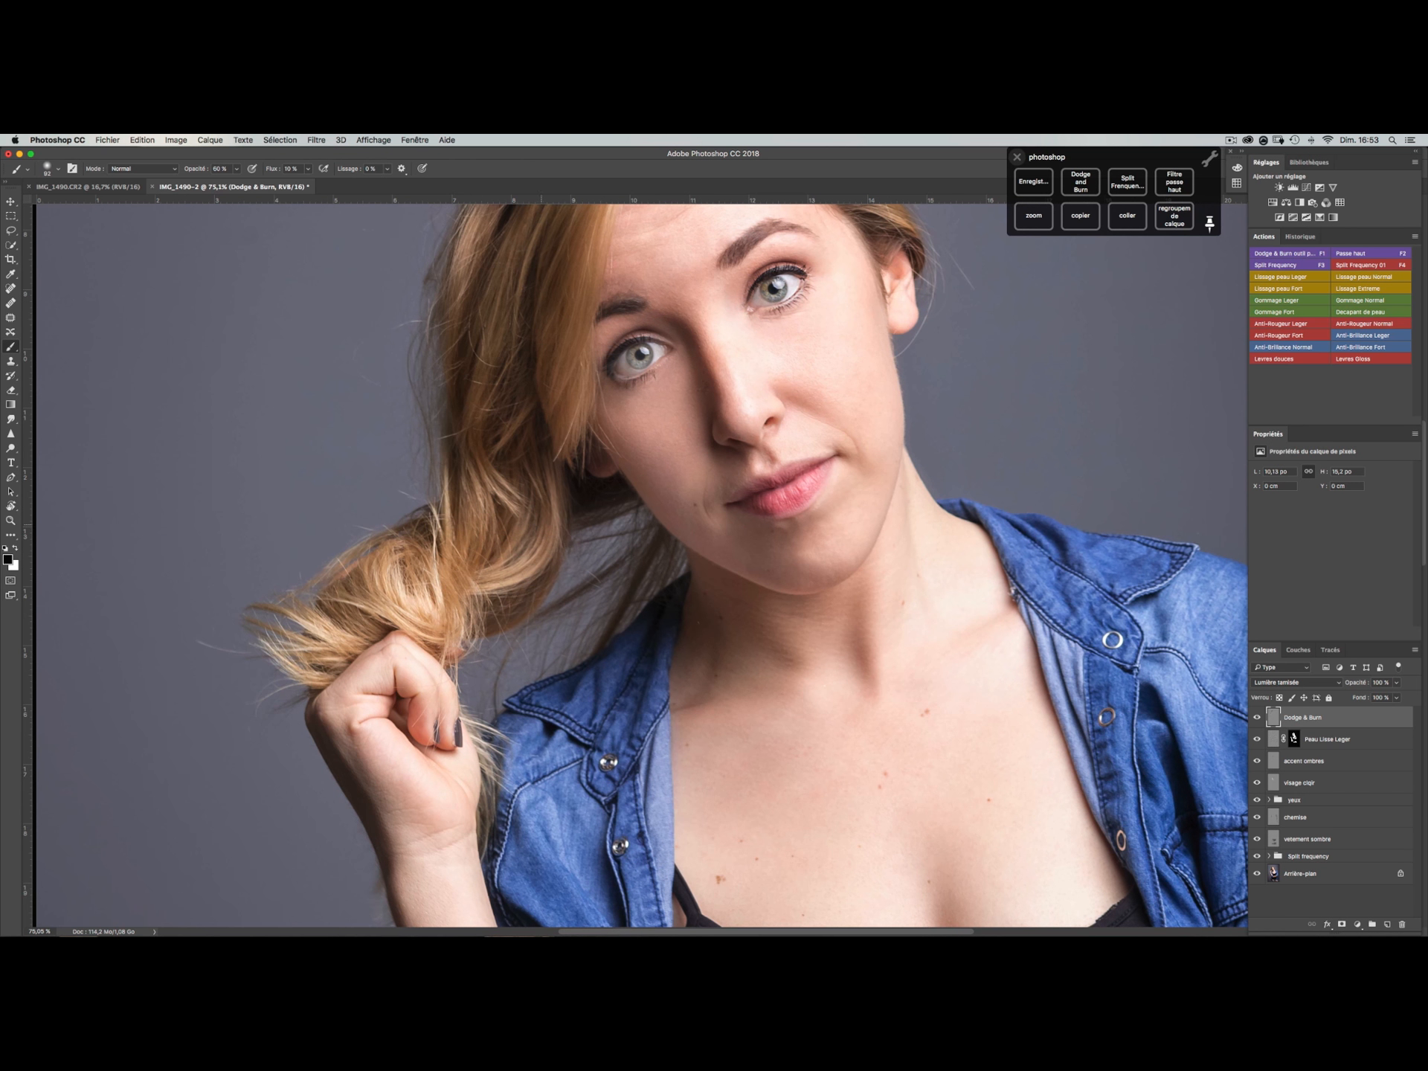
{"action": "key", "text": "x"}
{"action": "key", "text": "x"}
{"action": "left_click_drag", "start_coordinate": [381, 599], "coordinate": [346, 604]}
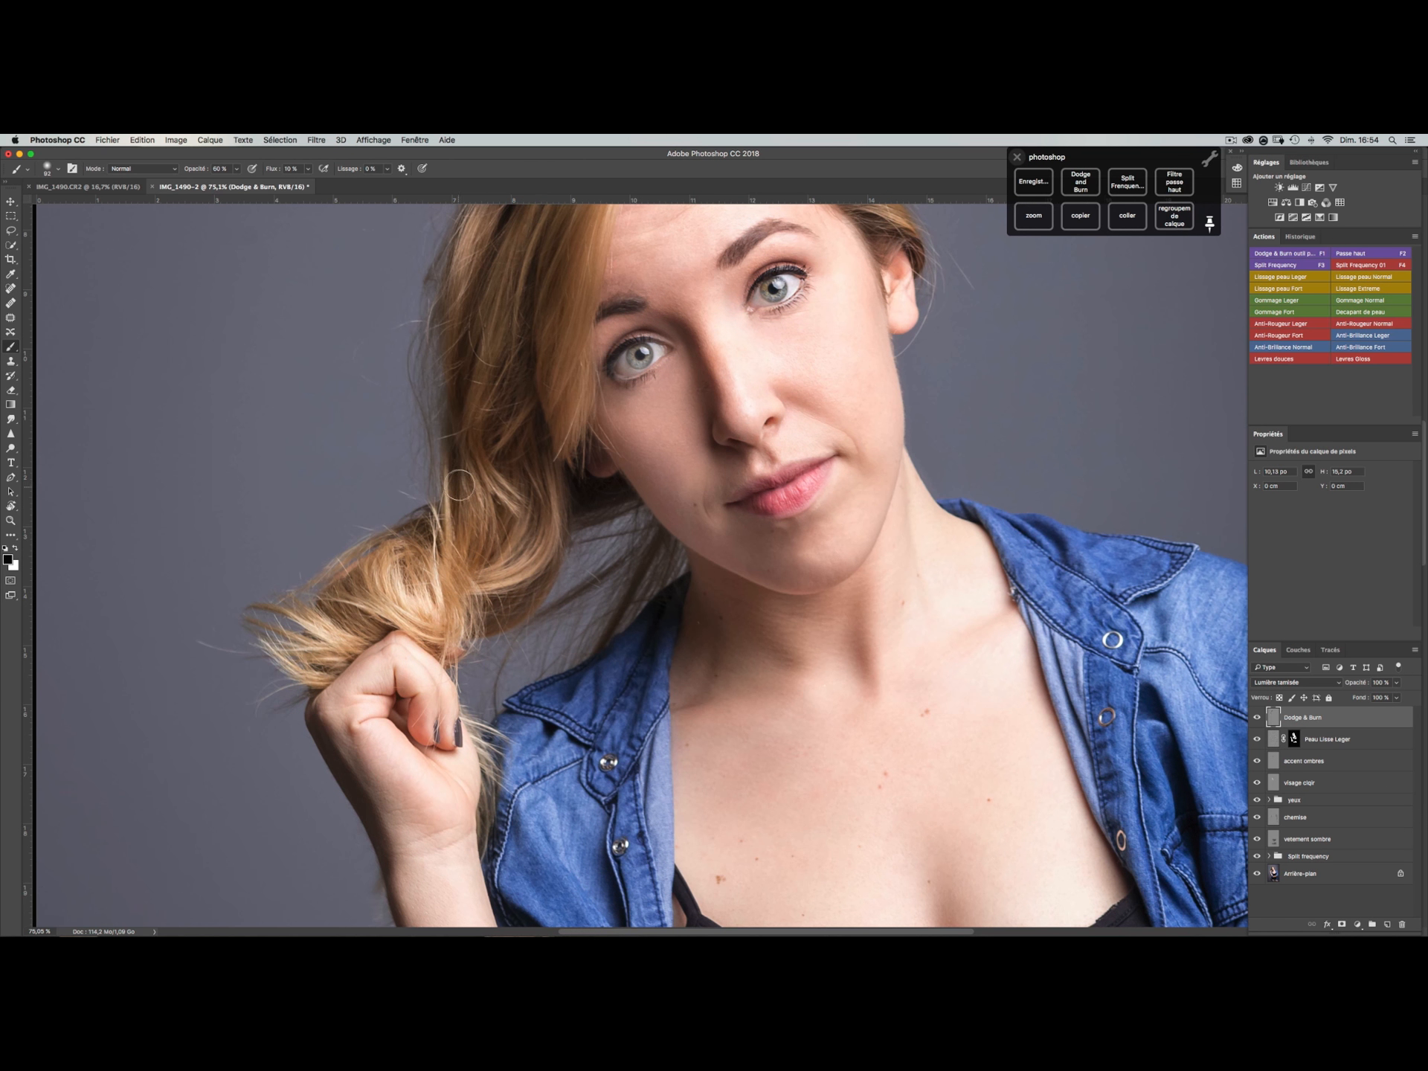
{"action": "left_click_drag", "start_coordinate": [541, 538], "coordinate": [485, 894]}
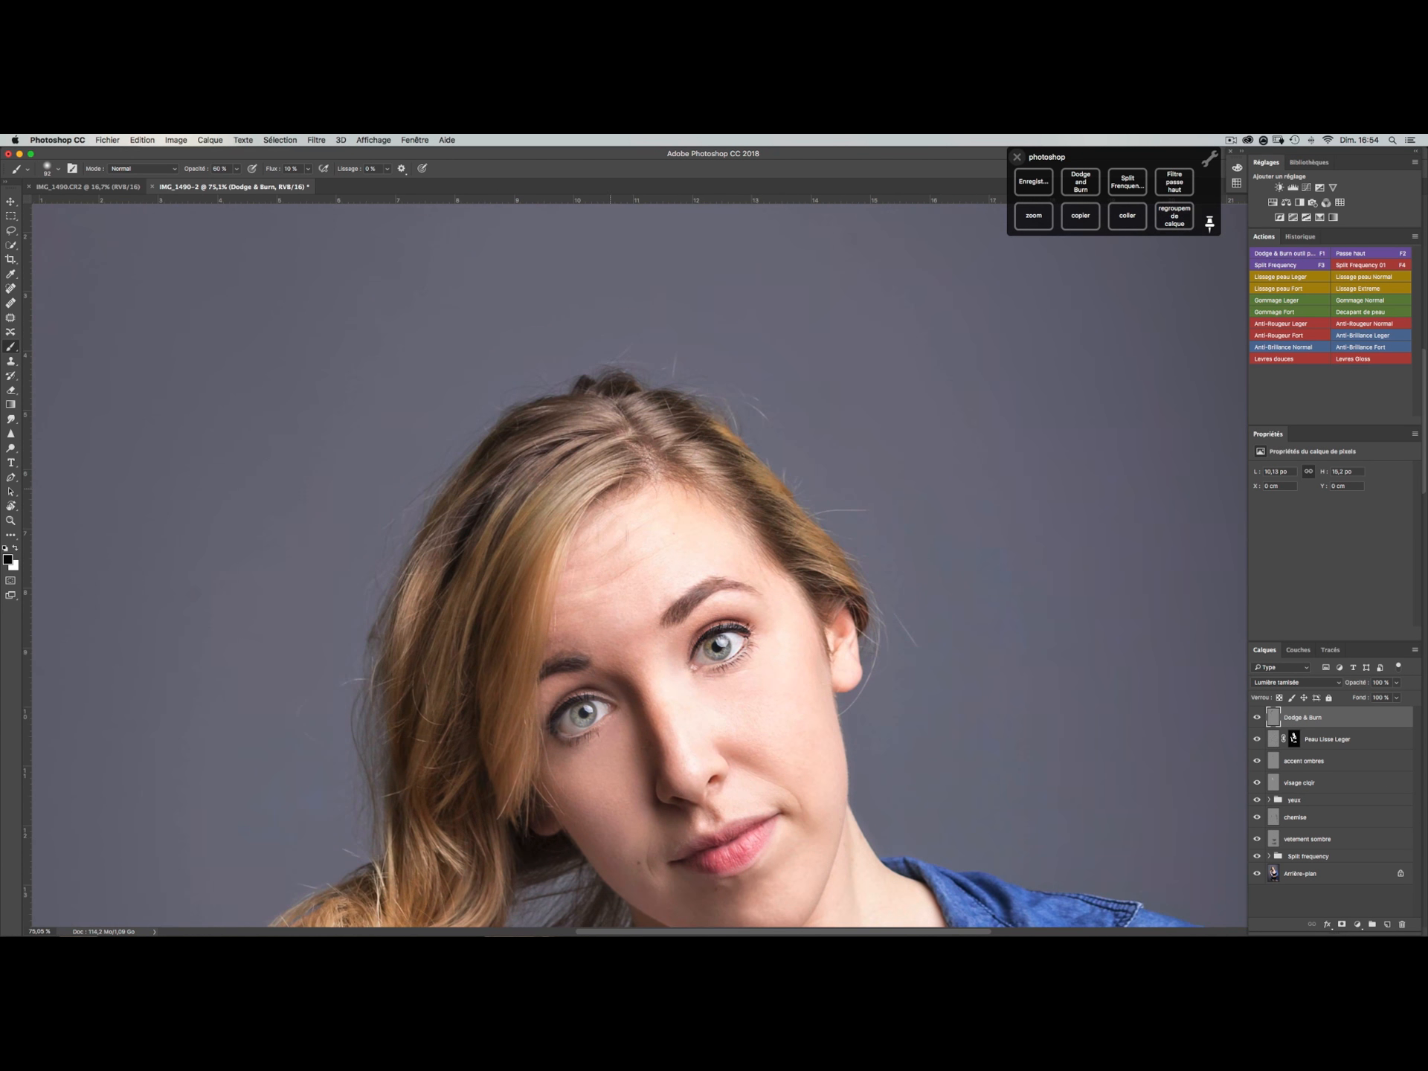
{"action": "key", "text": "x"}
{"action": "key", "text": "x"}
{"action": "scroll", "coordinate": [676, 592], "scroll_direction": "down", "scroll_amount": 5}
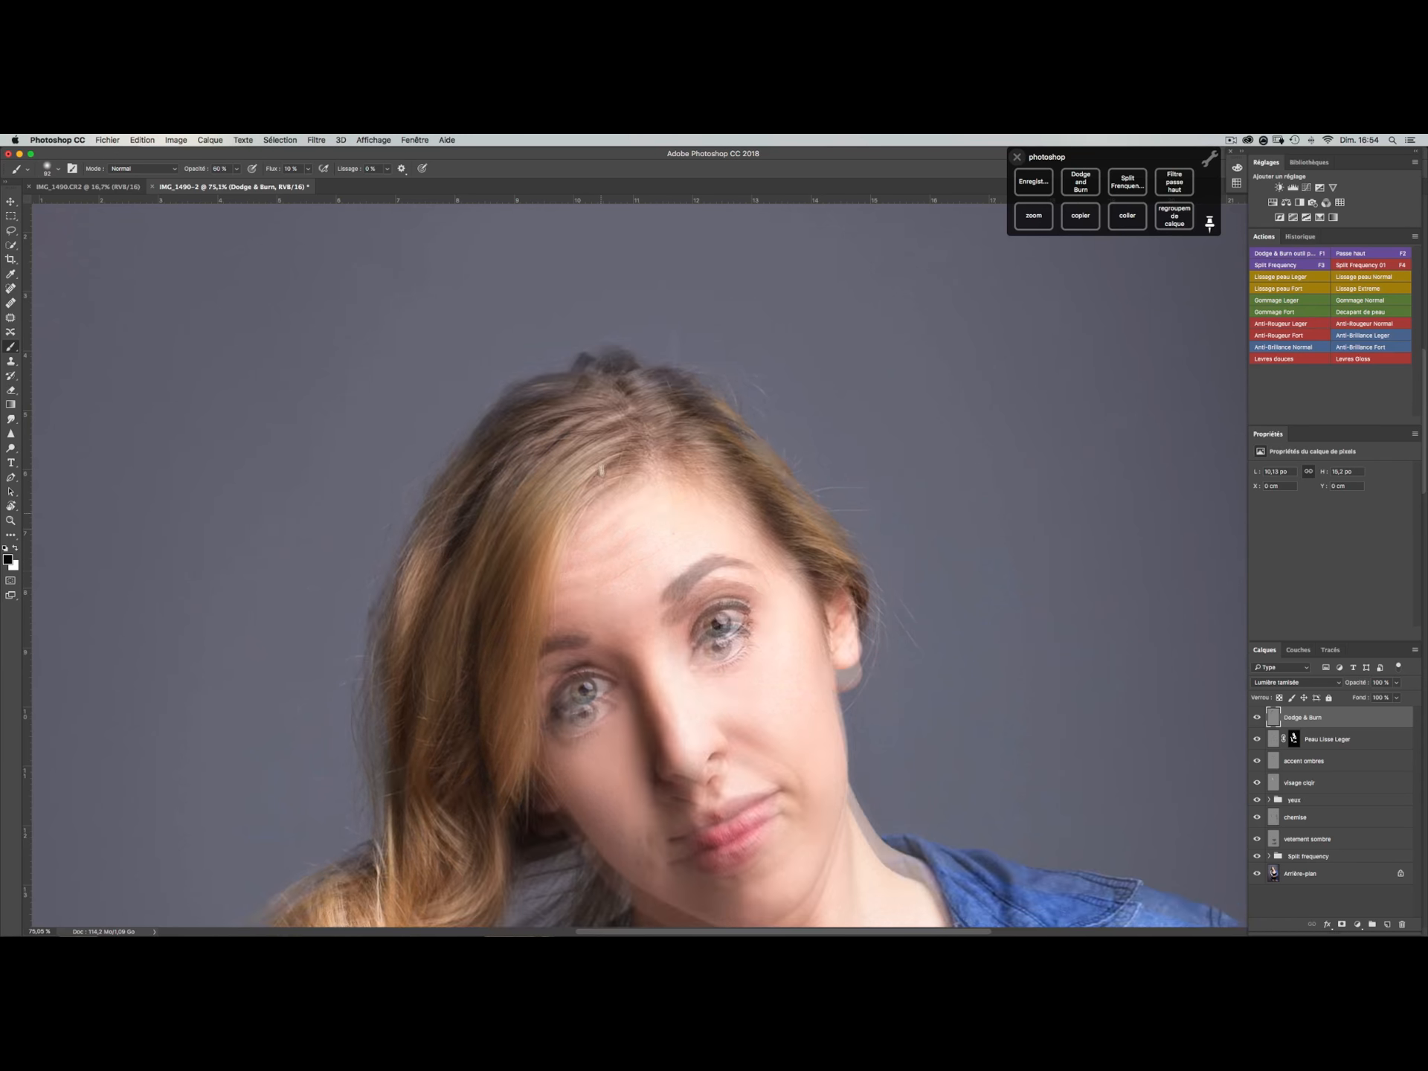
- Add a Levels adjustment layer over the whole image, set its black input level to 7, and compare with and without it
{"action": "key", "text": "z"}
{"action": "left_click", "coordinate": [189, 171]}
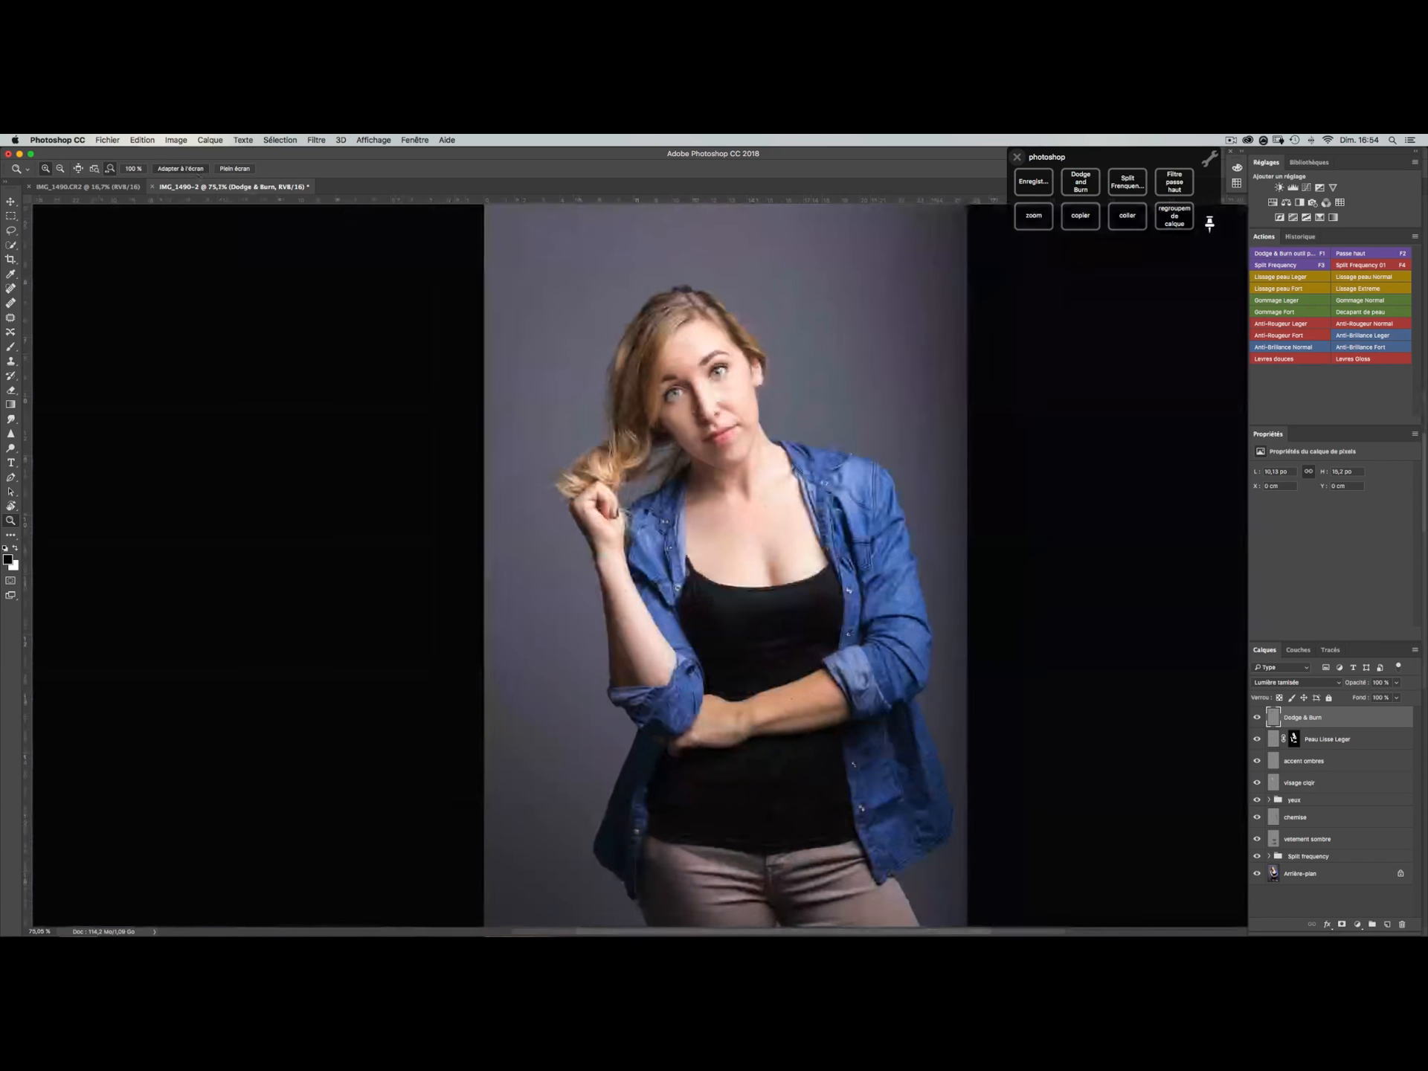
{"action": "left_click", "coordinate": [1293, 188]}
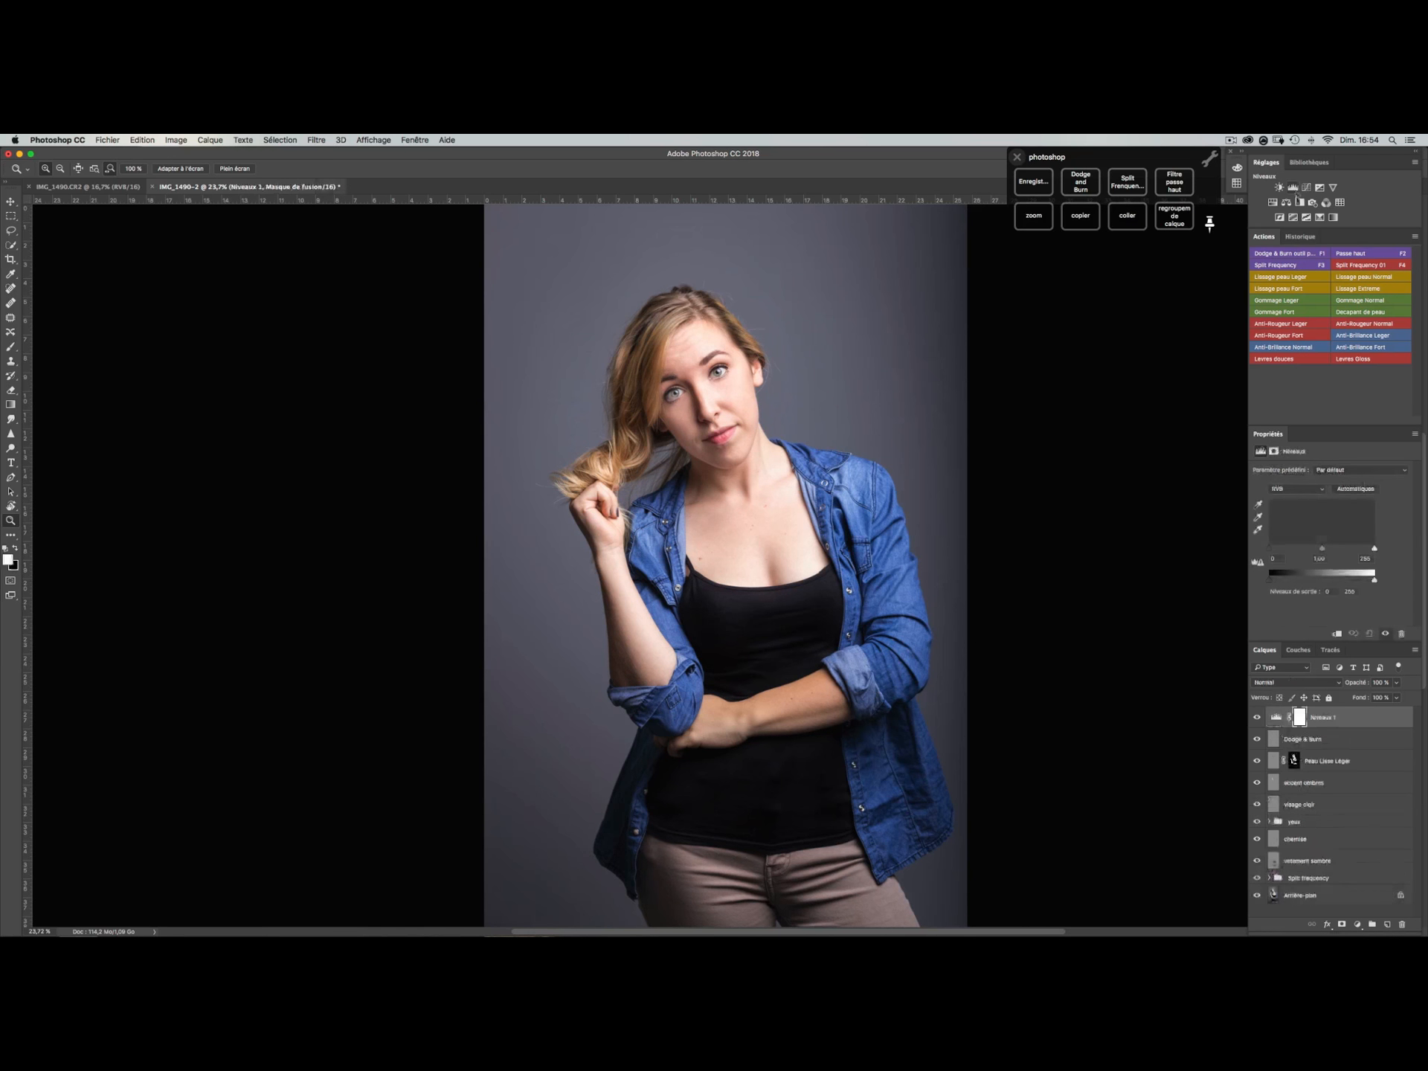
{"action": "left_click_drag", "start_coordinate": [1269, 550], "coordinate": [1269, 550]}
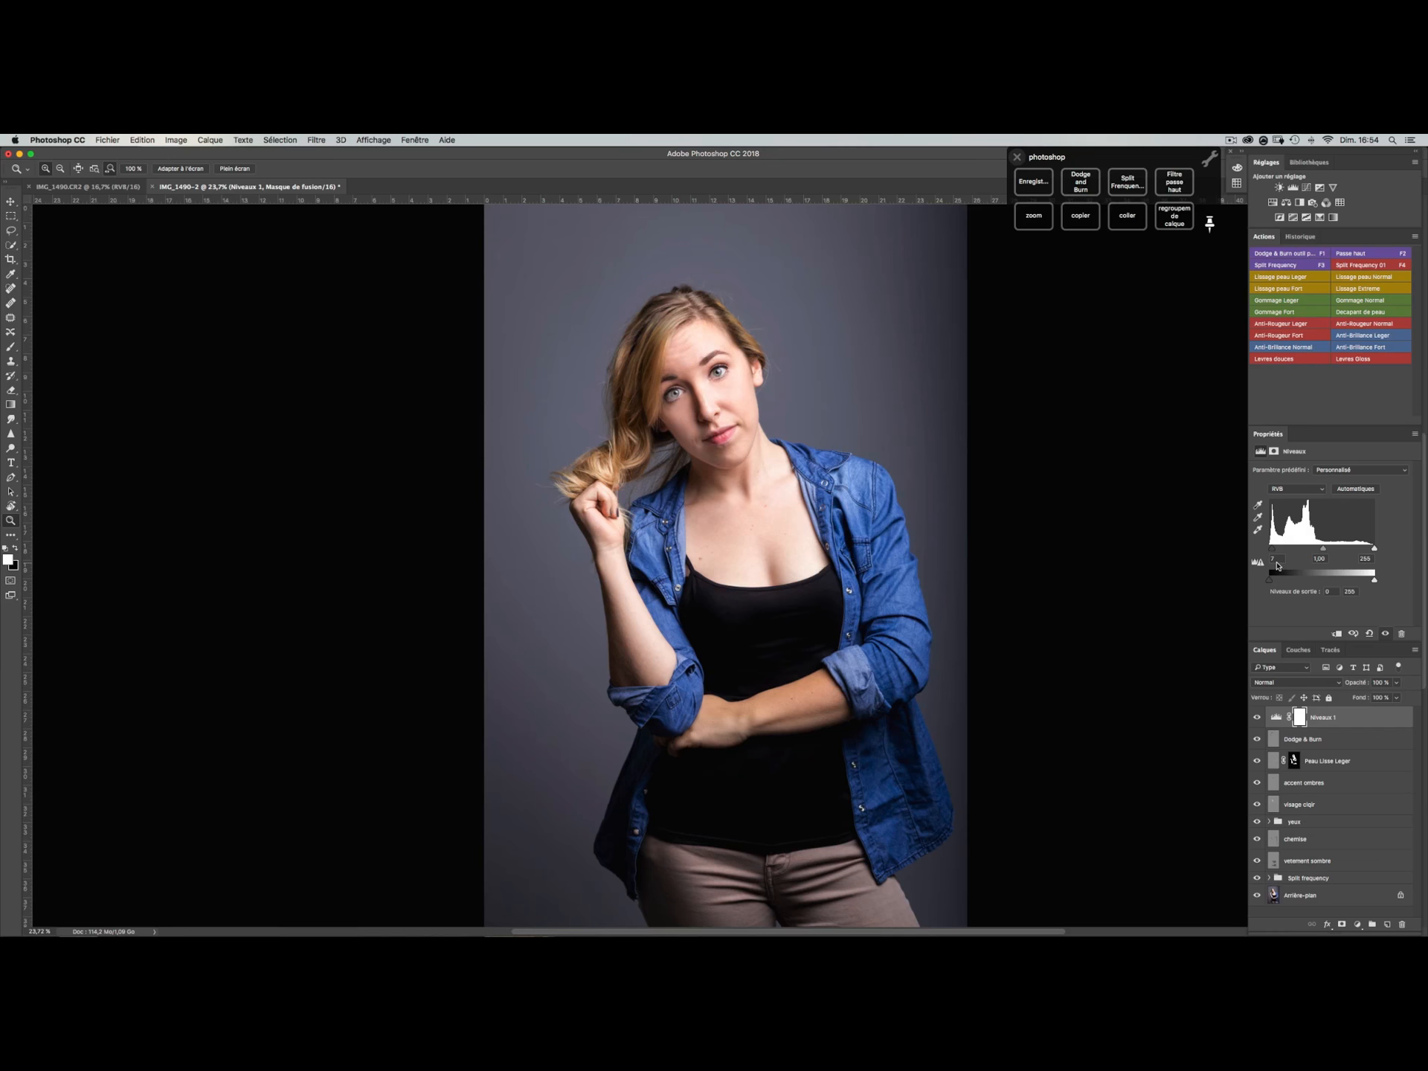
{"action": "left_click", "coordinate": [1257, 719]}
{"action": "left_click", "coordinate": [1258, 719]}
{"action": "left_click_drag", "start_coordinate": [1368, 548], "coordinate": [1375, 549]}
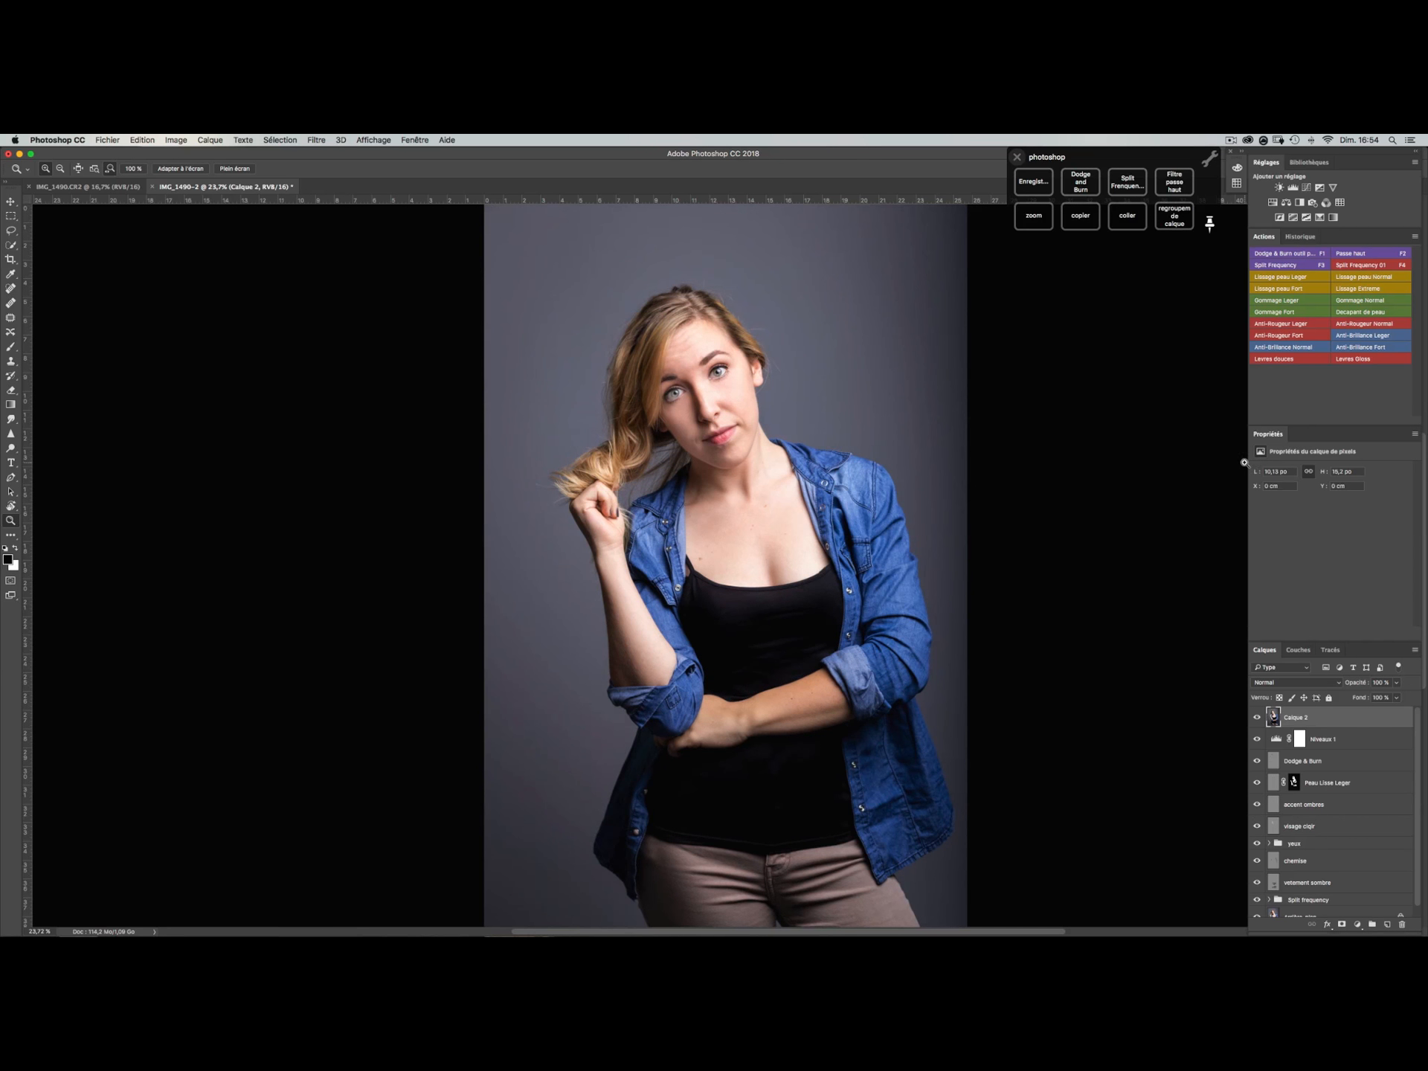
- Apply the Fluidité filter to the merged Calque 2 layer, reshaping the hair and body contours with the warp brush at several sizes
{"action": "left_click", "coordinate": [316, 140]}
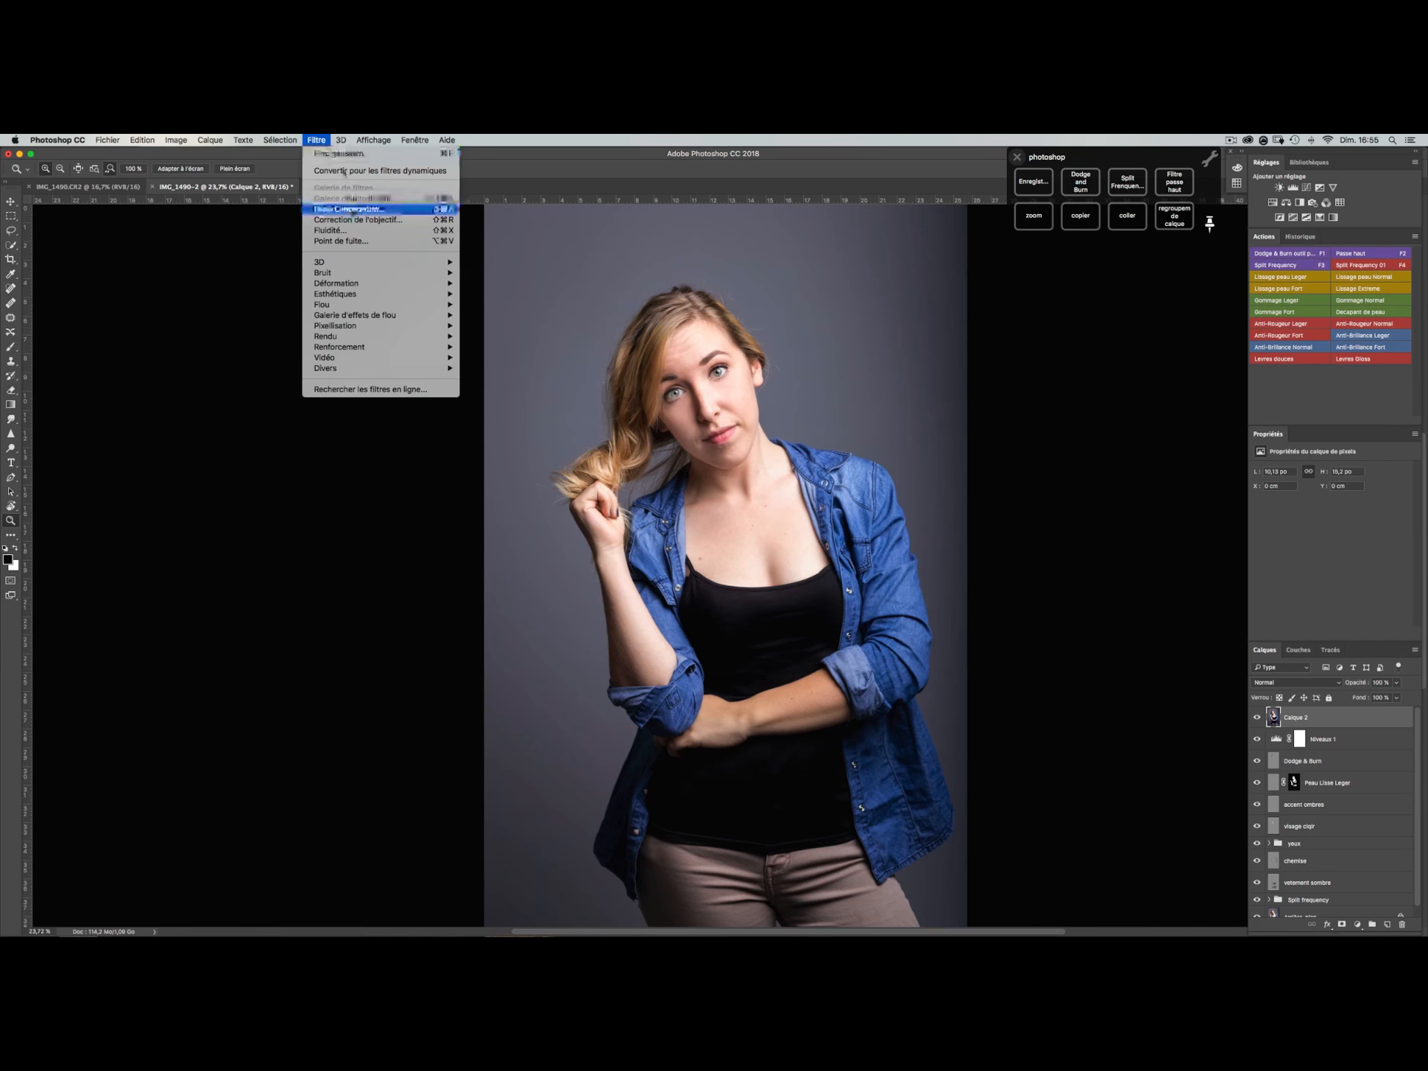
{"action": "left_click", "coordinate": [356, 231]}
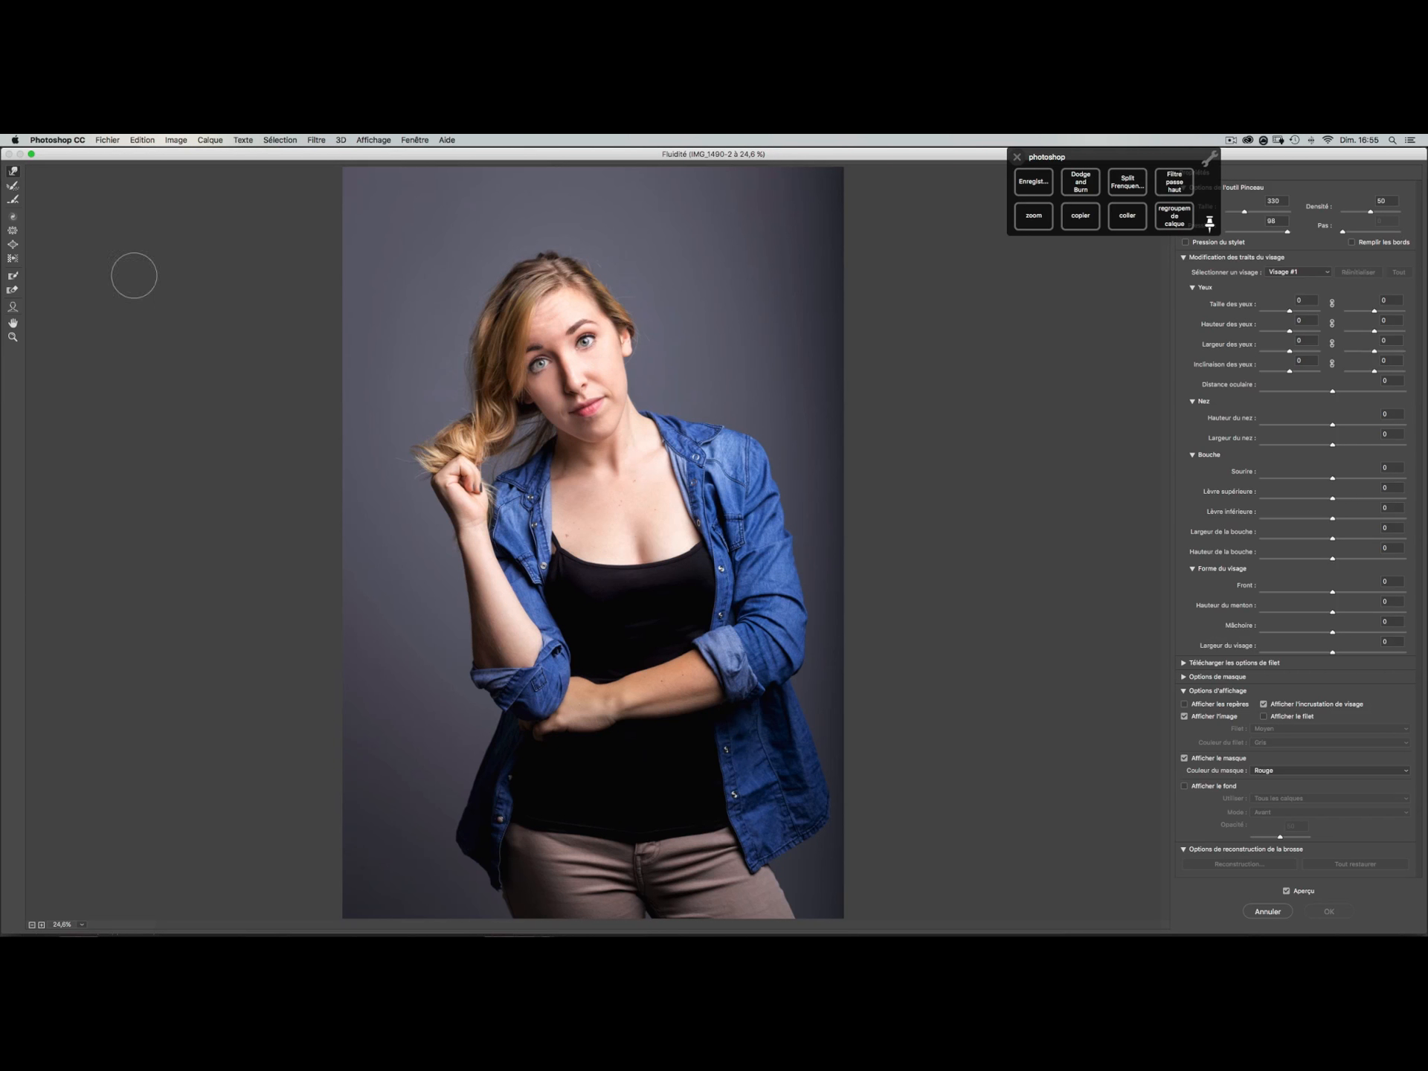
{"action": "left_click_drag", "start_coordinate": [432, 315], "coordinate": [472, 315], "text": "ctrl+alt"}
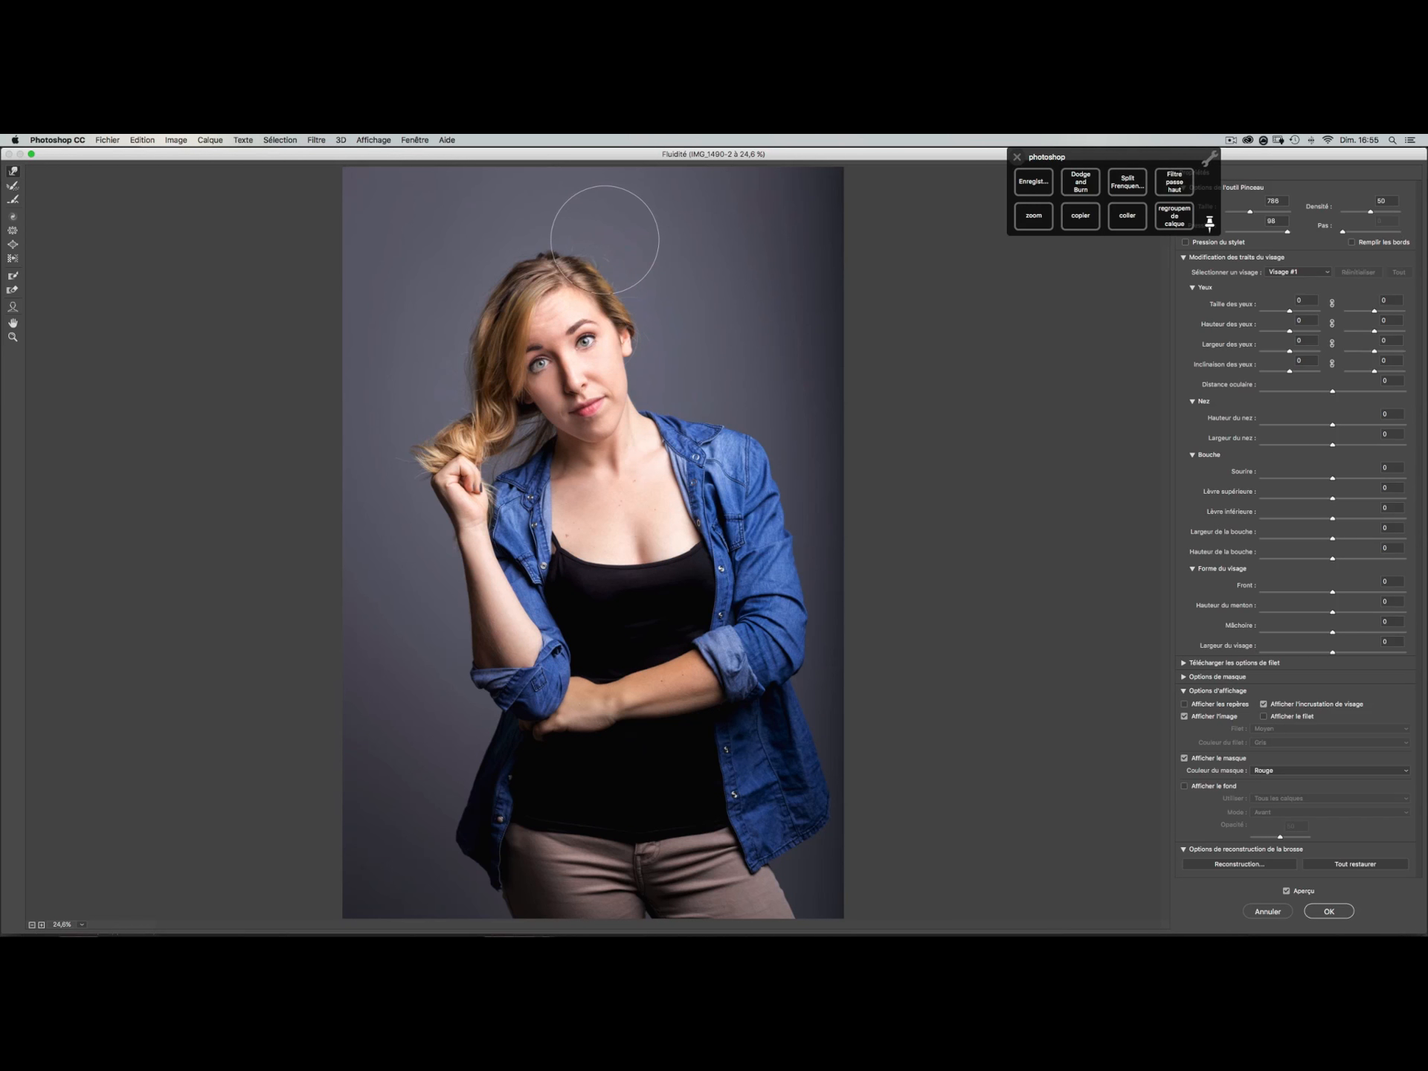
{"action": "mouse_move", "coordinate": [532, 220]}
{"action": "left_mouse_down", "text": "ctrl+alt"}
{"action": "mouse_move", "coordinate": [477, 237]}
{"action": "mouse_move", "coordinate": [527, 222]}
{"action": "mouse_move", "coordinate": [512, 222]}
{"action": "left_mouse_up", "text": "ctrl+alt"}
{"action": "left_click_drag", "start_coordinate": [442, 321], "coordinate": [495, 315], "text": "ctrl+alt"}
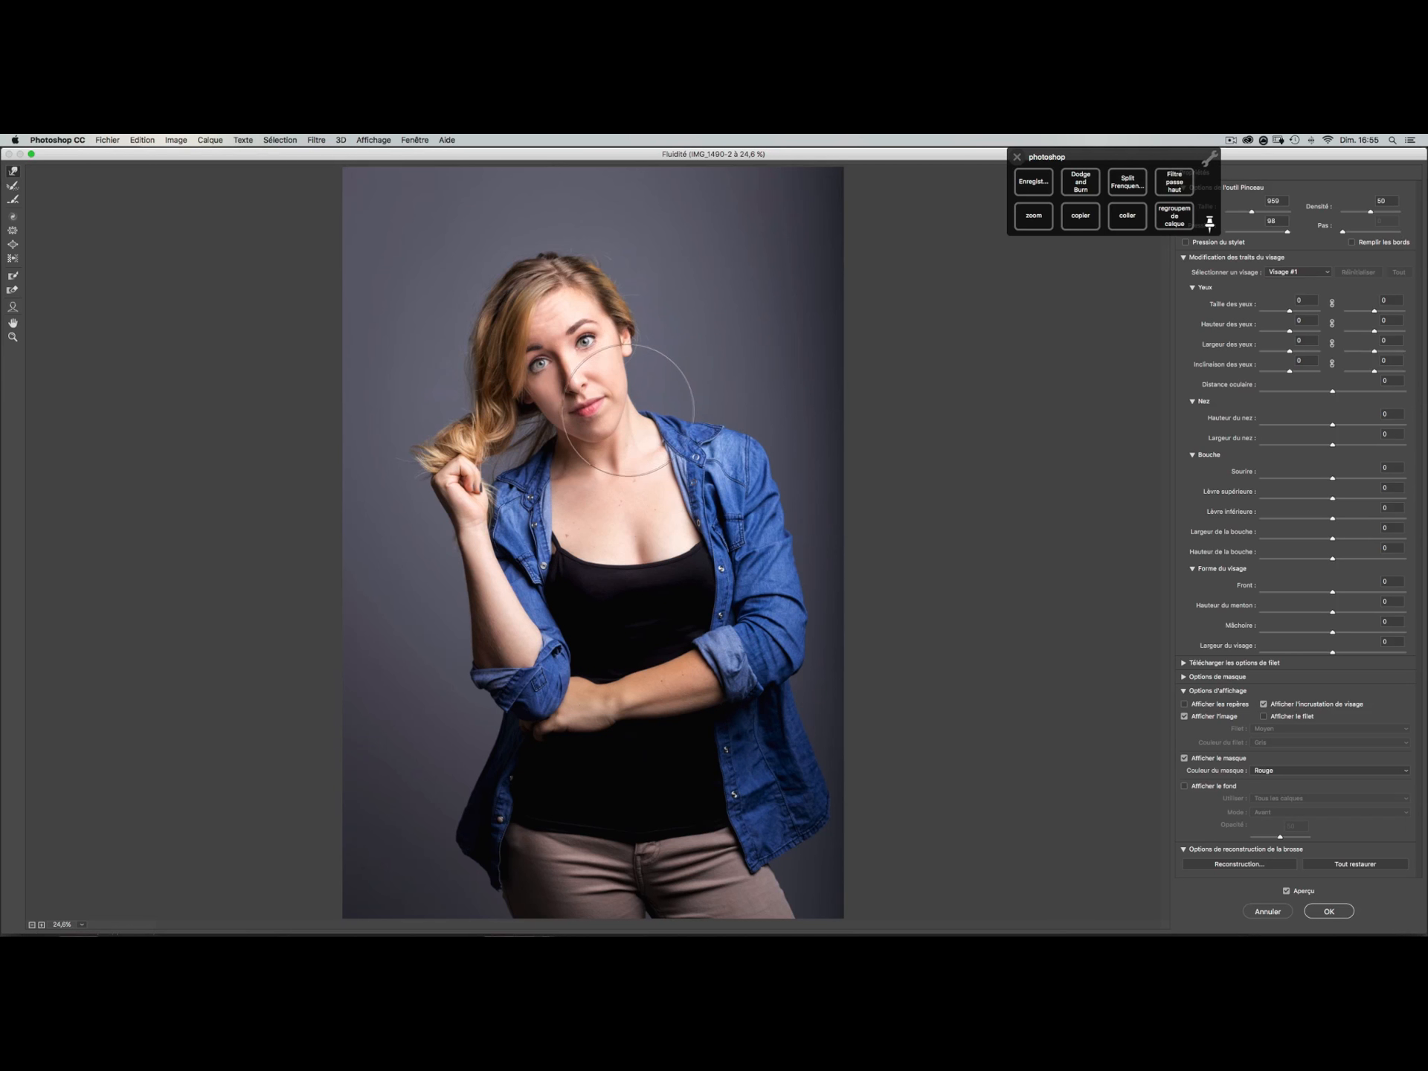
{"action": "left_click_drag", "start_coordinate": [620, 406], "coordinate": [566, 418]}
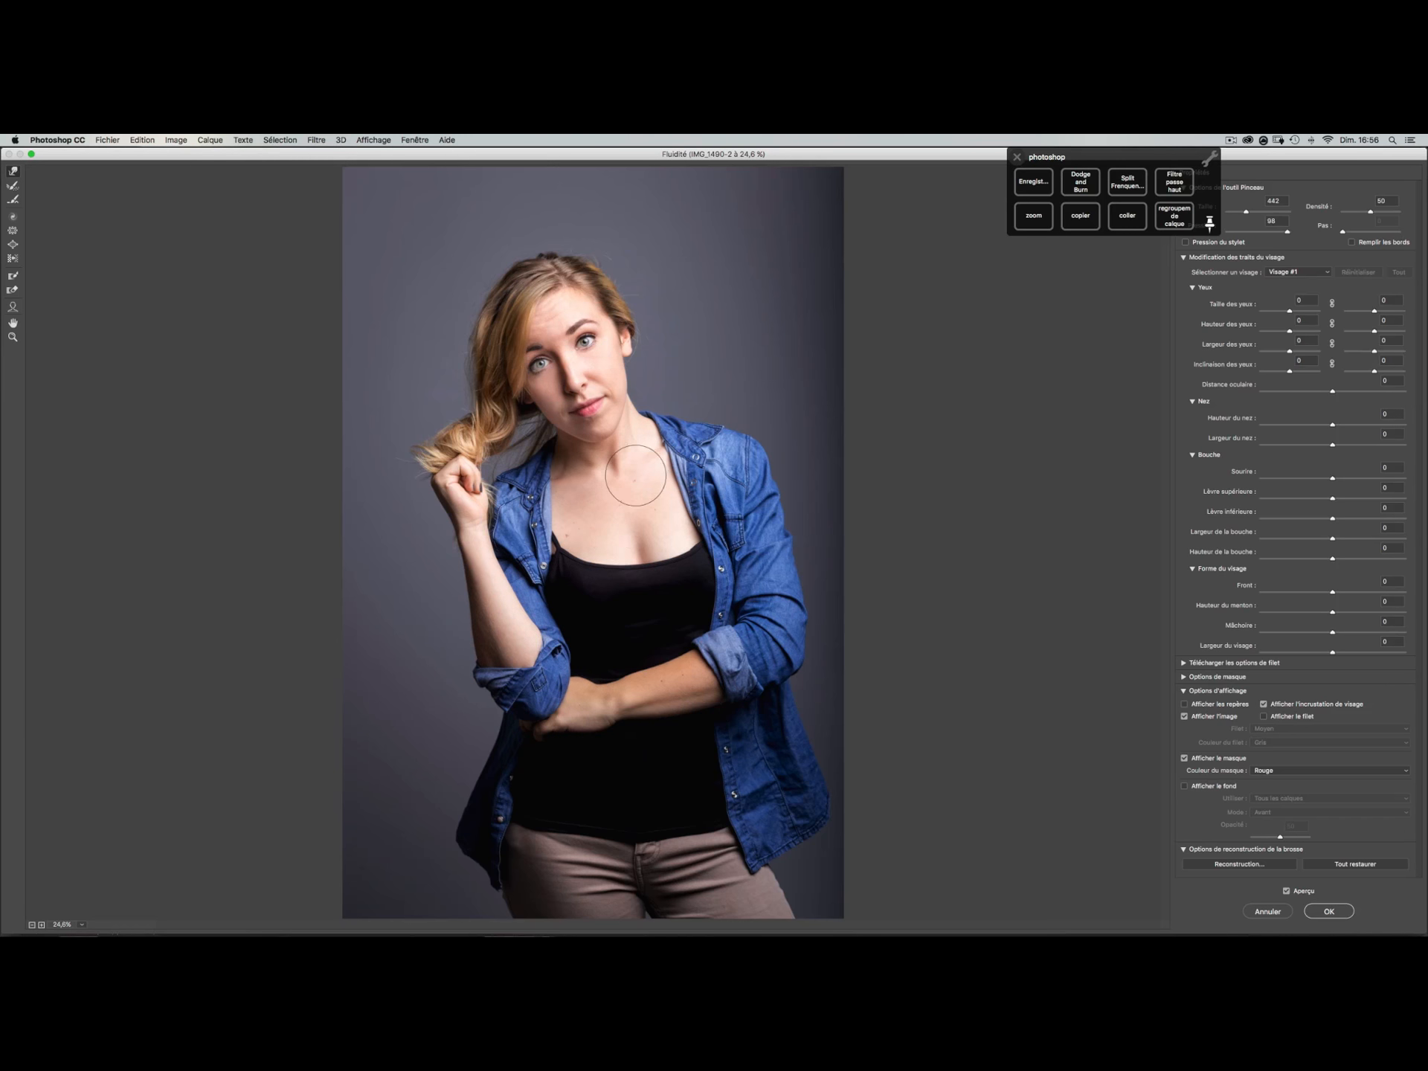
{"action": "key", "text": "Return"}
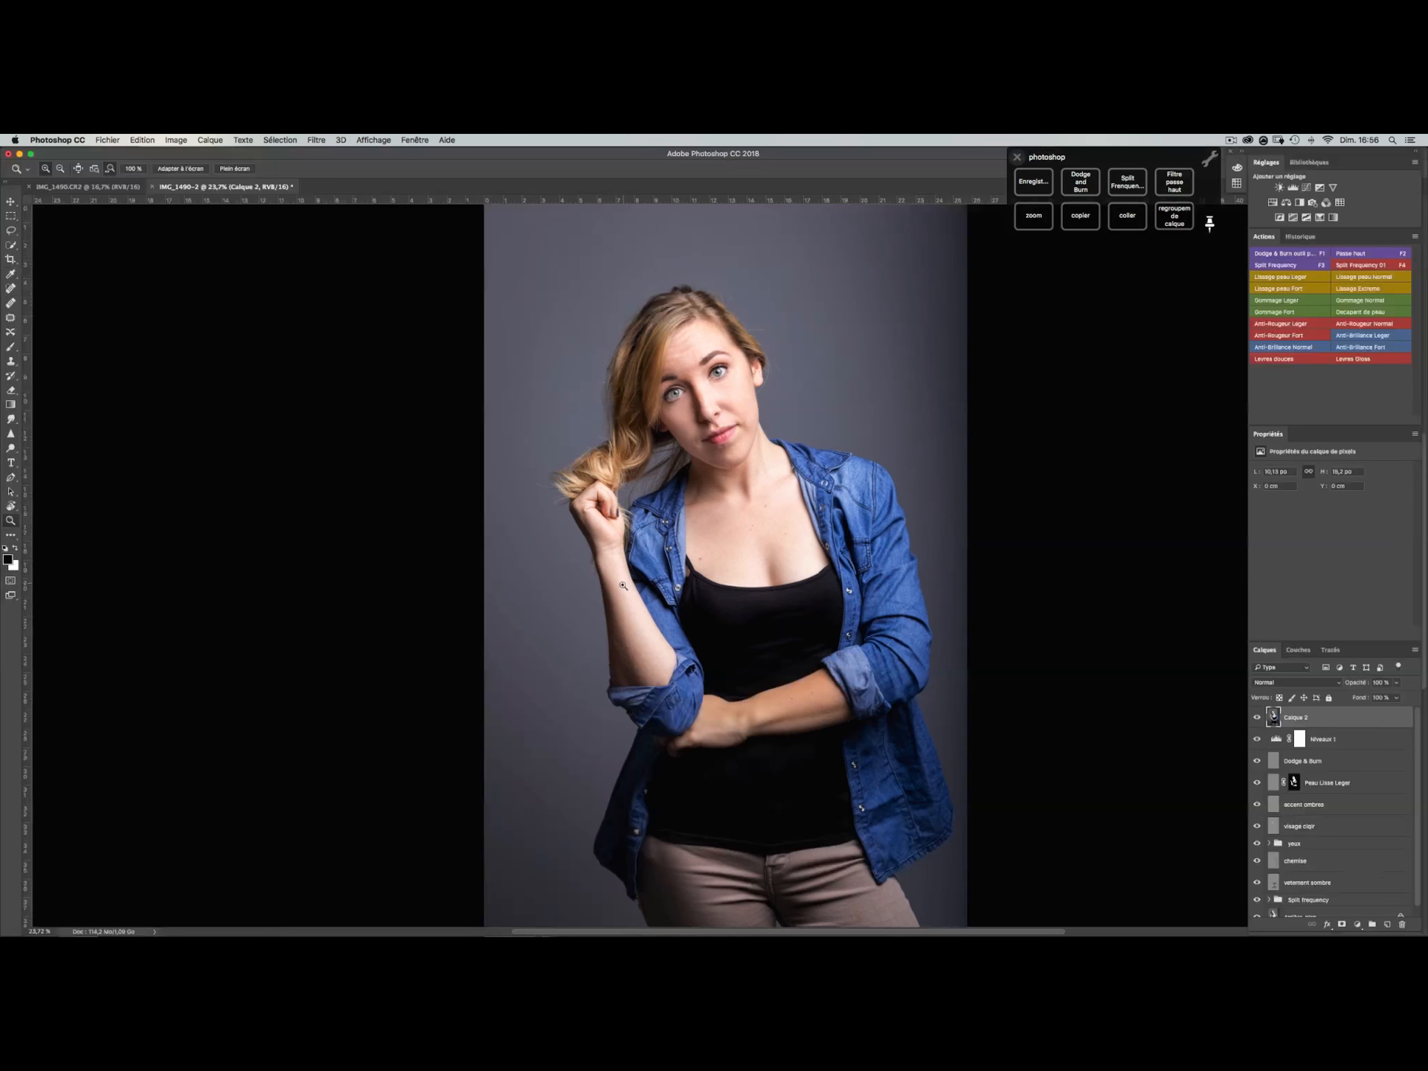
- Compare the portrait with and without the reshaped Calque 2 layer, and save the document
{"action": "left_click", "coordinate": [1256, 718]}
{"action": "left_click", "coordinate": [1256, 718]}
{"action": "left_click", "coordinate": [1256, 717]}
{"action": "left_click", "coordinate": [1255, 717]}
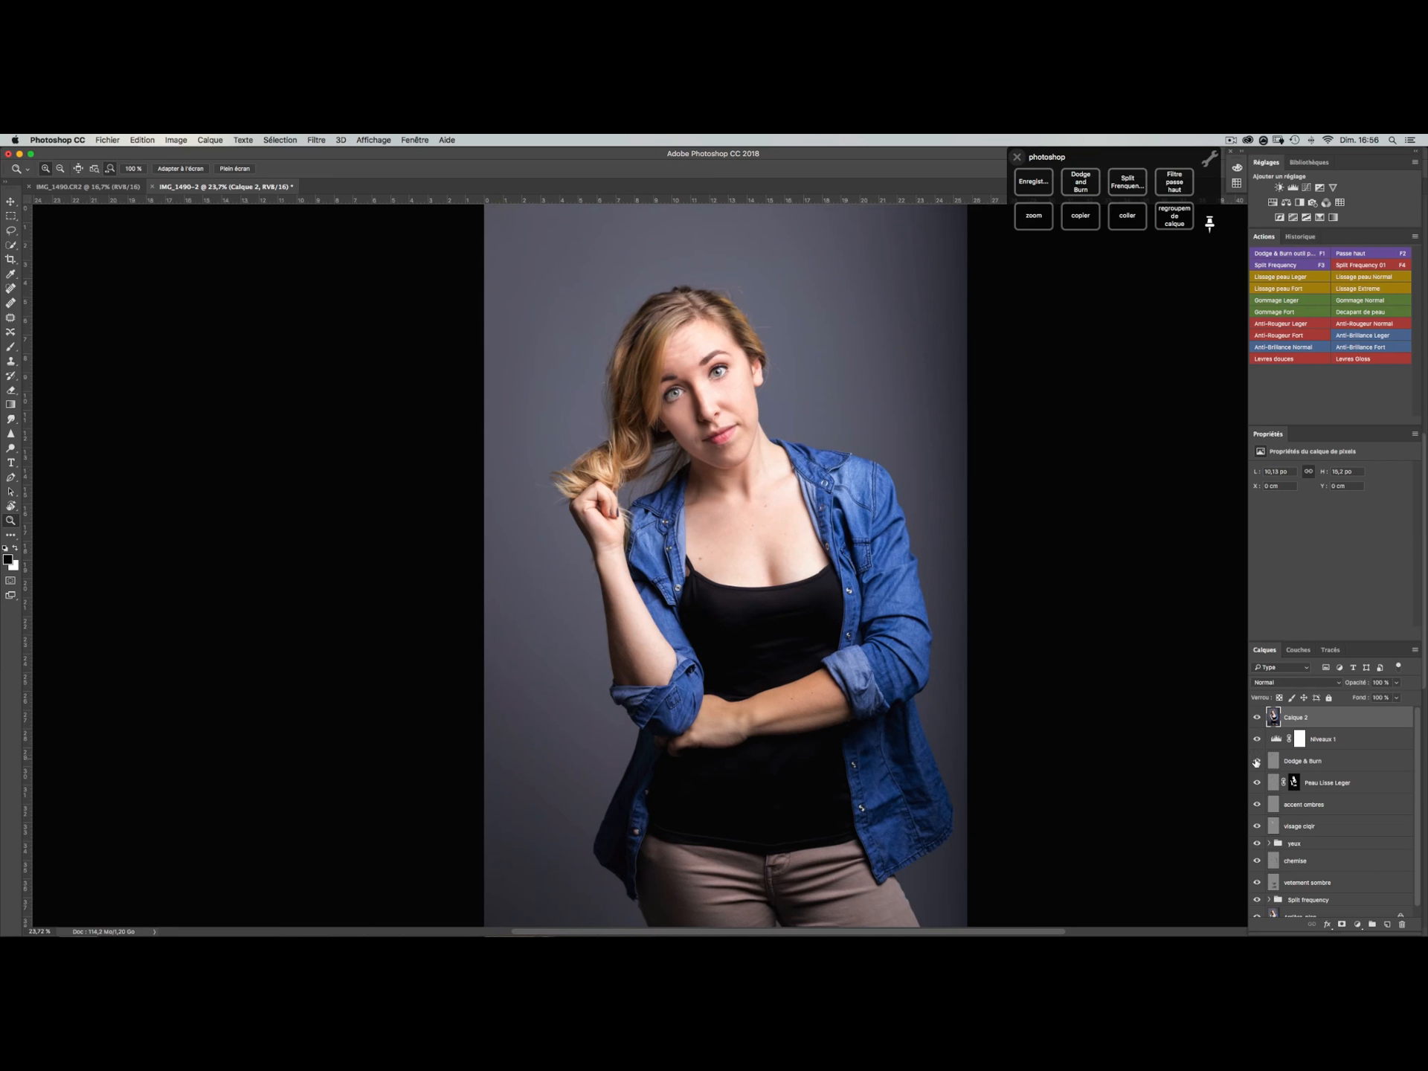
{"action": "left_click", "coordinate": [1257, 718]}
{"action": "left_click", "coordinate": [1256, 718]}
{"action": "key", "text": "super+s"}
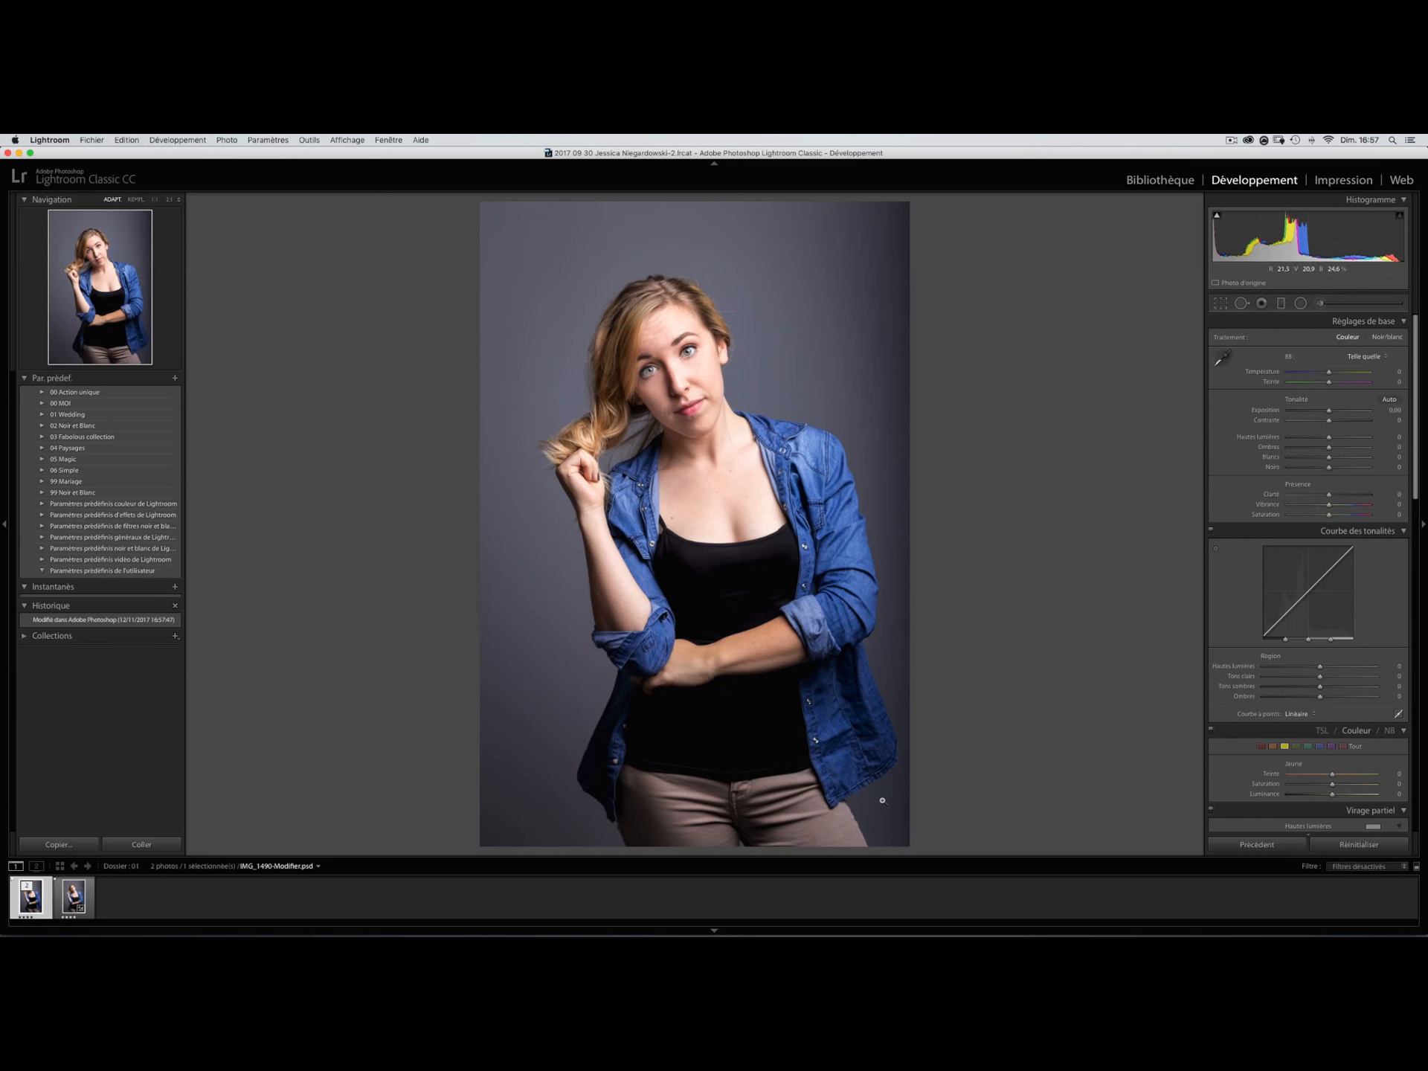
- Switch to Lightroom and compare the retouched IMG_1490-Modifier.psd with the unretouched IMG_1490.CR2 in the Développement module
{"action": "key", "text": "Right"}
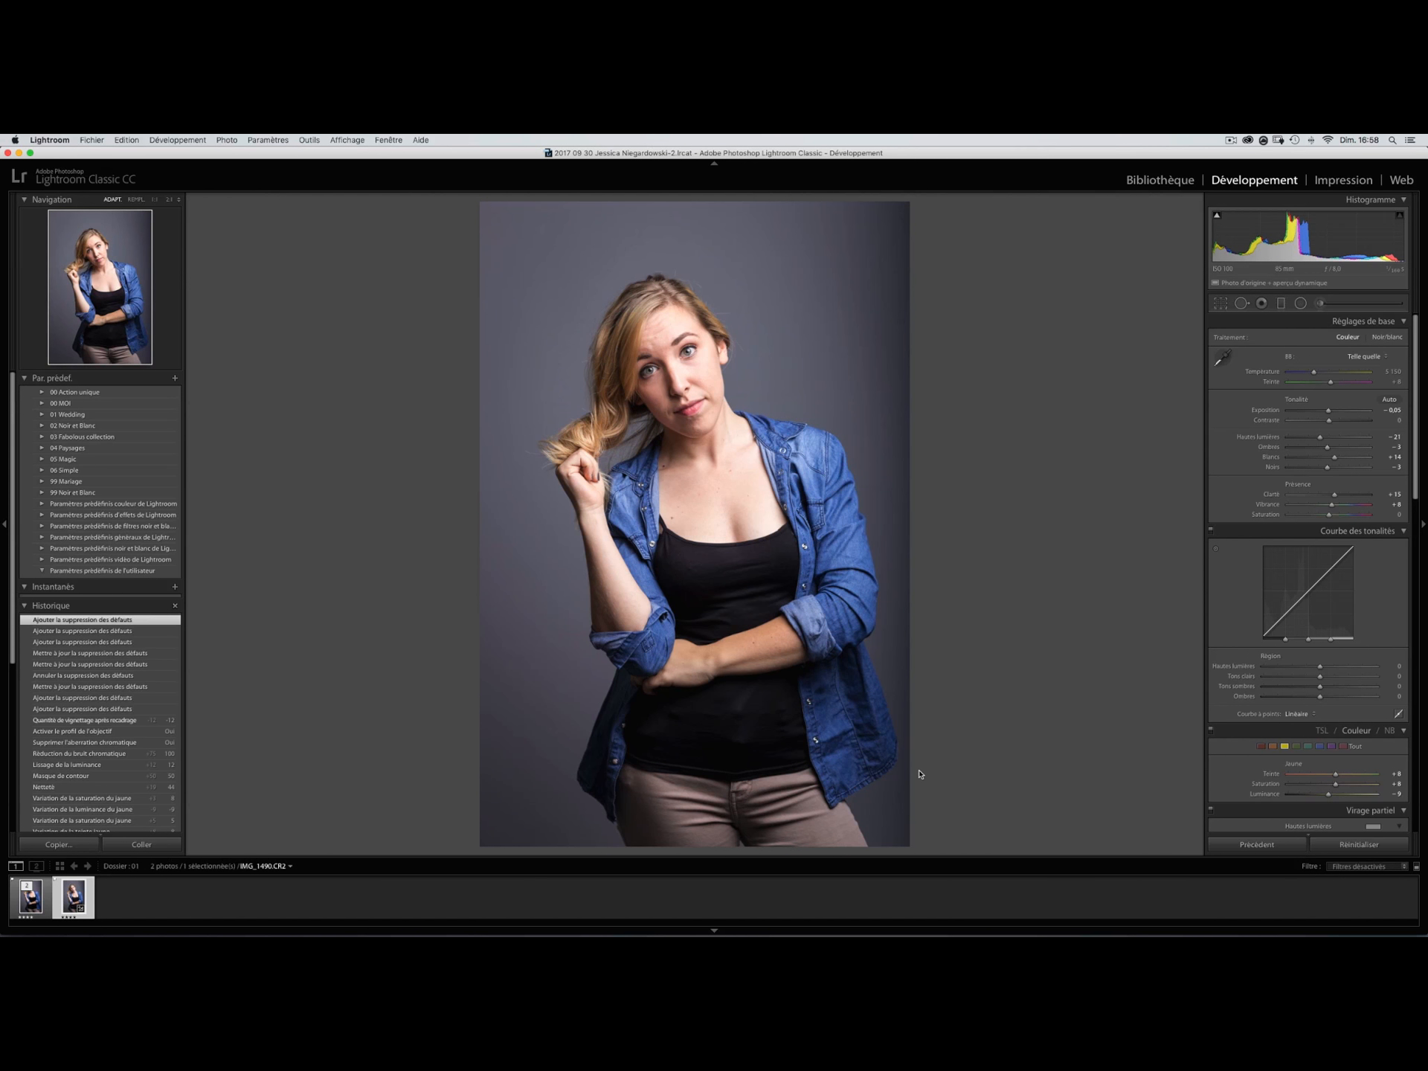
{"action": "key", "text": "Left"}
{"action": "key", "text": "Right"}
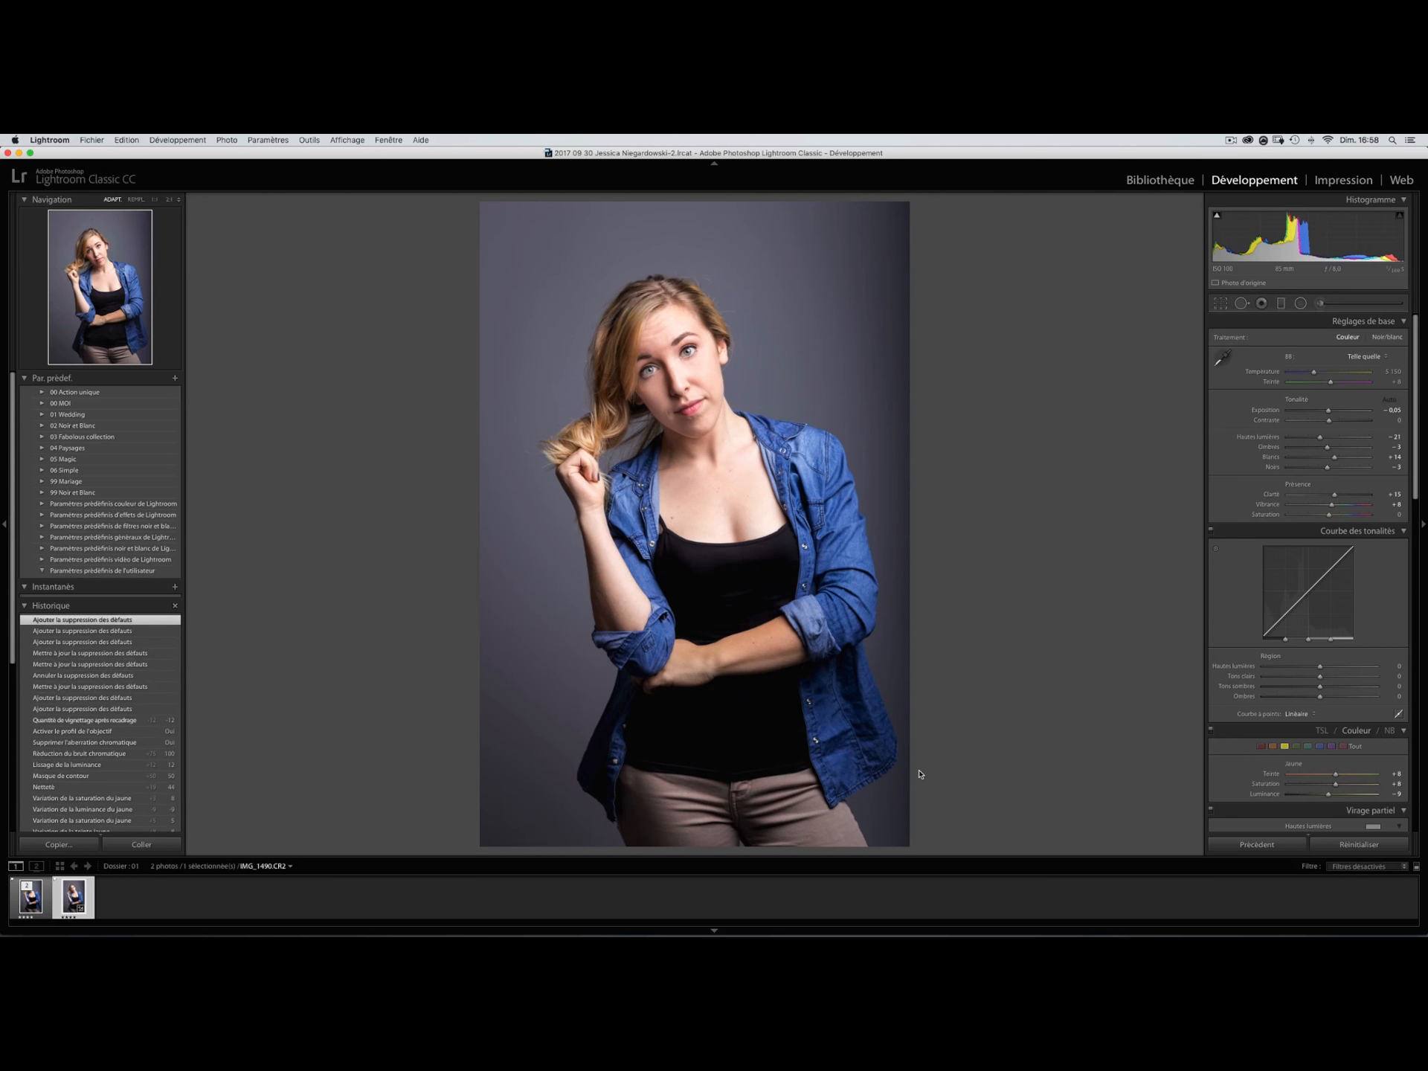
{"action": "key", "text": "Left"}
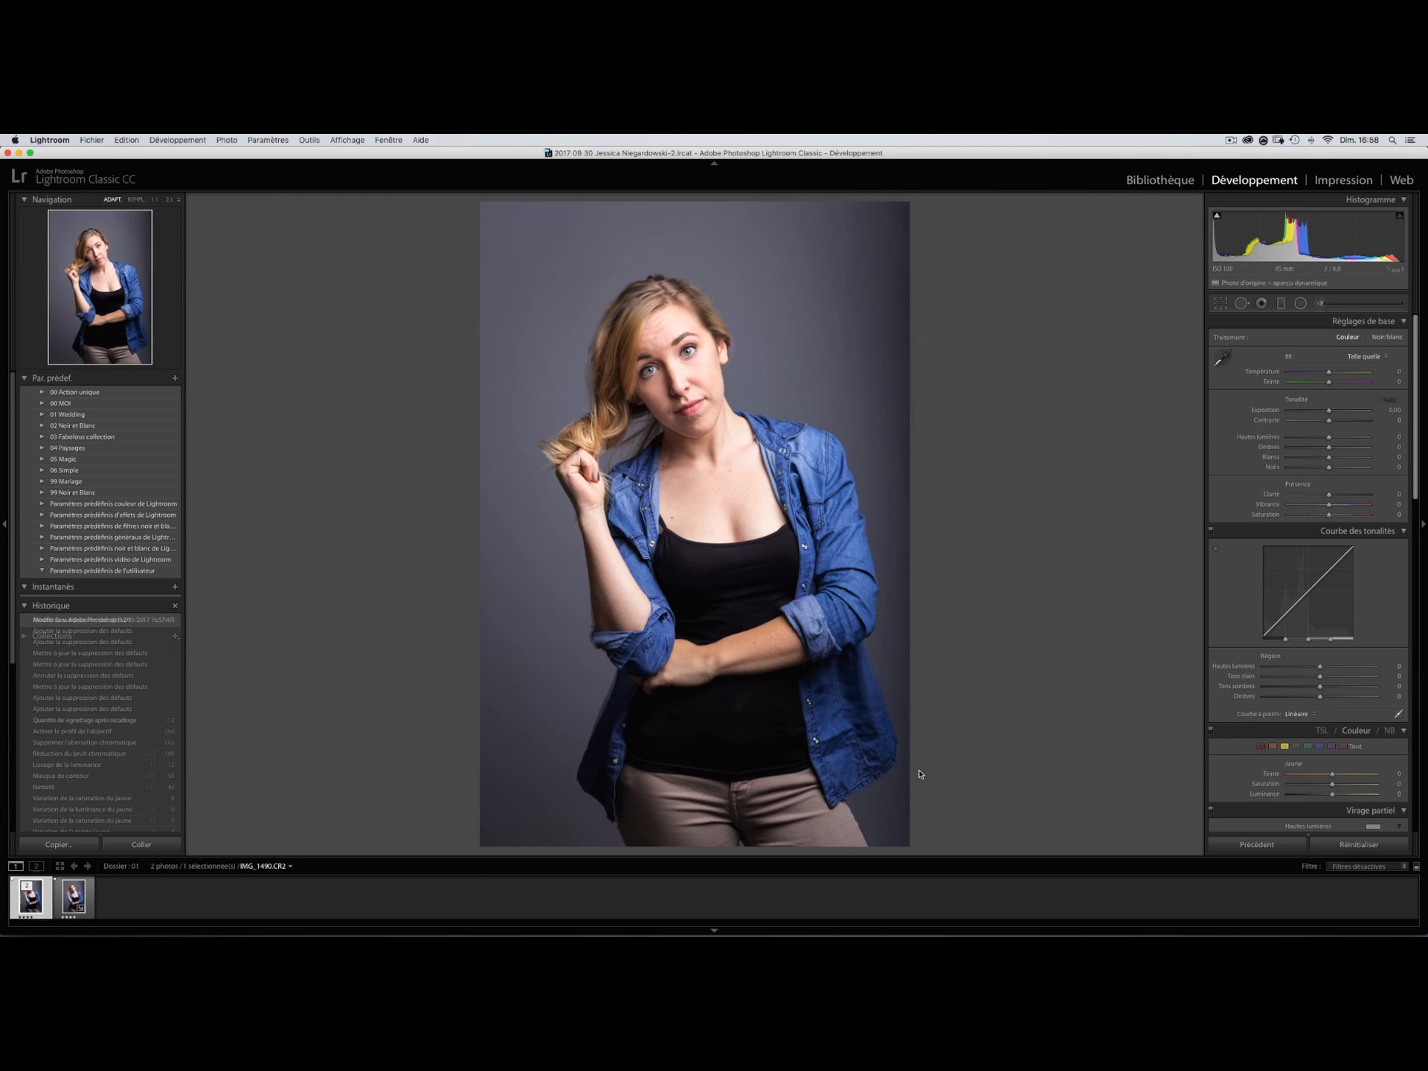
{"action": "key", "text": "Right"}
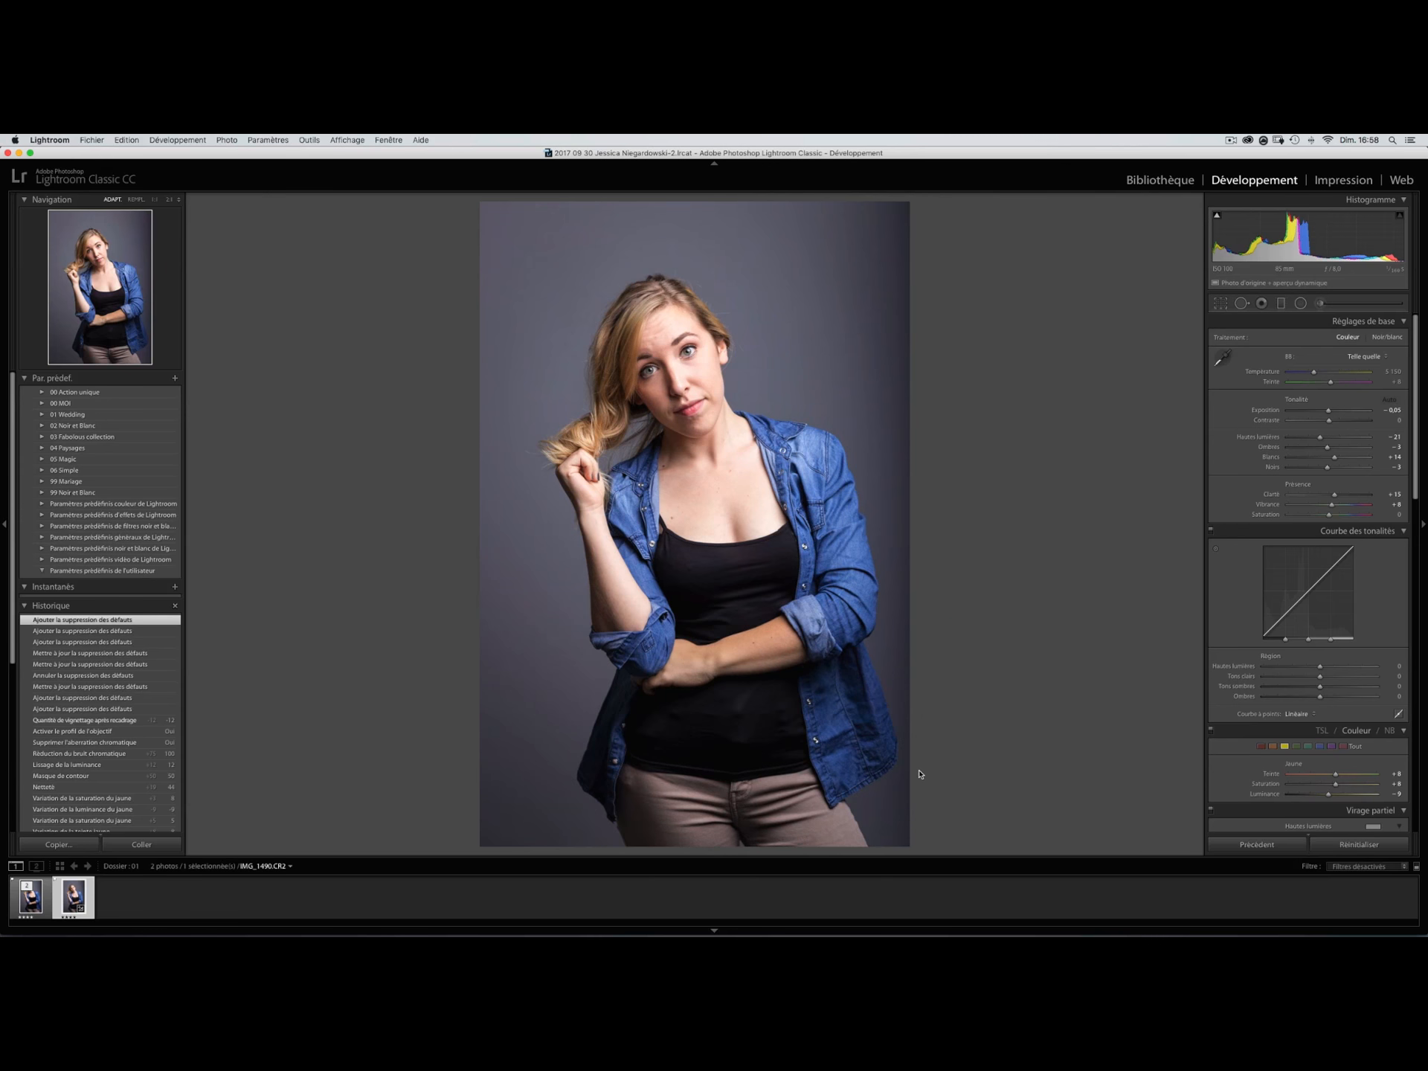
{"action": "key", "text": "Left"}
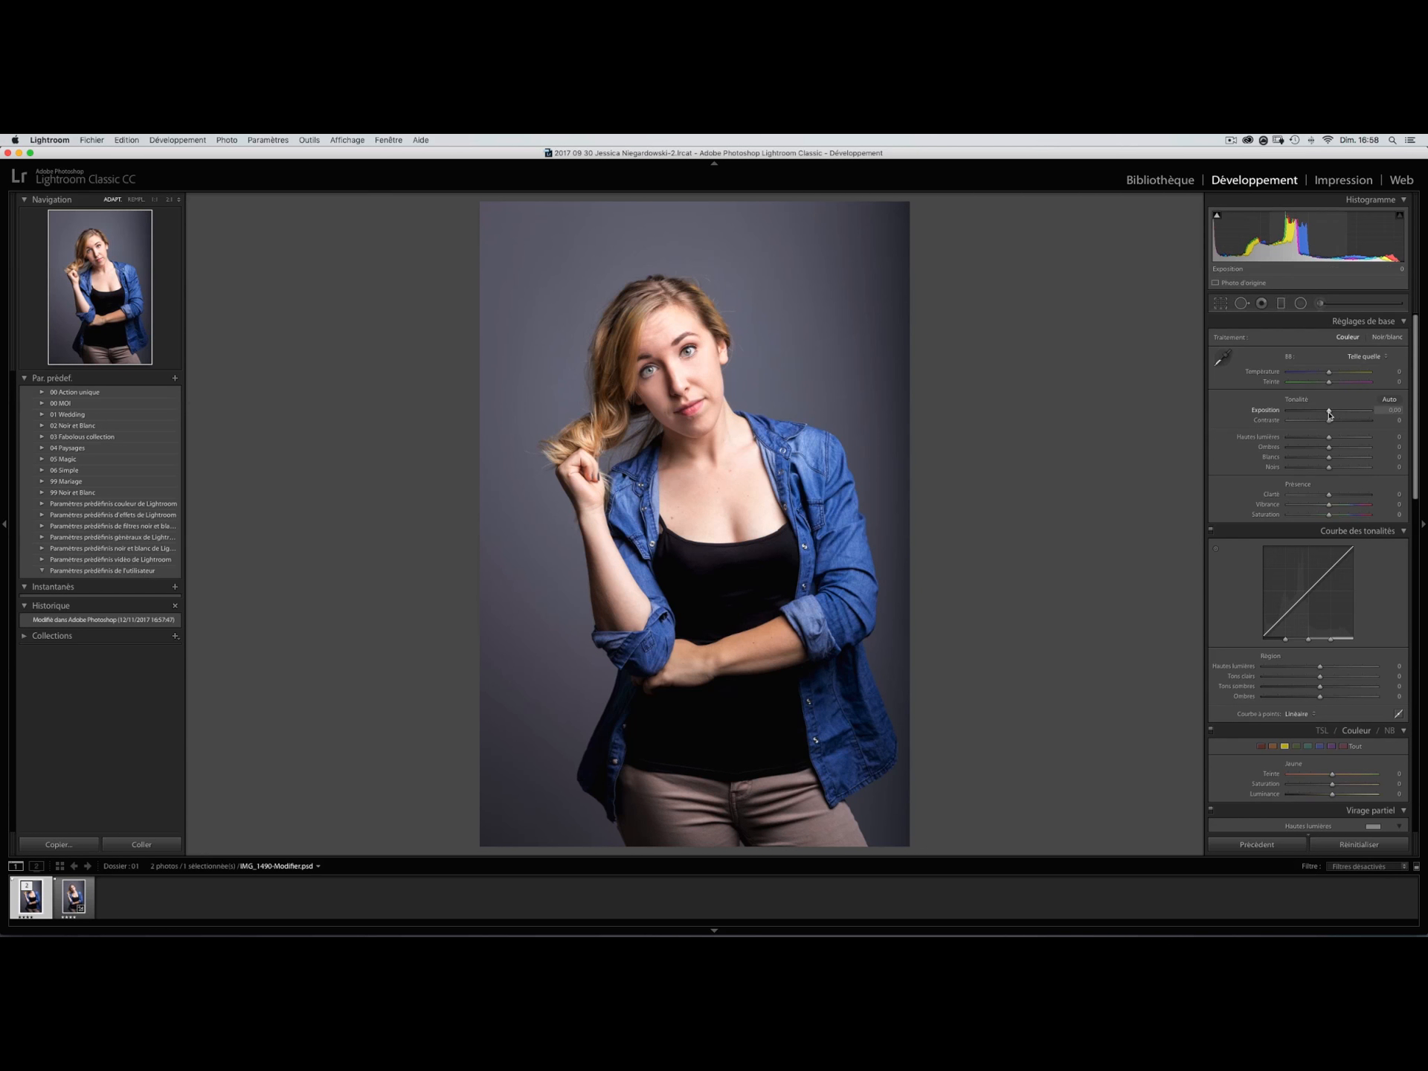
- Raise the retouched photo's global exposure slightly and set its temperature to −5
{"action": "left_click_drag", "start_coordinate": [1328, 411], "coordinate": [1329, 382]}
- Add a large radial filter around the woman, centre it on her torso, and set its exposure to −1.83
{"action": "key", "text": "shift+m"}
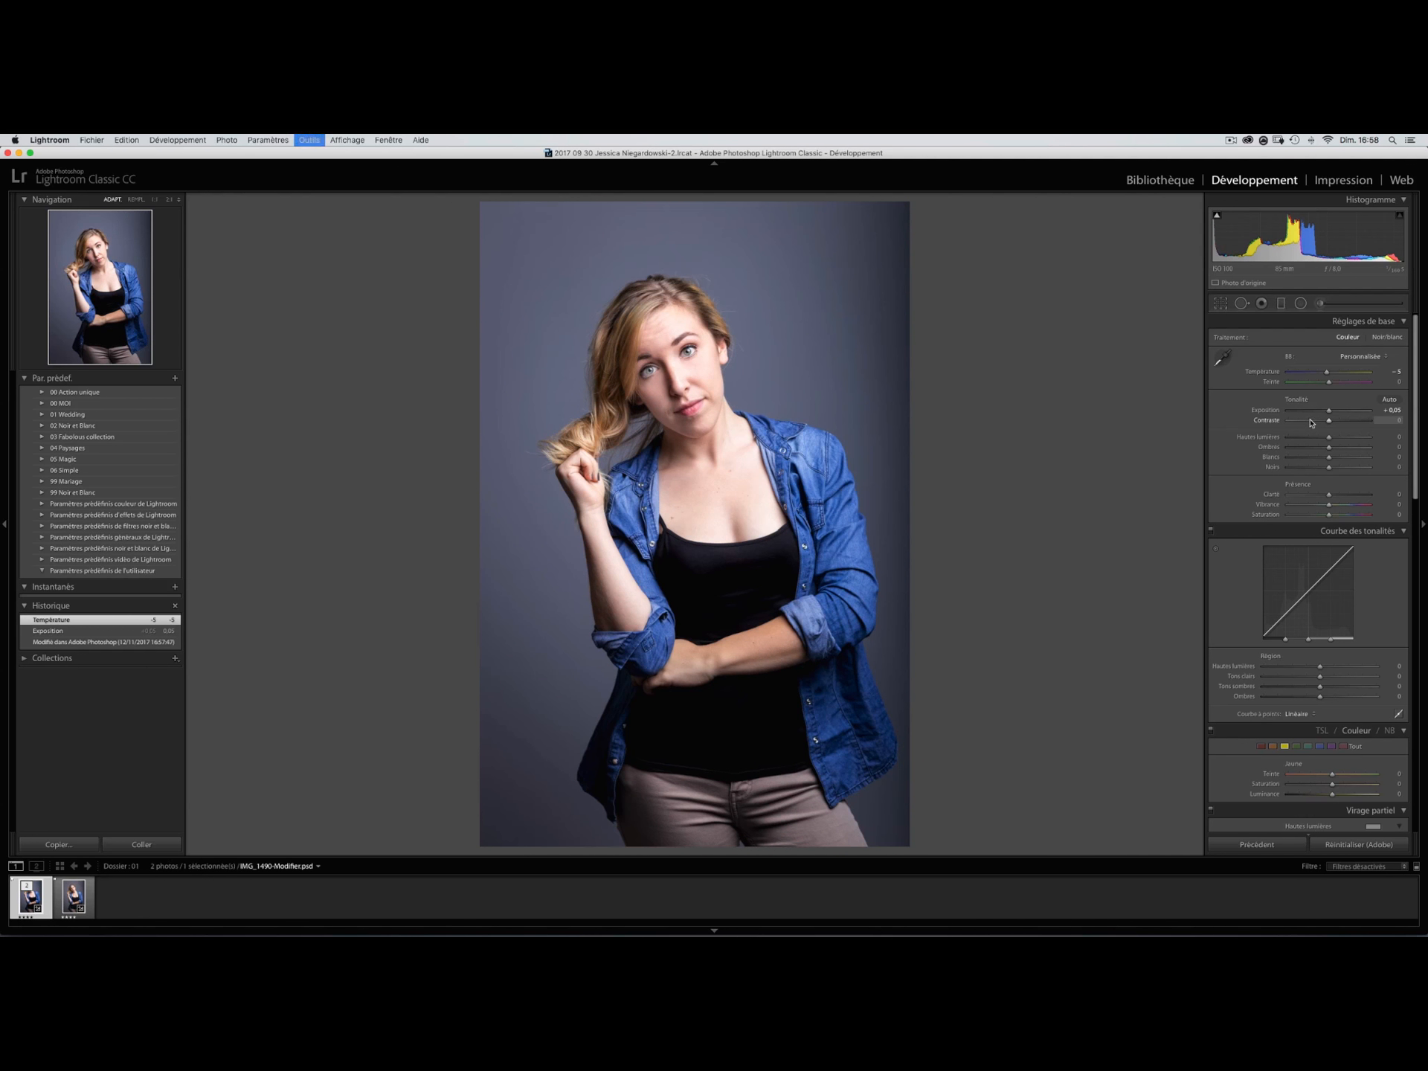
{"action": "left_click_drag", "start_coordinate": [725, 580], "coordinate": [975, 283]}
{"action": "left_click_drag", "start_coordinate": [825, 412], "coordinate": [798, 364]}
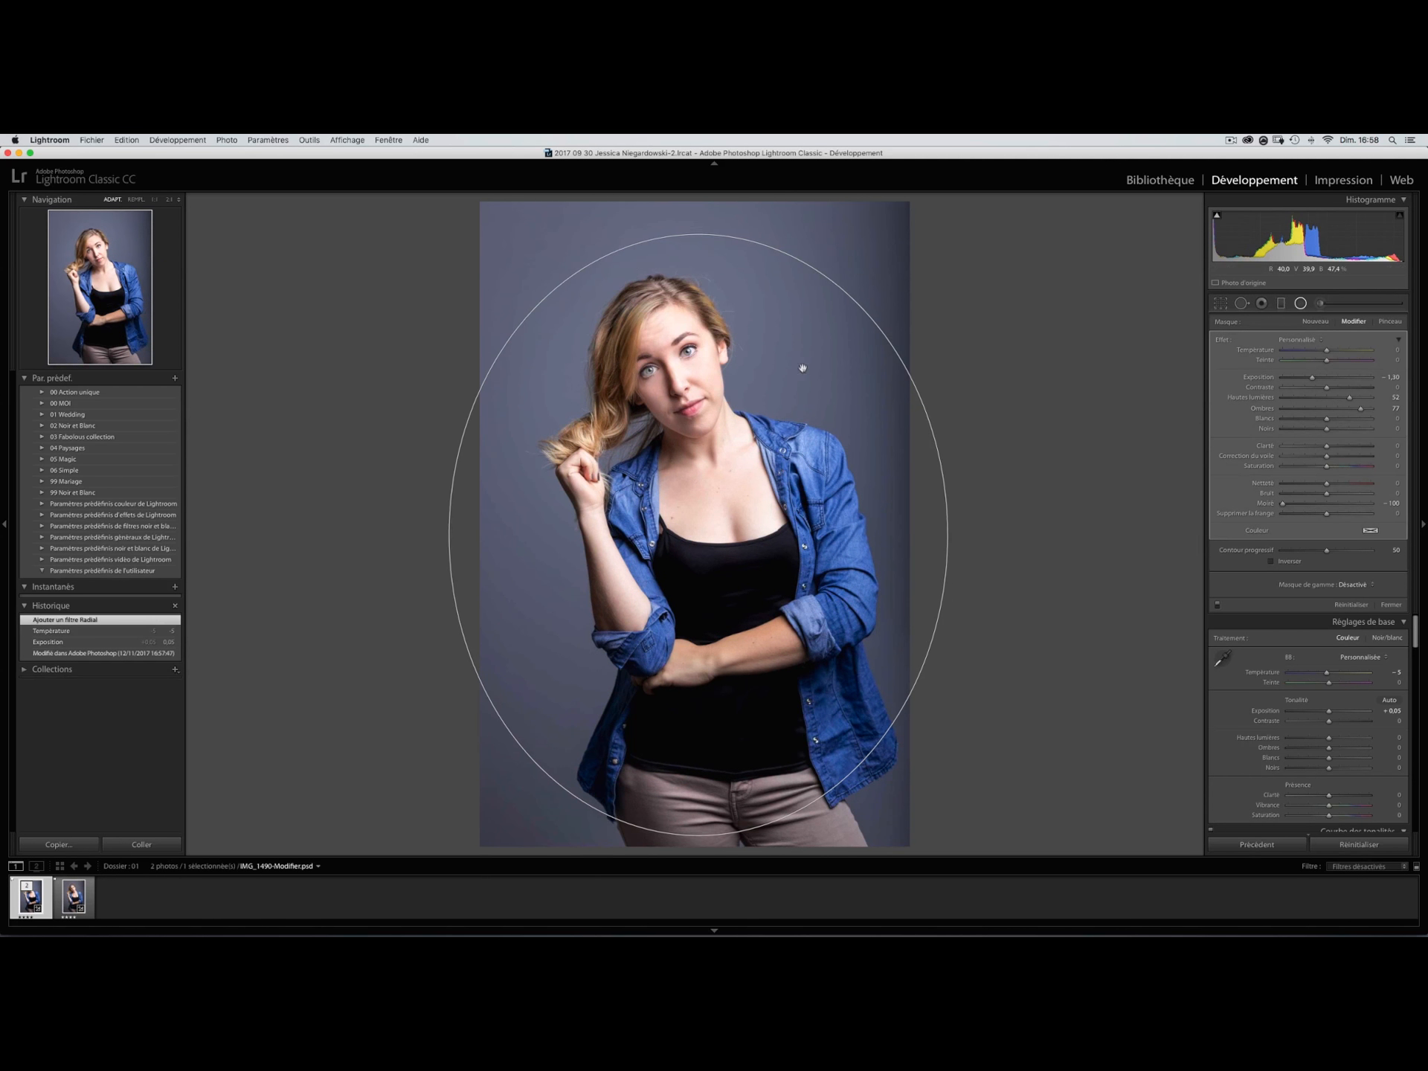
{"action": "left_click_drag", "start_coordinate": [1310, 379], "coordinate": [1307, 380]}
{"action": "mouse_move", "coordinate": [791, 493]}
{"action": "left_mouse_down"}
{"action": "mouse_move", "coordinate": [777, 444]}
{"action": "mouse_move", "coordinate": [794, 504]}
{"action": "left_mouse_up"}
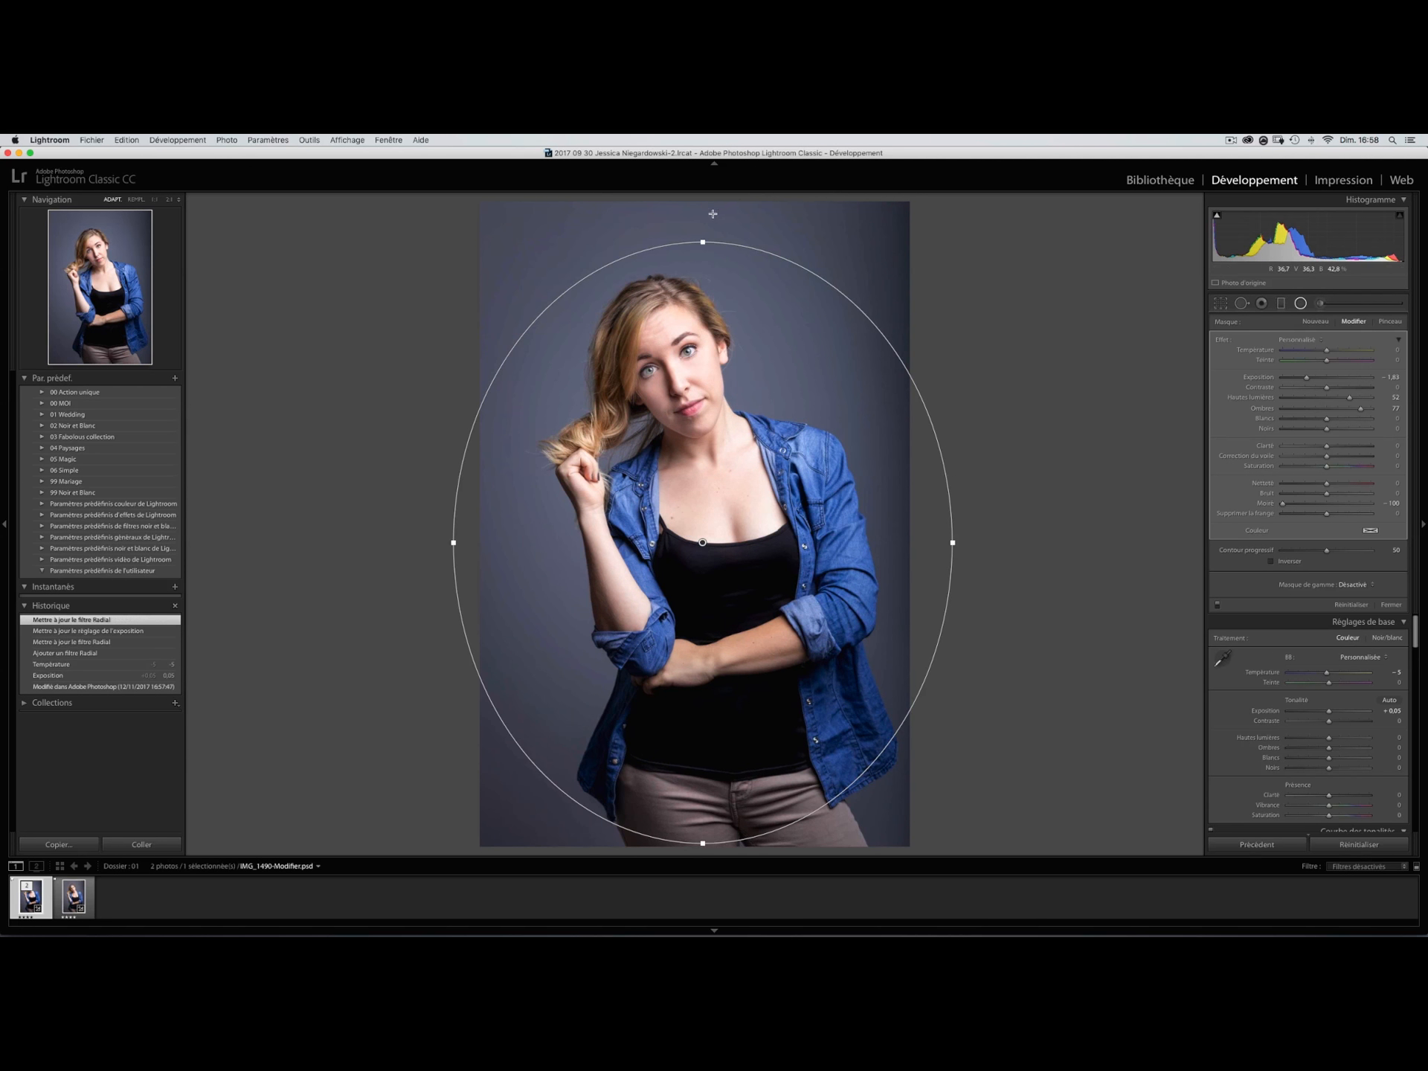
- Delete the stray second radial filter, and tilt the main one slightly while moving it up toward the chest
{"action": "left_click_drag", "start_coordinate": [714, 213], "coordinate": [698, 213]}
{"action": "key", "text": "BackSpace"}
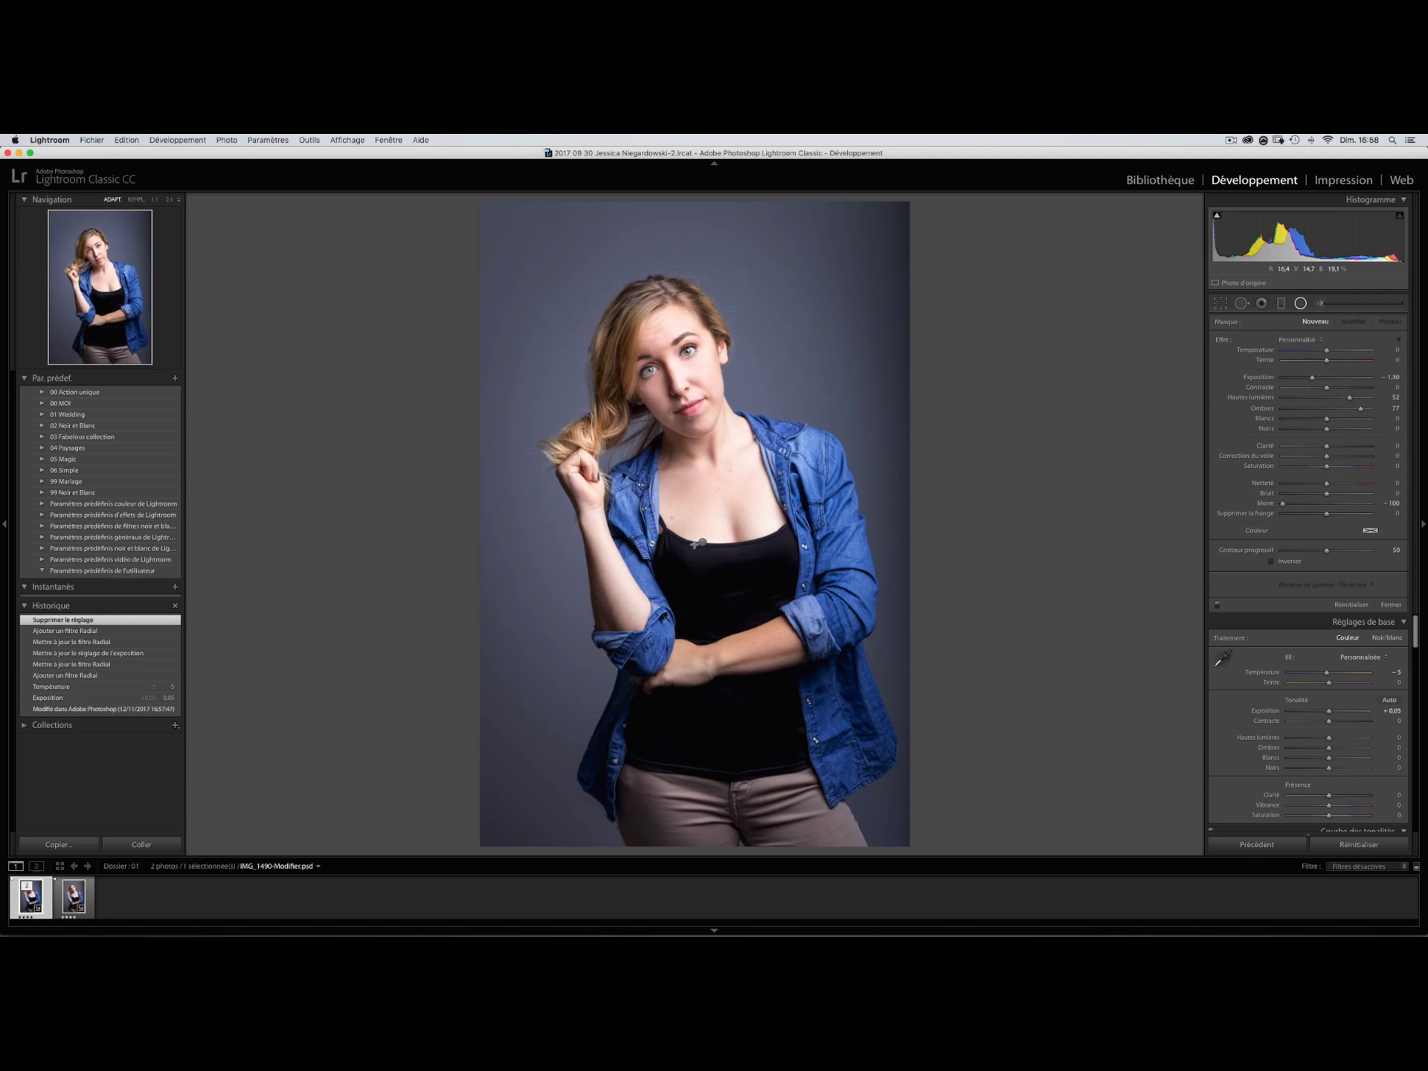
{"action": "left_click", "coordinate": [703, 543]}
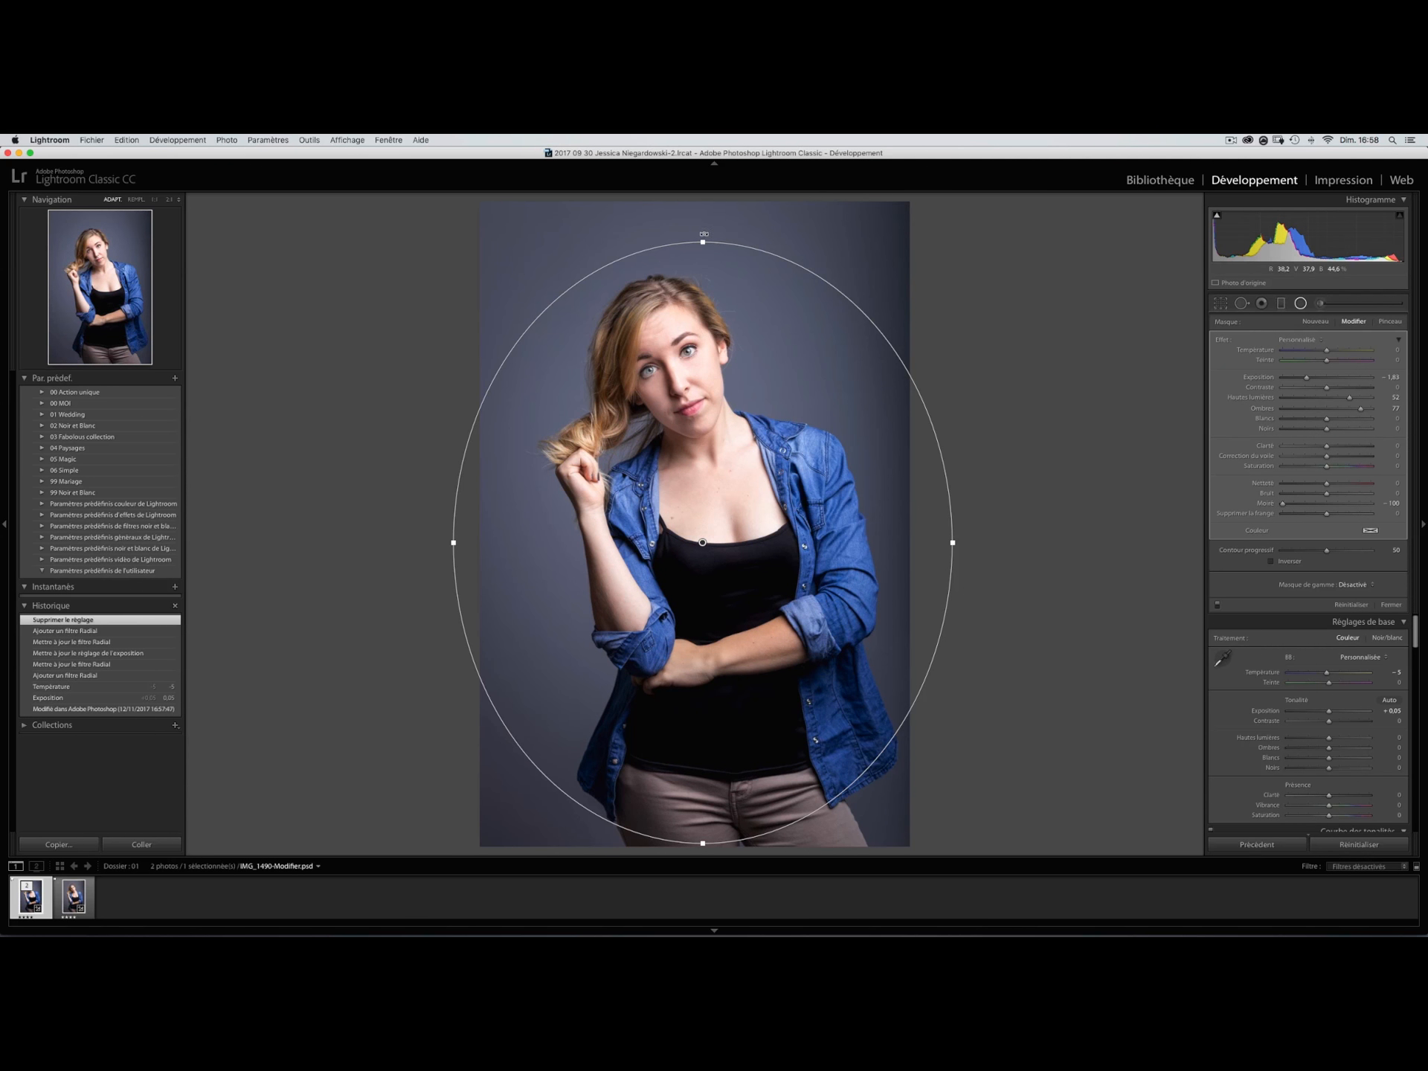
{"action": "left_click_drag", "start_coordinate": [704, 234], "coordinate": [661, 235]}
{"action": "left_click_drag", "start_coordinate": [679, 392], "coordinate": [667, 317]}
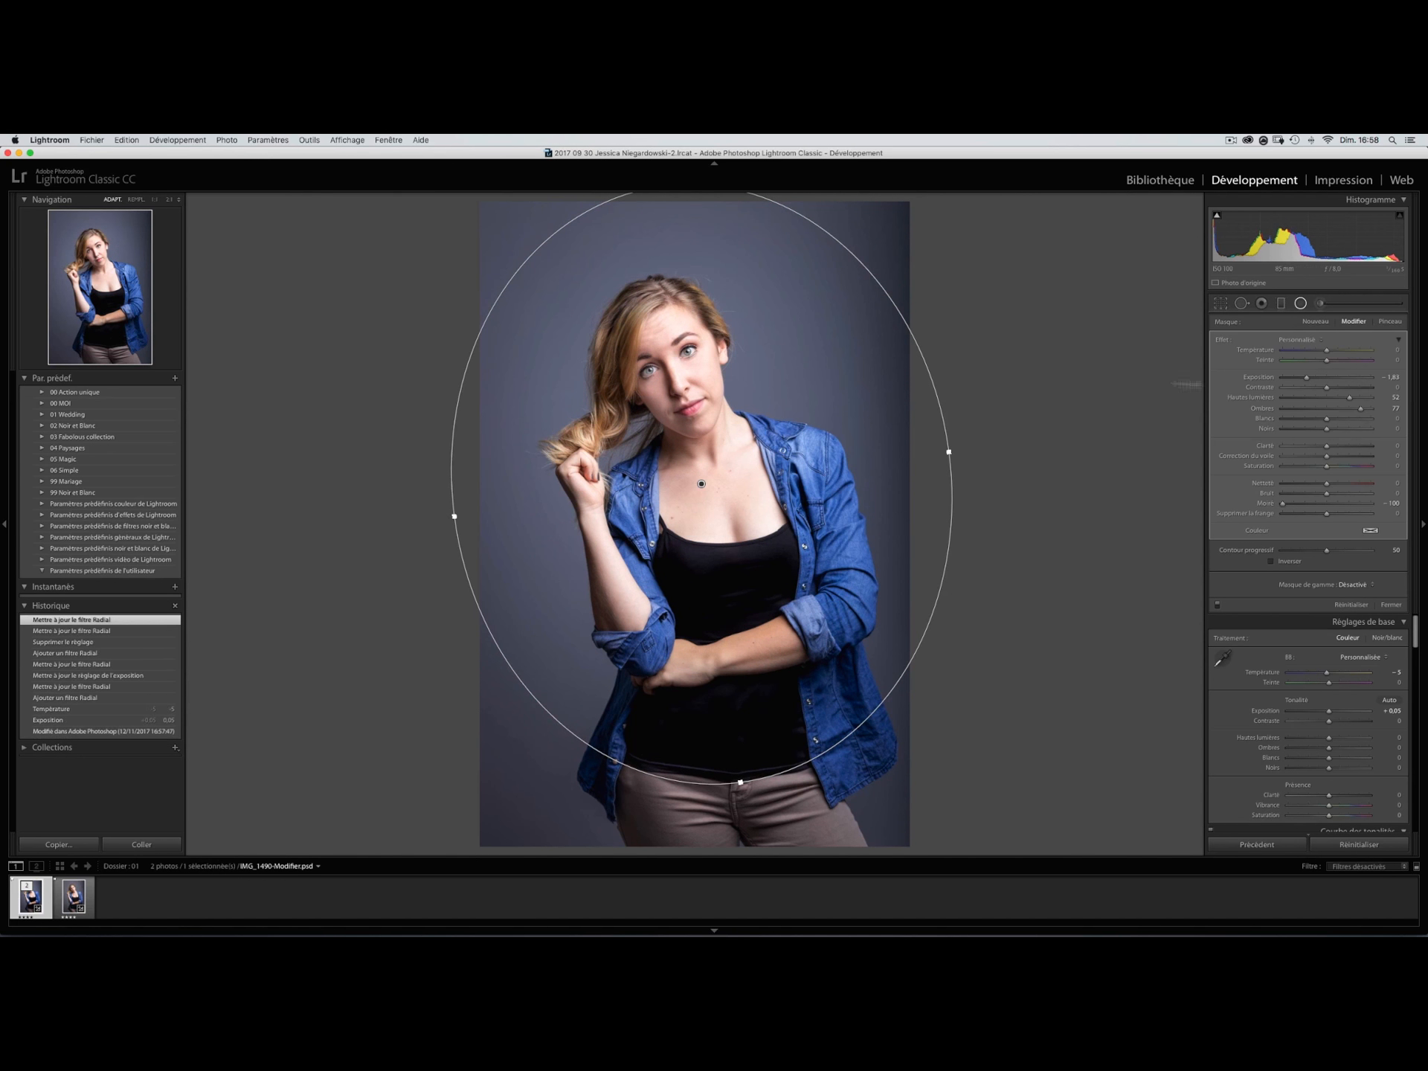
- Darken the area outside the ellipse by setting the radial filter's exposure to −2.04, and finish editing it
{"action": "left_click_drag", "start_coordinate": [1301, 380], "coordinate": [1302, 379]}
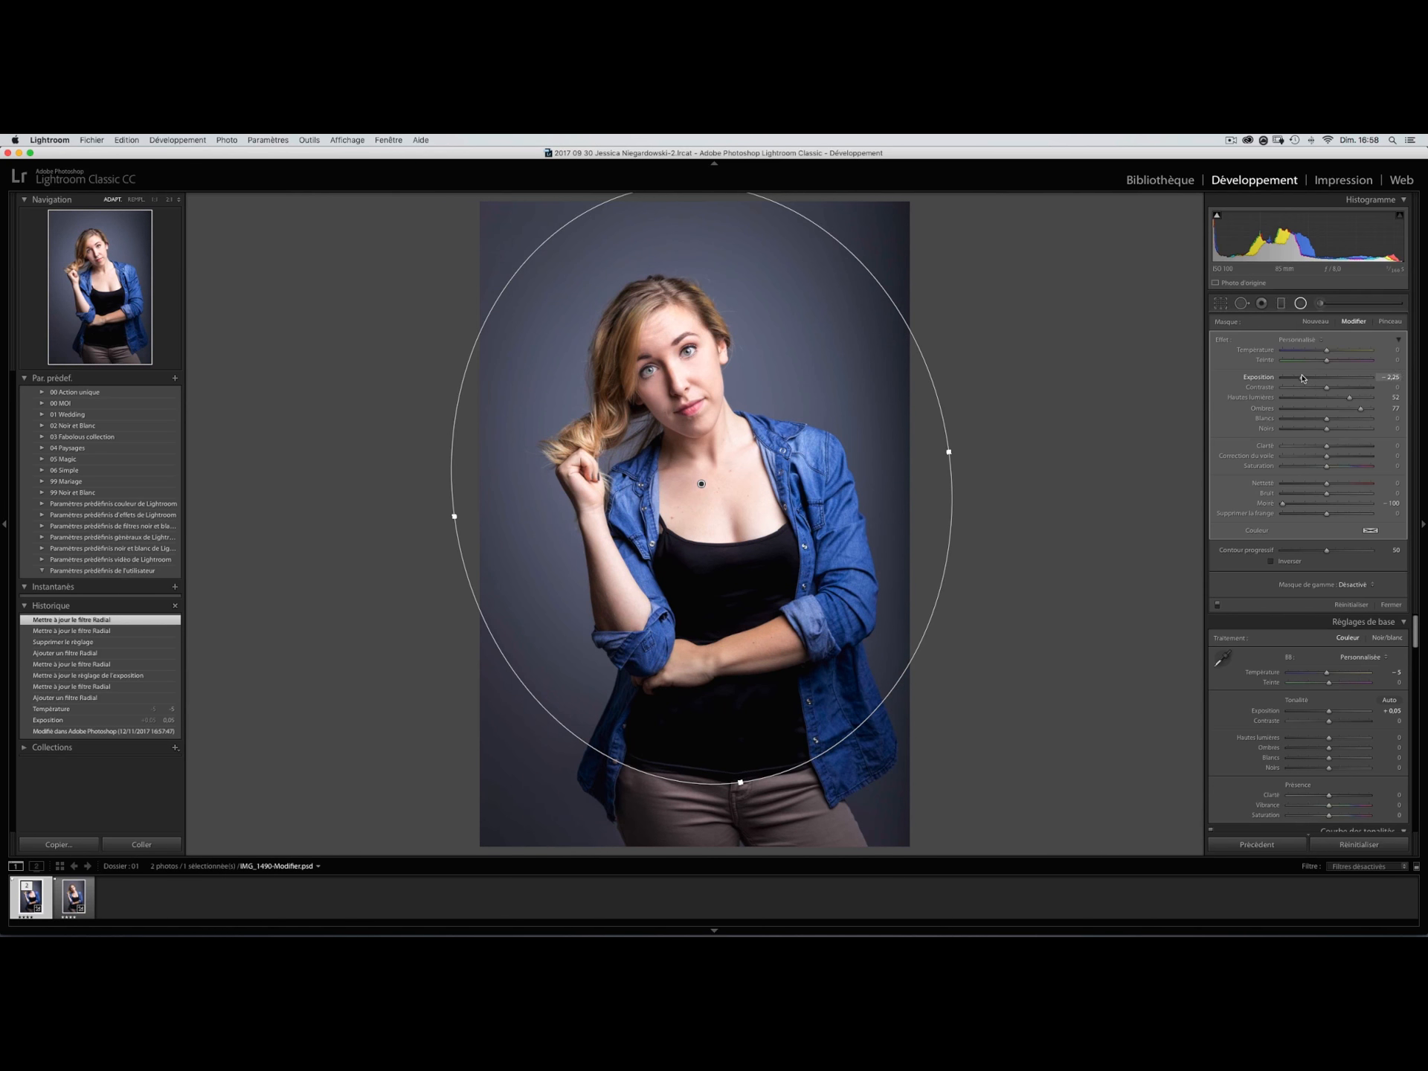
{"action": "left_click_drag", "start_coordinate": [1302, 378], "coordinate": [1302, 379]}
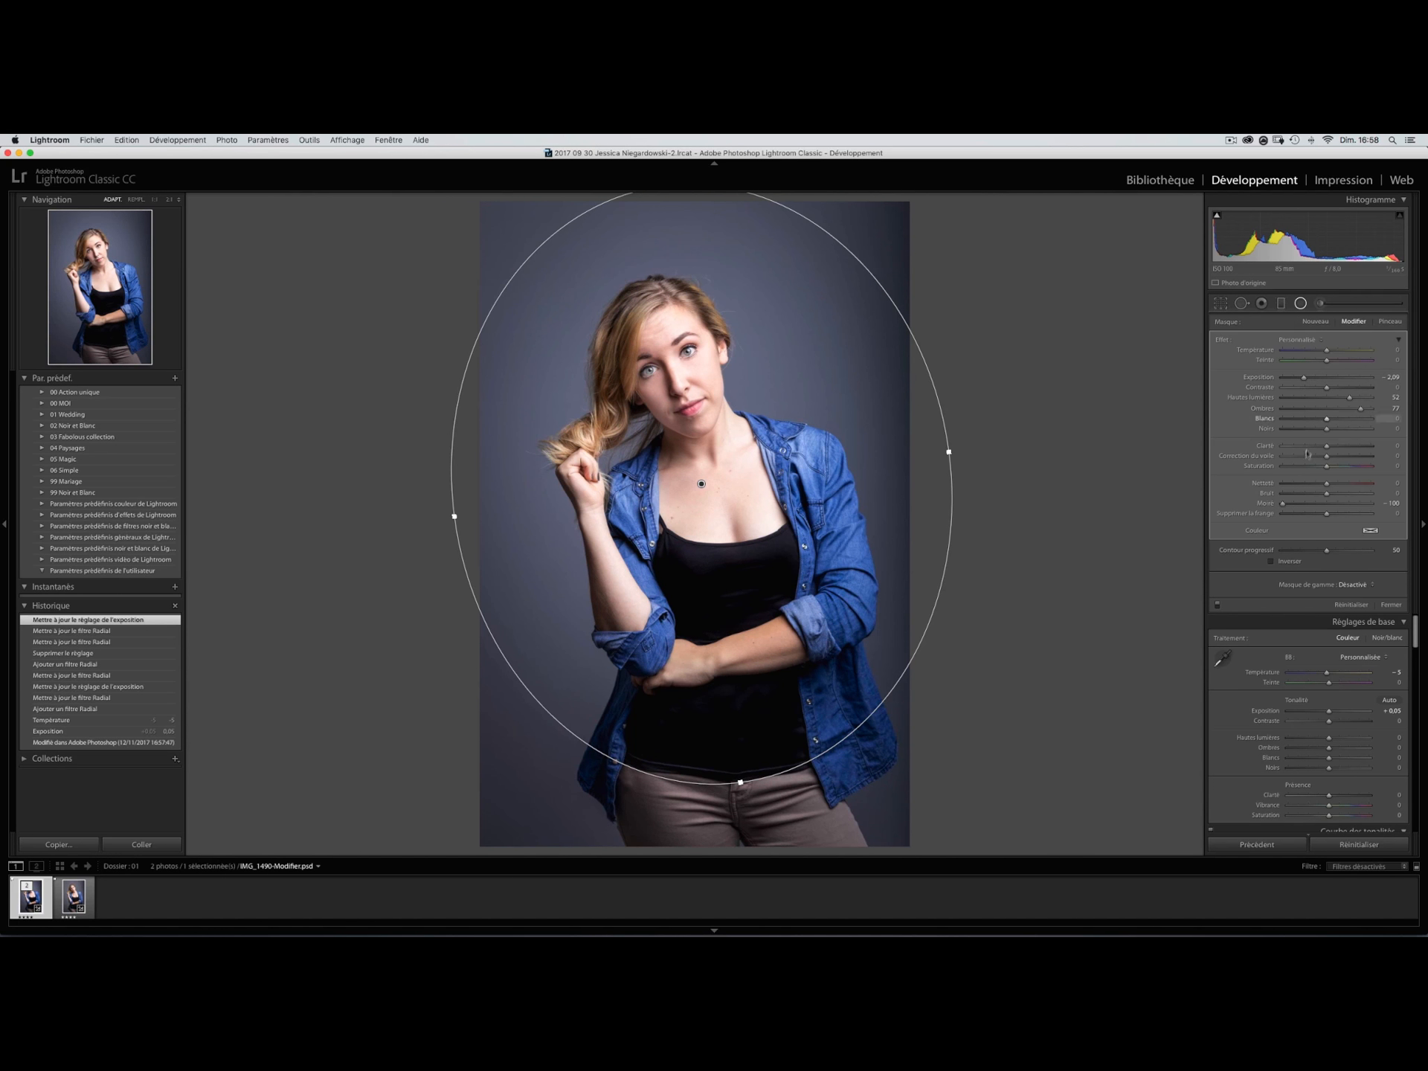
{"action": "key", "text": "shift+m"}
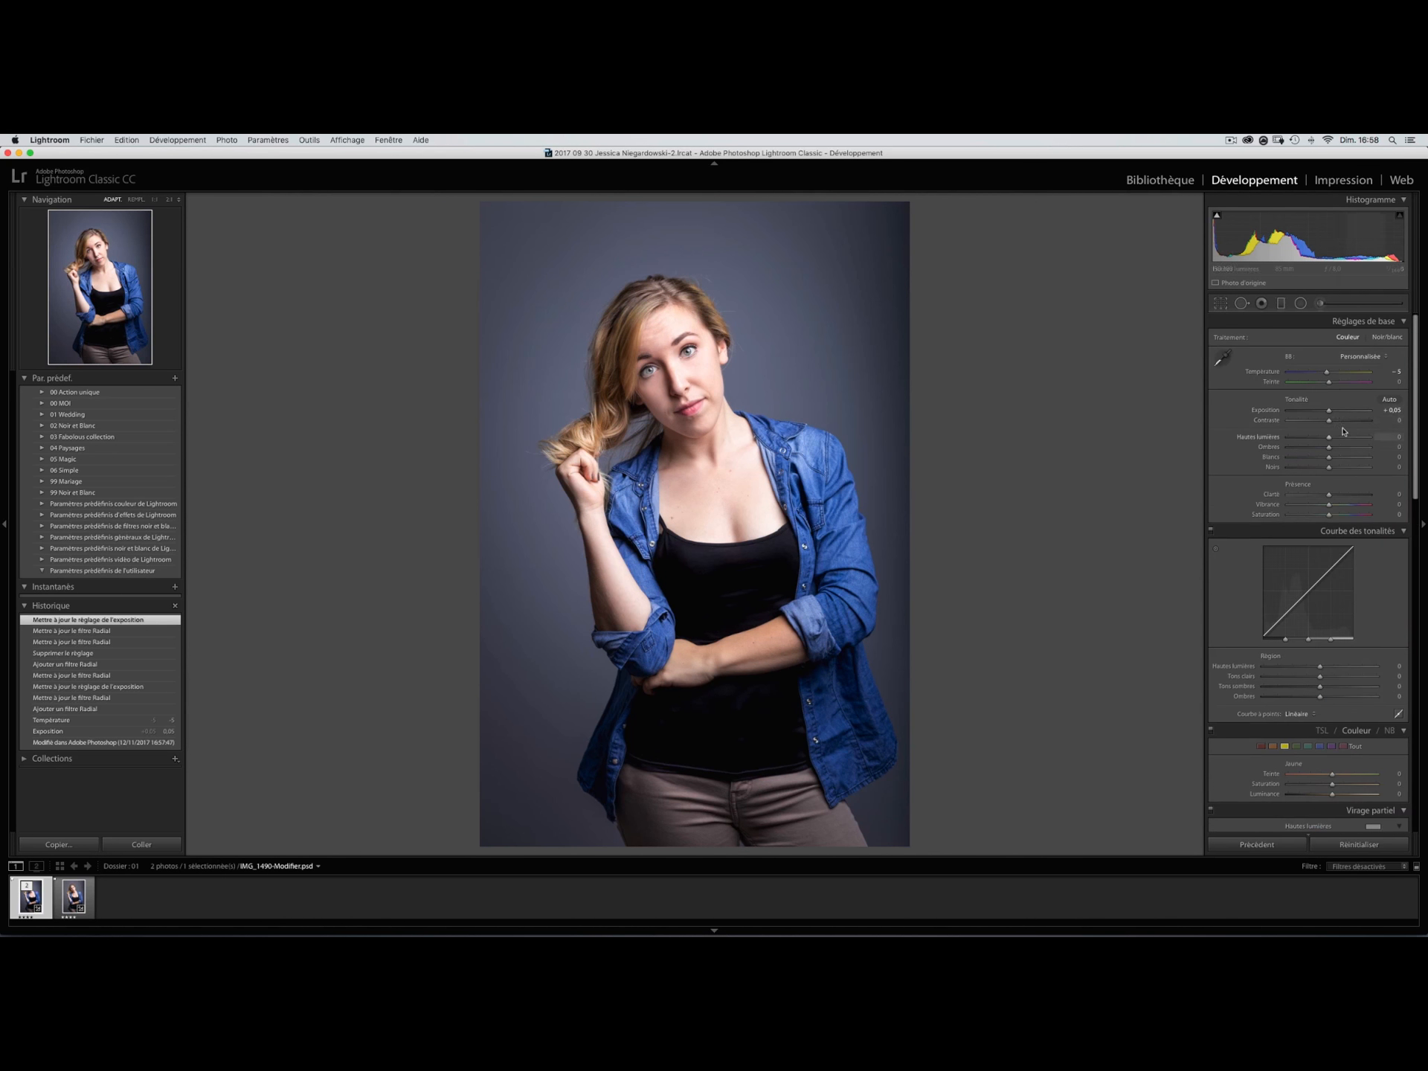
- Set the global exposure to +0.13 and the highlights to +6, with the shadows reset to 0
{"action": "left_click_drag", "start_coordinate": [1328, 413], "coordinate": [1336, 415]}
{"action": "key", "text": "Down"}
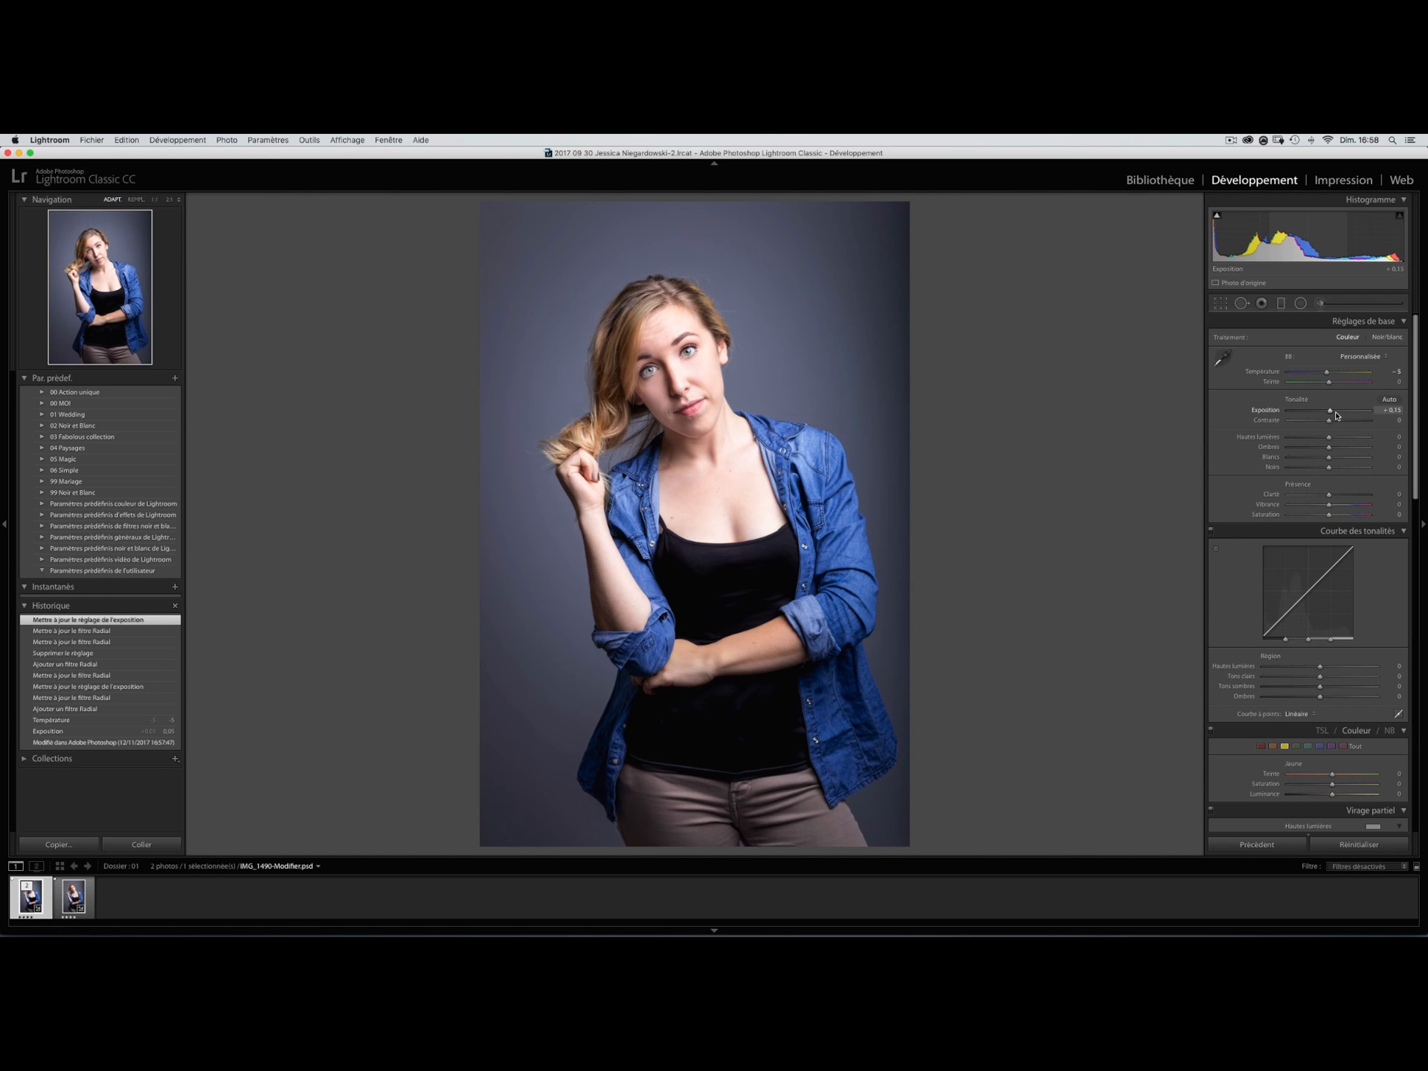
{"action": "left_click_drag", "start_coordinate": [1329, 447], "coordinate": [1333, 440]}
{"action": "double_click", "coordinate": [1336, 449]}
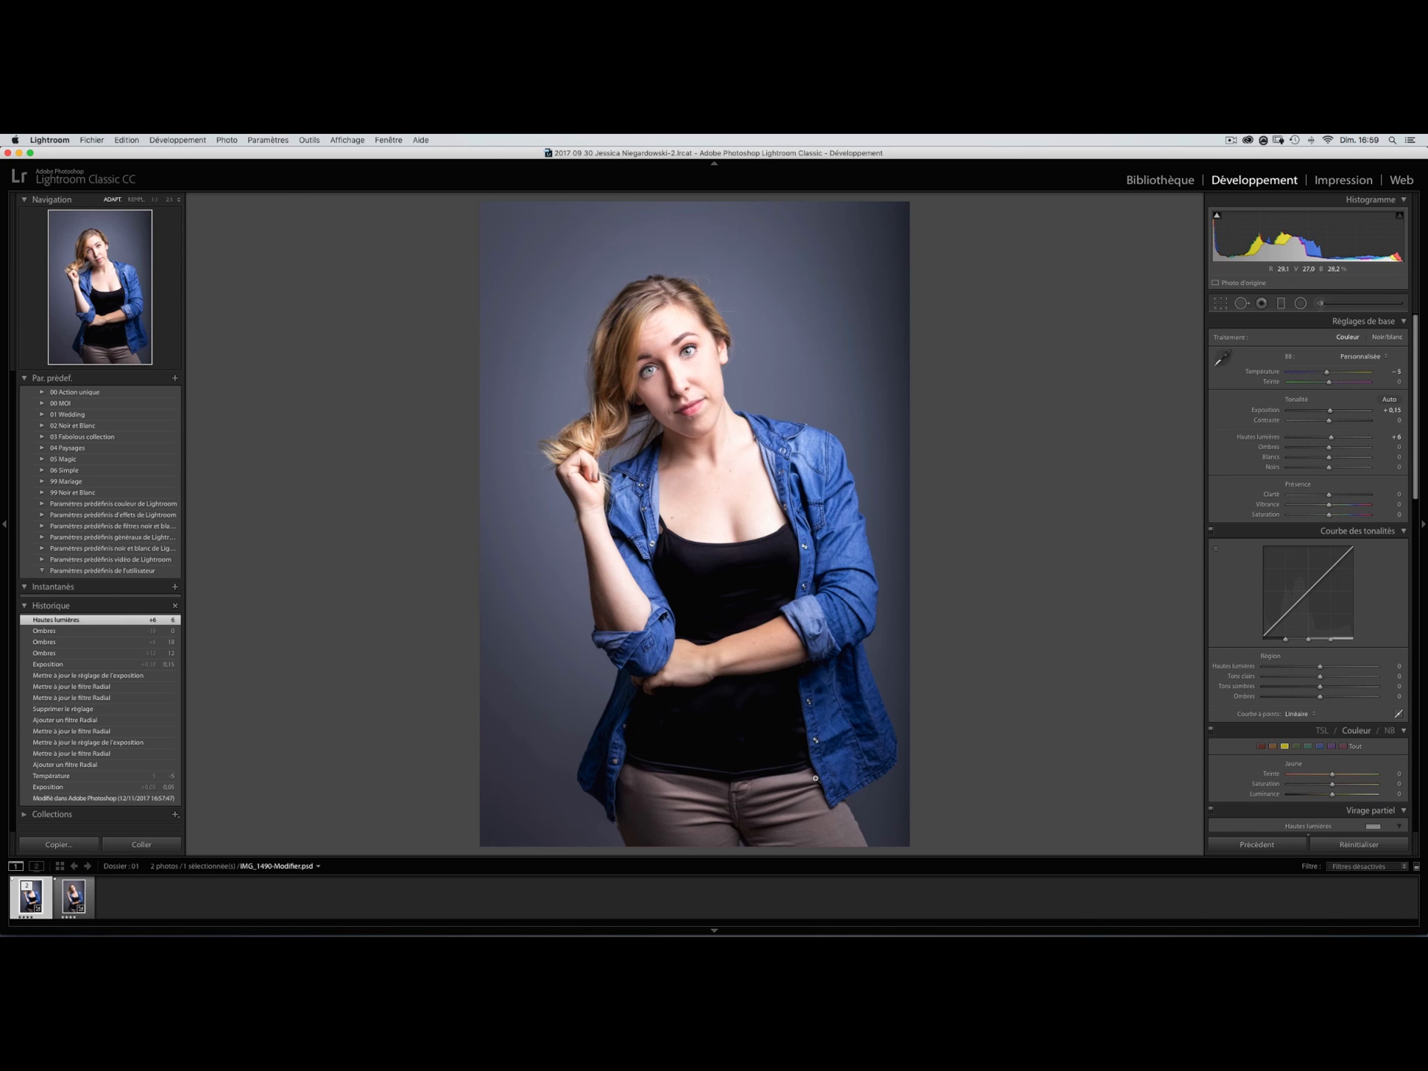
- Add a slightly tilted graduated filter over the waist and trousers with an exposure of −1.49
{"action": "key", "text": "m"}
{"action": "left_click_drag", "start_coordinate": [746, 827], "coordinate": [727, 673]}
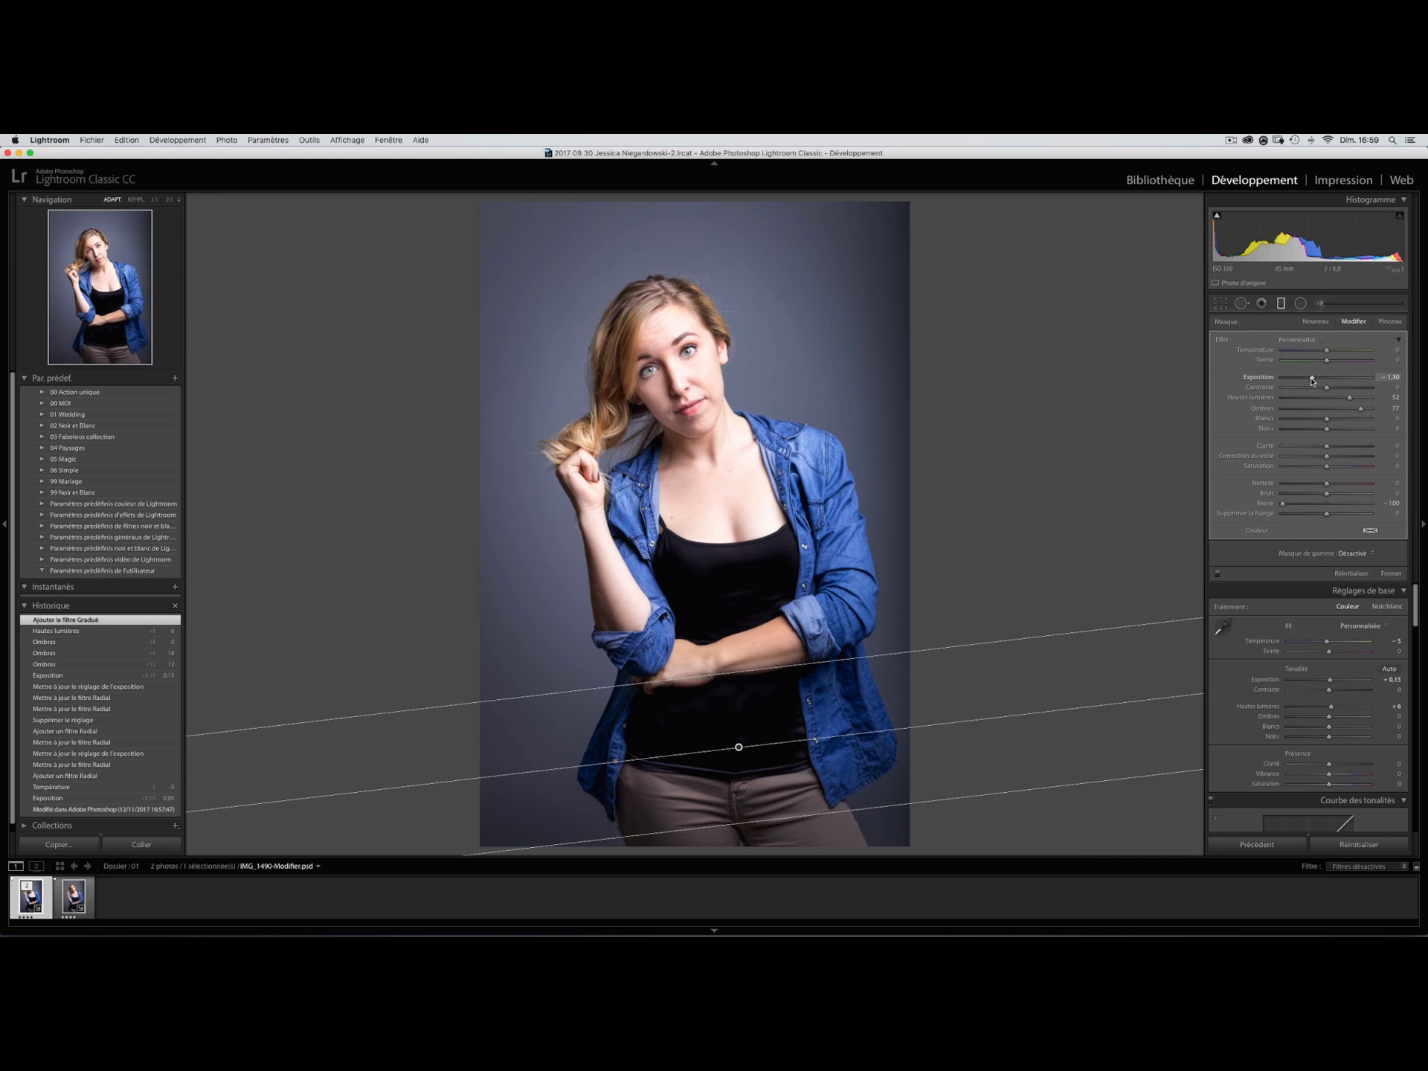
{"action": "left_click_drag", "start_coordinate": [1312, 380], "coordinate": [1309, 380]}
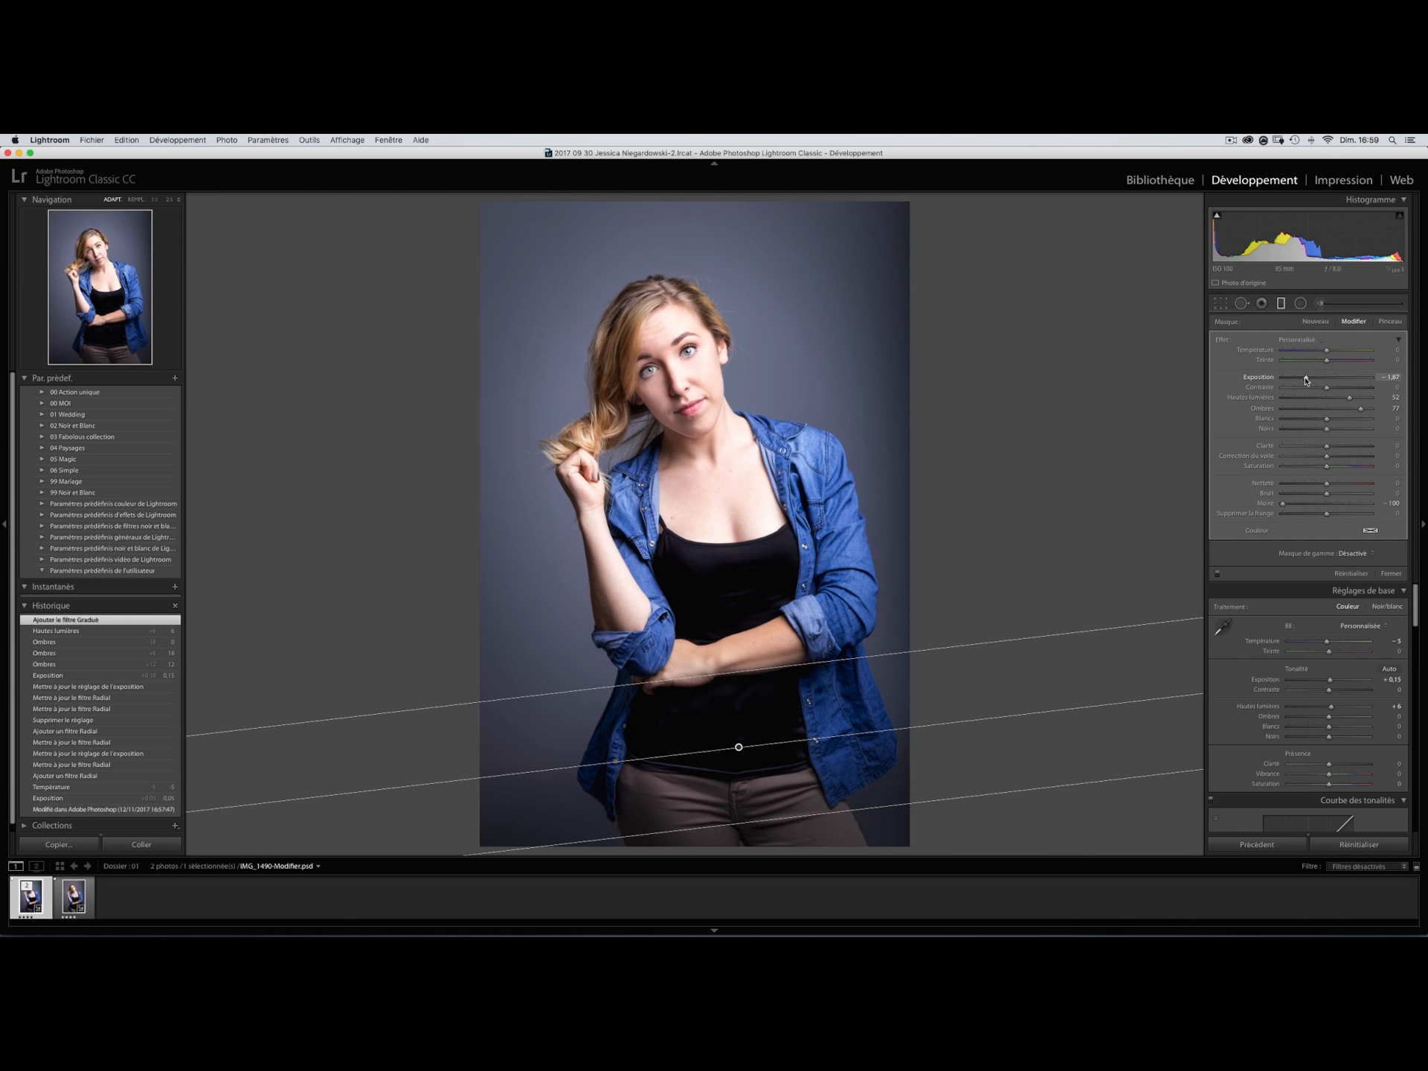
{"action": "left_click_drag", "start_coordinate": [1302, 379], "coordinate": [1317, 379]}
{"action": "left_click_drag", "start_coordinate": [1310, 380], "coordinate": [1312, 380]}
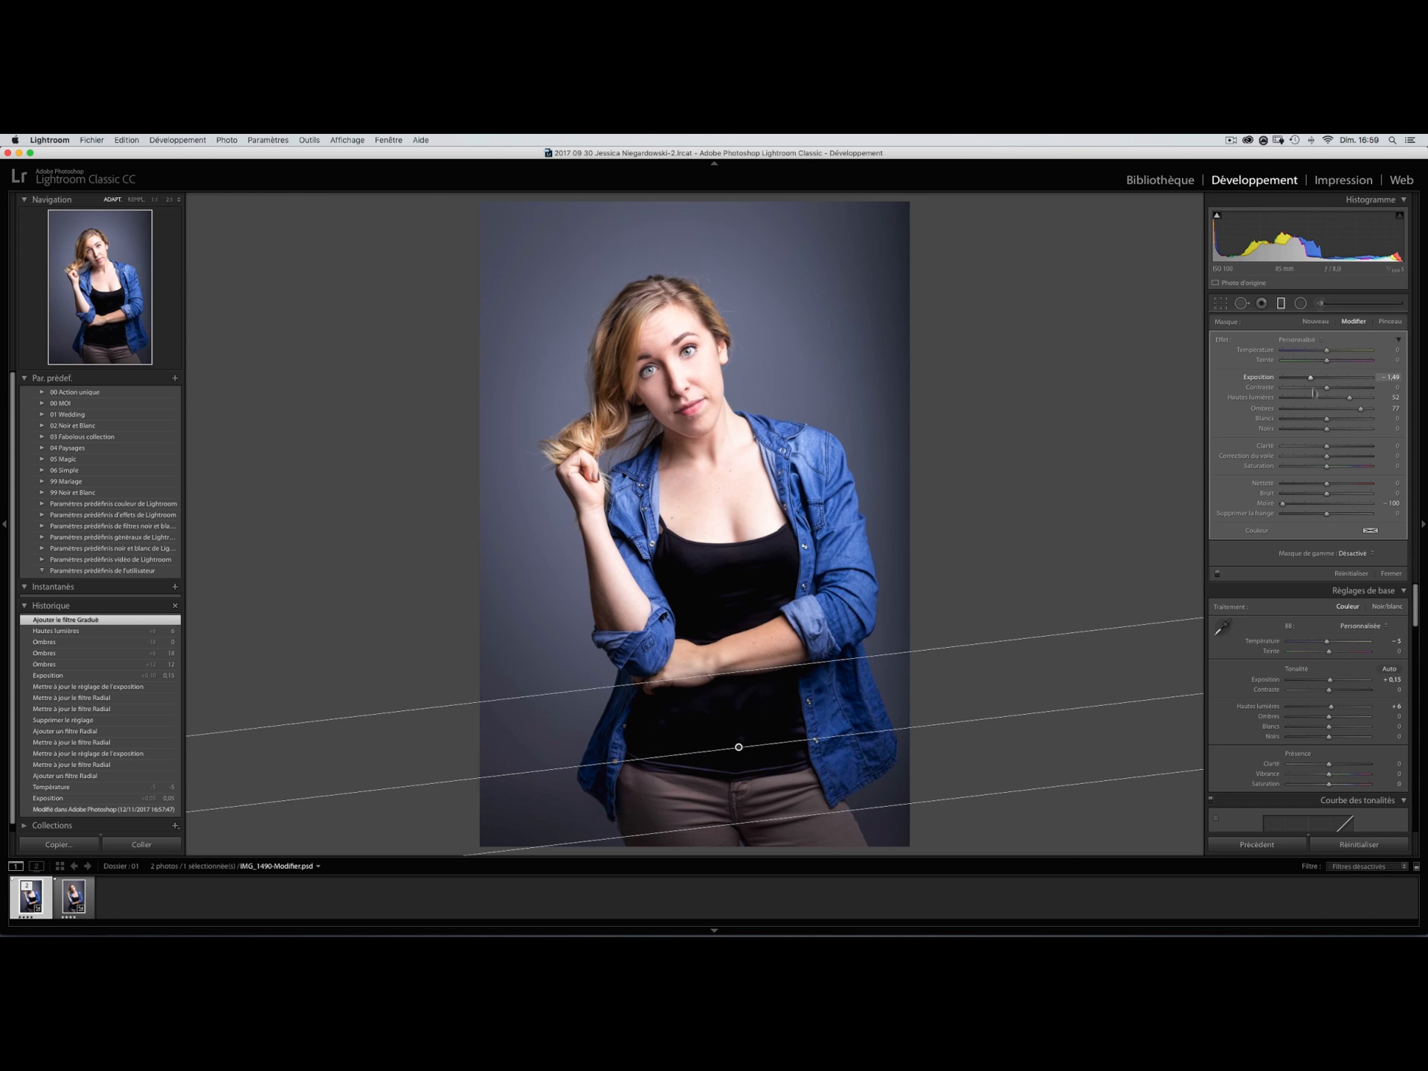
{"action": "key", "text": "m"}
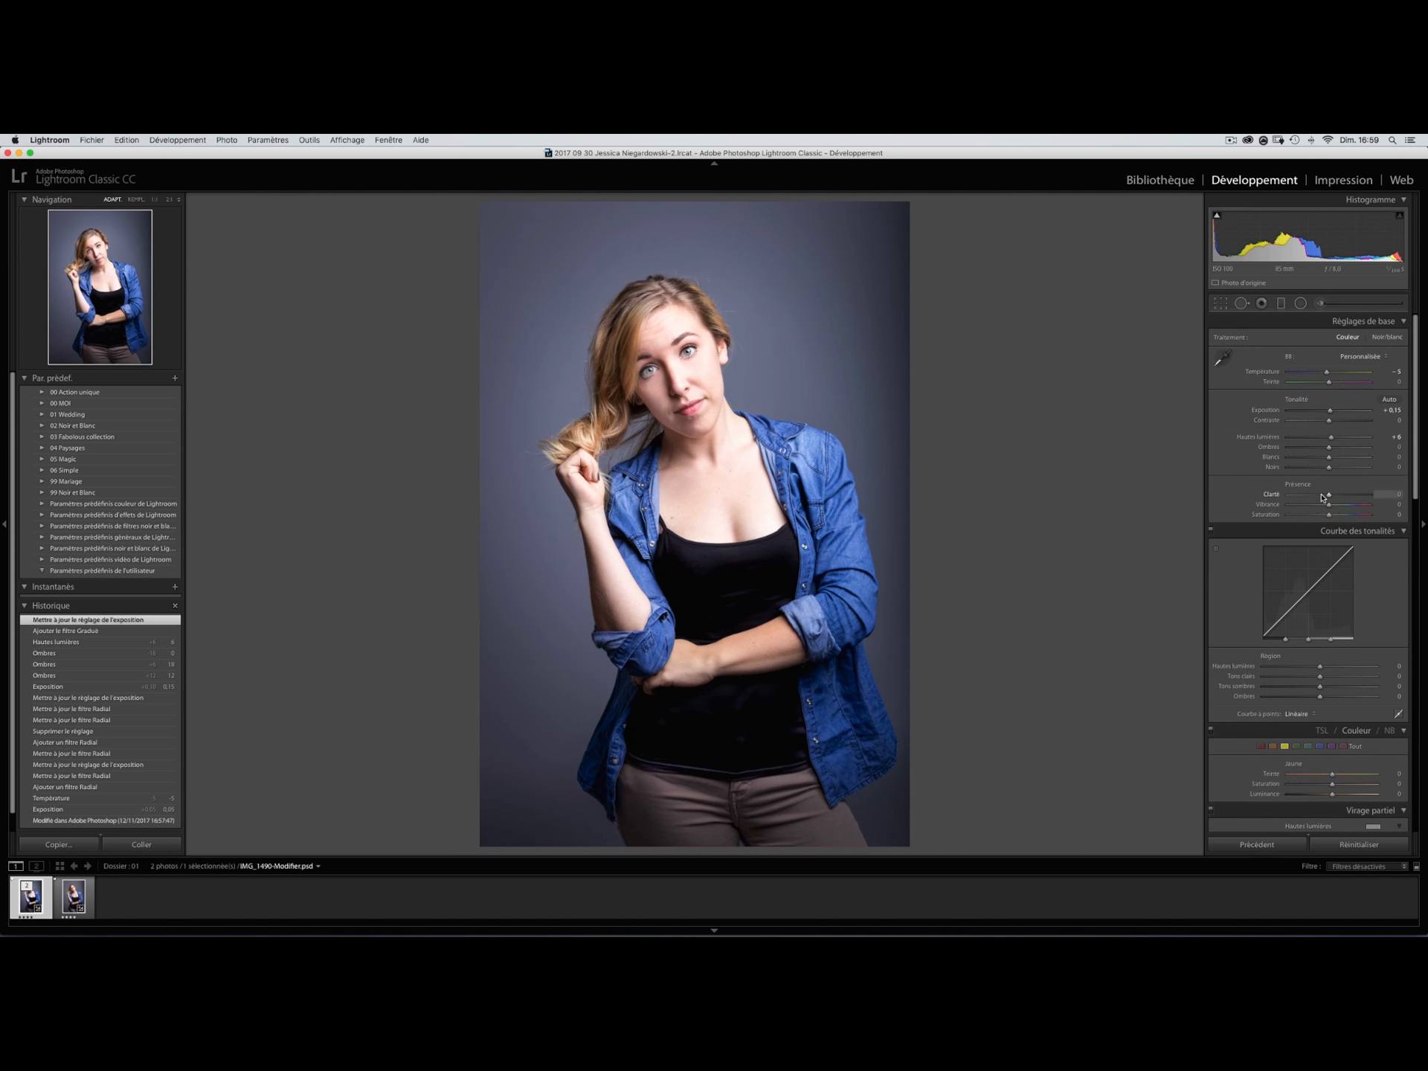